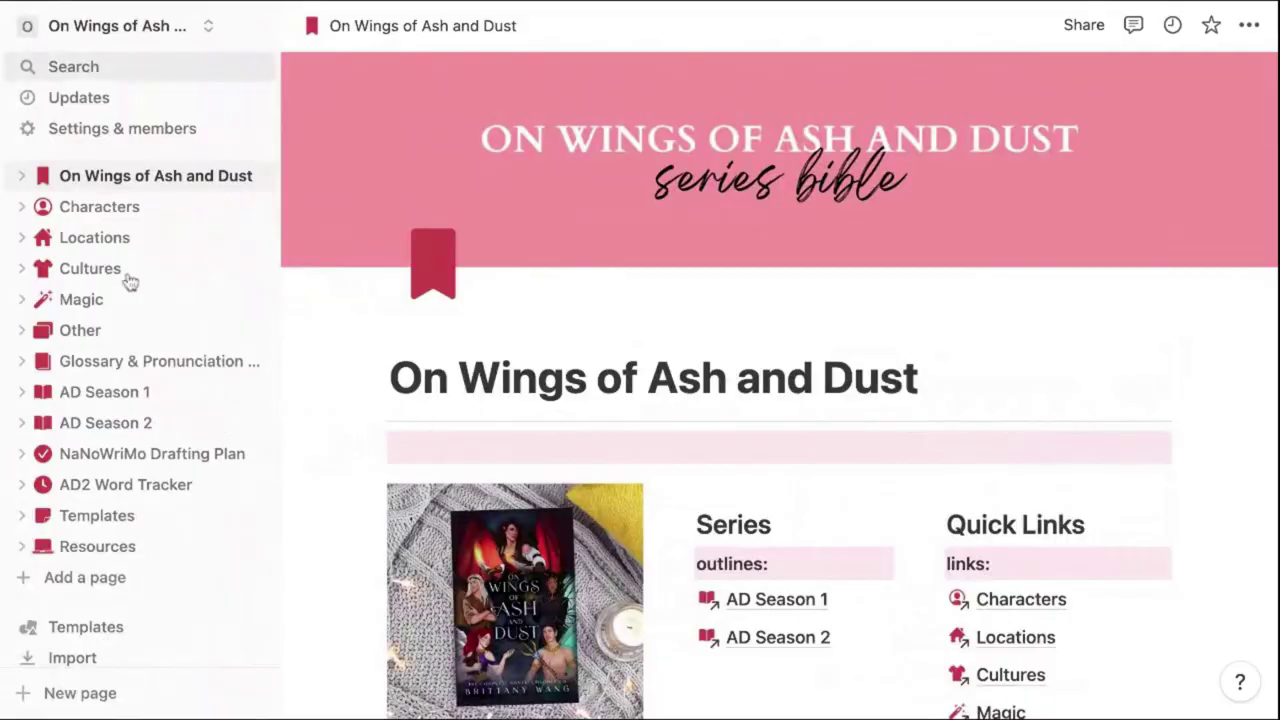
click(100, 206)
click(94, 237)
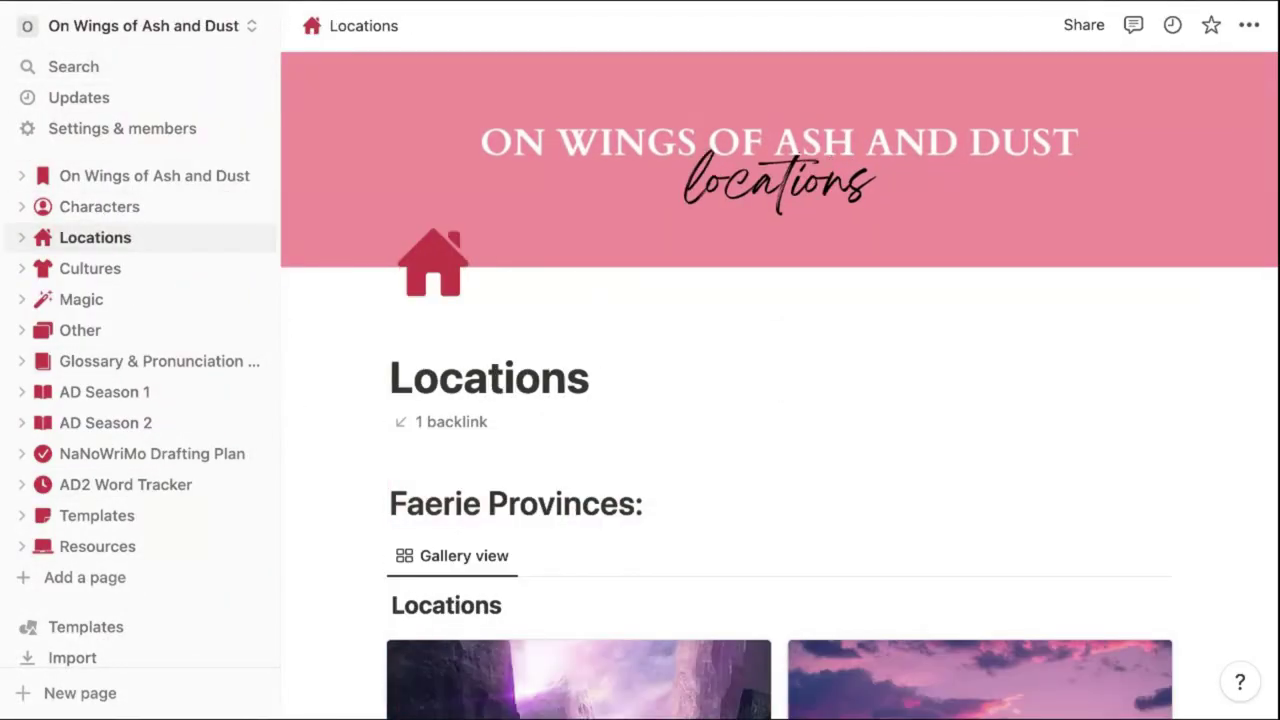
click(90, 268)
click(81, 299)
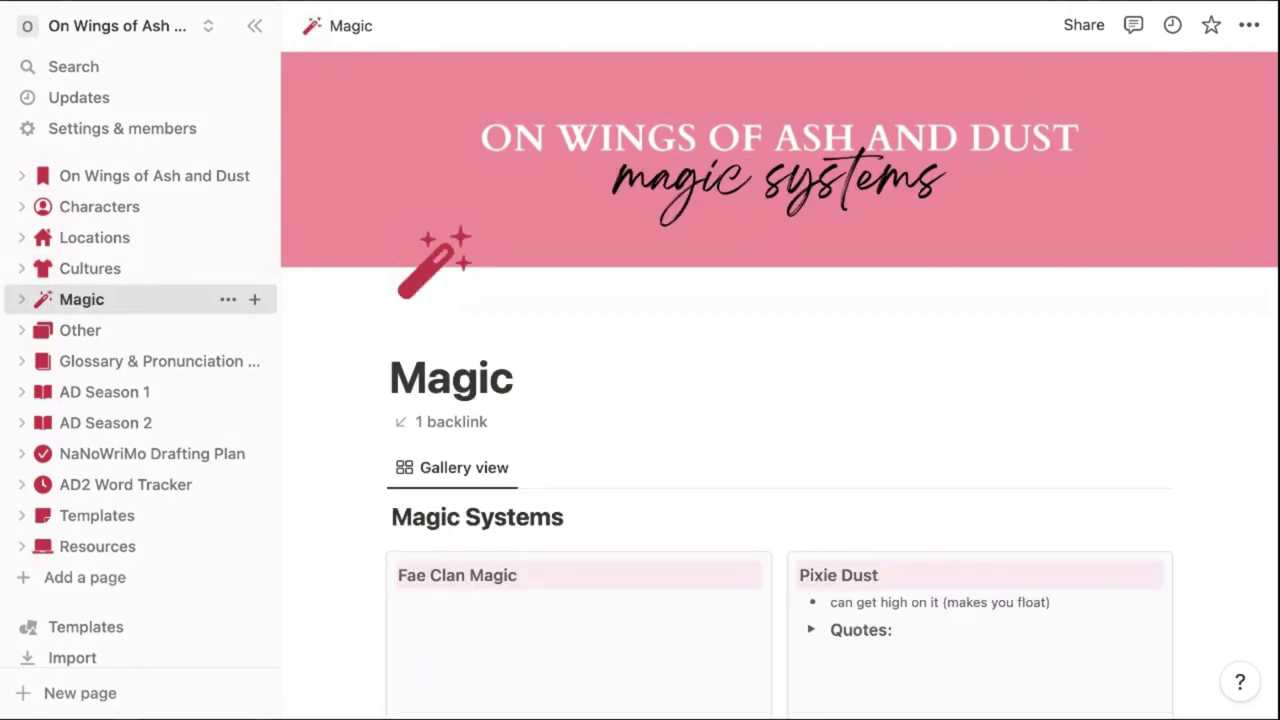
click(100, 400)
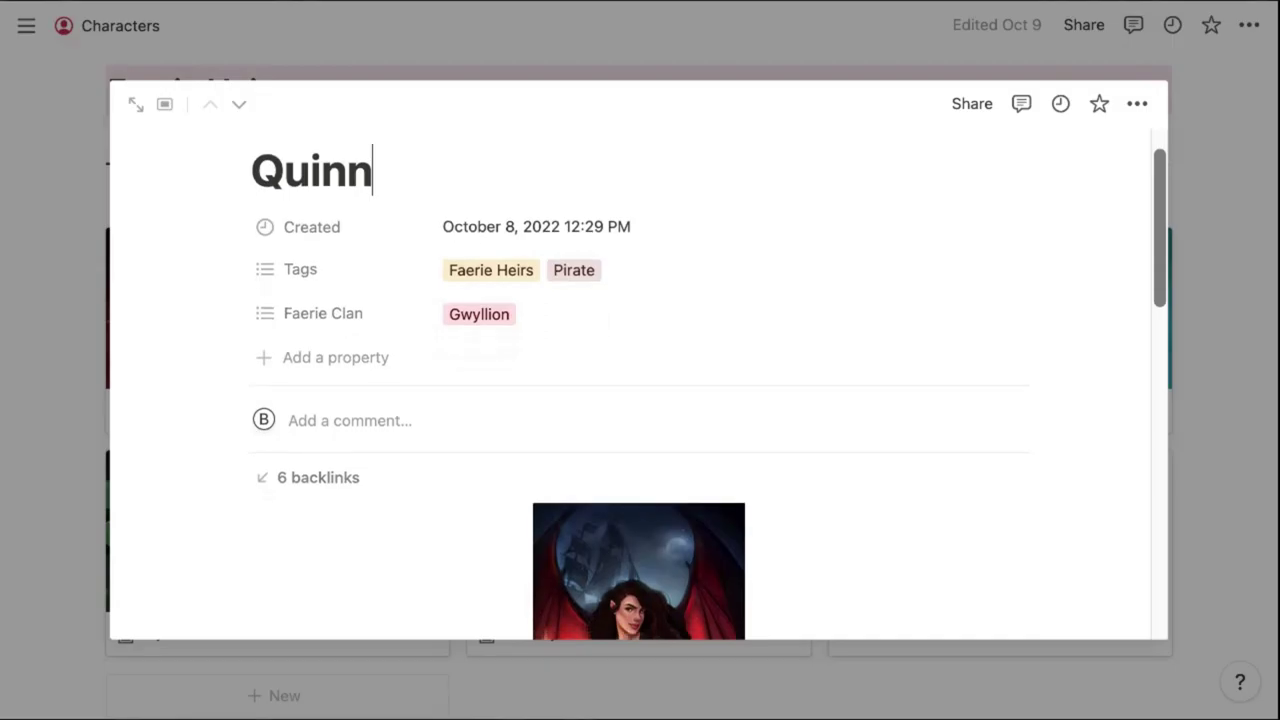
scroll(386, 430, down, 15)
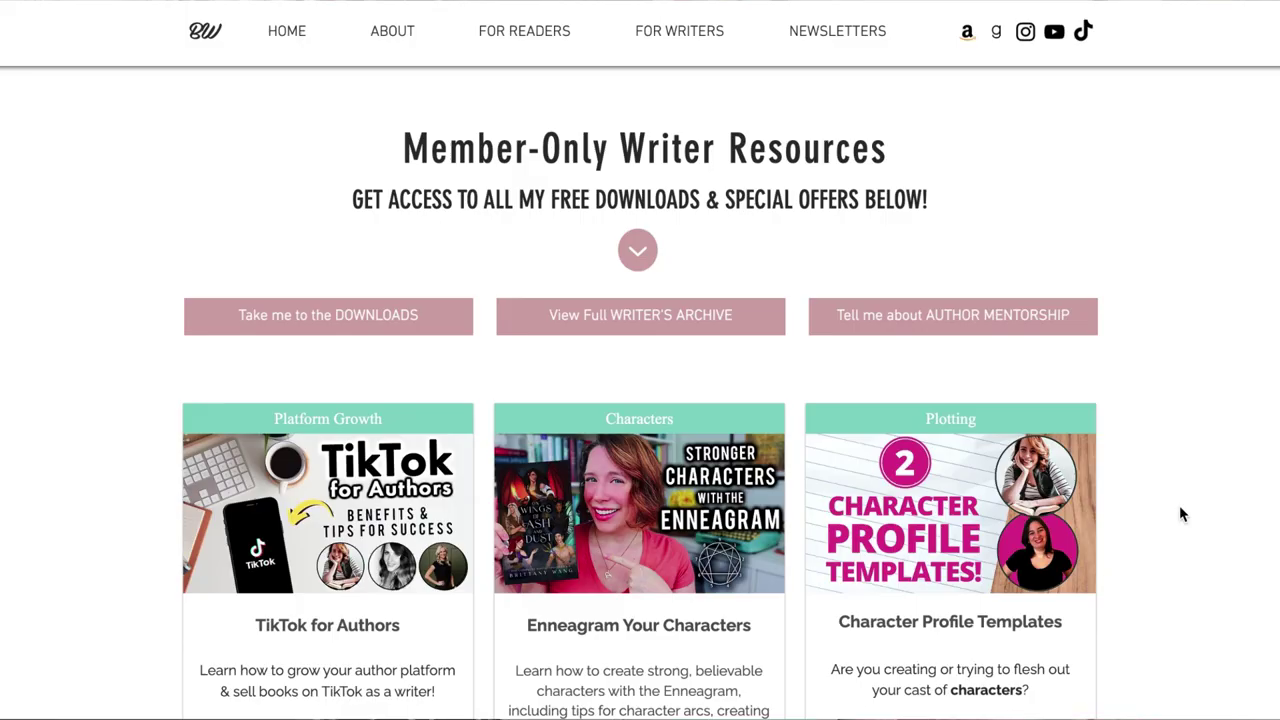
scroll(1180, 514, down, 5)
scroll(1180, 514, down, 4)
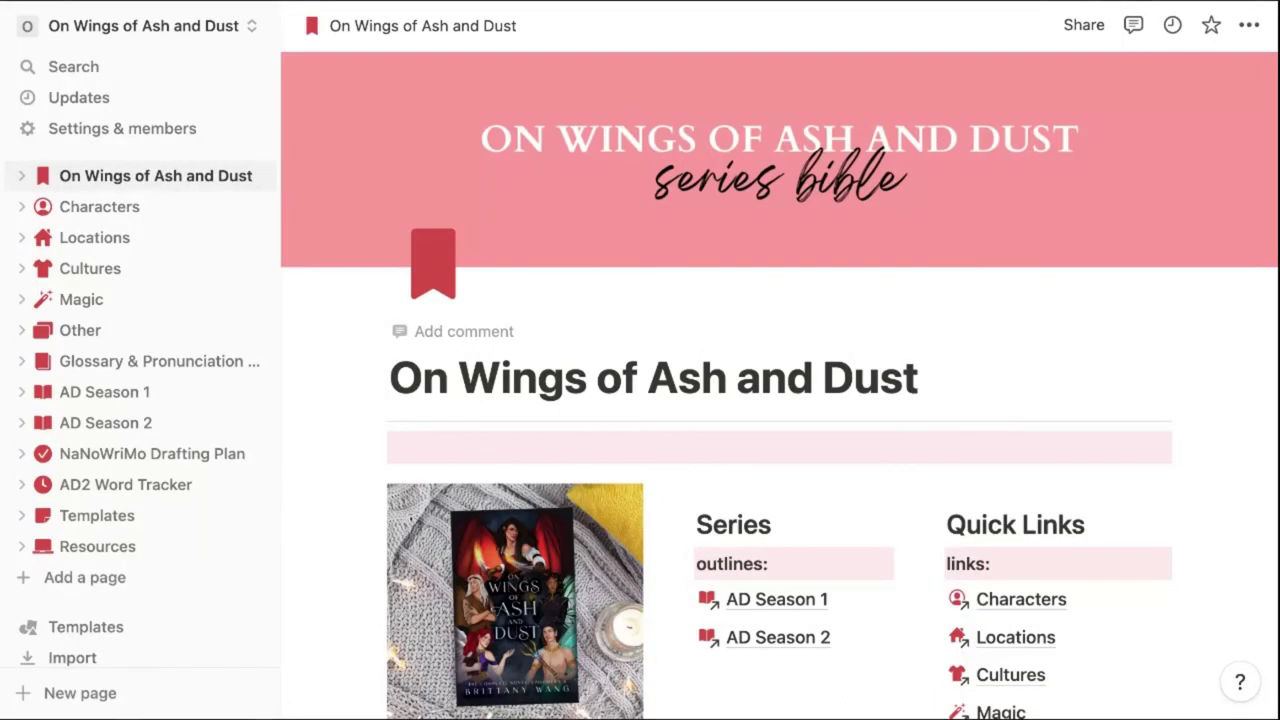
Collapse the sidebar and scroll through the widened home page
click(254, 30)
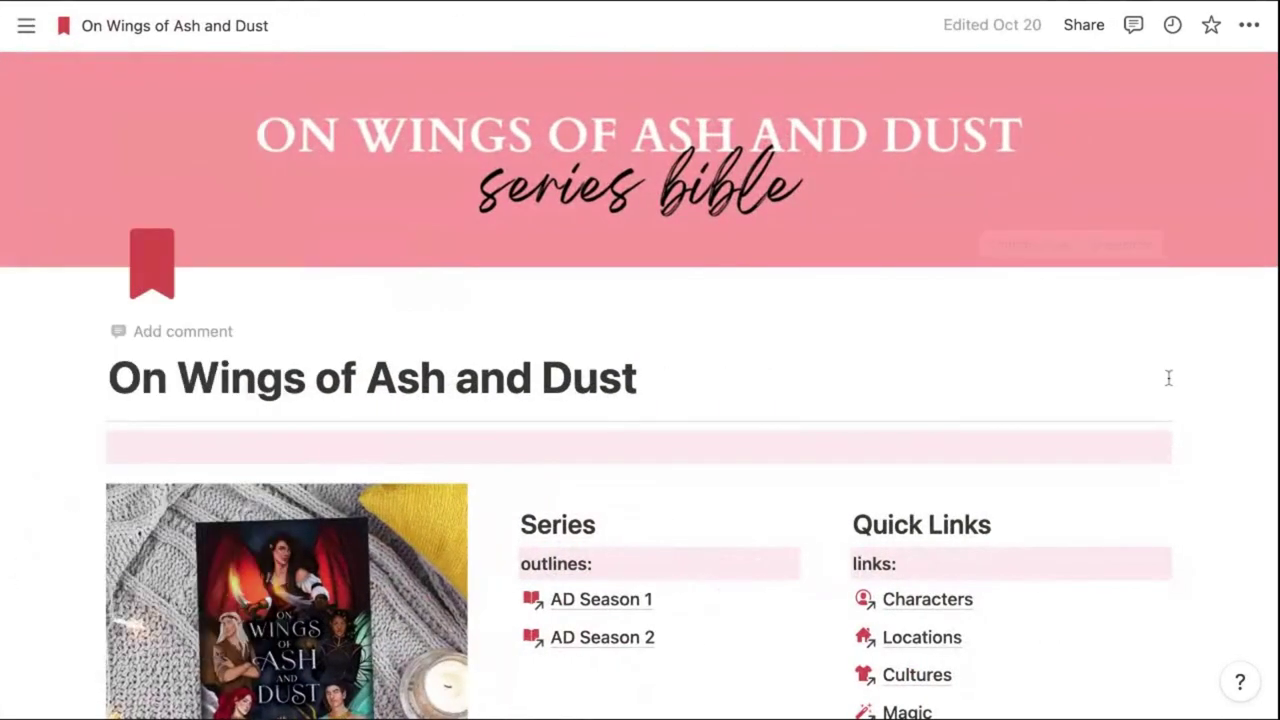
scroll(1163, 395, down, 8)
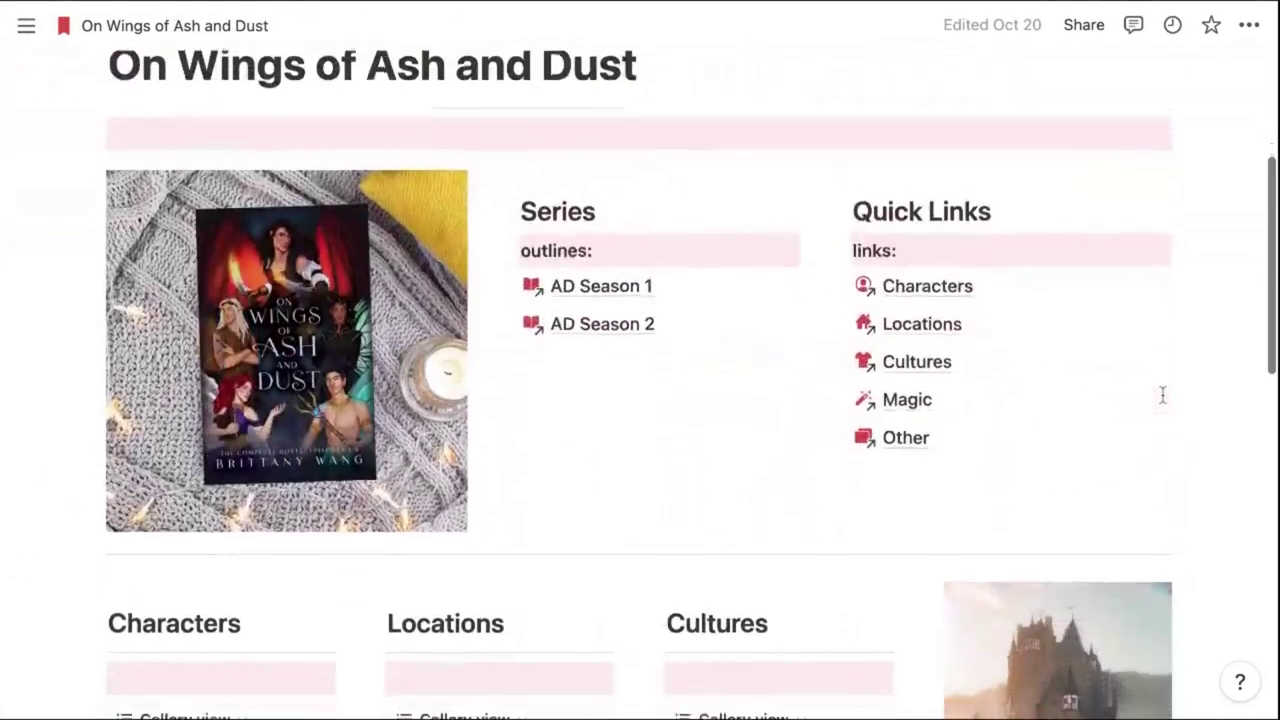
scroll(1163, 340, down, 6)
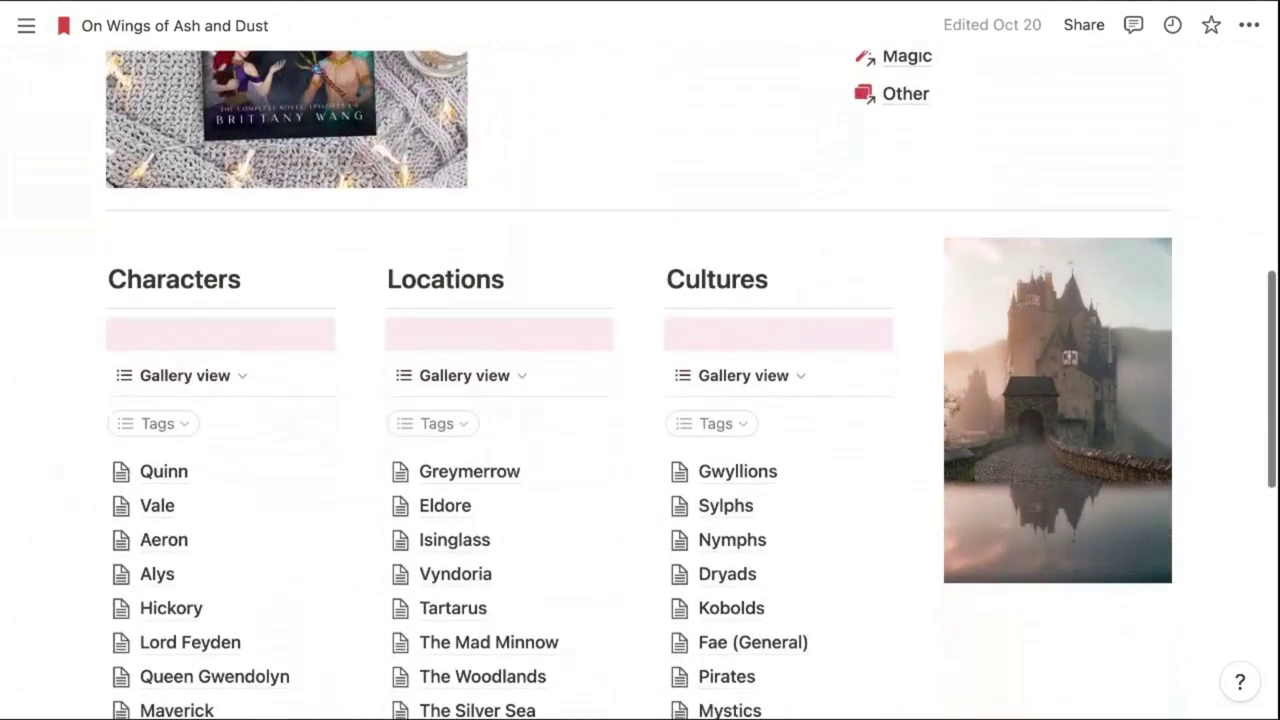
scroll(1163, 340, down, 1)
scroll(1163, 340, up, 10)
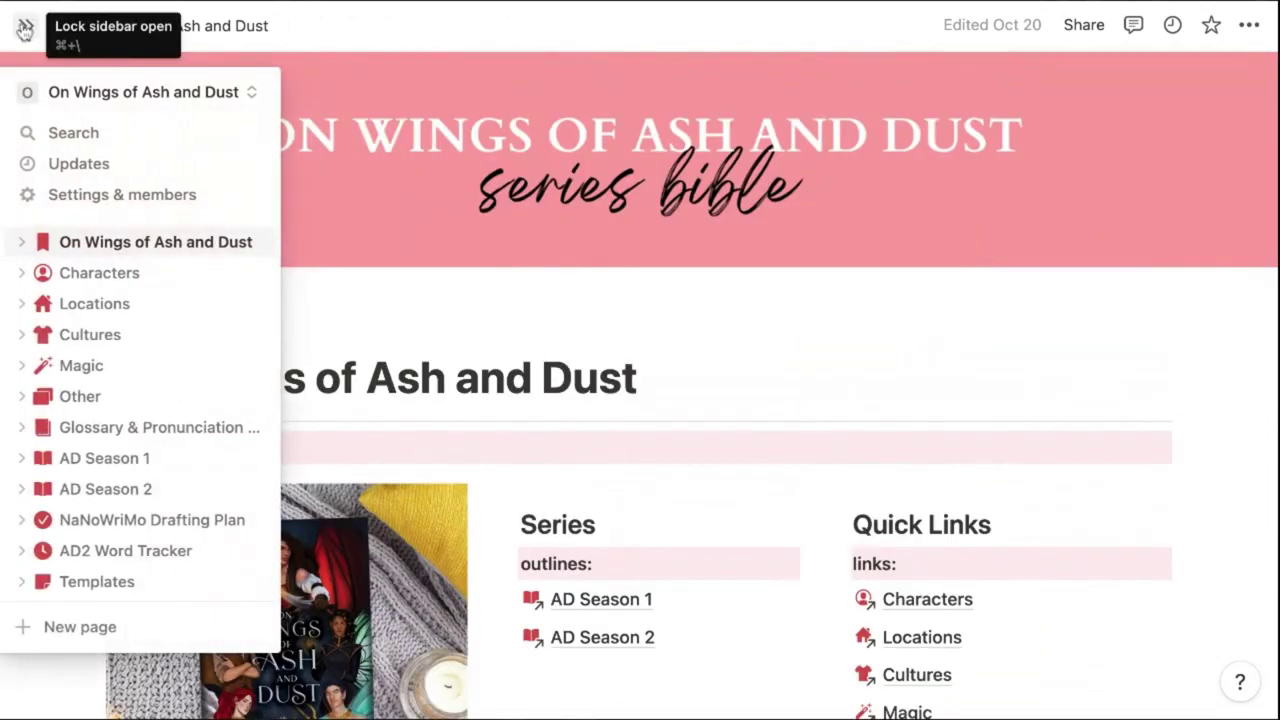
Reopen the sidebar and visit Characters, Cultures, Magic, Other, Glossary, ending on AD Season 1
click(25, 25)
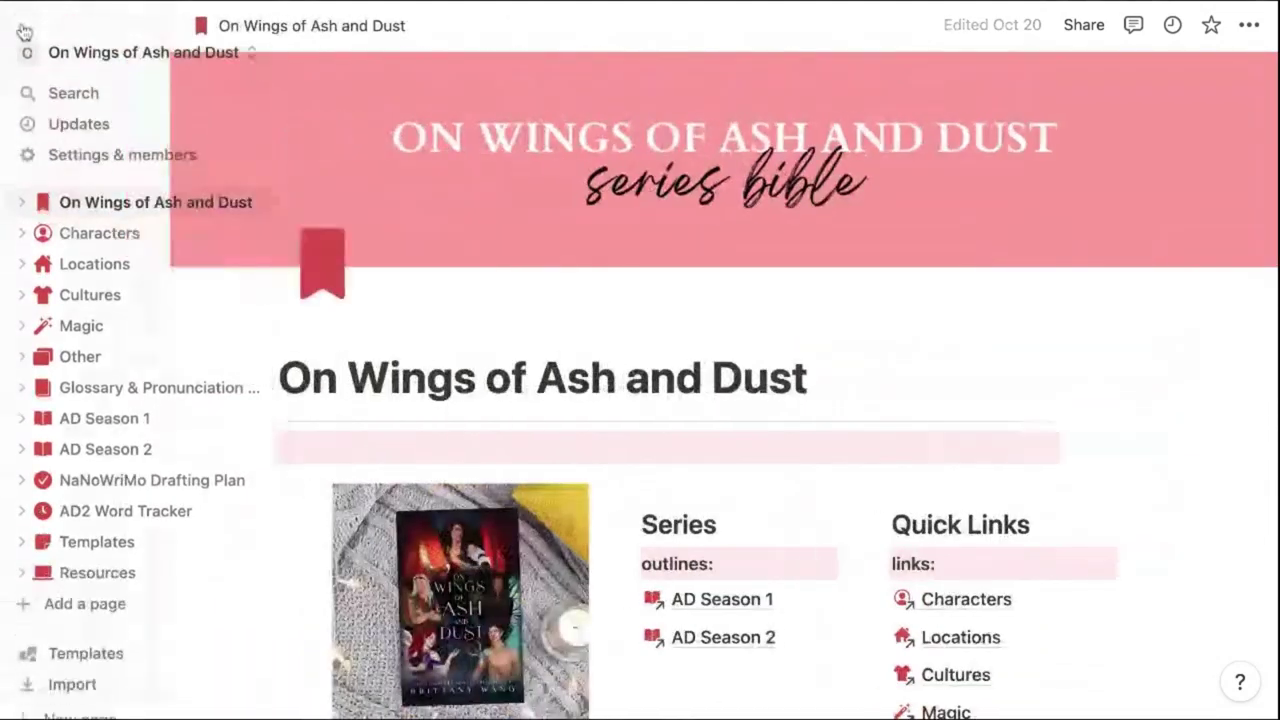
click(100, 206)
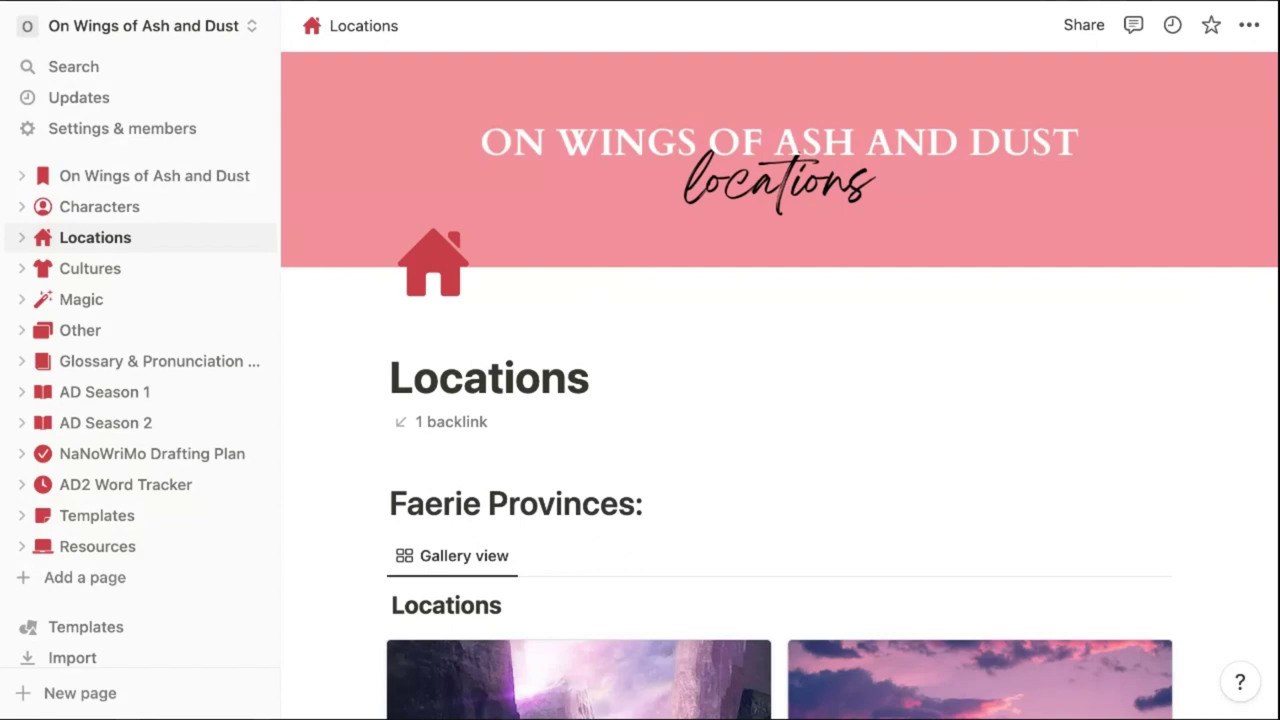
click(90, 268)
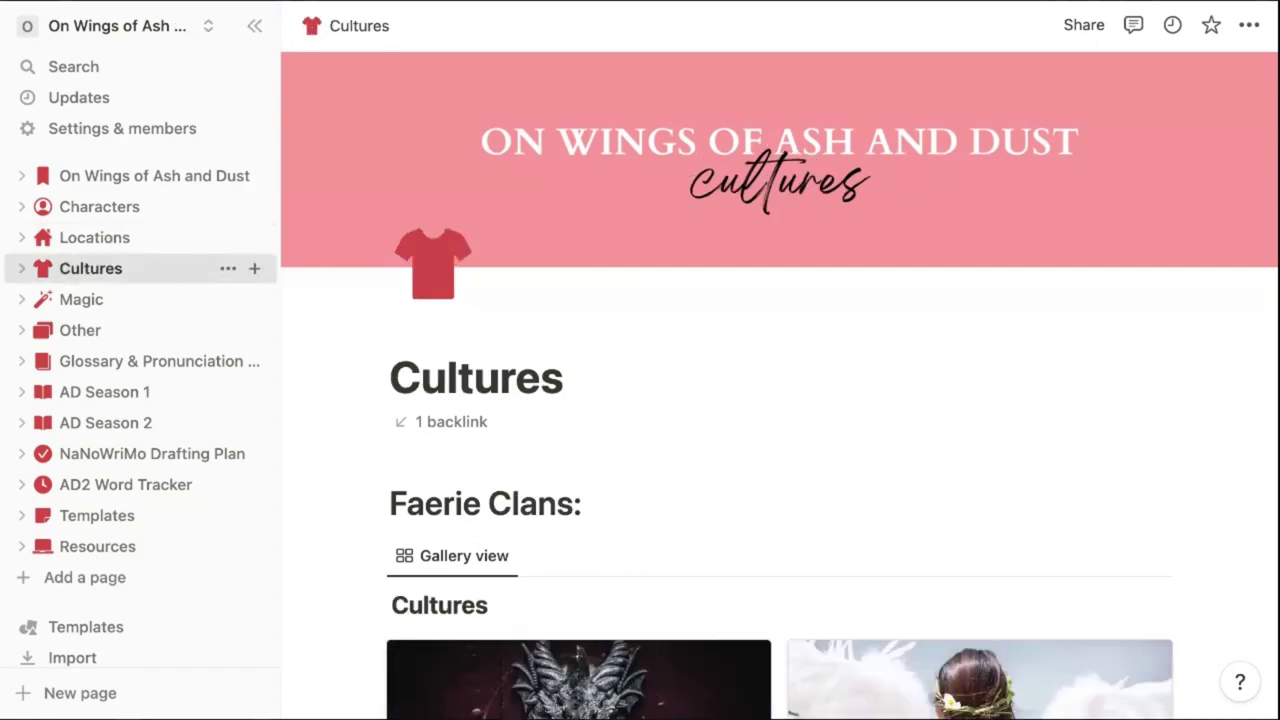
click(81, 299)
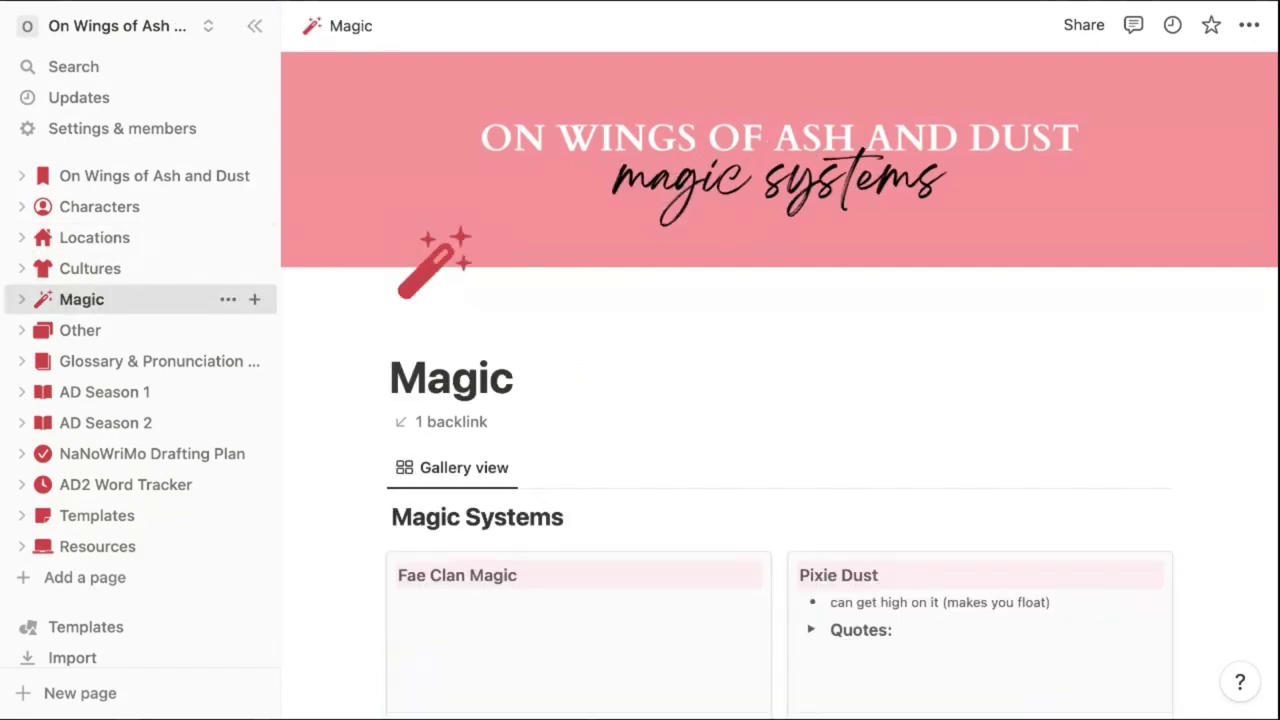
click(80, 330)
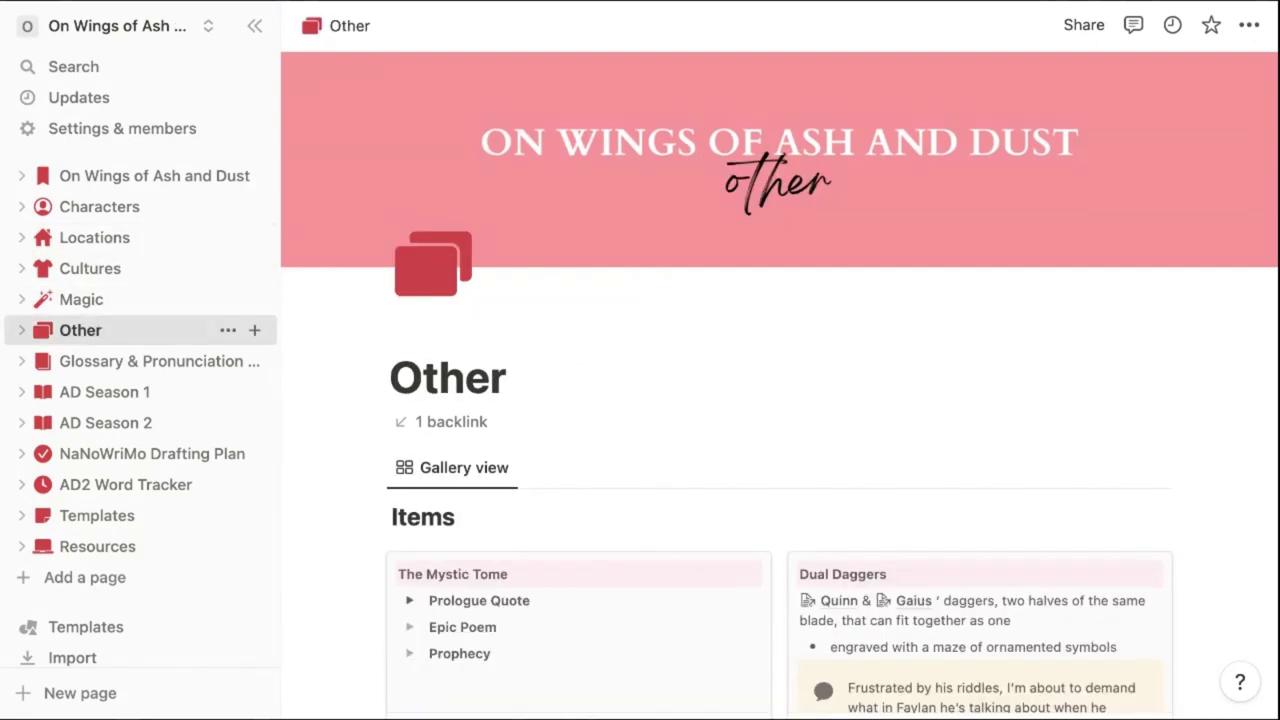
click(134, 361)
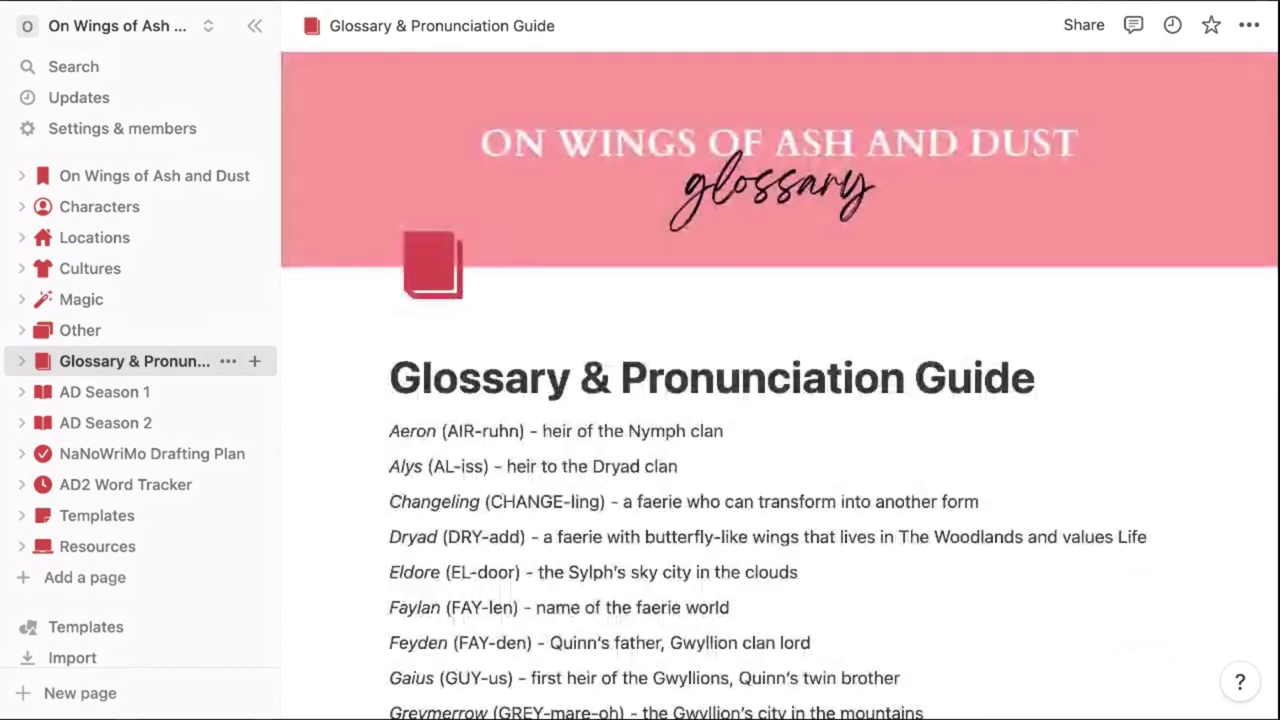
click(105, 393)
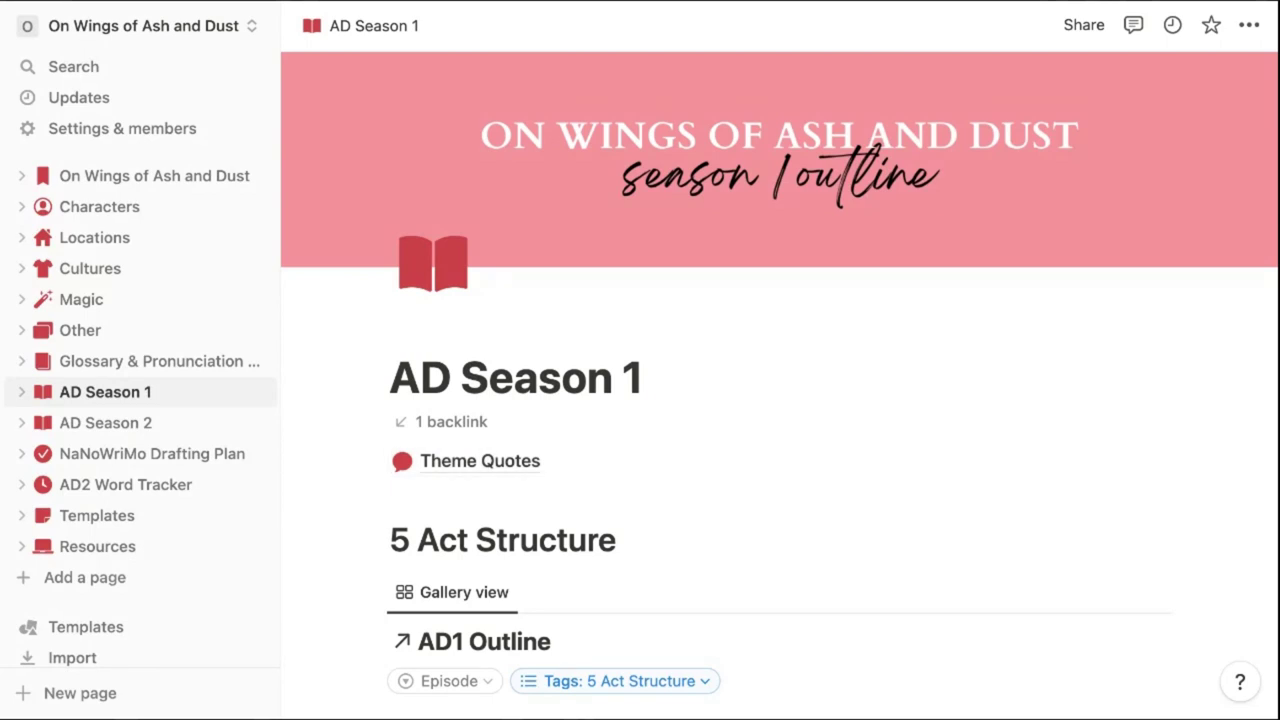
Browse the AD Season 2, NaNoWriMo Drafting Plan and AD2 Word Tracker pages
click(151, 426)
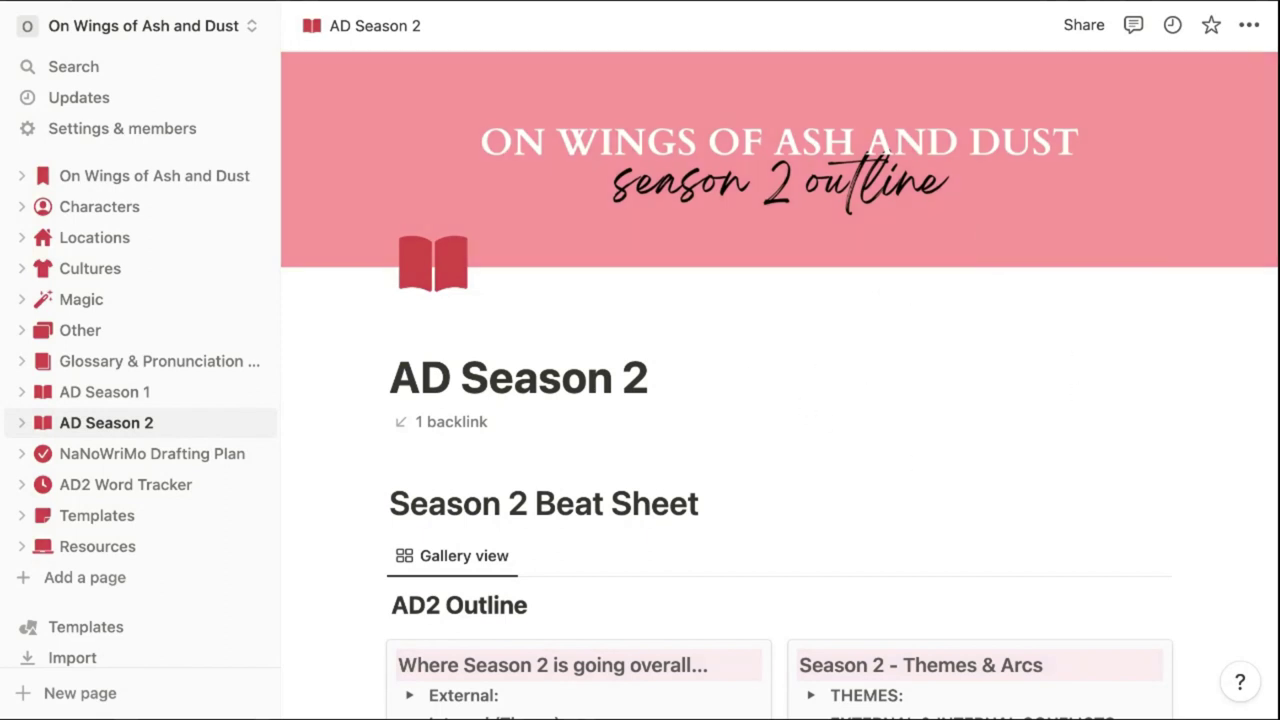
click(151, 453)
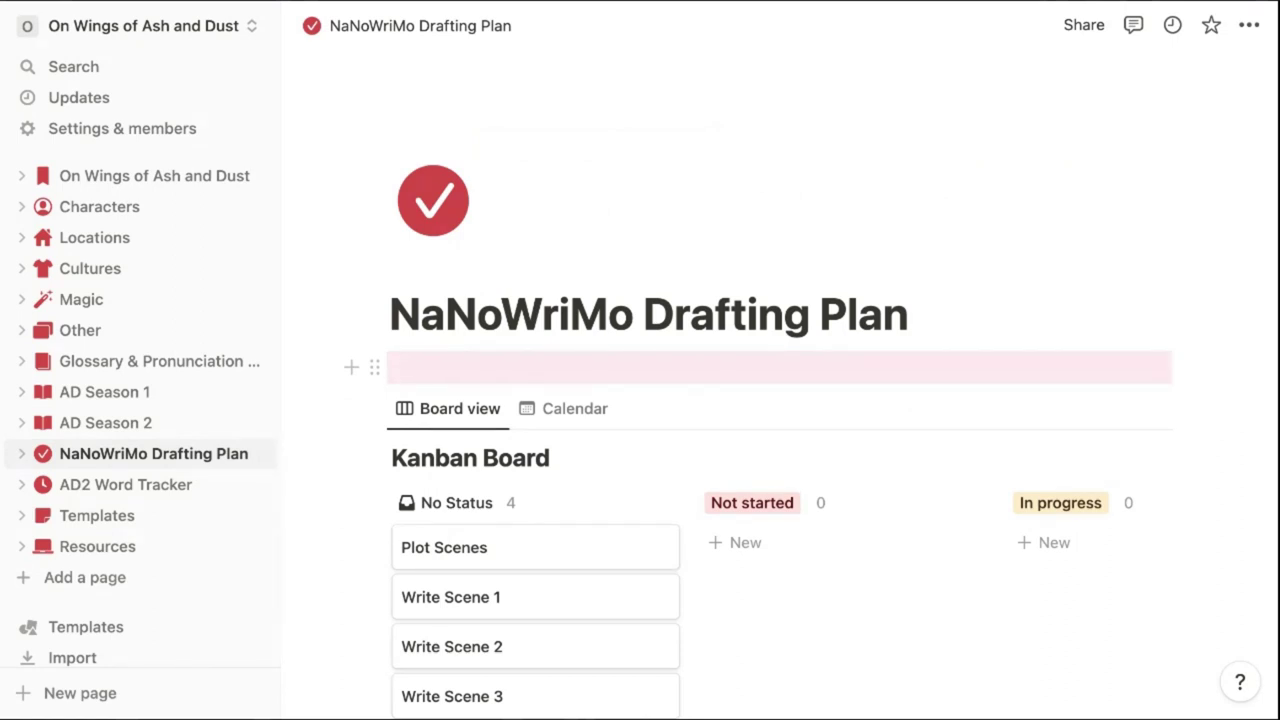
click(126, 484)
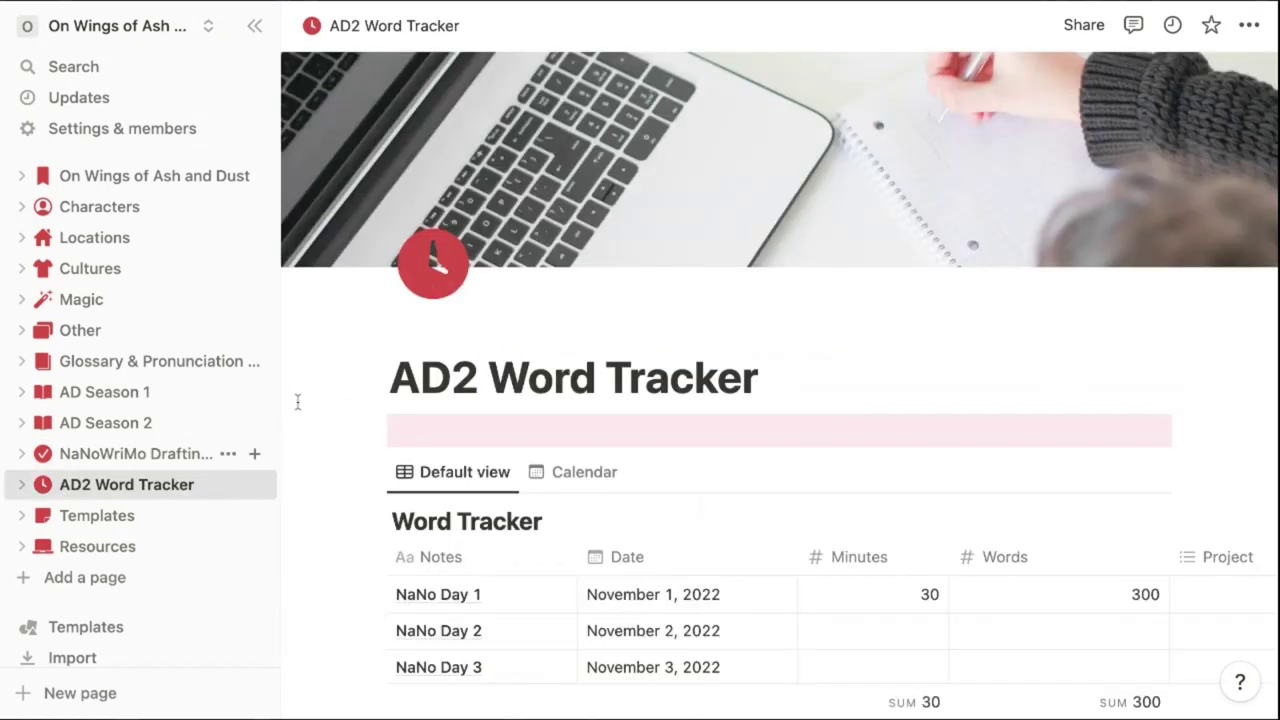
Move Resources above Templates in the sidebar, then view Resources and Templates
drag(110, 550, 108, 556)
click(110, 516)
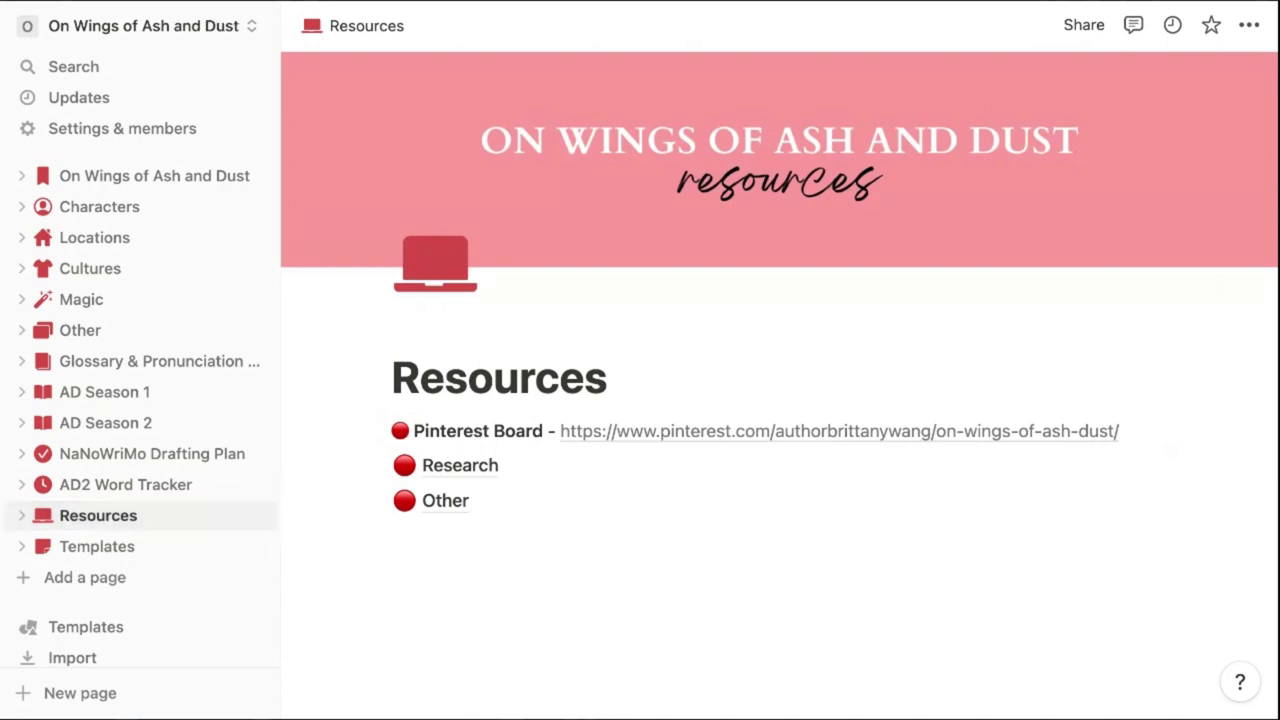
click(108, 550)
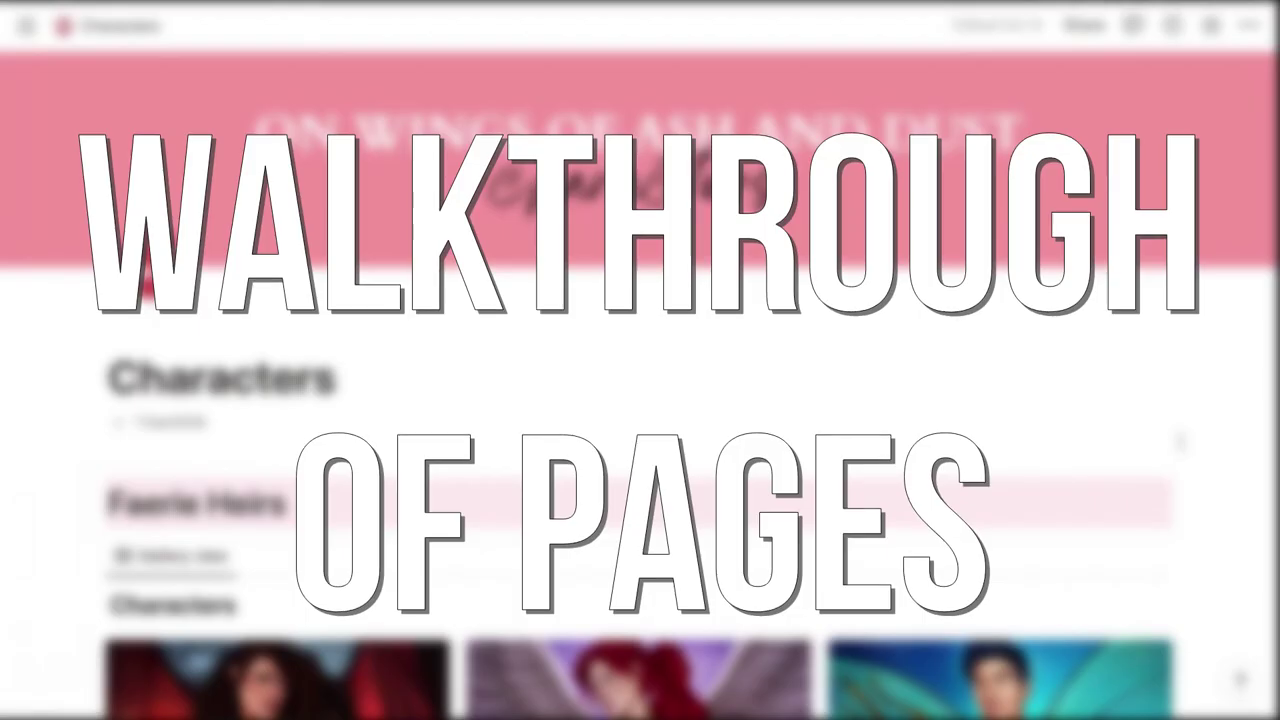
Scroll through the Characters galleries and open Quinn's card from Faerie Heirs
scroll(640, 450, down, 5)
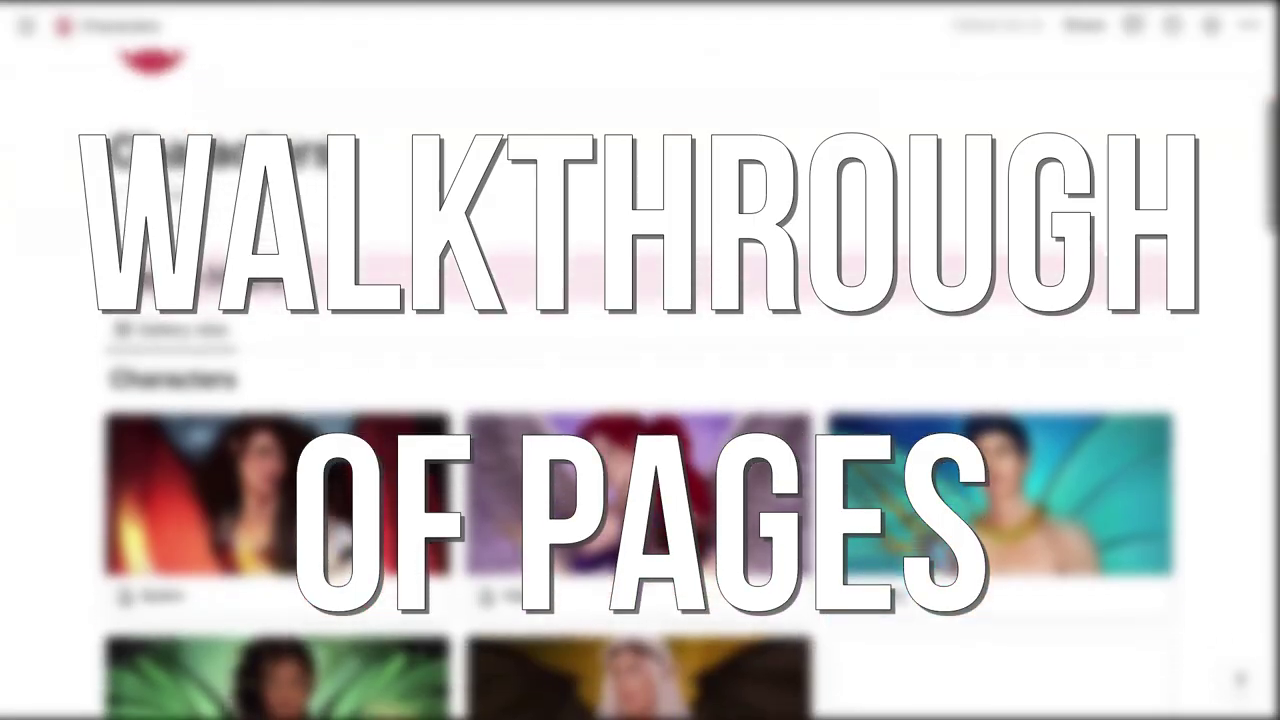
scroll(640, 400, down, 3)
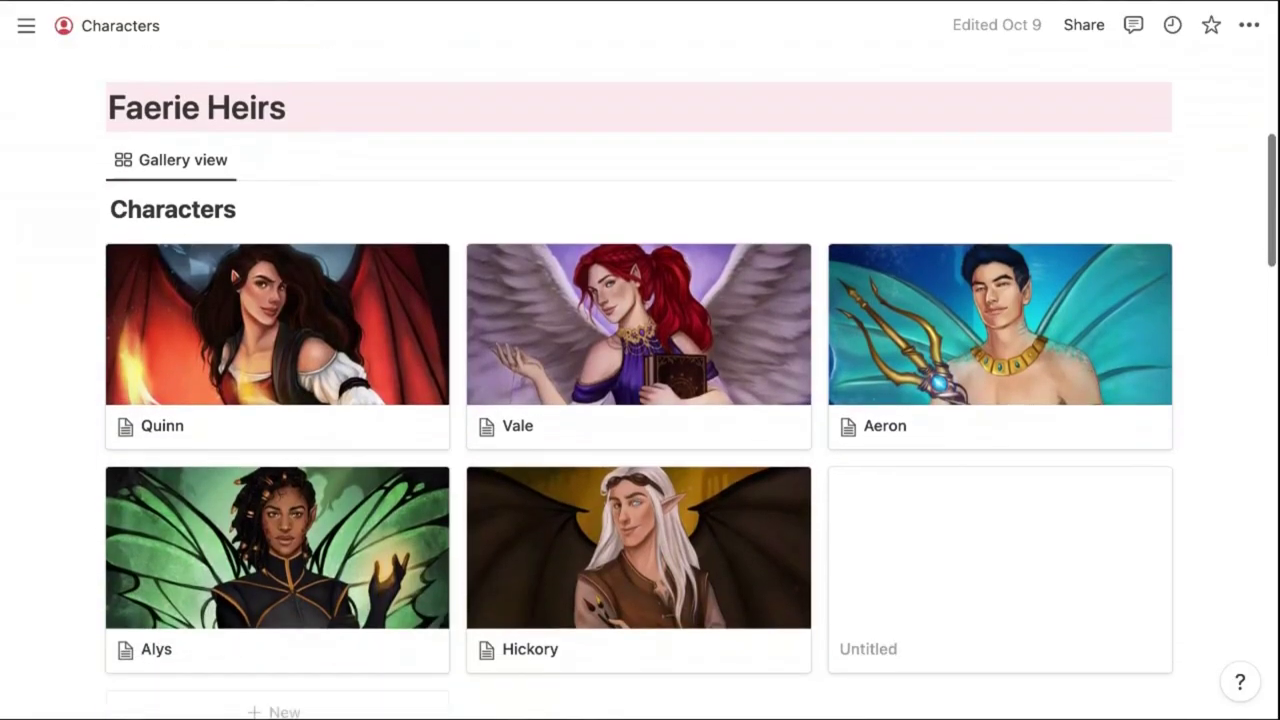
scroll(410, 472, down, 2)
scroll(410, 472, up, 1)
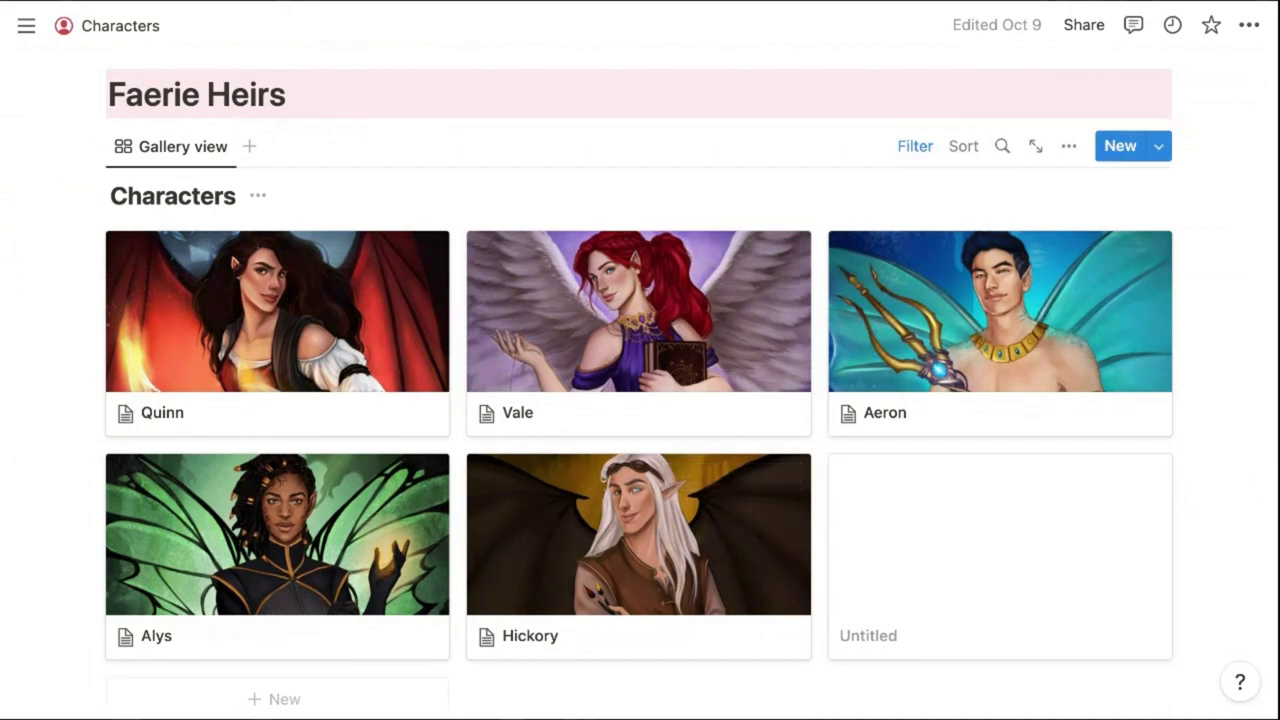
scroll(640, 380, down, 10)
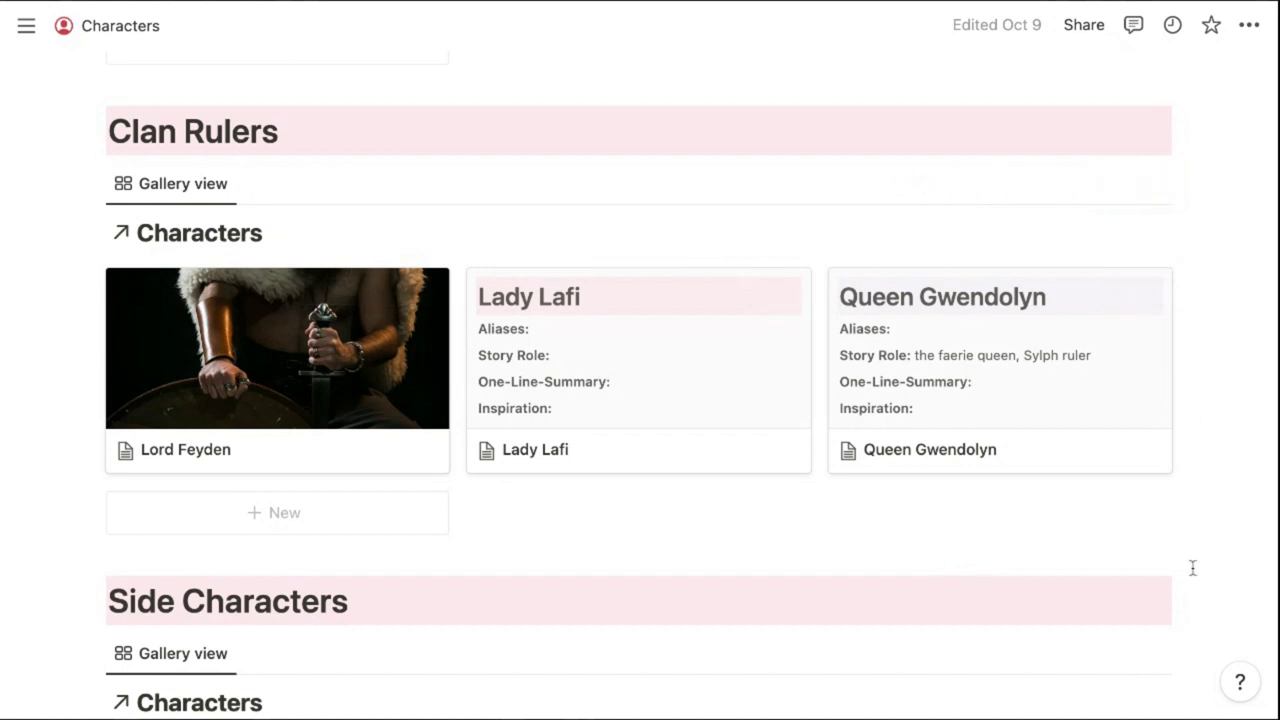
scroll(1192, 567, down, 5)
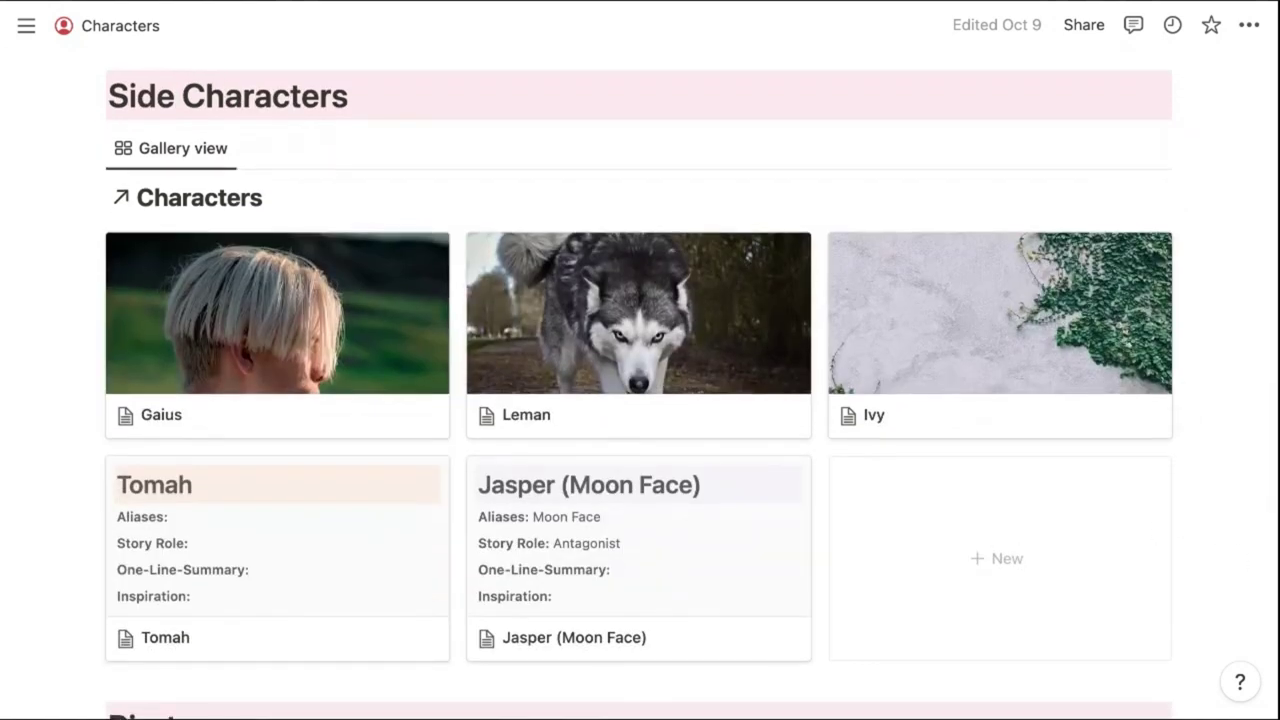
scroll(640, 400, down, 6)
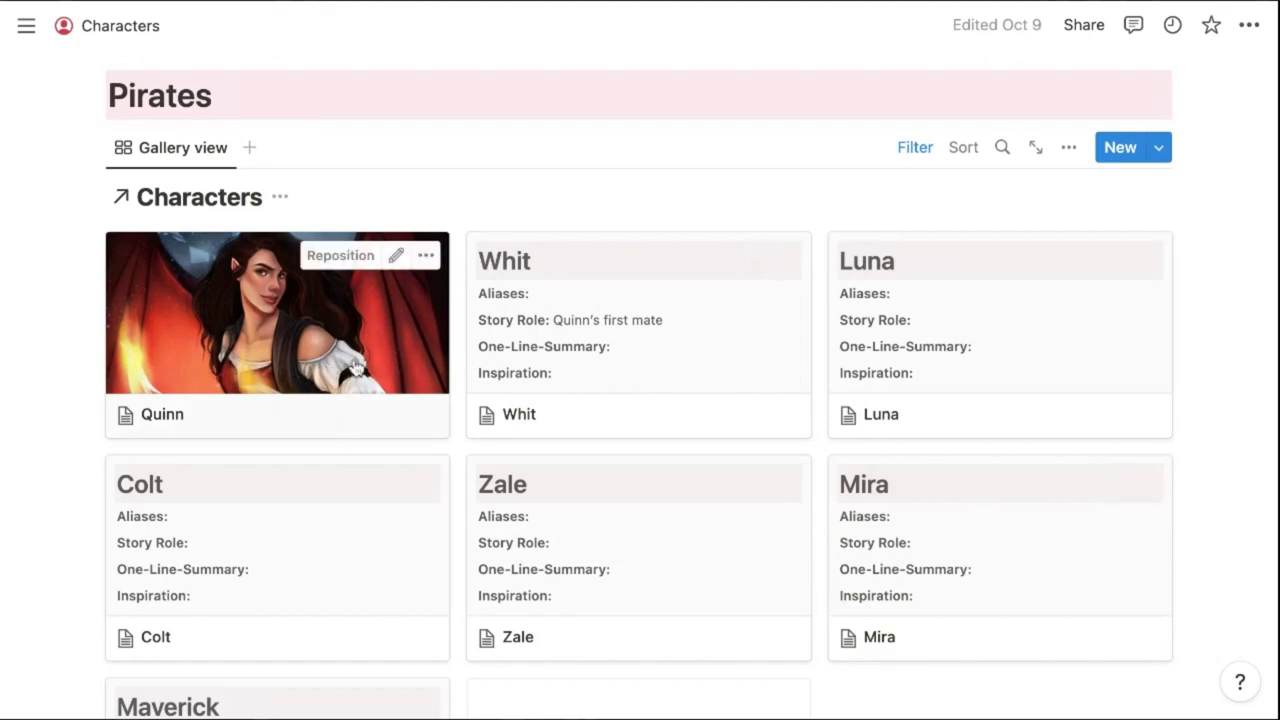
scroll(355, 370, up, 20)
scroll(355, 370, down, 3)
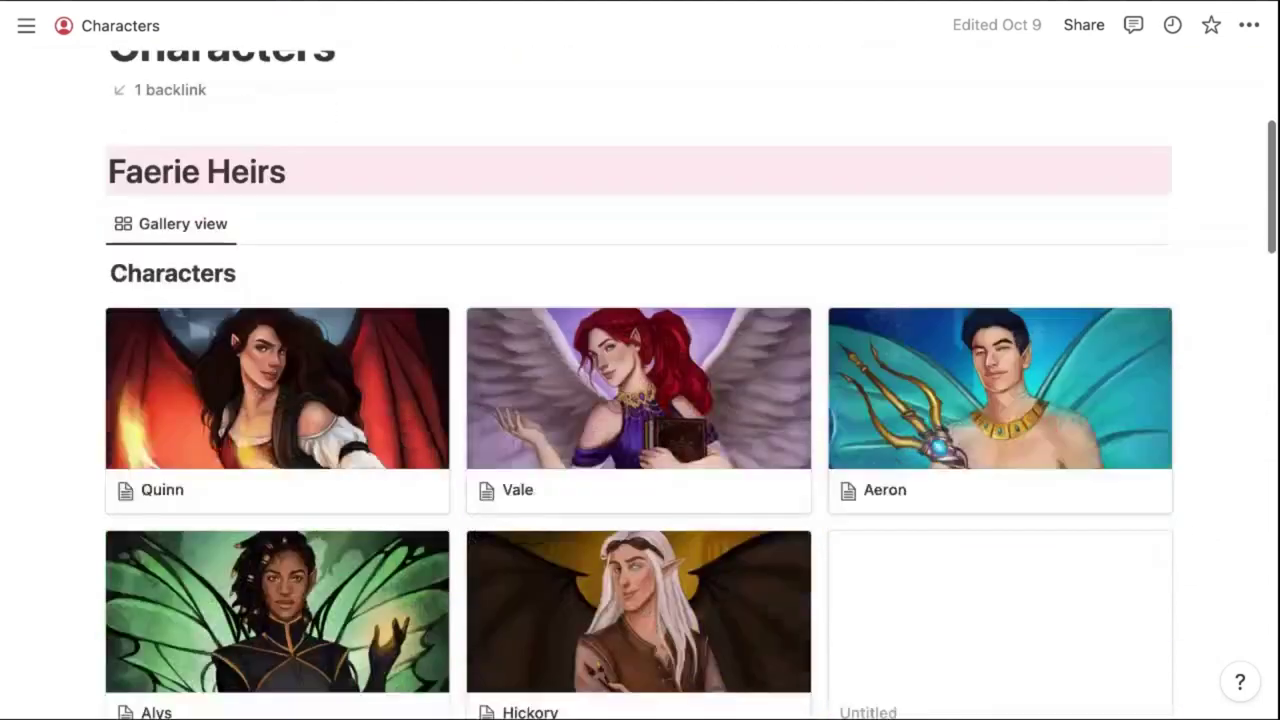
scroll(355, 370, down, 1)
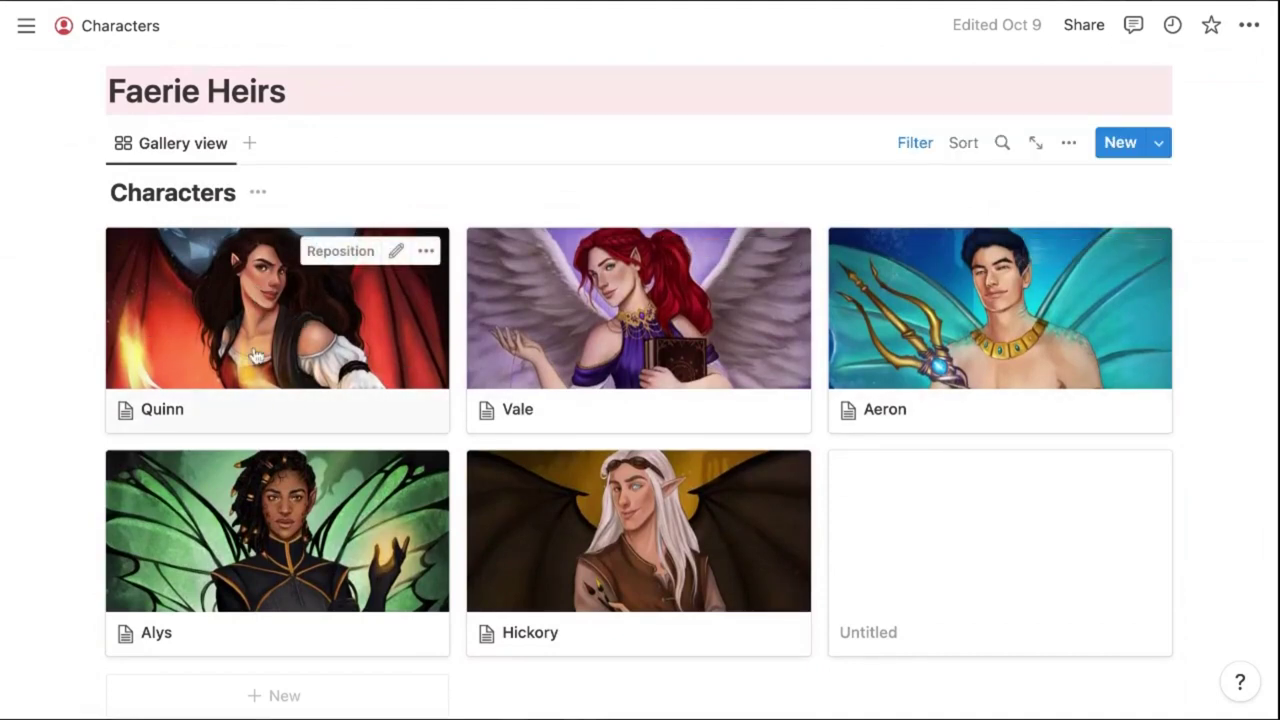
click(207, 320)
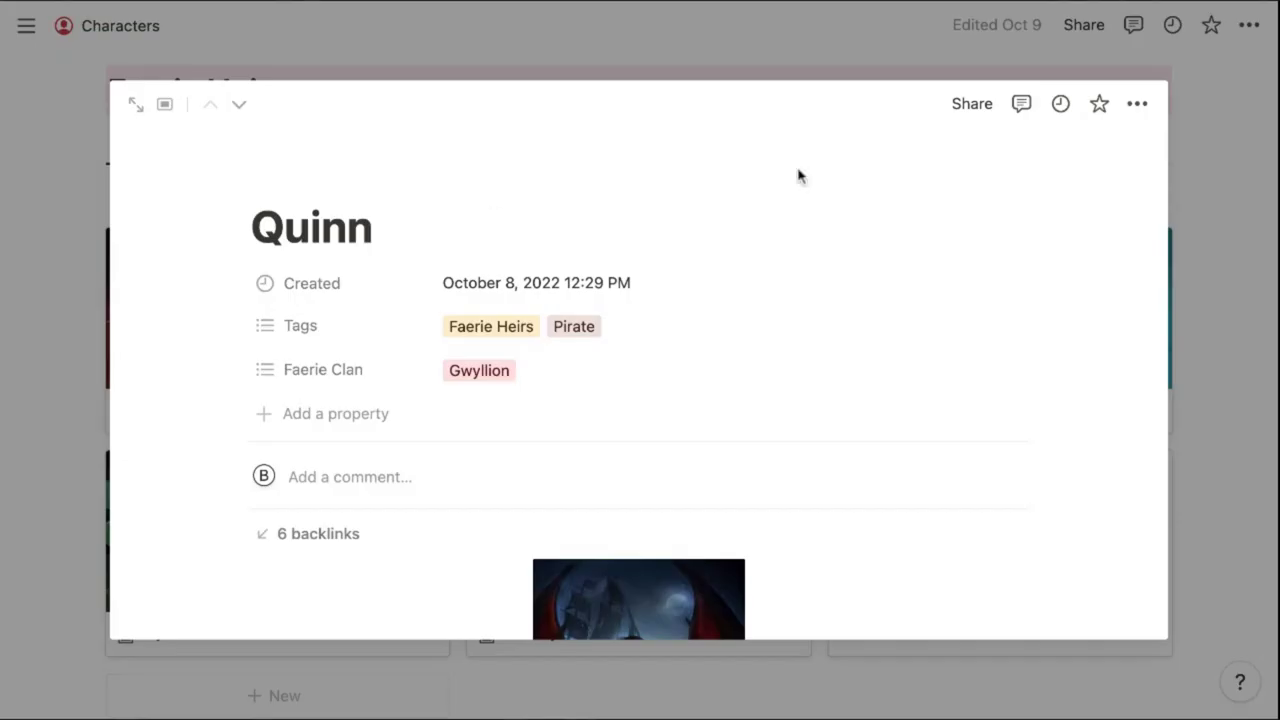
scroll(1103, 441, down, 5)
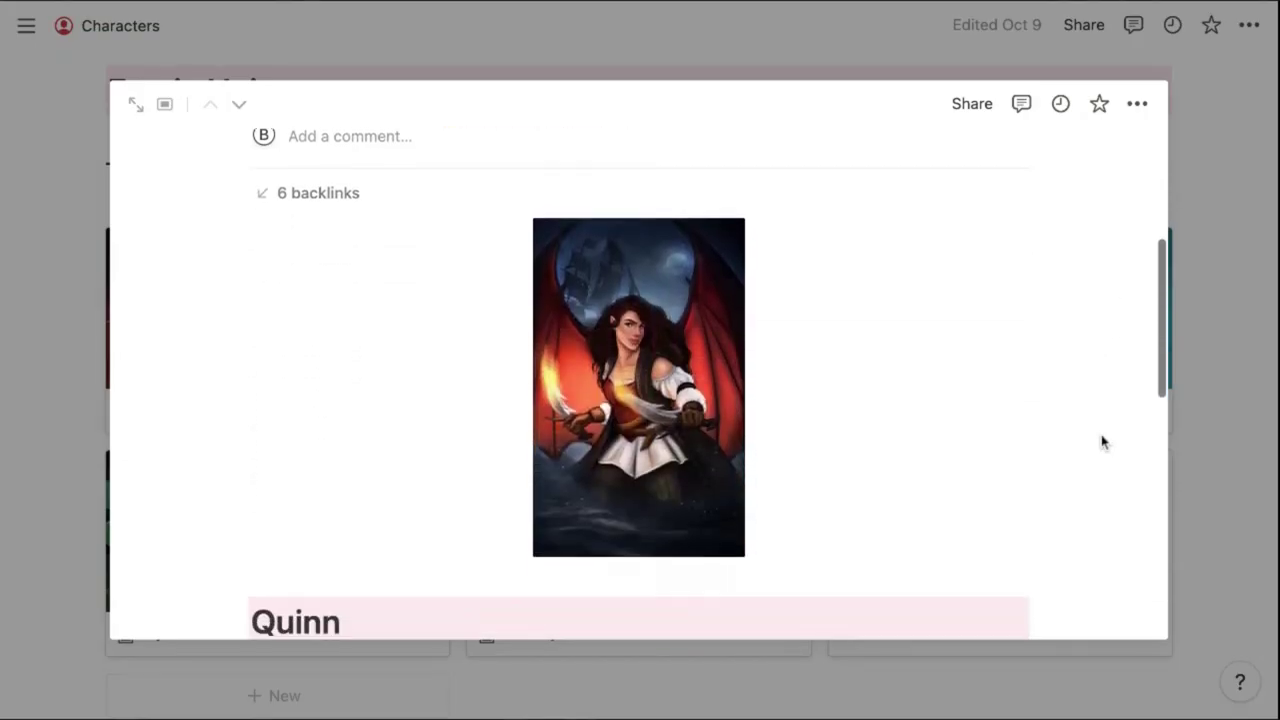
scroll(1044, 382, down, 5)
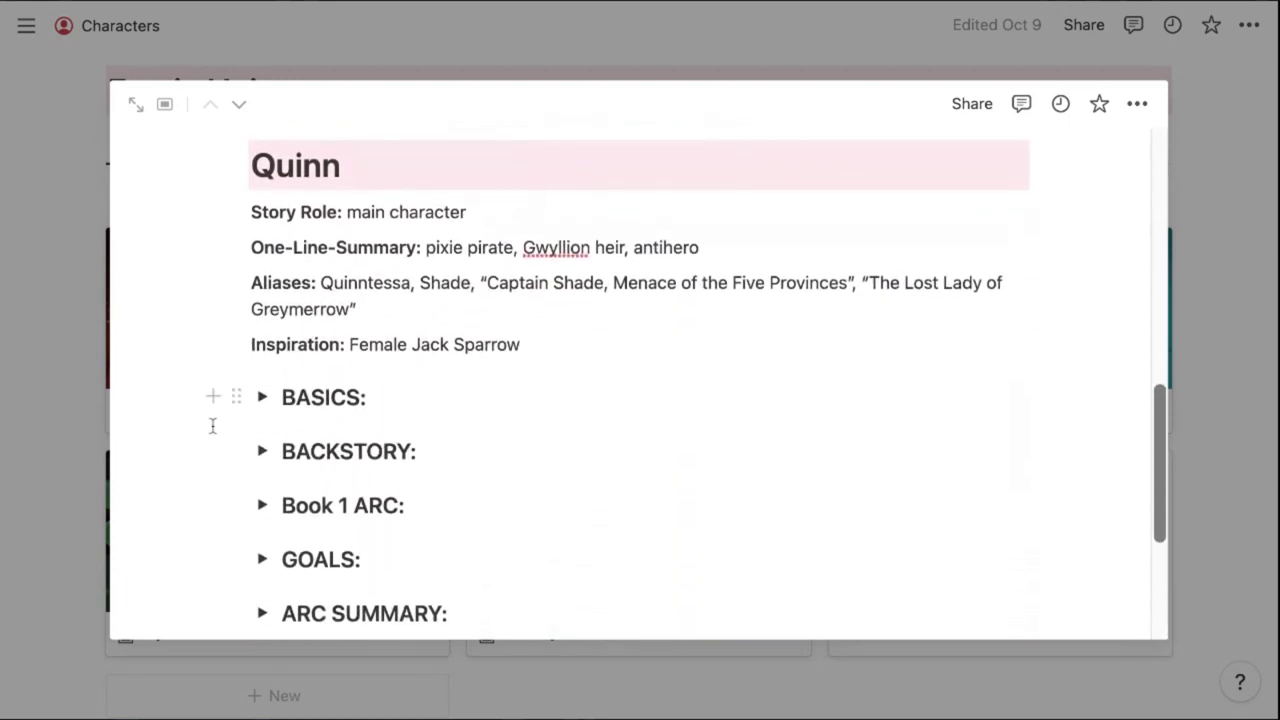
click(262, 397)
click(262, 397)
click(262, 451)
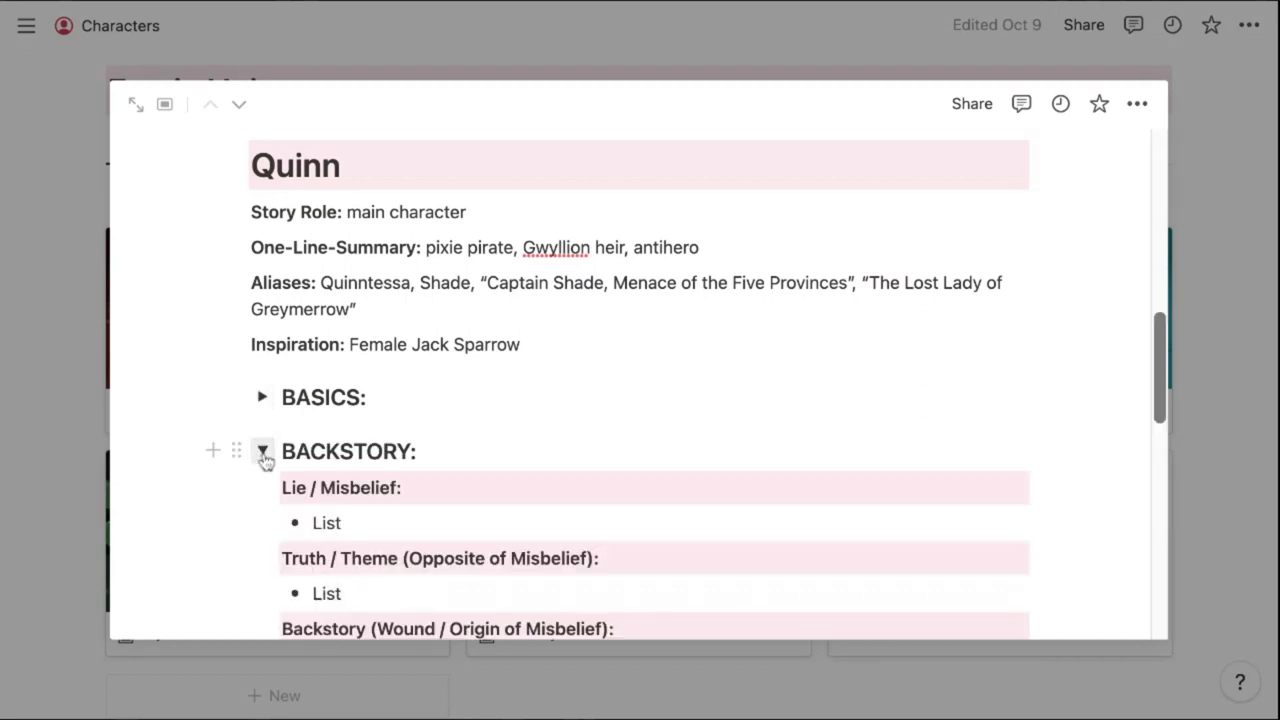
click(262, 451)
scroll(298, 371, down, 4)
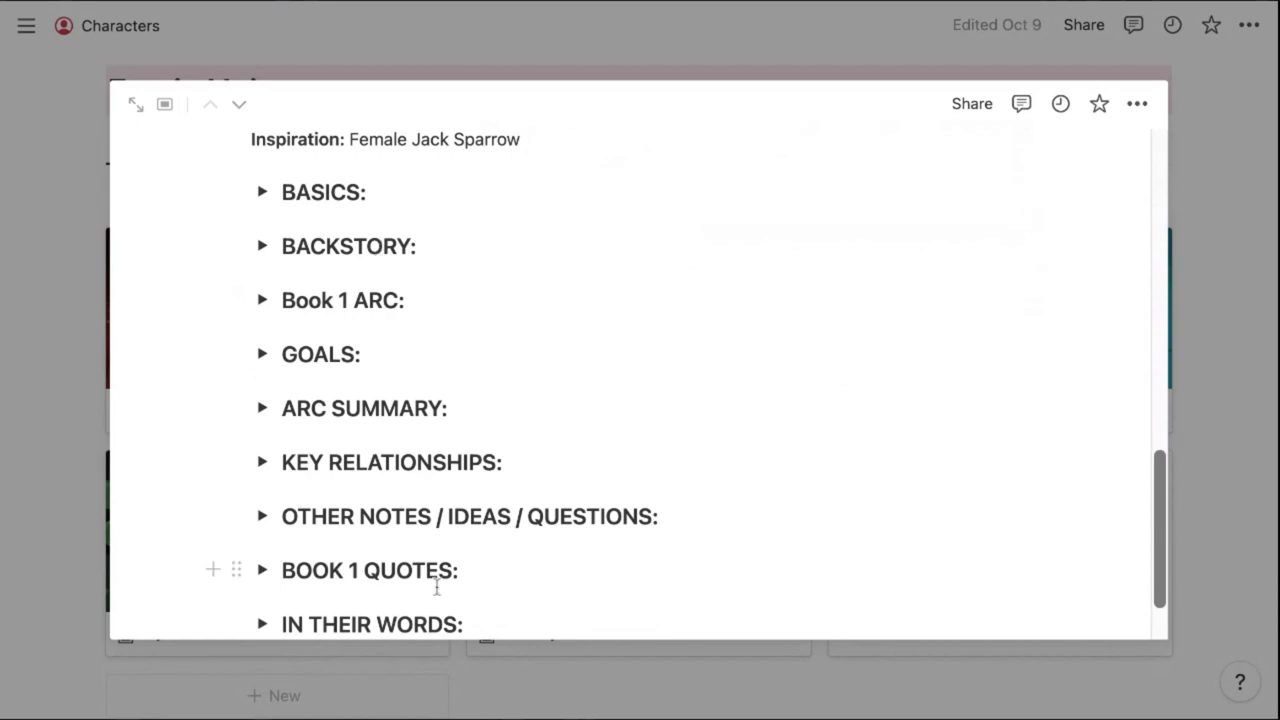
scroll(436, 588, up, 10)
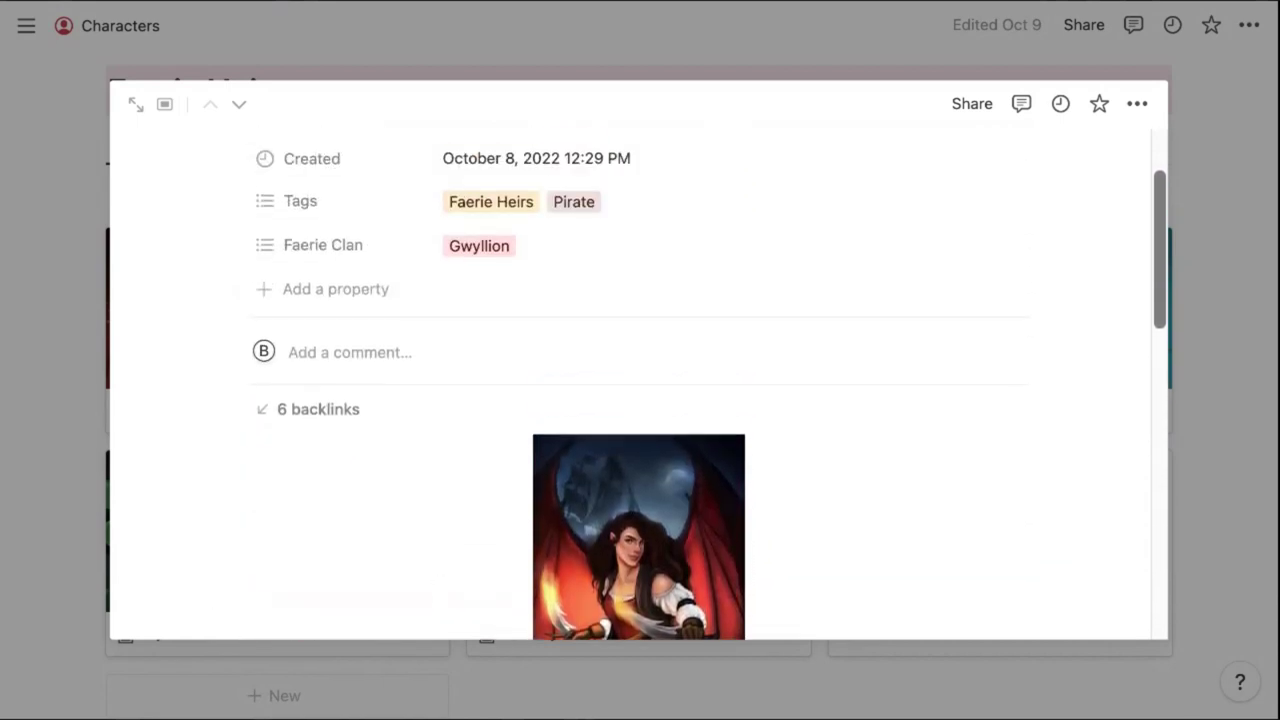
click(1179, 344)
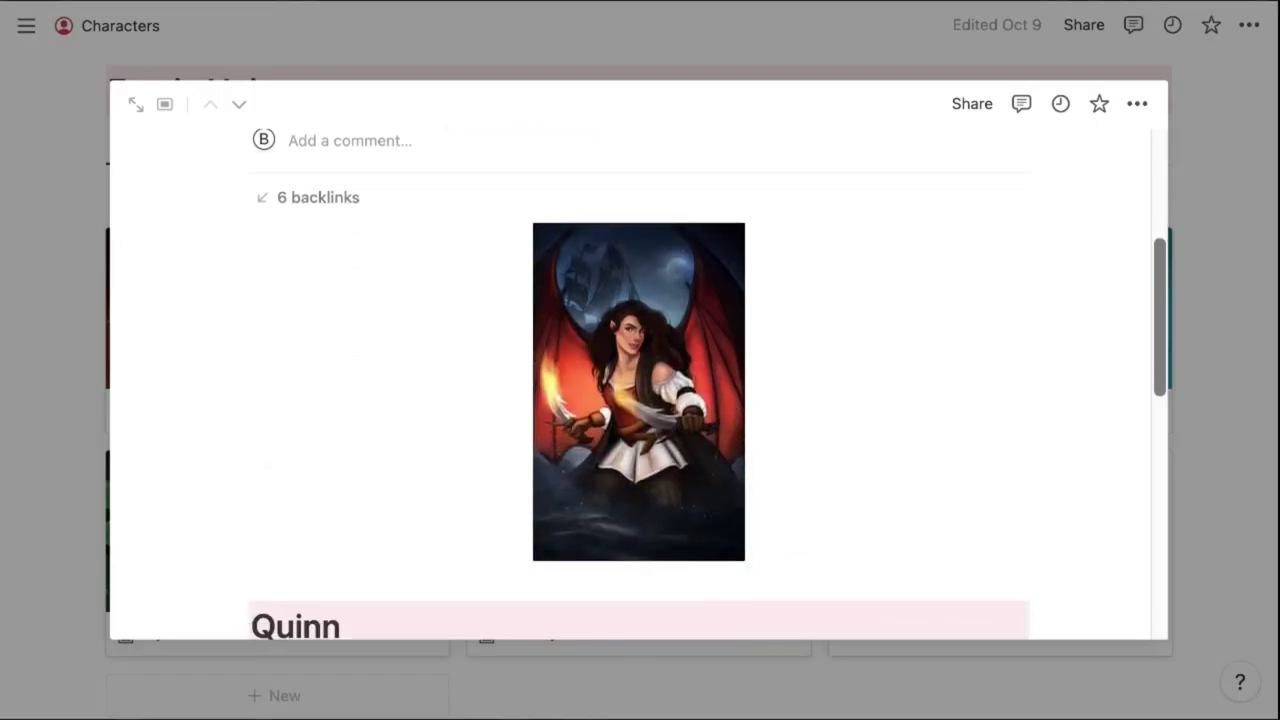
scroll(640, 380, down, 10)
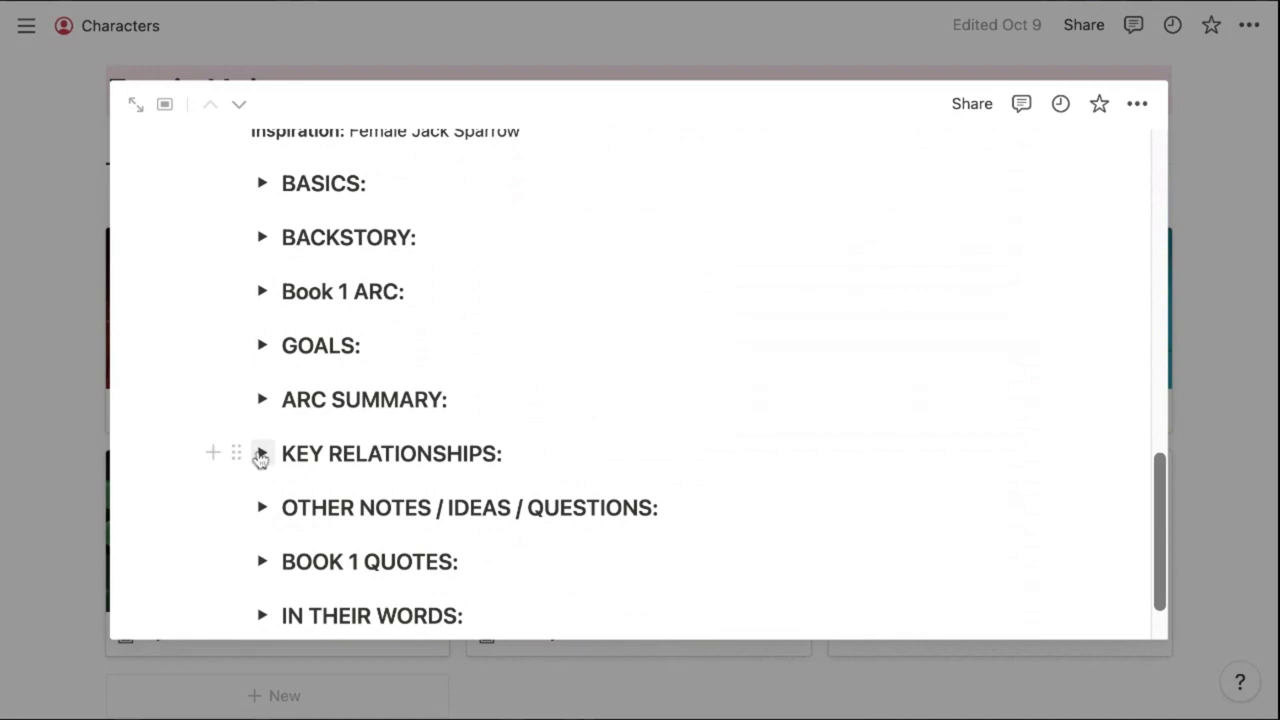
click(260, 455)
Scroll down through the open page's content
scroll(260, 457, down, 3)
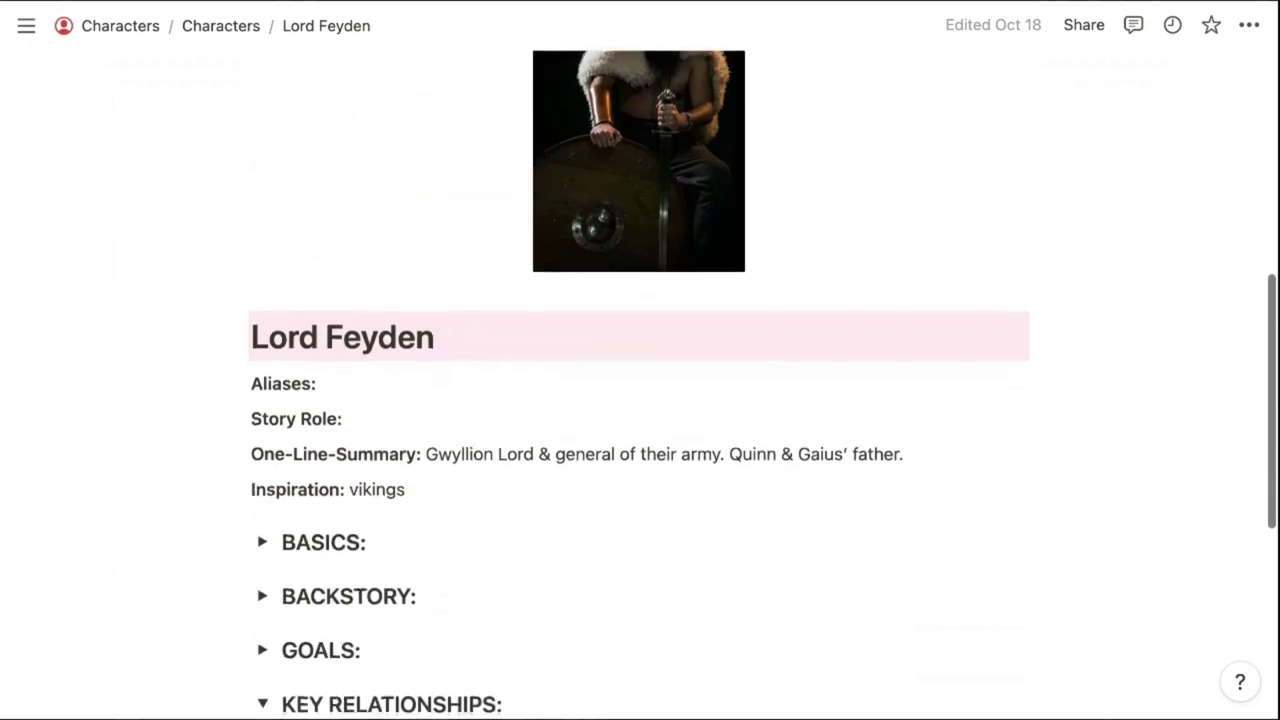
scroll(640, 400, down, 2)
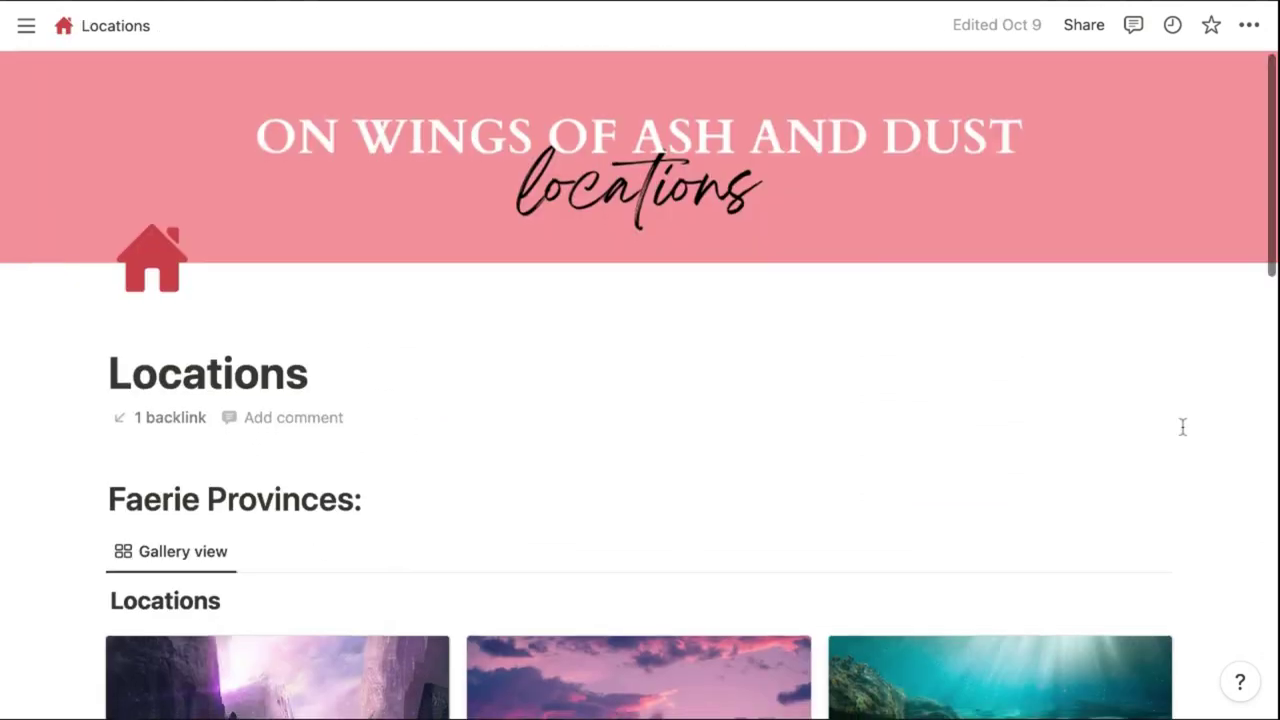
Scroll the Locations galleries and open the Greymerrow province page
scroll(640, 400, down, 2)
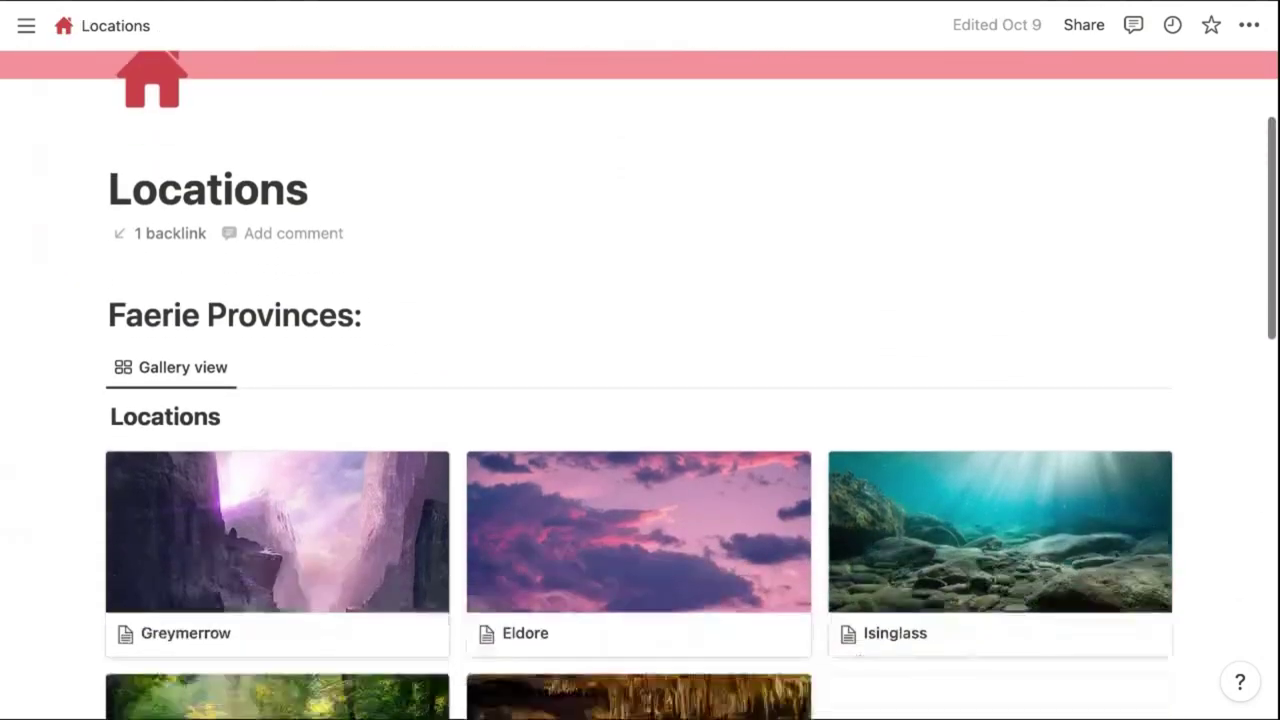
scroll(640, 400, down, 3)
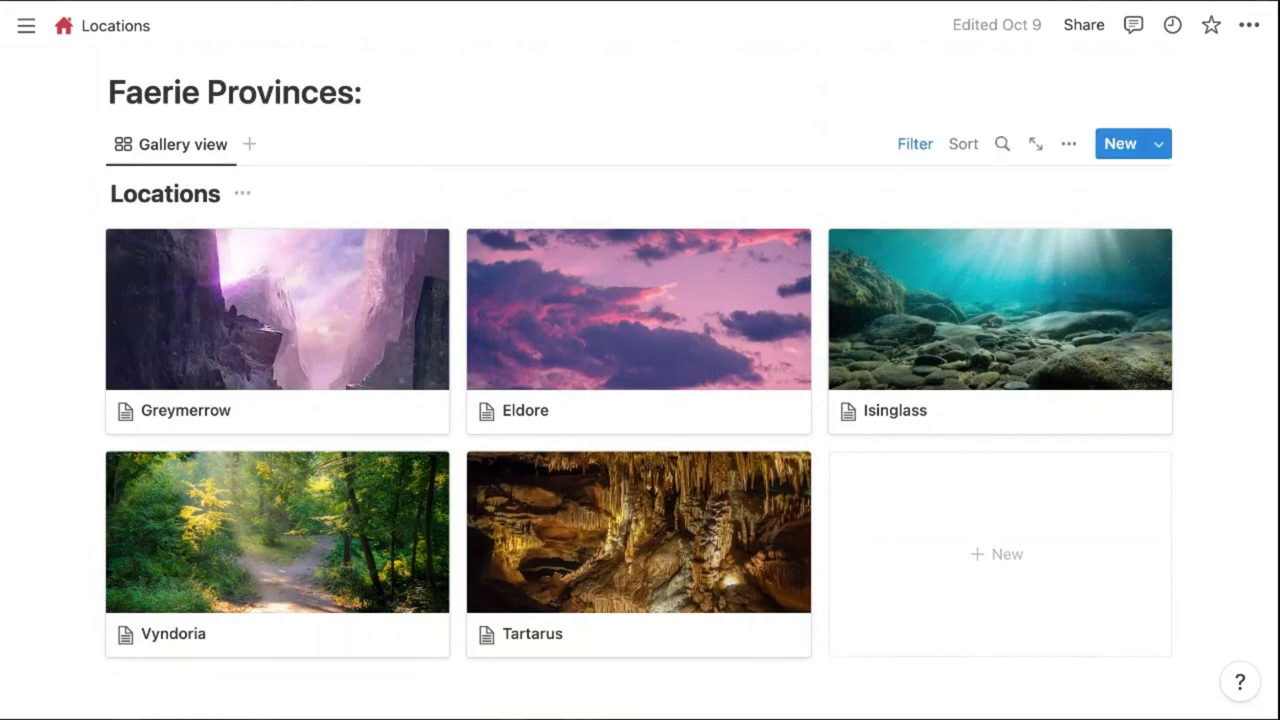
scroll(640, 400, down, 5)
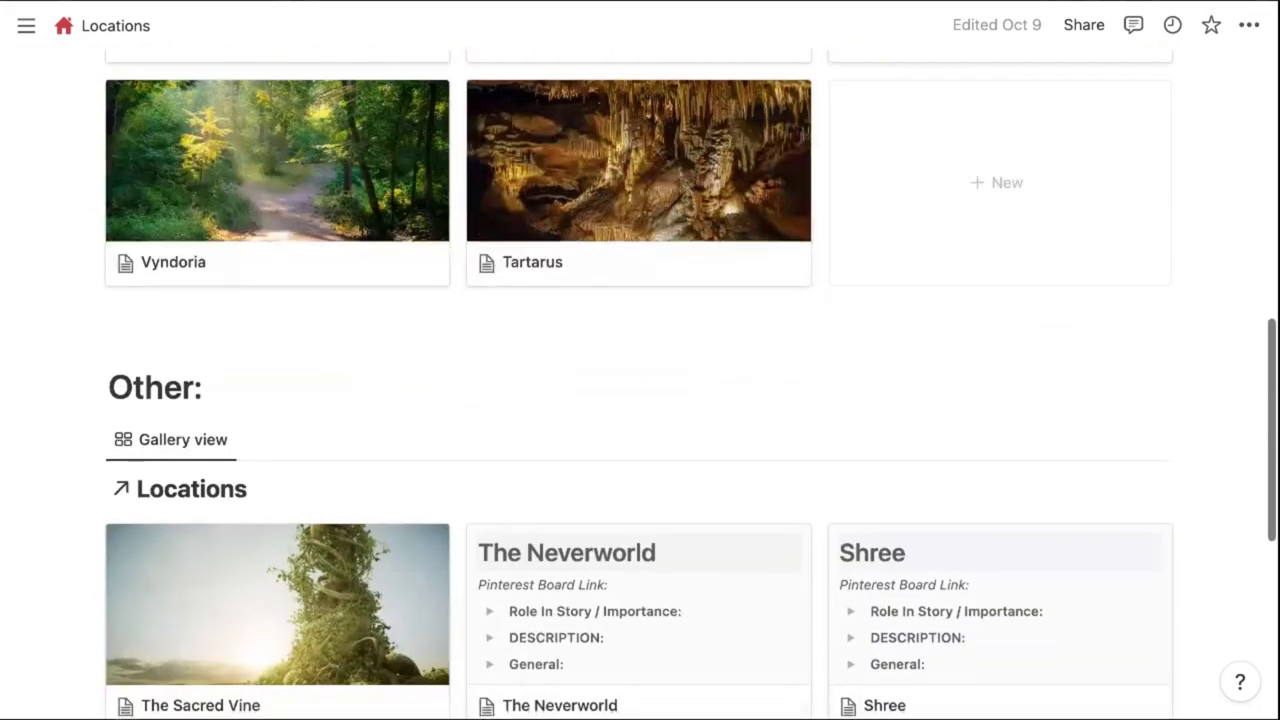
scroll(1217, 280, down, 3)
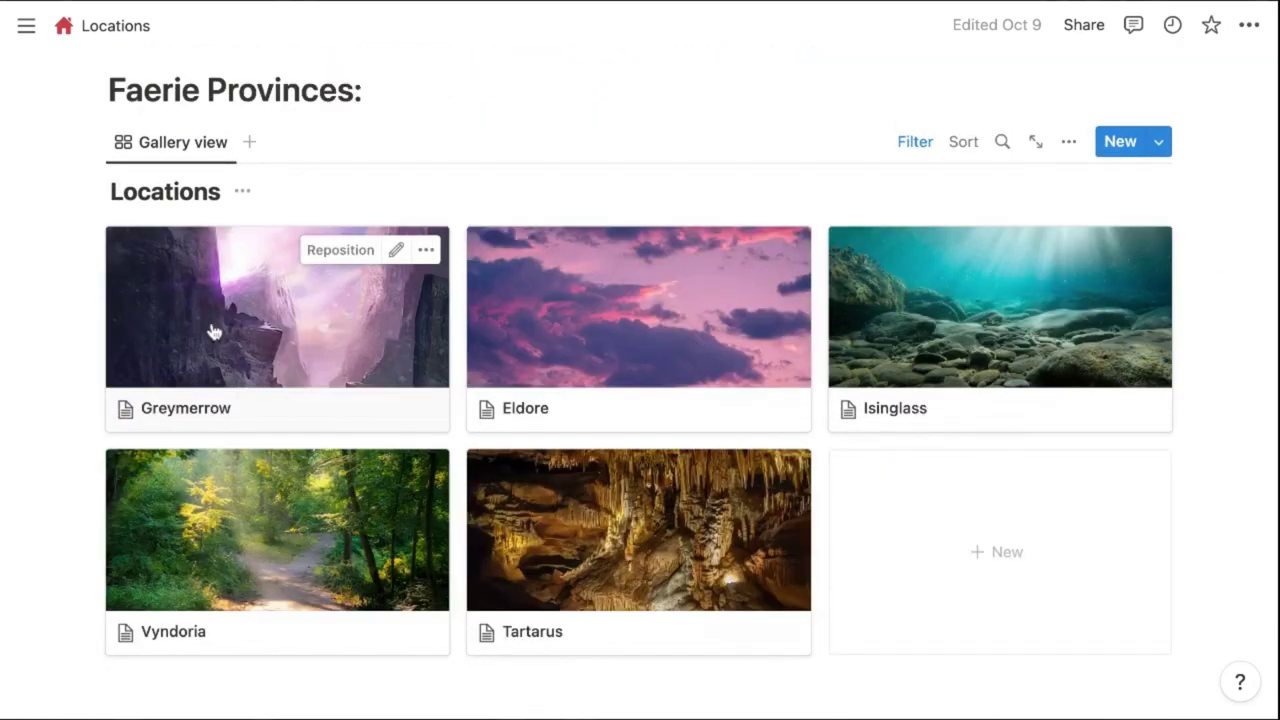
click(209, 331)
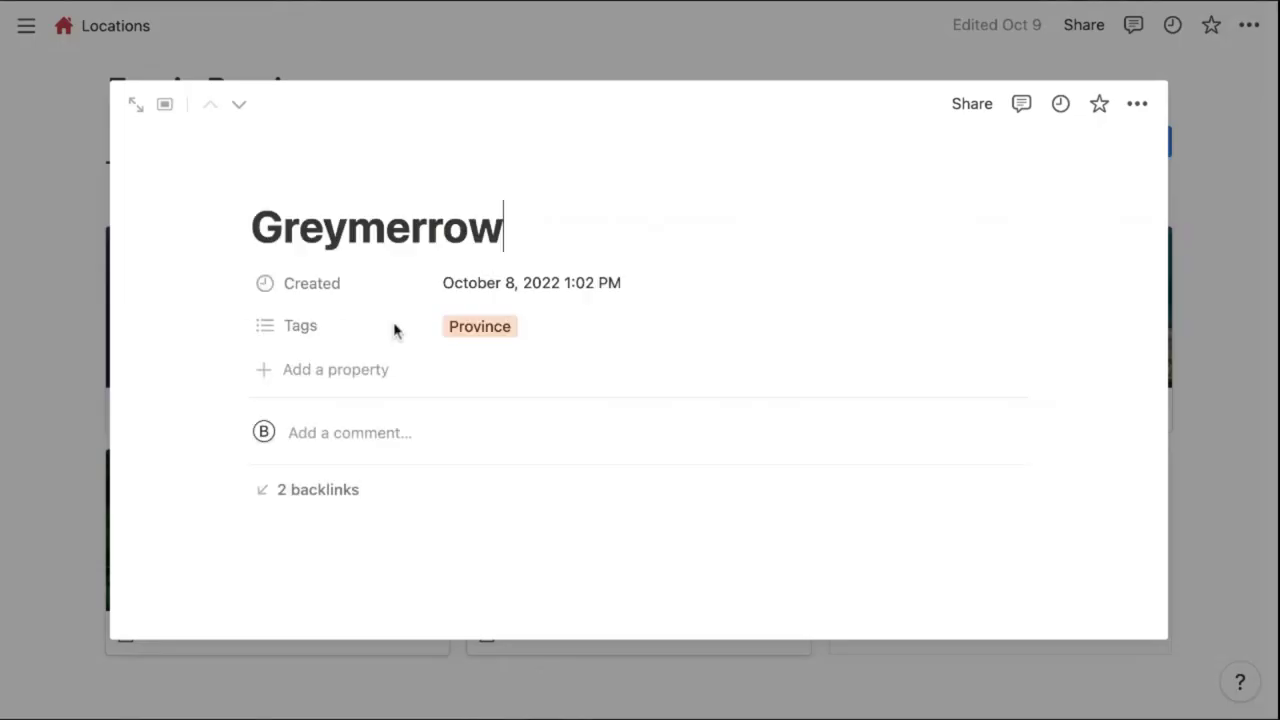
Expand and collapse Greymerrow's Role In Story / Importance and Description sections
scroll(524, 400, down, 6)
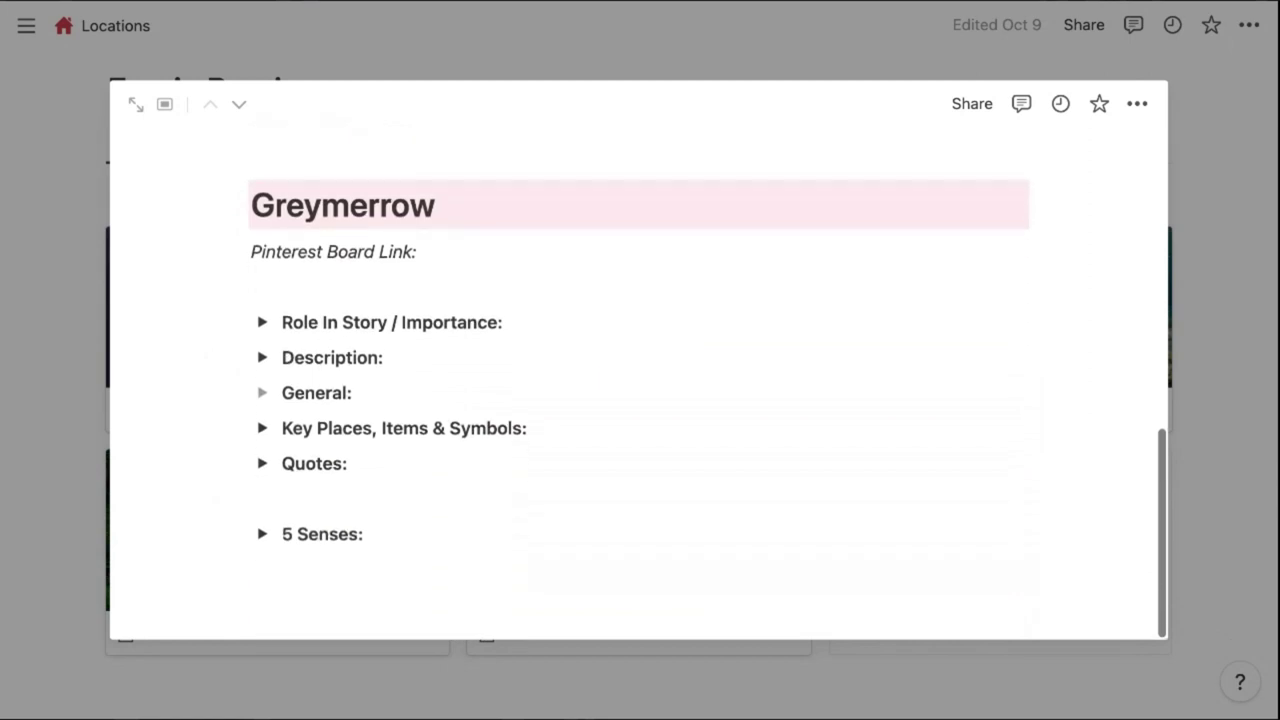
click(262, 324)
click(262, 324)
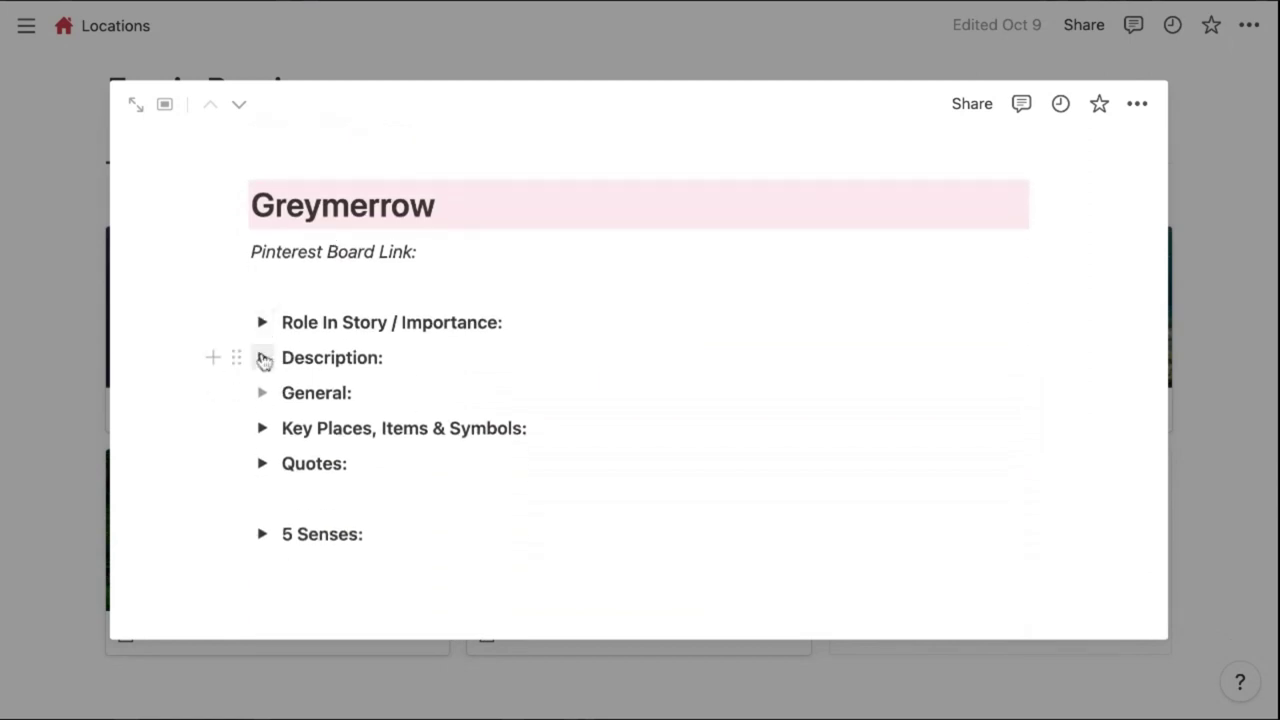
click(263, 359)
click(263, 359)
scroll(263, 359, up, 5)
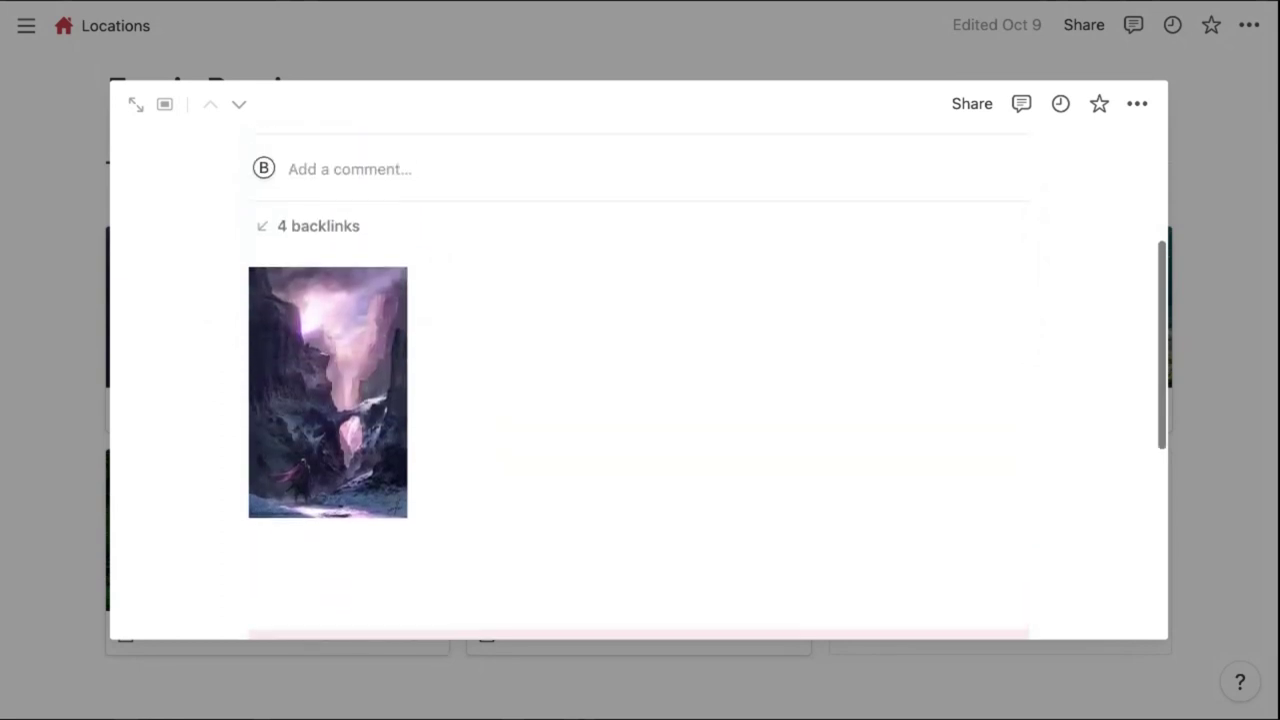
scroll(330, 400, up, 1)
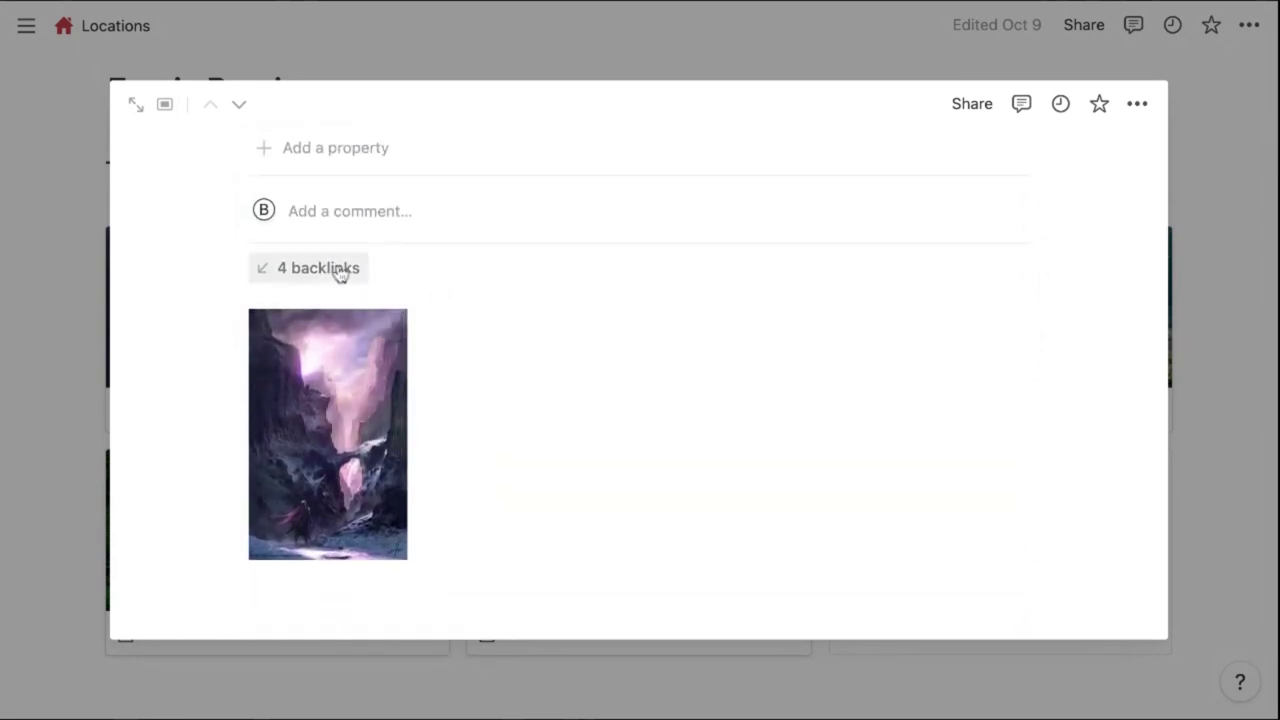
Follow Greymerrow's backlinks to Quinn's page, then go to the Cultures page
click(338, 271)
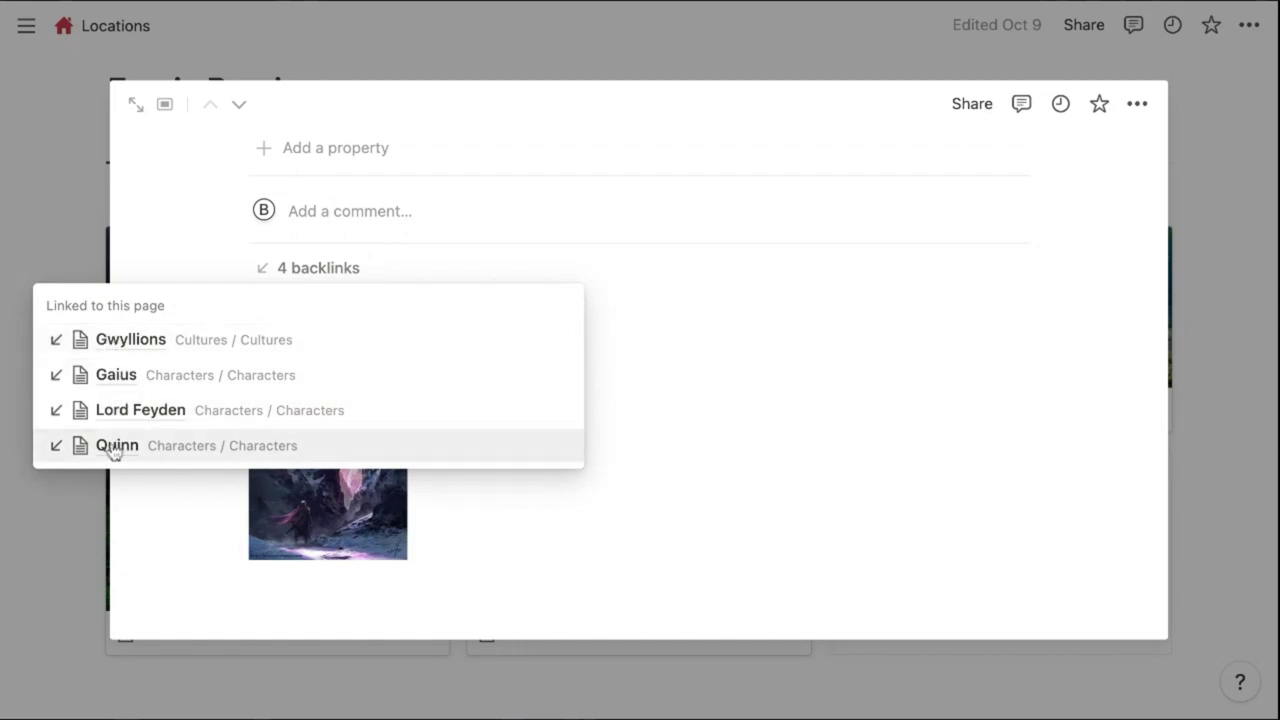
click(113, 447)
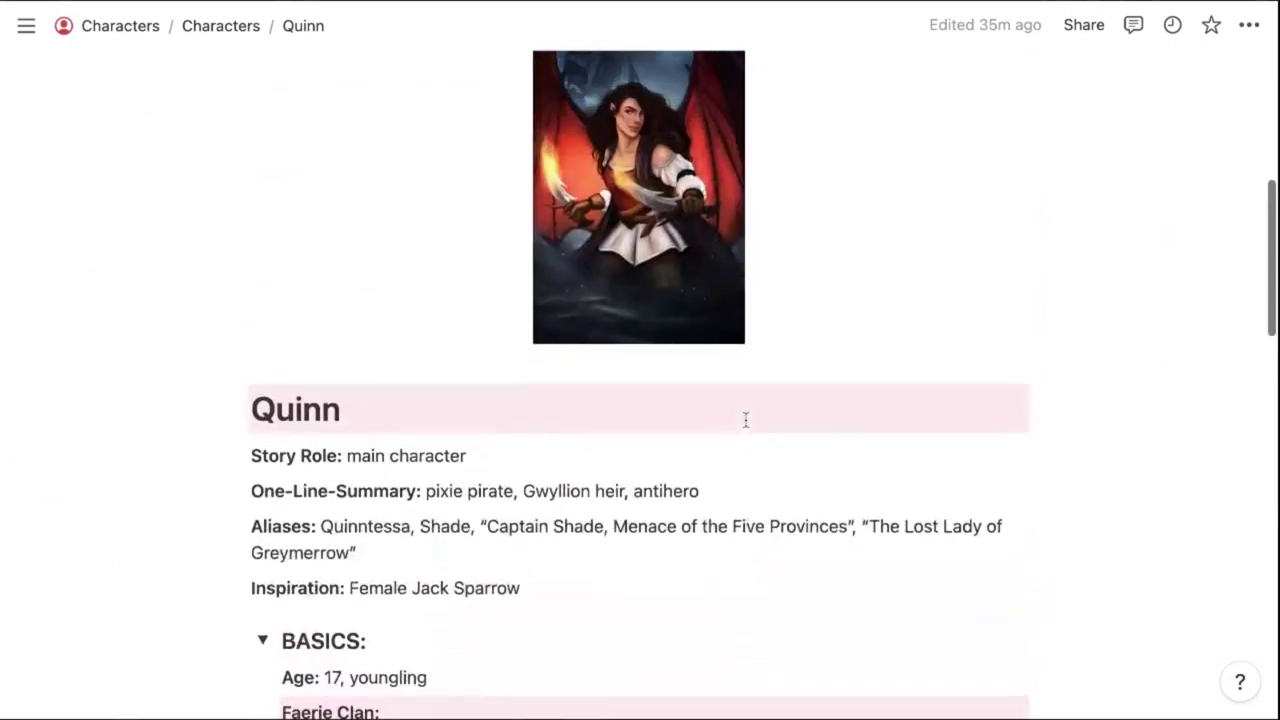
scroll(745, 420, down, 5)
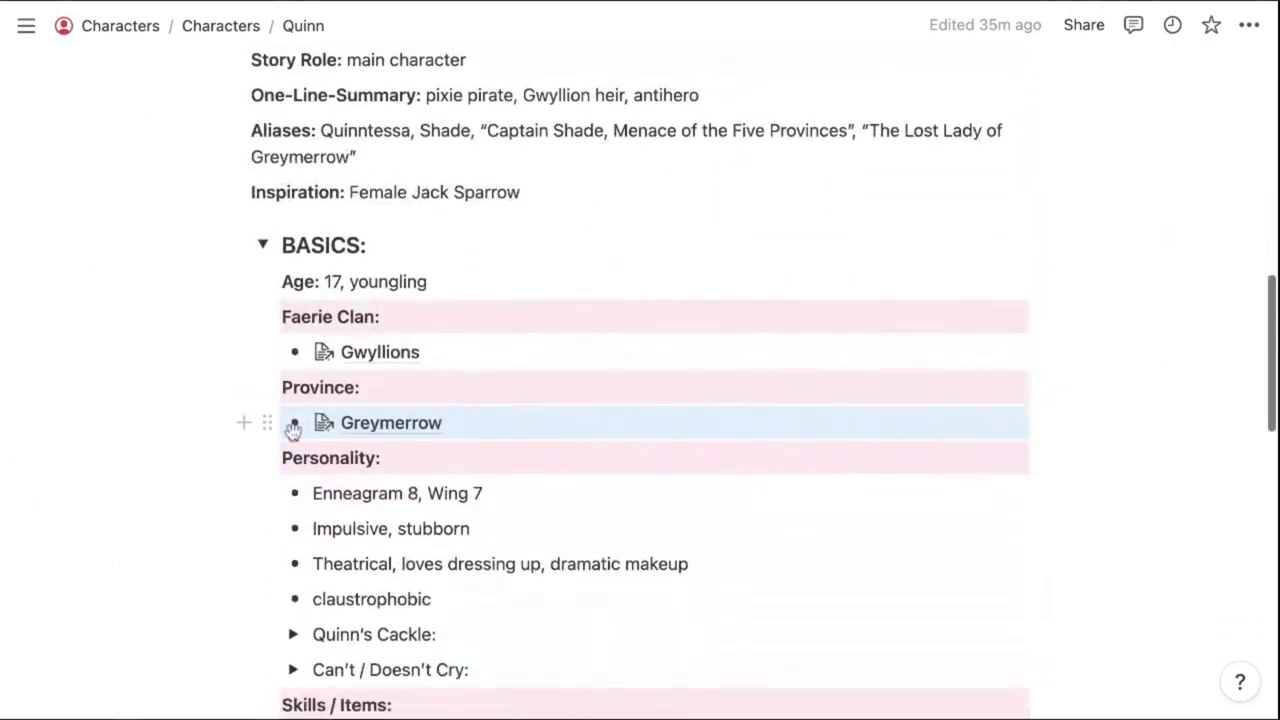
click(390, 423)
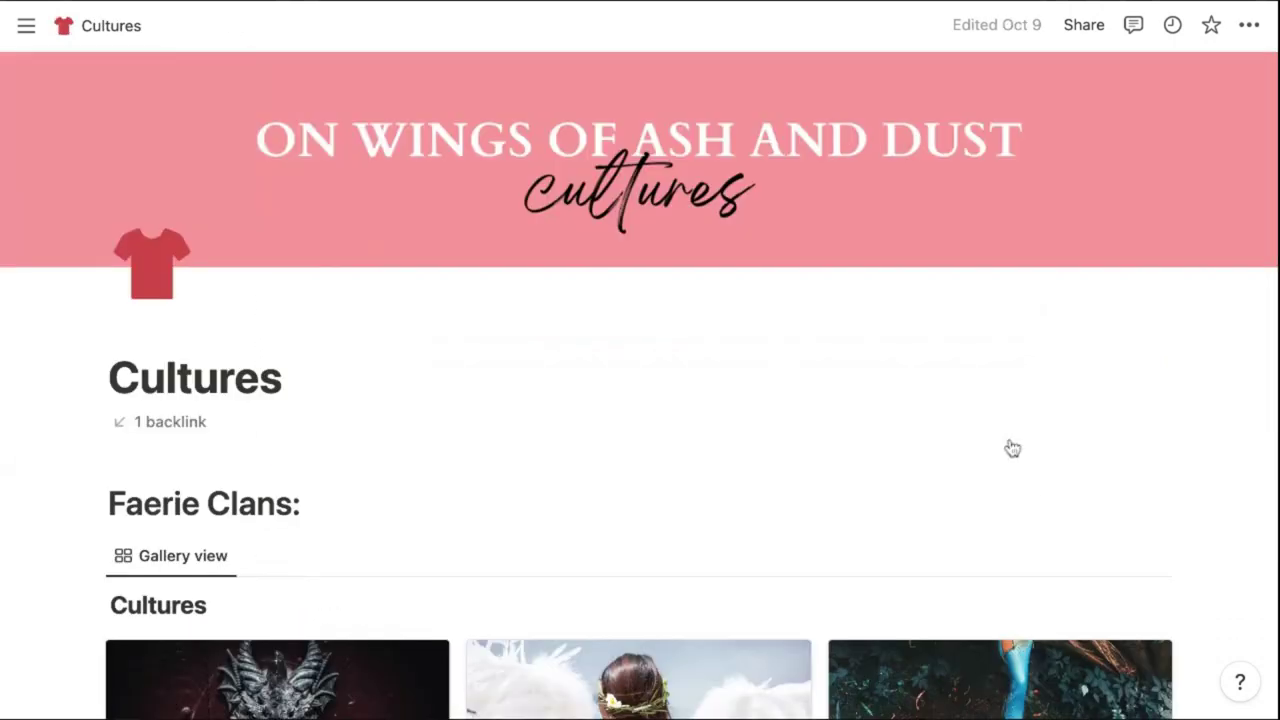
Open the Gwyllions clan card and read through its expanded Quotes section
scroll(1012, 448, down, 4)
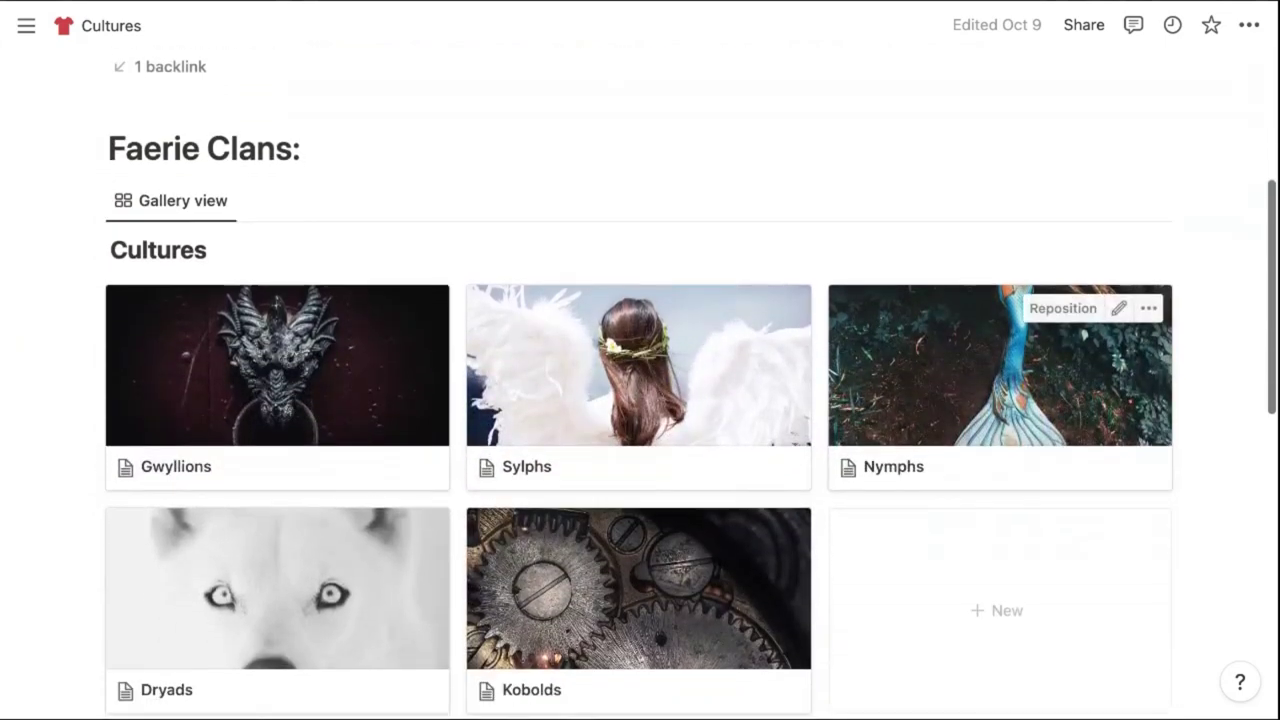
scroll(1012, 448, down, 6)
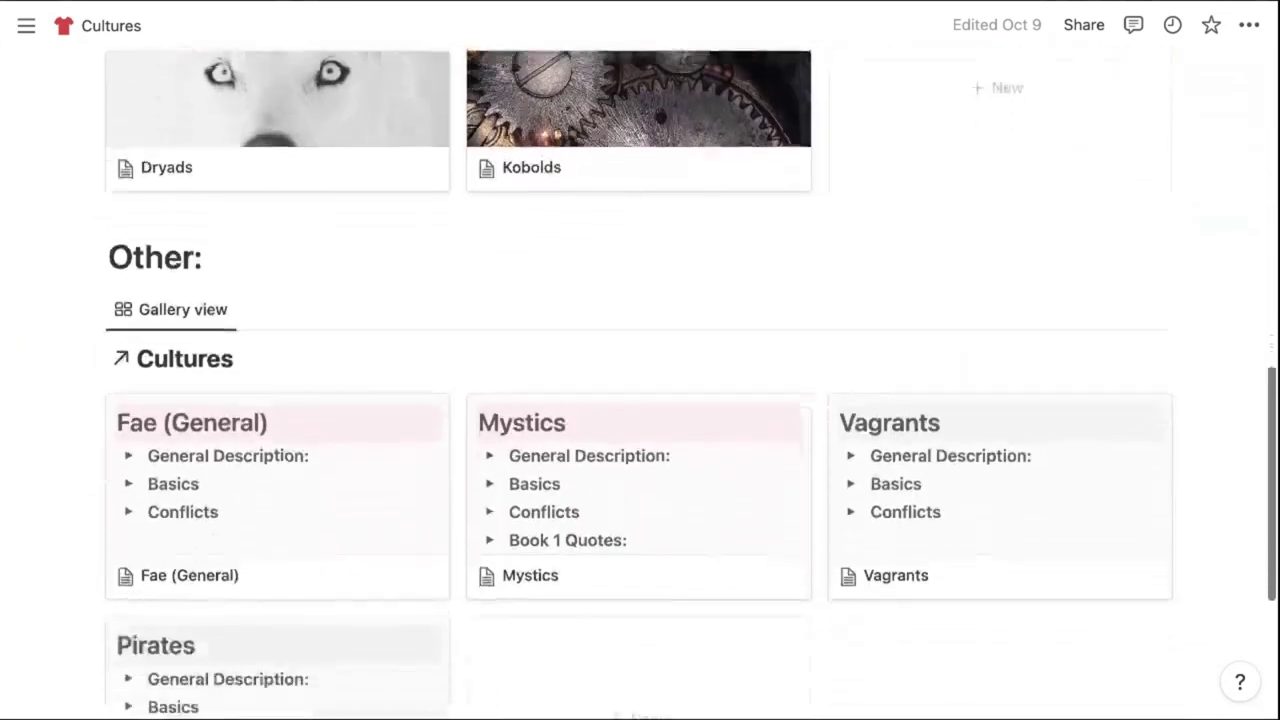
scroll(1000, 300, down, 3)
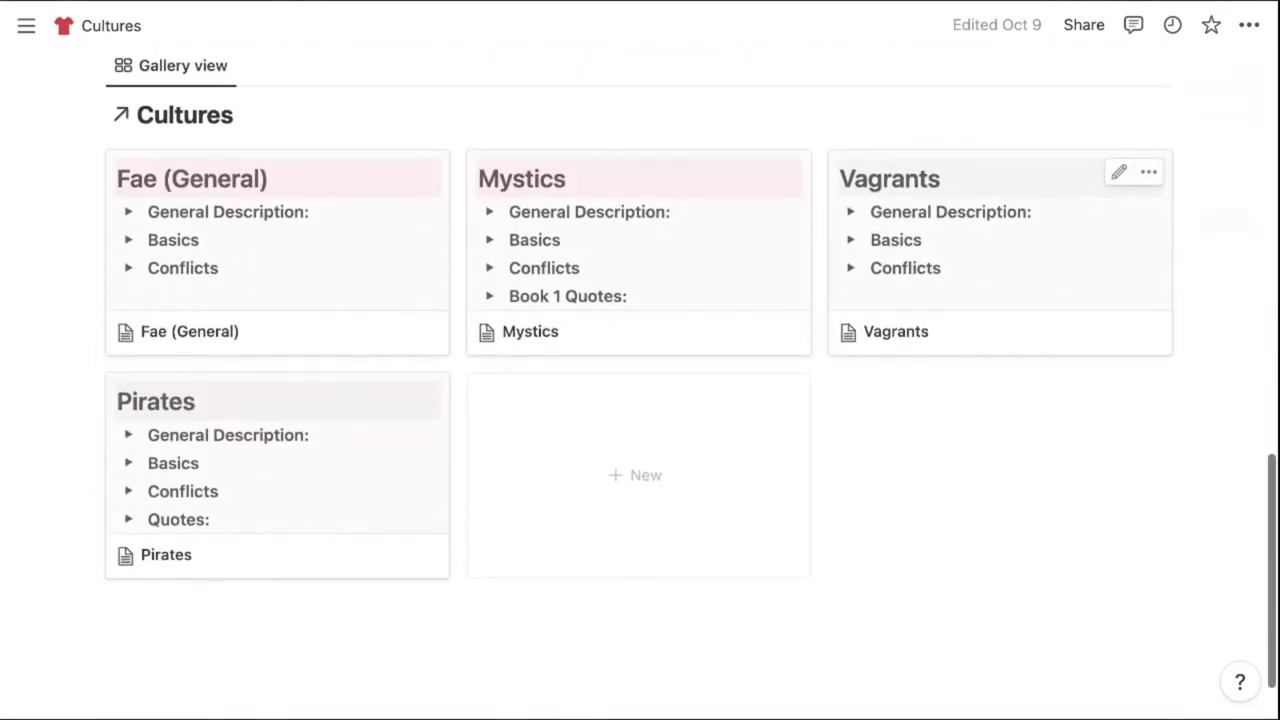
click(340, 340)
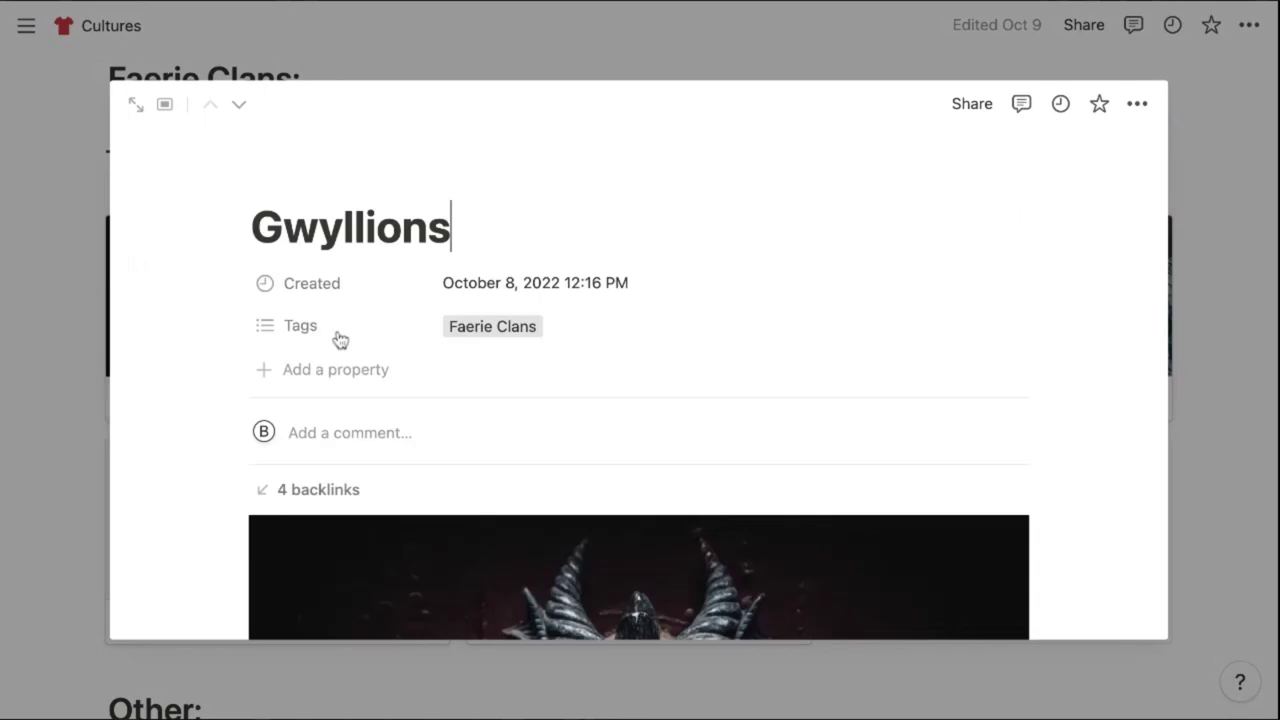
scroll(988, 357, down, 5)
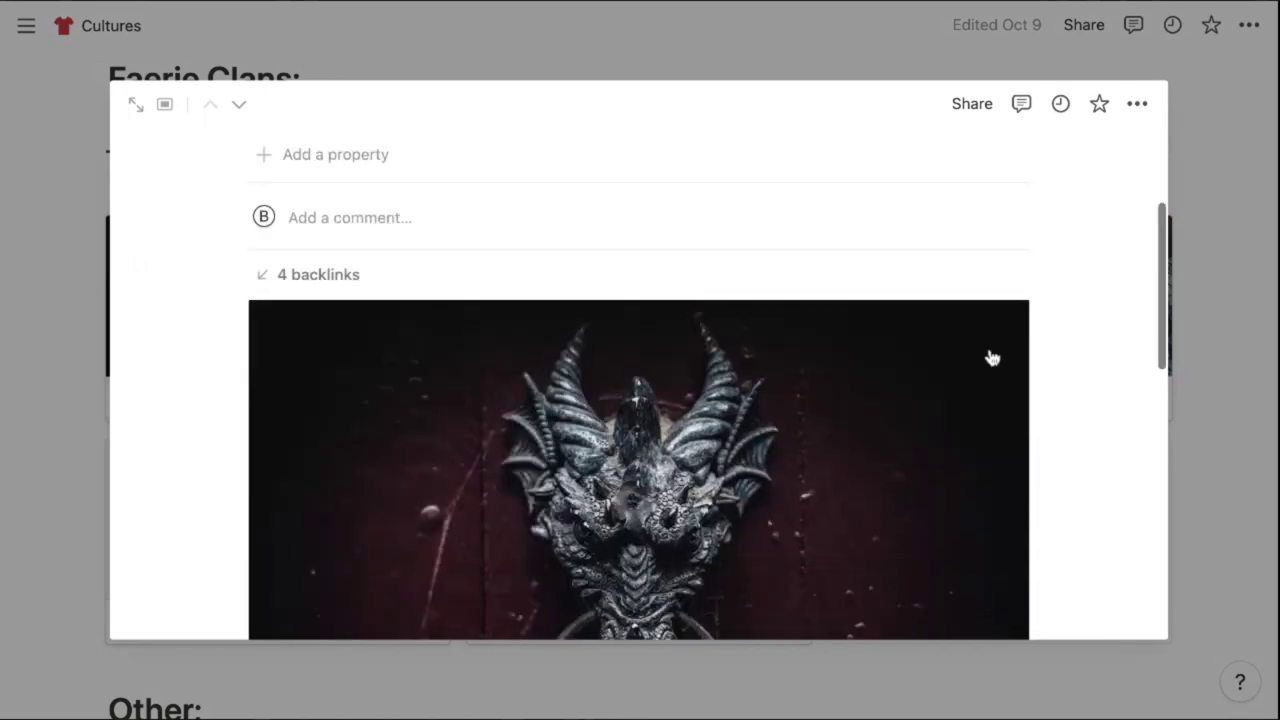
scroll(992, 357, down, 3)
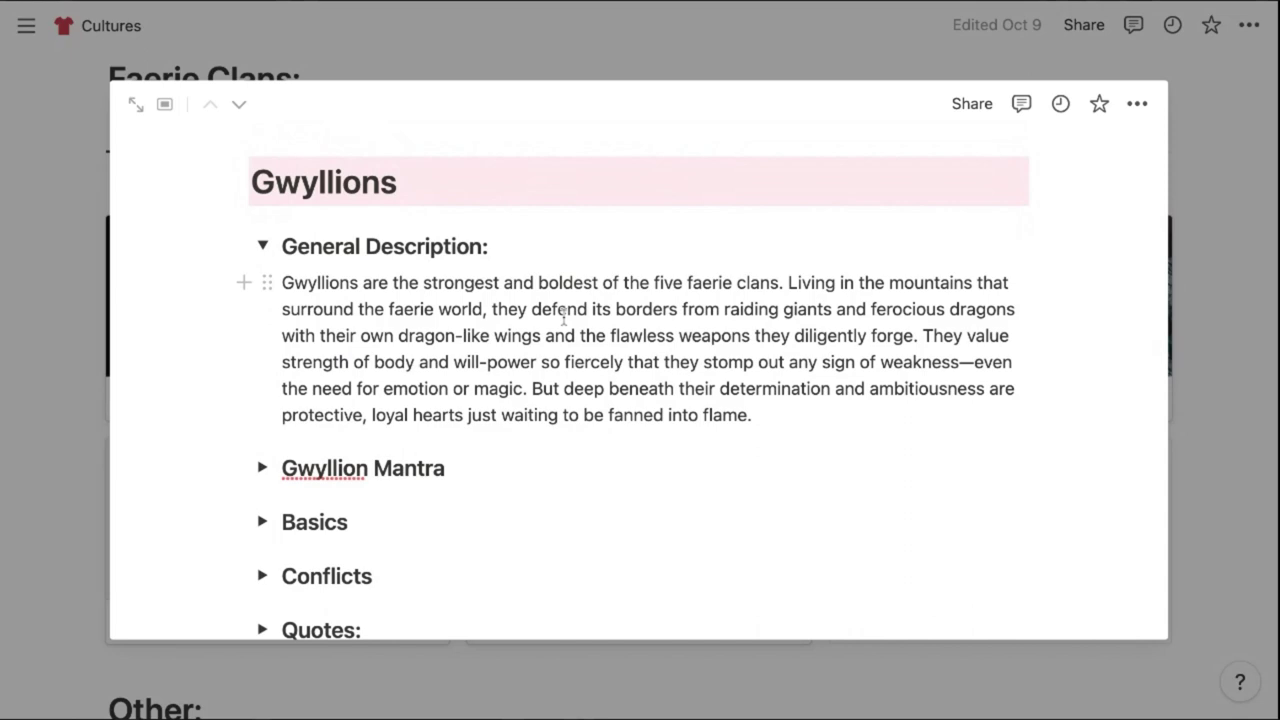
scroll(285, 485, down, 1)
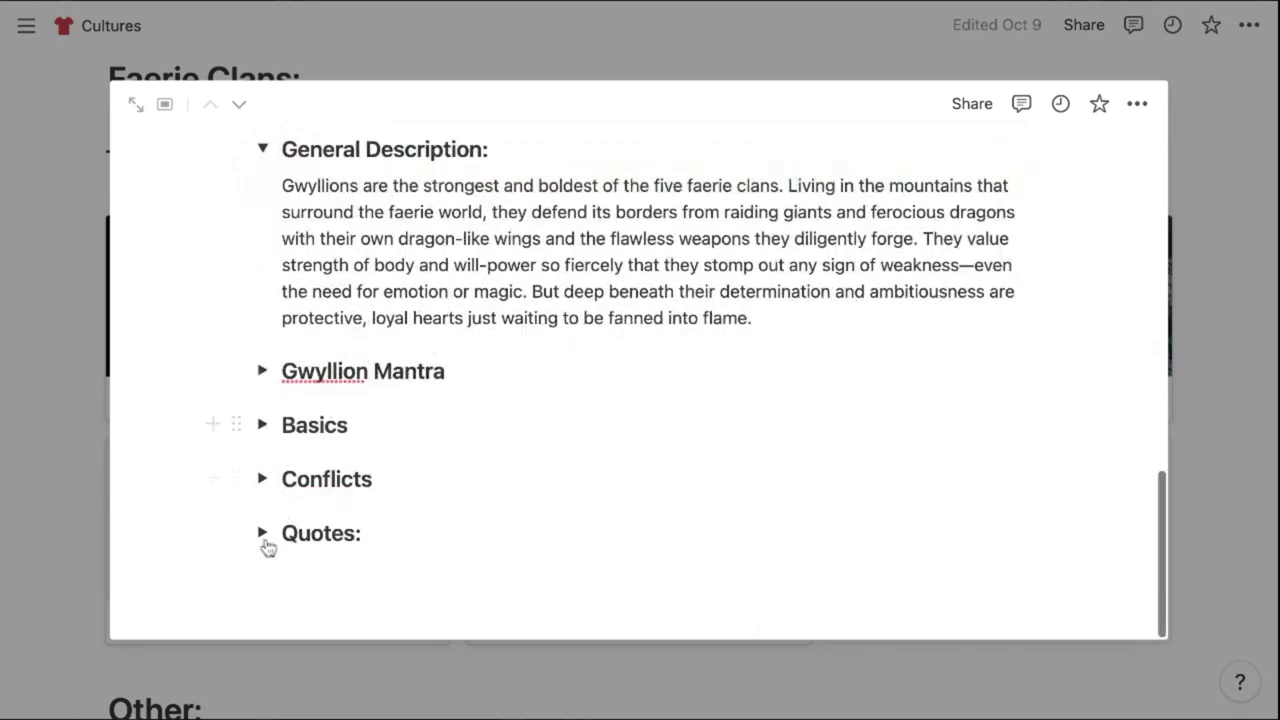
click(262, 533)
scroll(493, 474, down, 3)
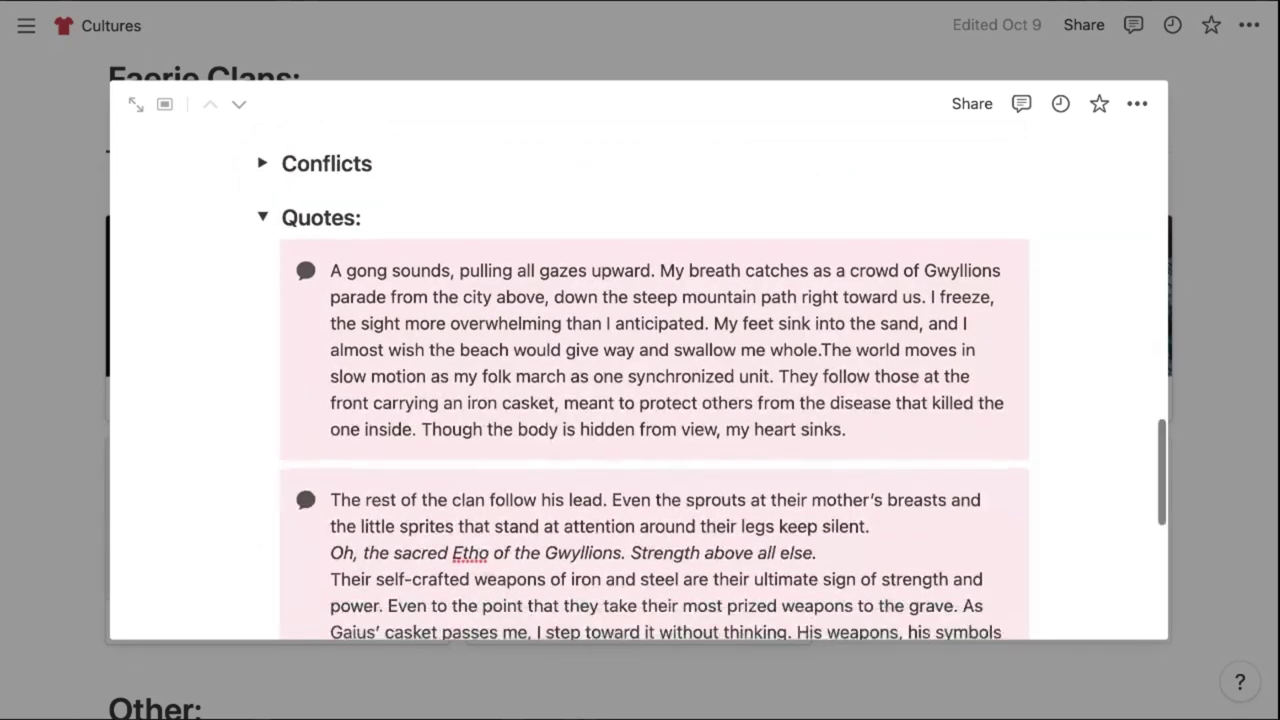
scroll(369, 383, down, 1)
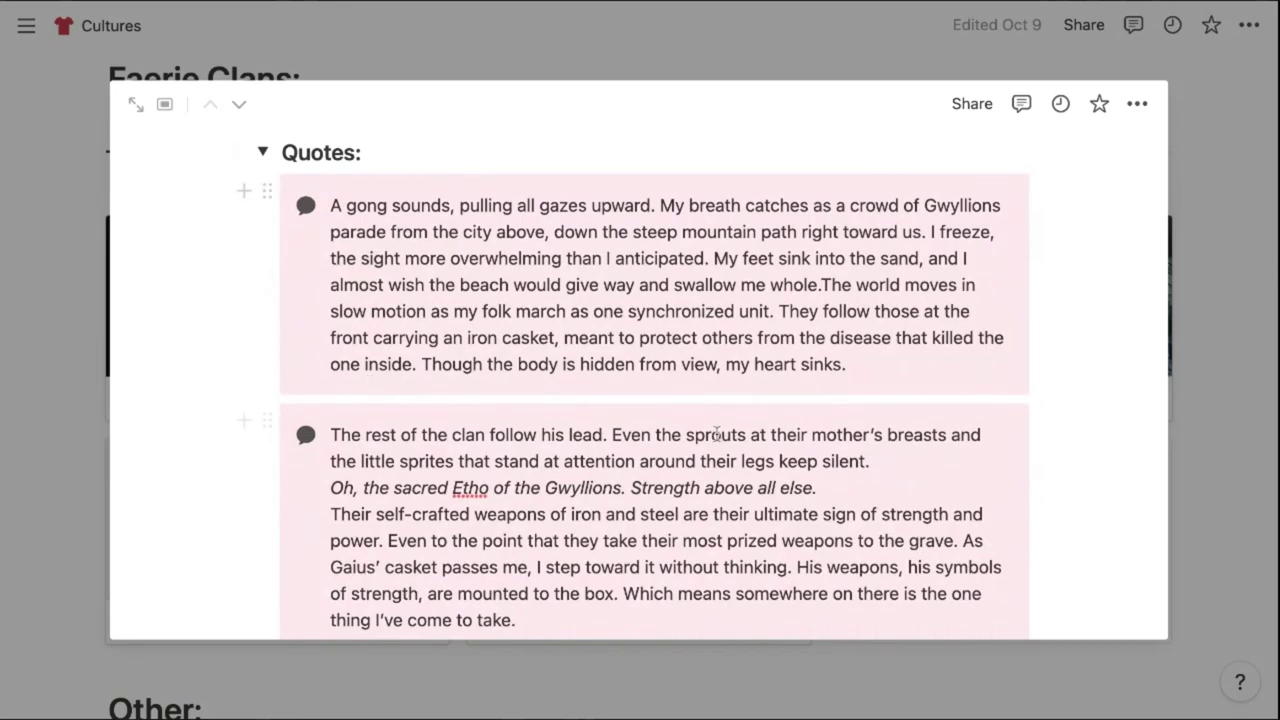
scroll(717, 433, up, 6)
Reopen the Gwyllions page and follow its backlink to Quinn's page
key(Escape)
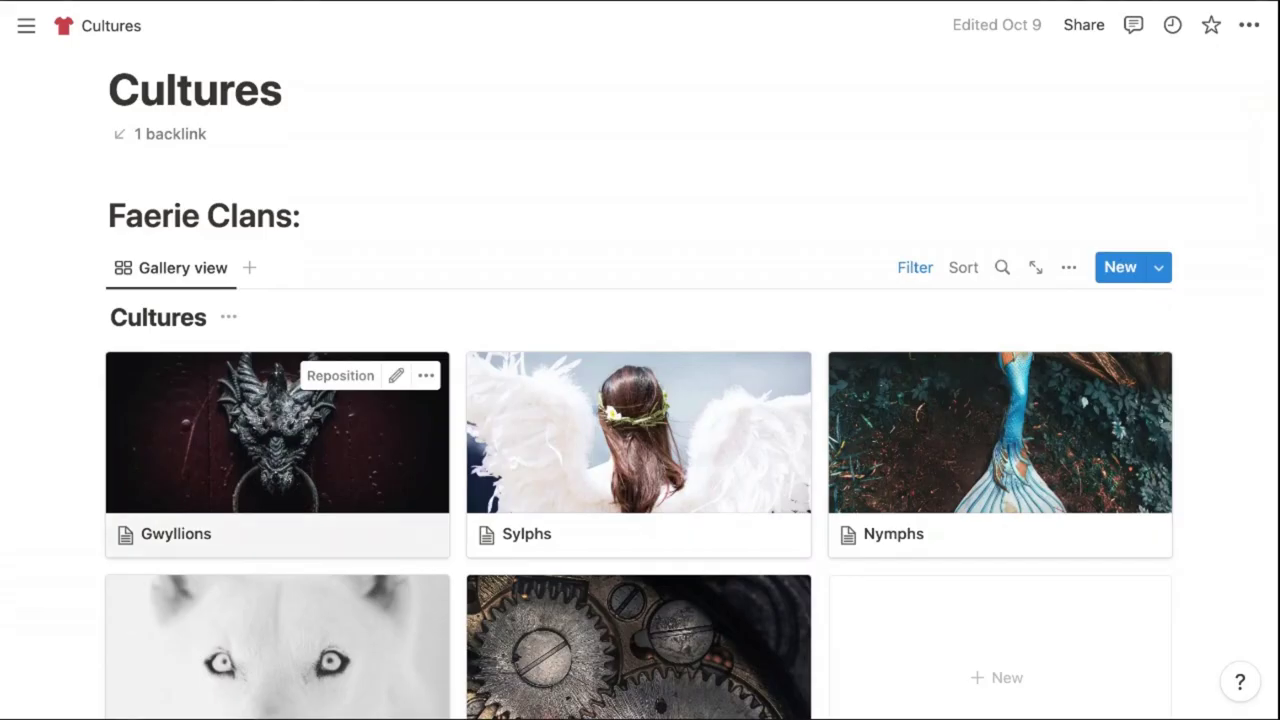
click(277, 450)
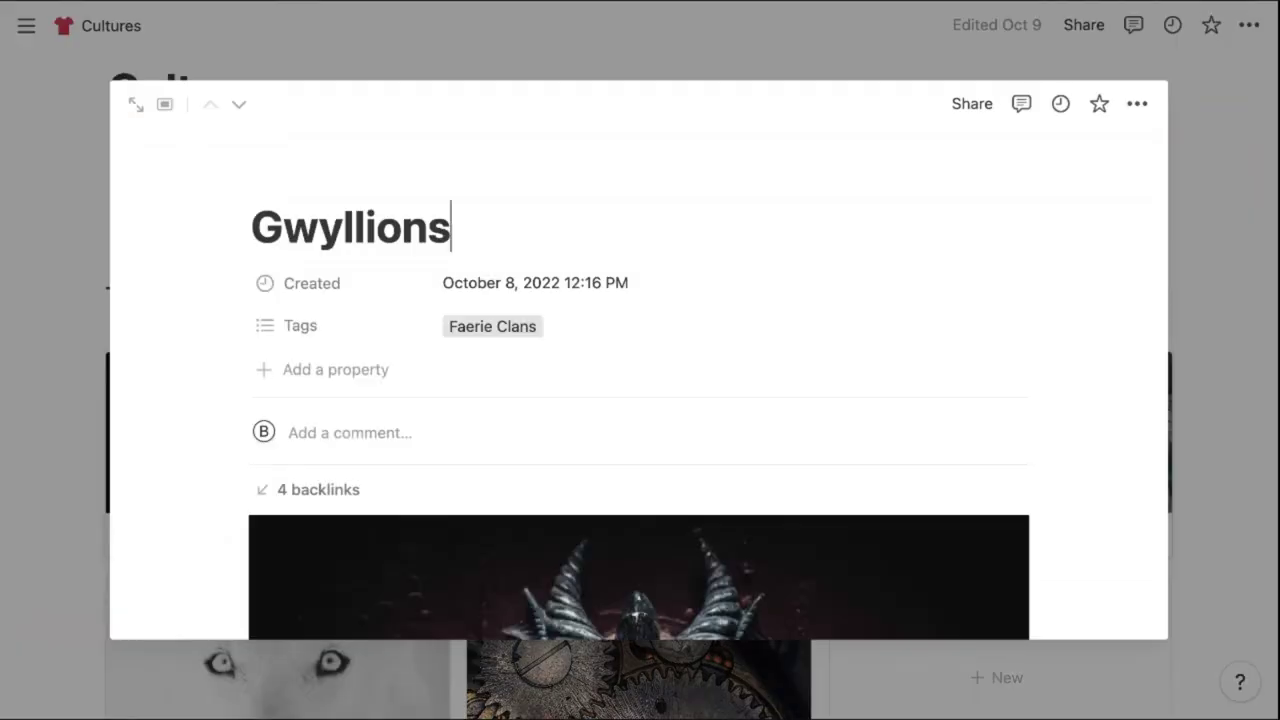
scroll(220, 500, down, 5)
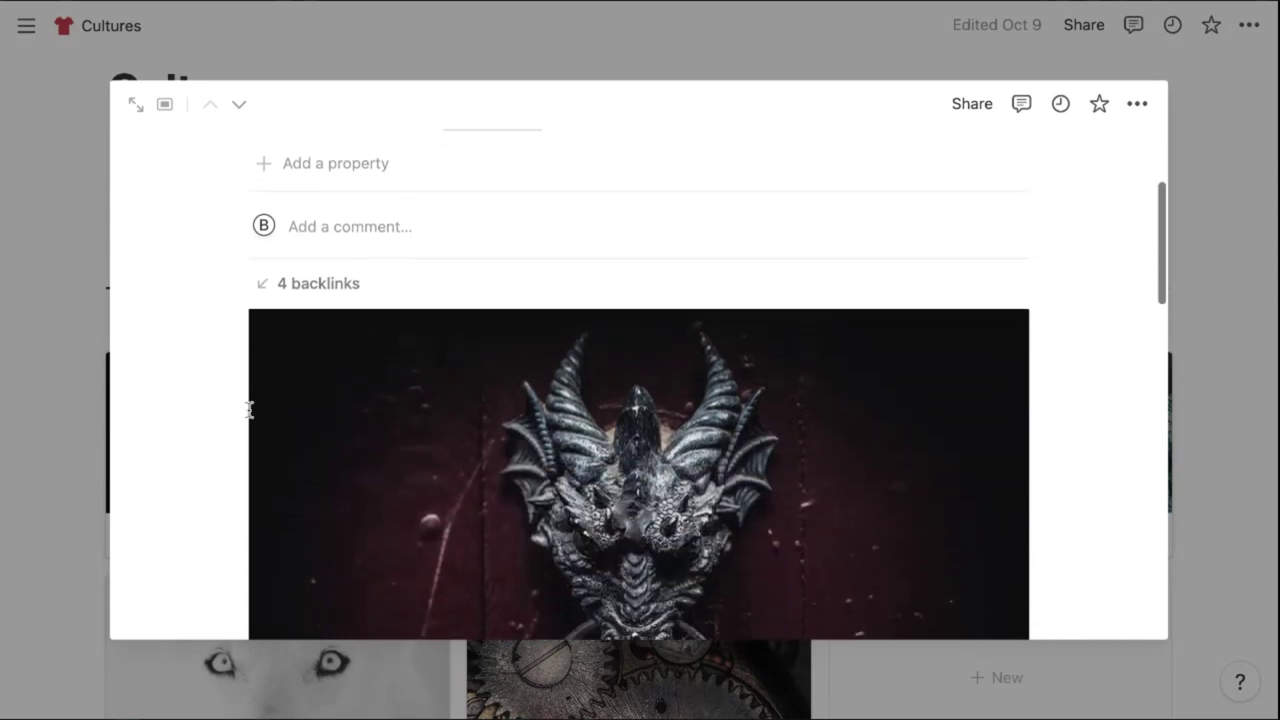
click(343, 272)
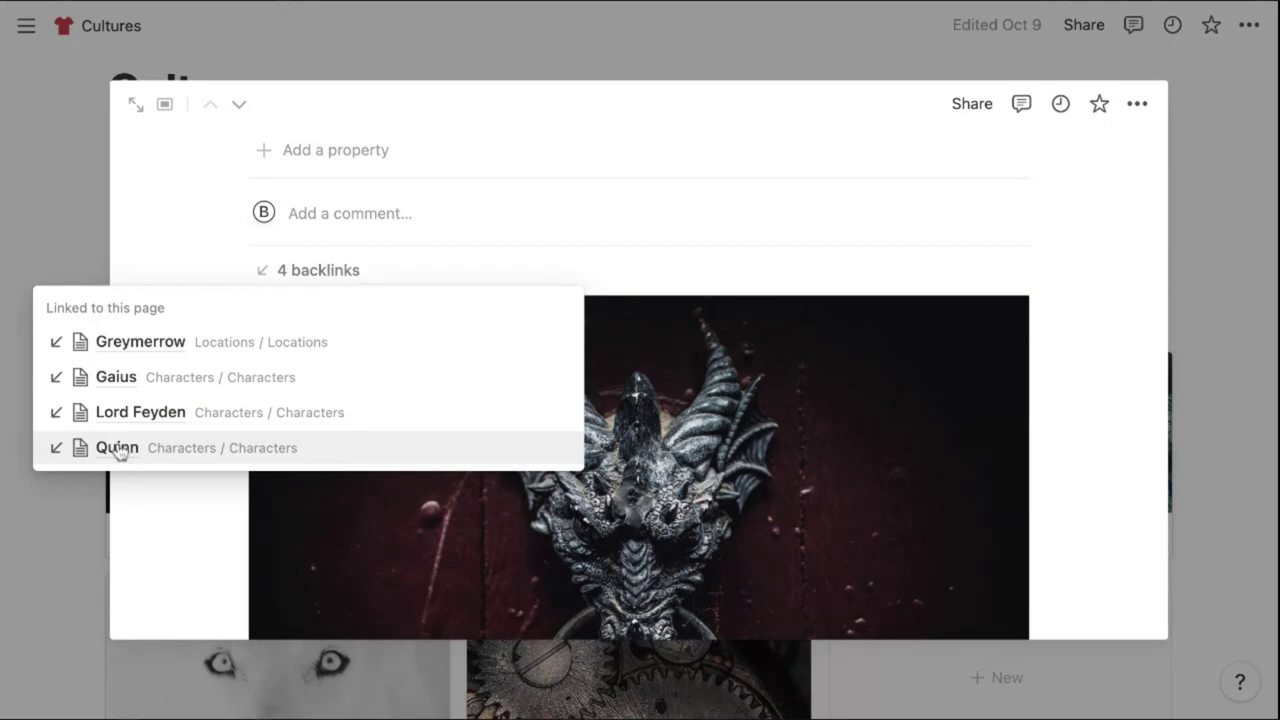
click(118, 450)
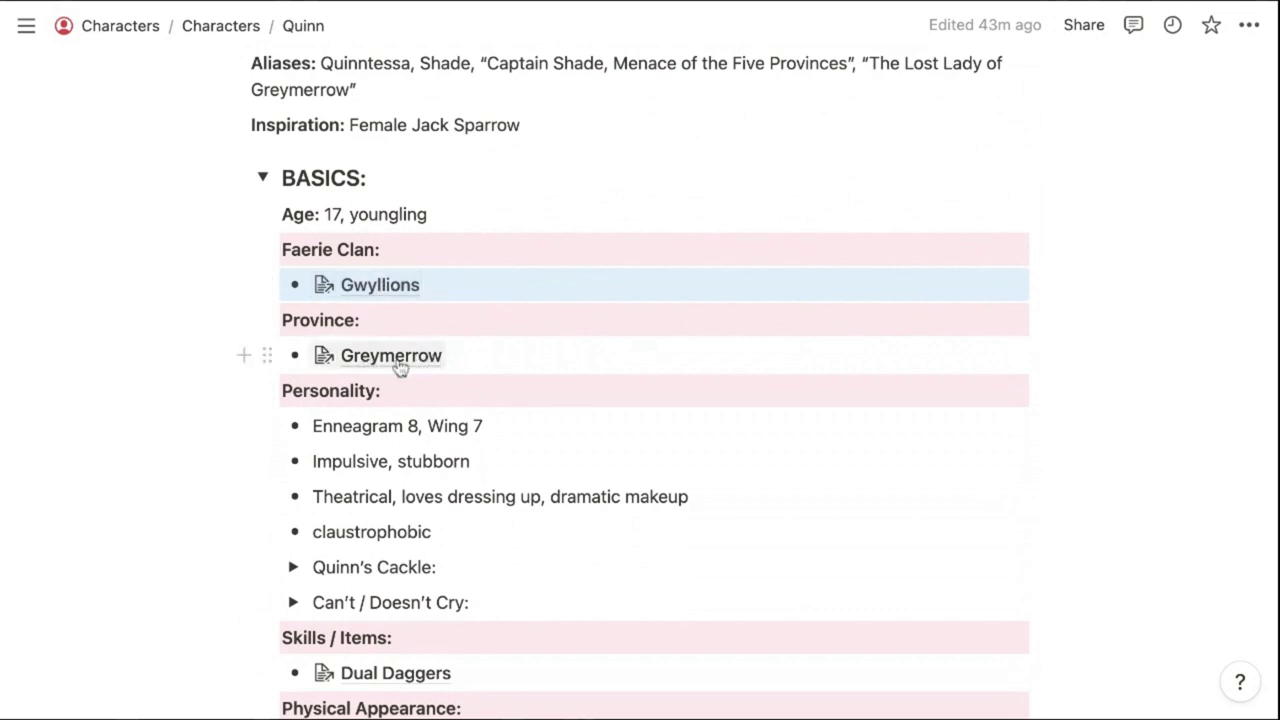
Open the Gwyllions clan page from Quinn's Faerie Clan link and scroll it
scroll(449, 359, down, 1)
scroll(449, 359, down, 10)
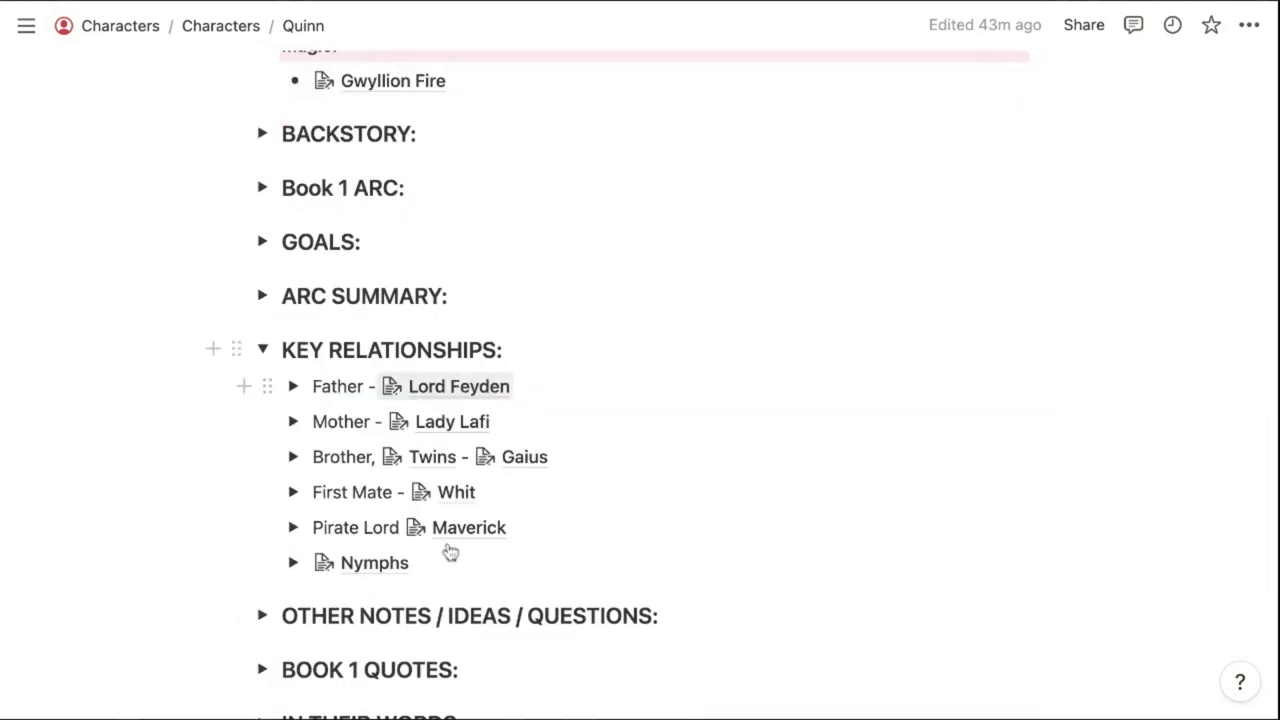
scroll(478, 386, up, 10)
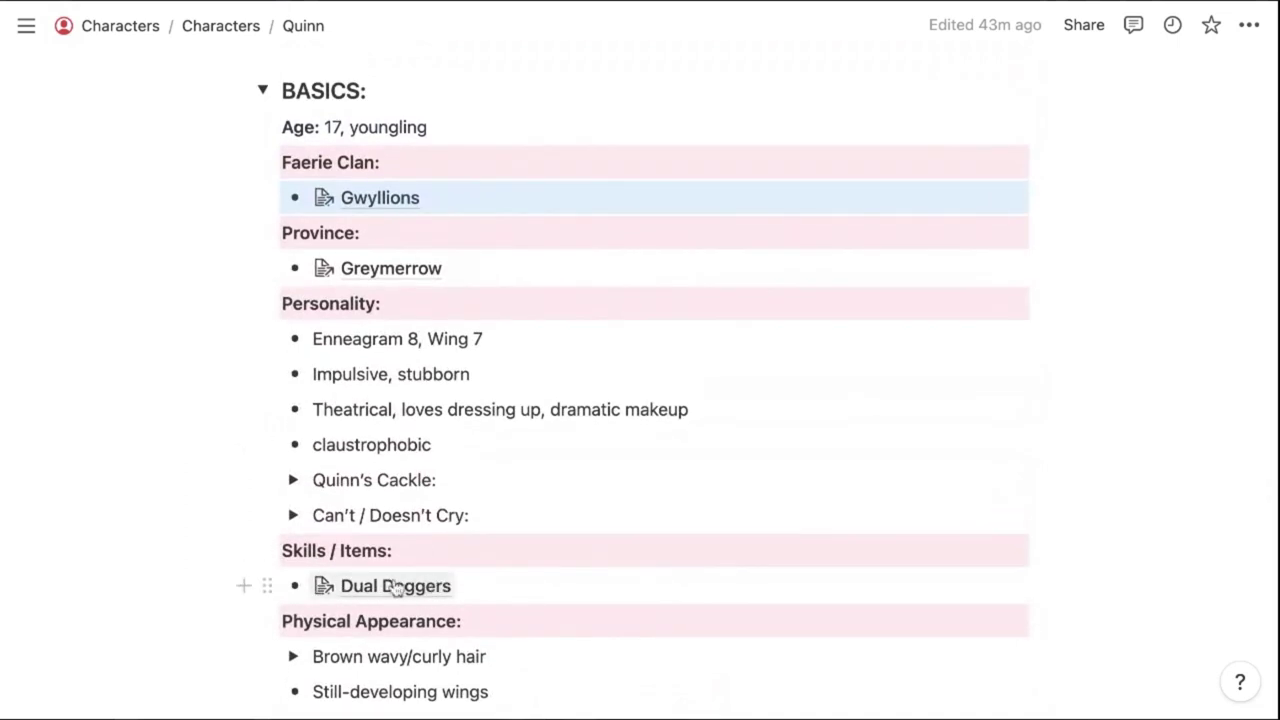
click(386, 200)
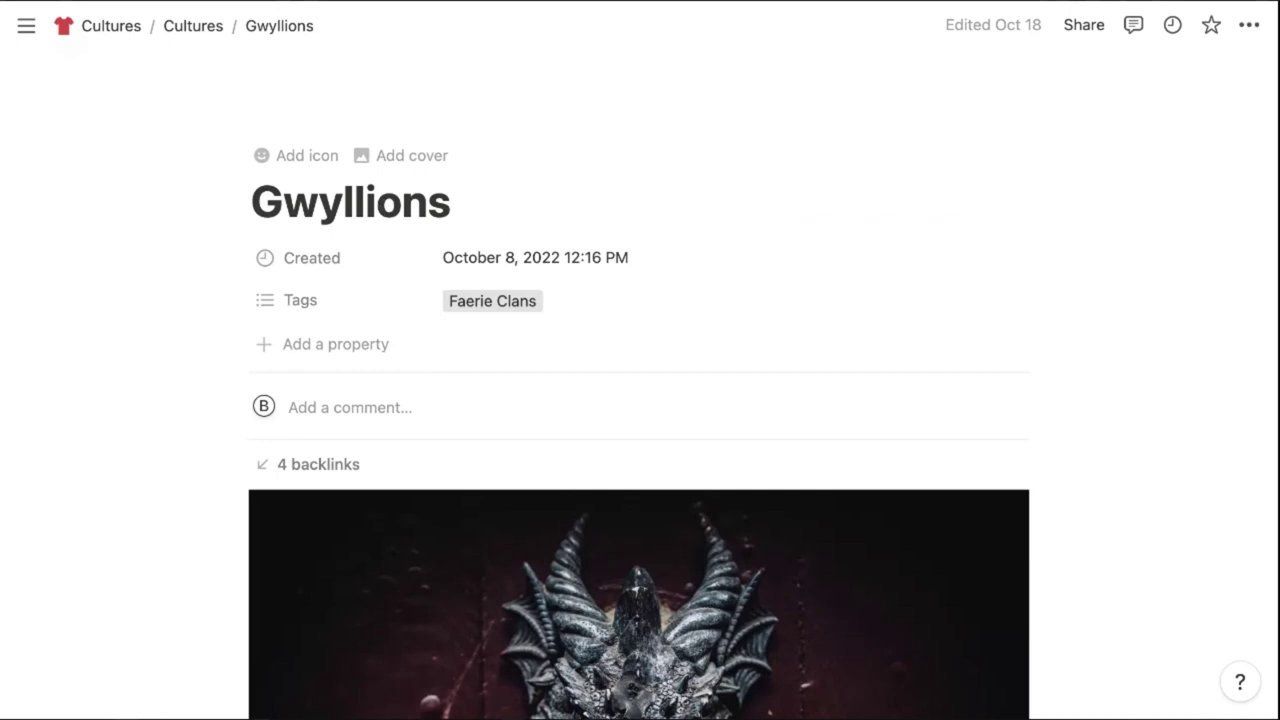
scroll(186, 349, down, 5)
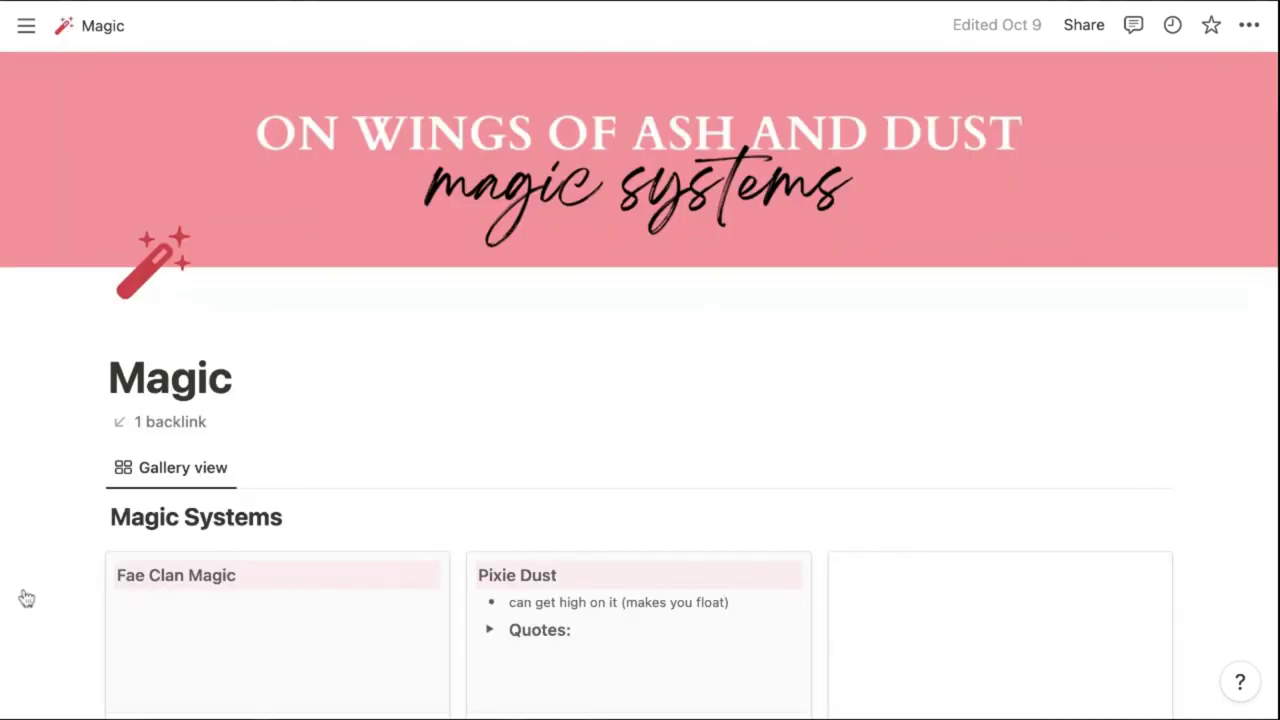
scroll(491, 571, down, 2)
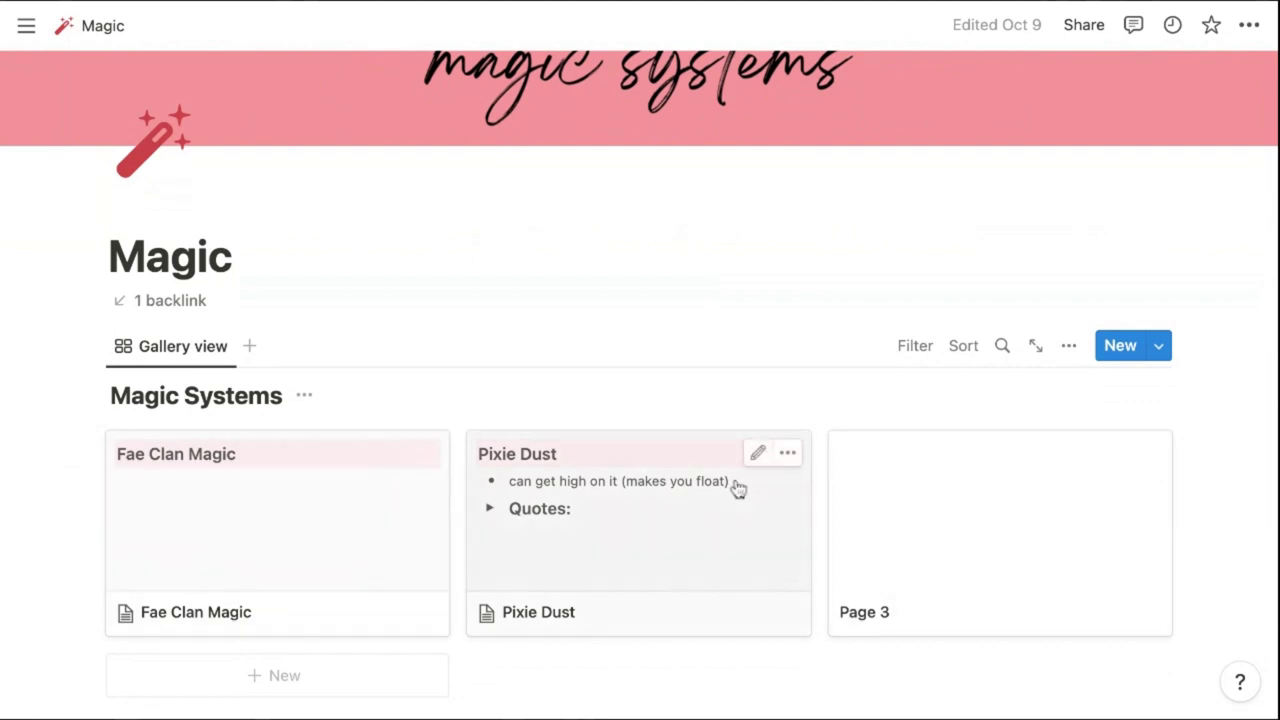
Scroll down through the Other page's Items, Species and Terms galleries
scroll(737, 487, up, 2)
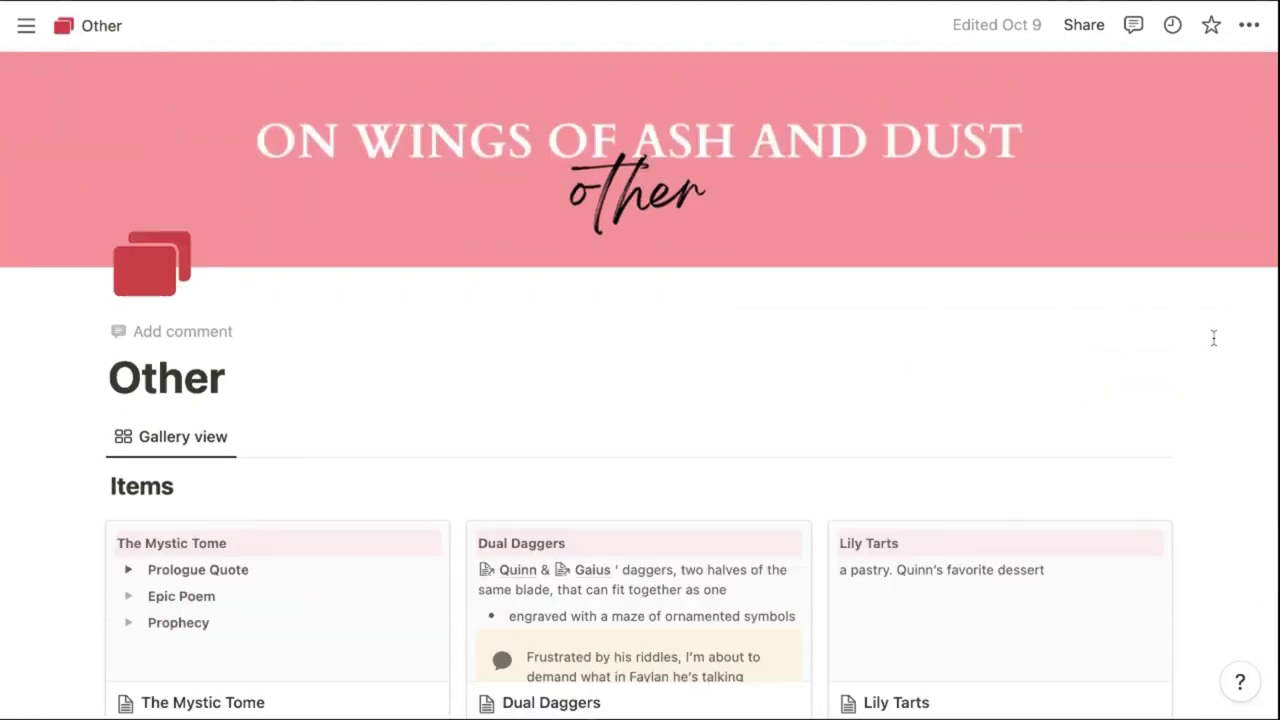
scroll(1213, 338, down, 3)
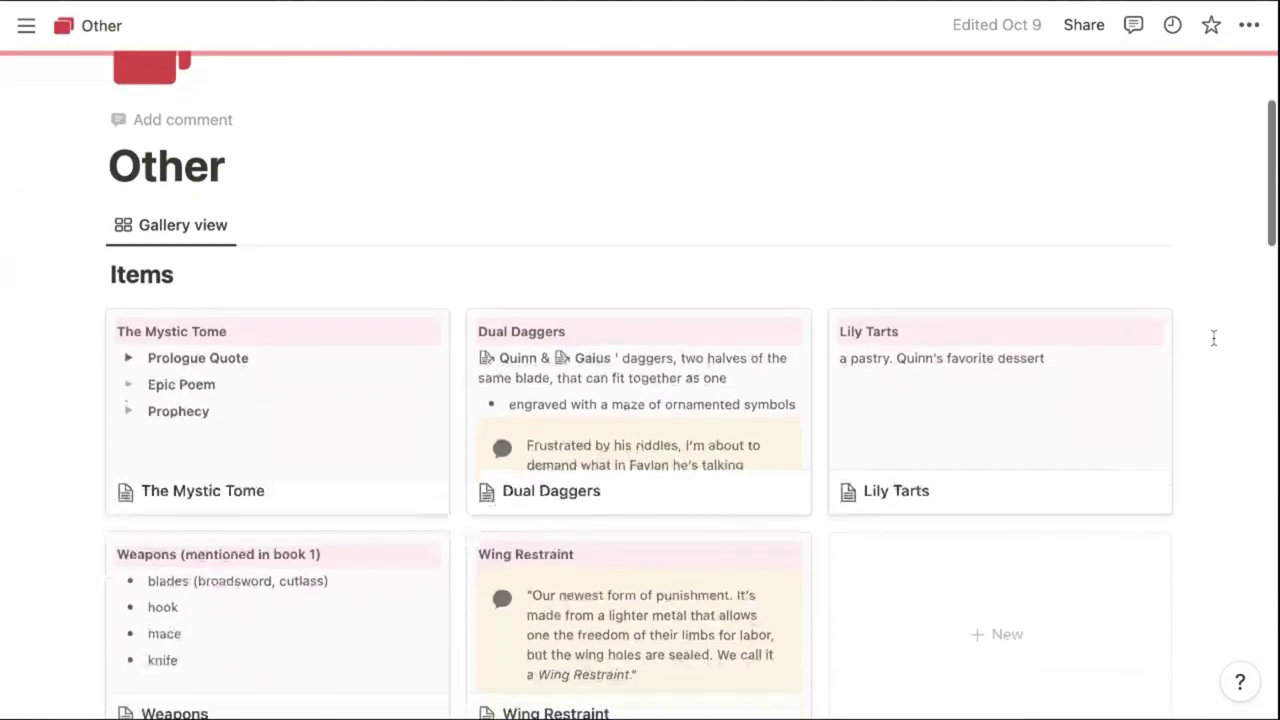
scroll(1213, 338, down, 2)
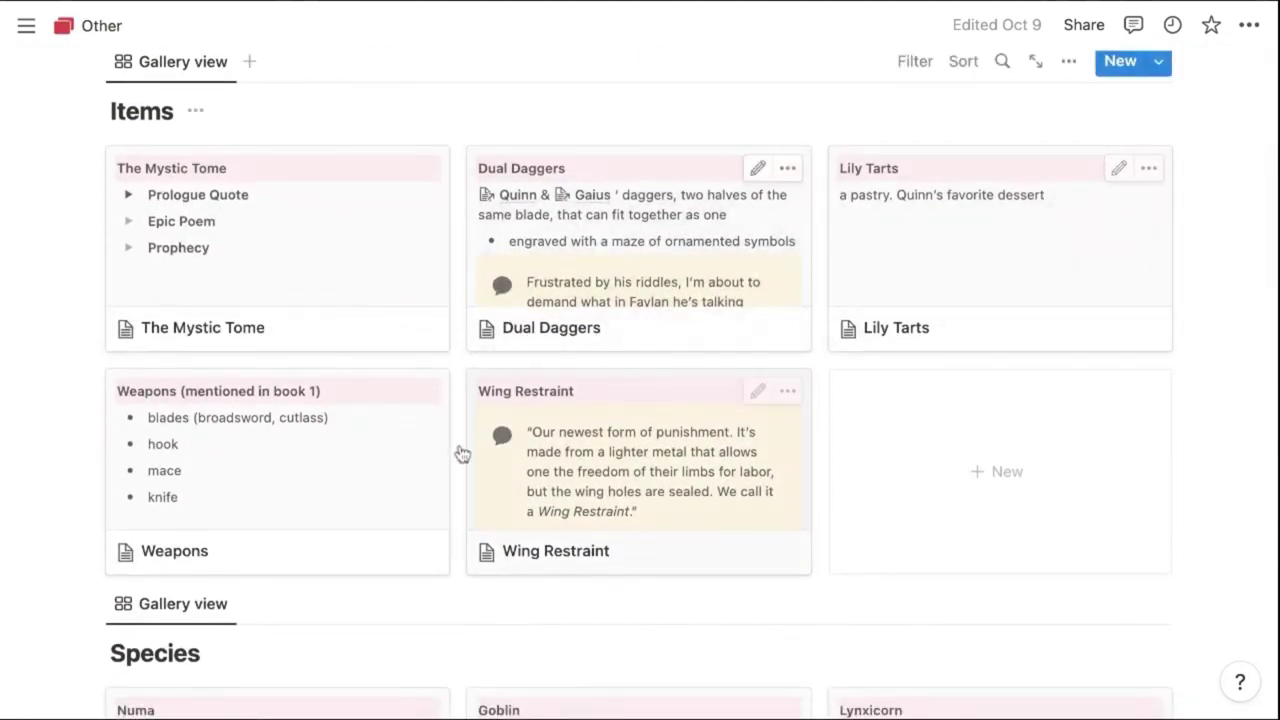
scroll(1046, 431, down, 4)
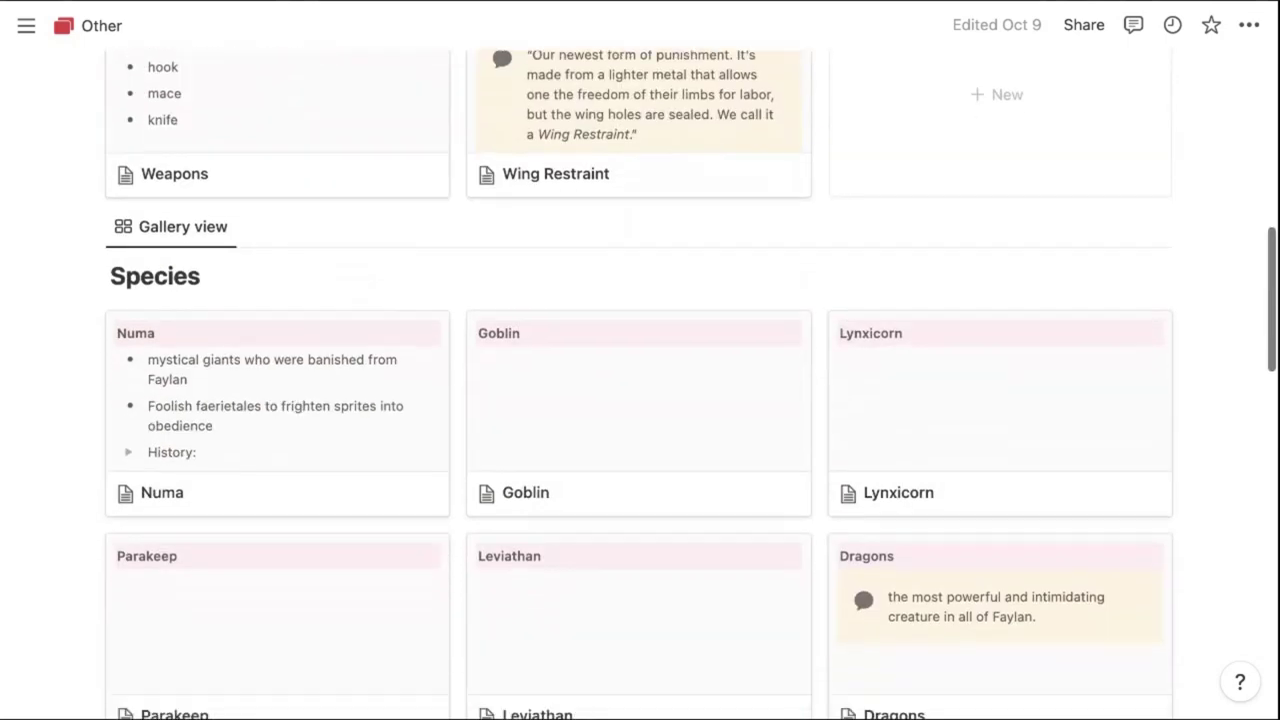
scroll(640, 384, down, 2)
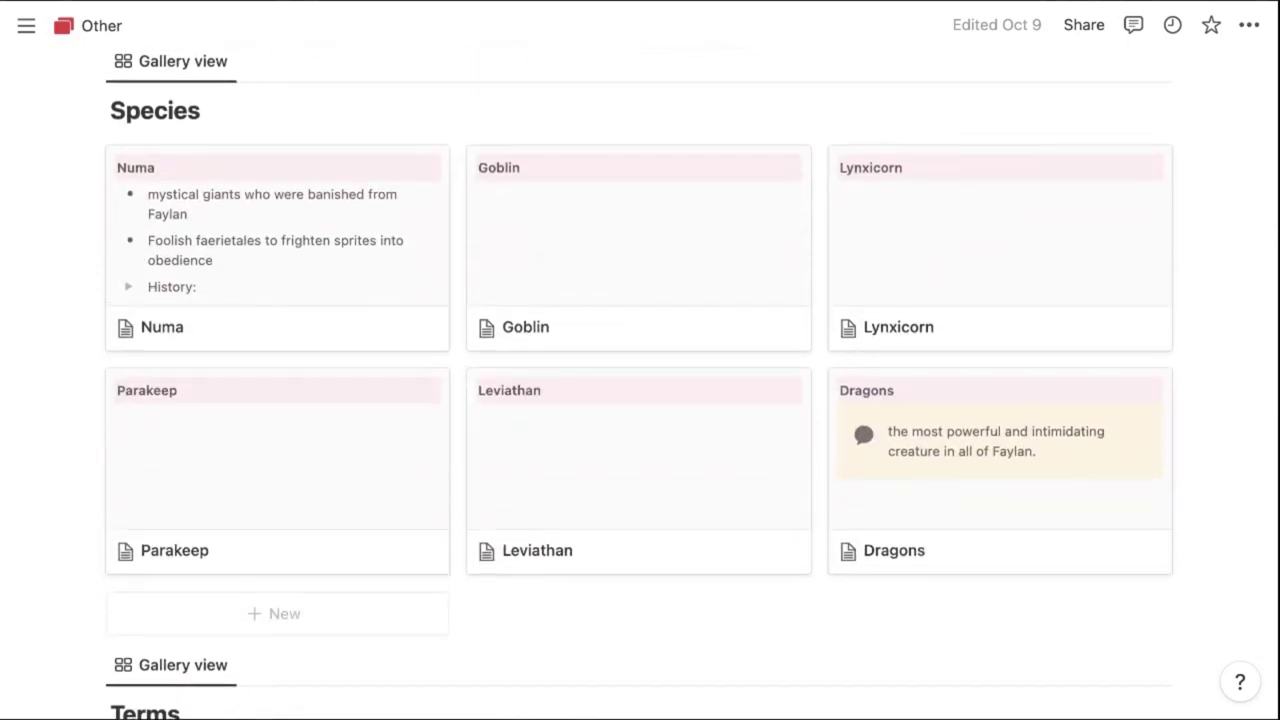
scroll(640, 384, down, 6)
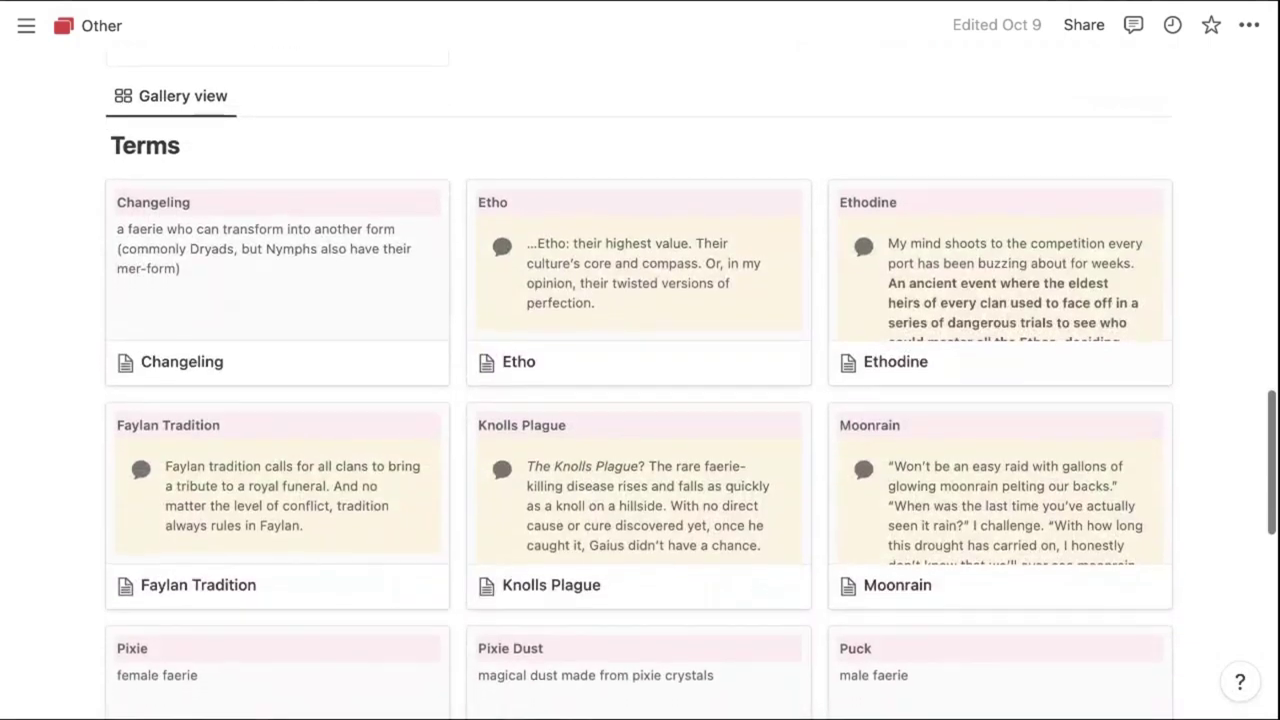
scroll(640, 384, down, 2)
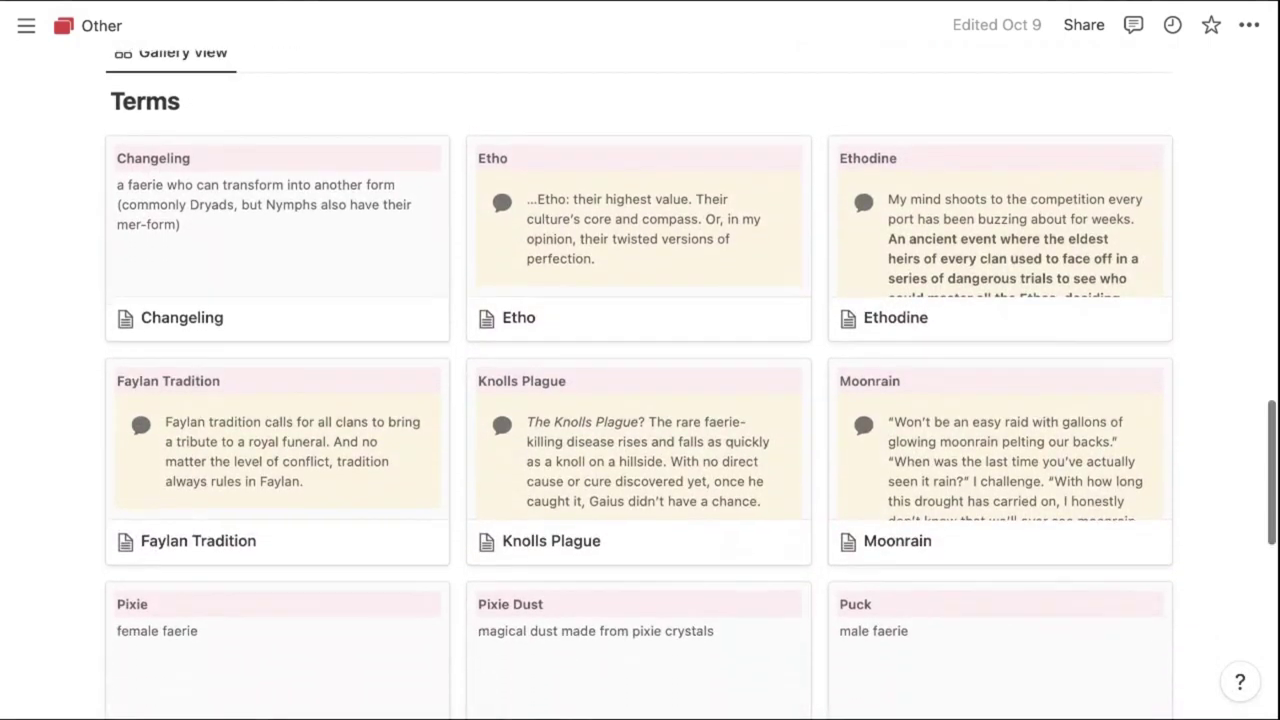
scroll(570, 294, down, 5)
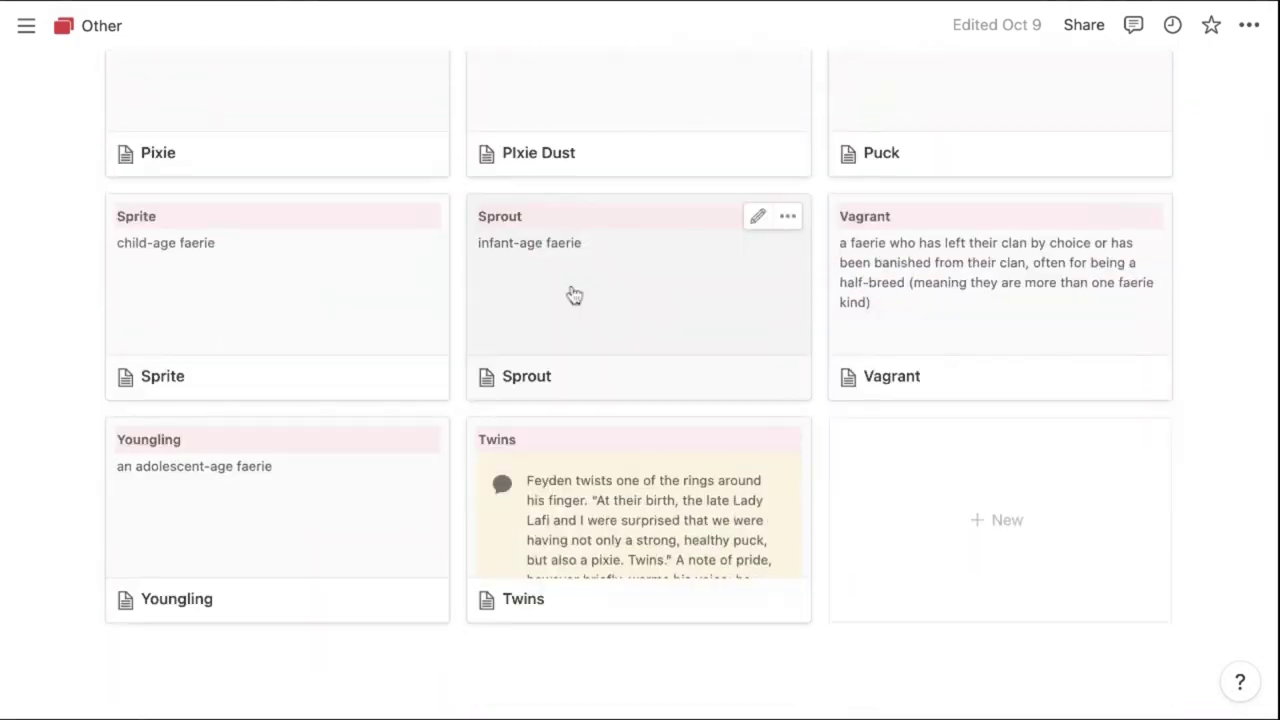
scroll(570, 294, up, 4)
mouse_move(26, 25)
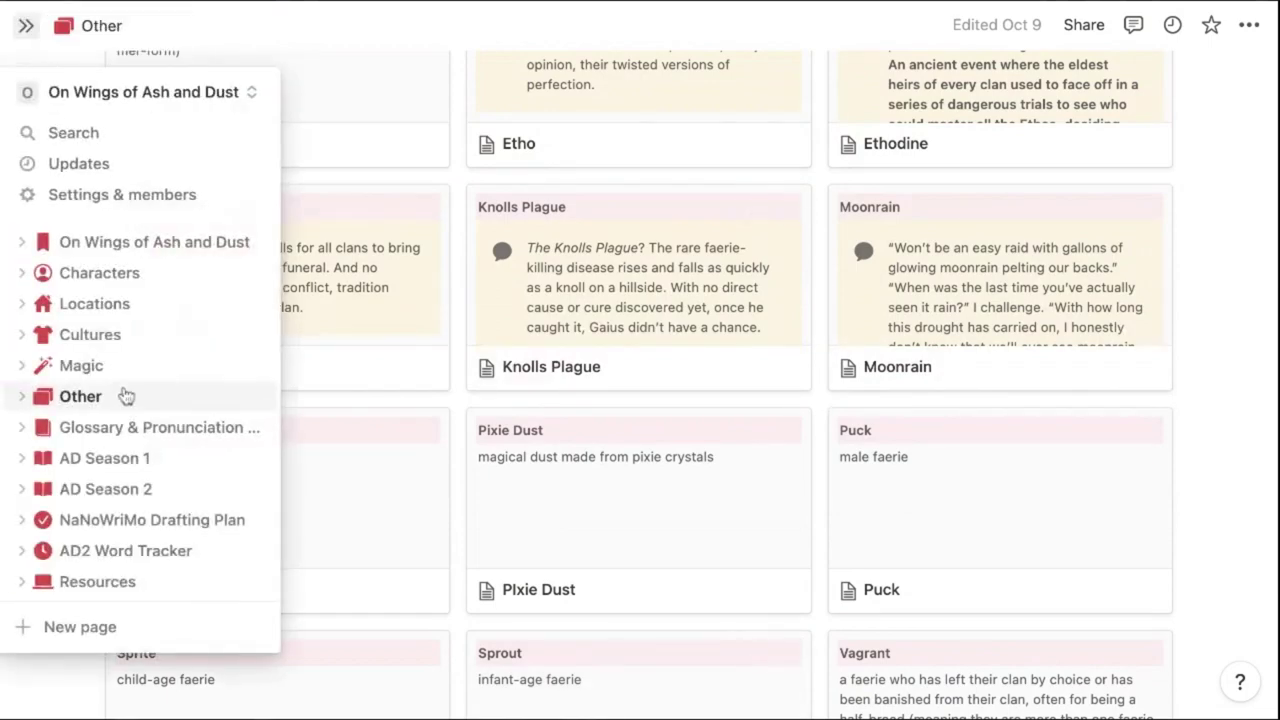
Open the Glossary & Pronunciation Guide and scroll through its entries
click(122, 428)
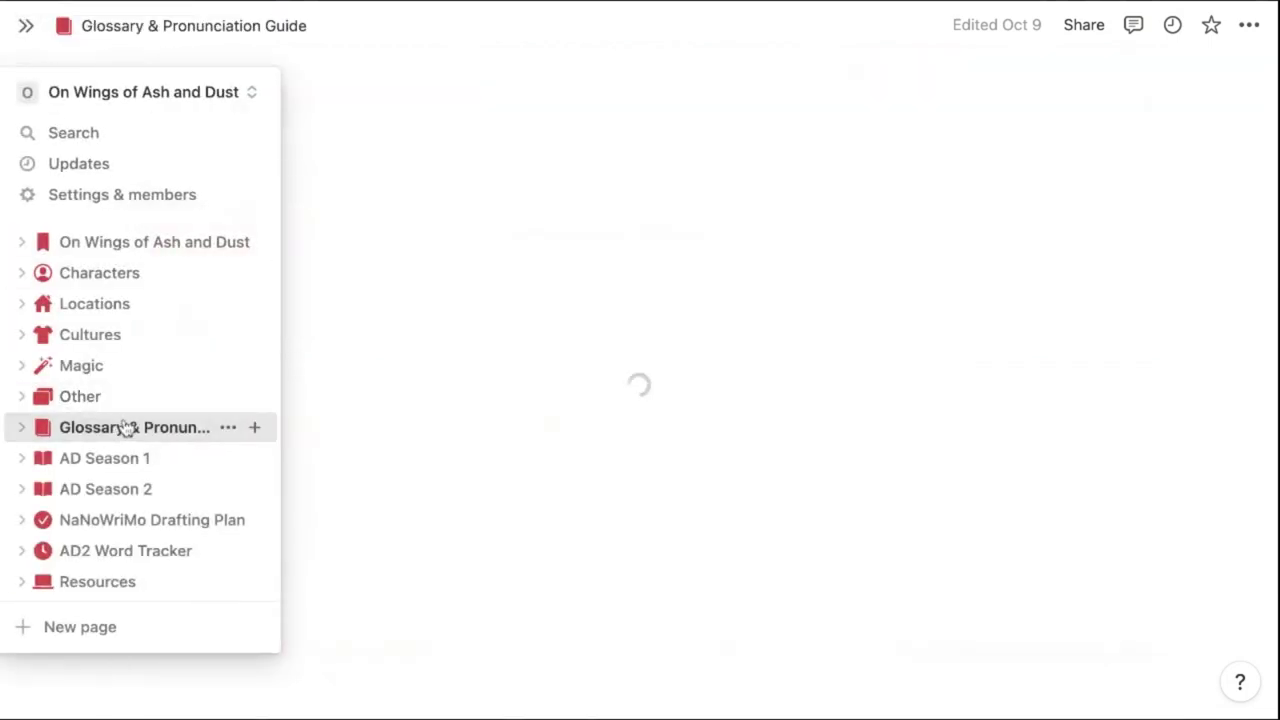
scroll(912, 469, down, 3)
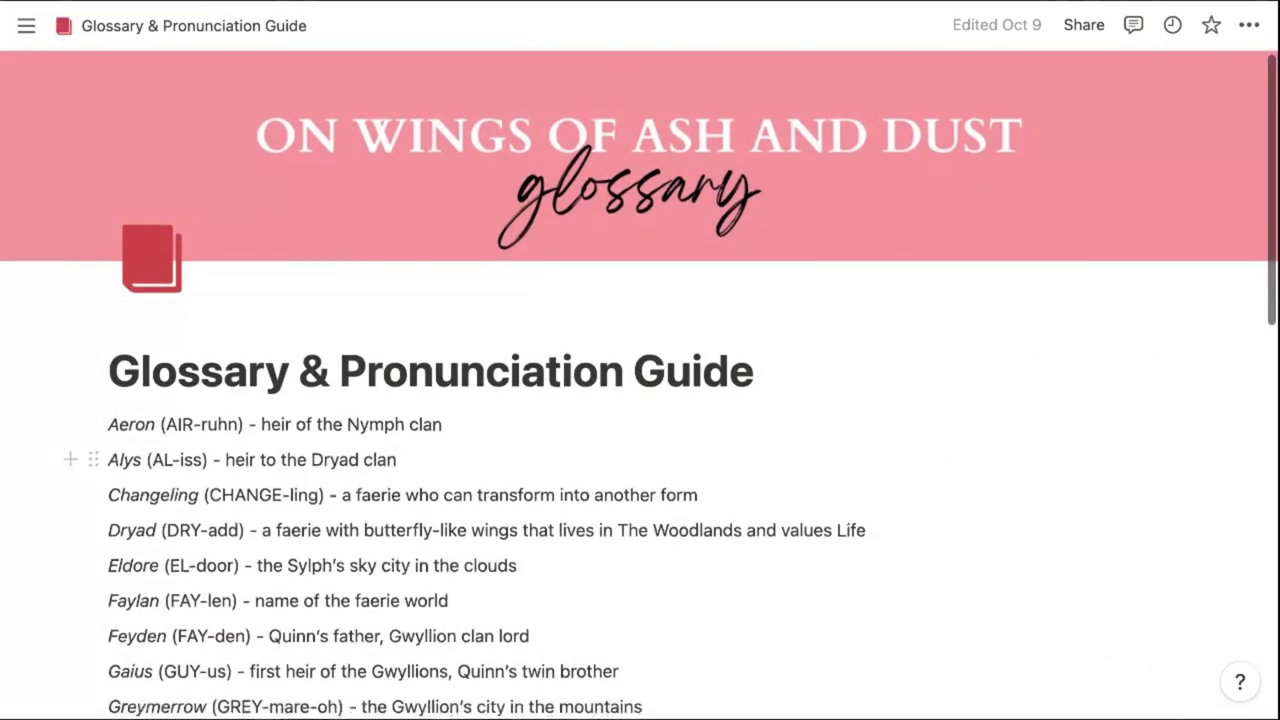
scroll(640, 384, down, 5)
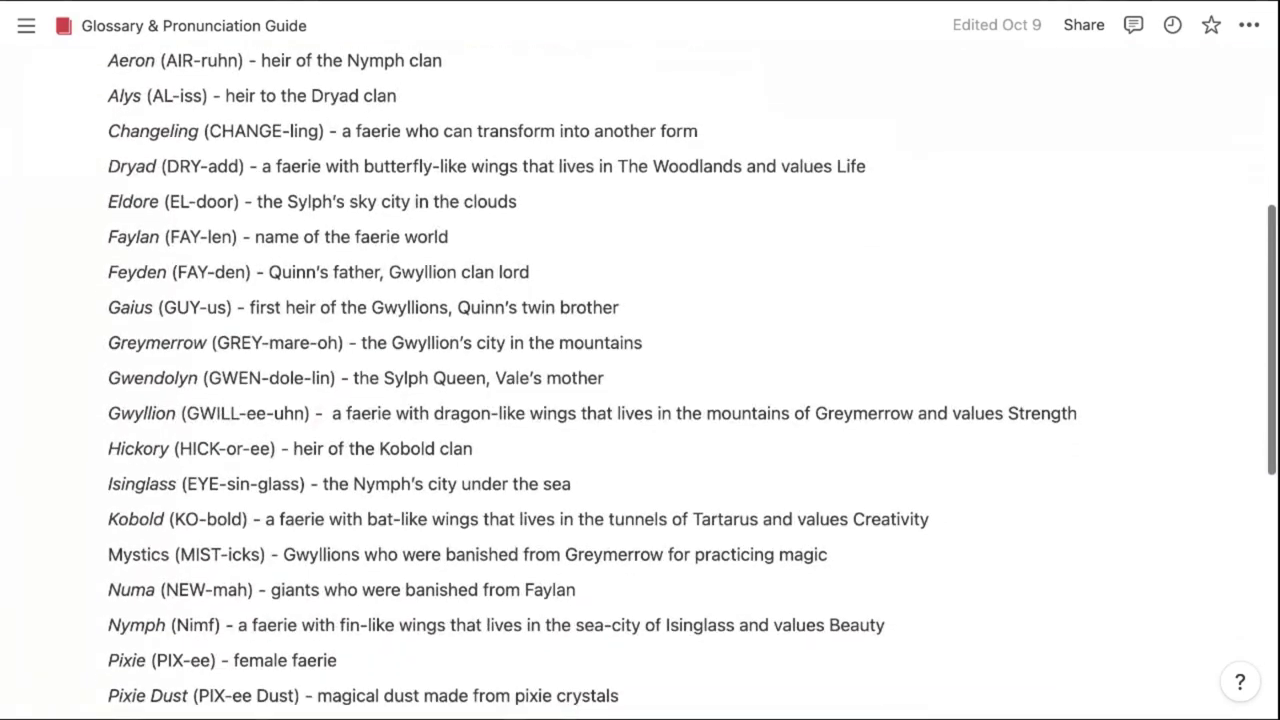
scroll(640, 384, down, 5)
scroll(640, 384, down, 4)
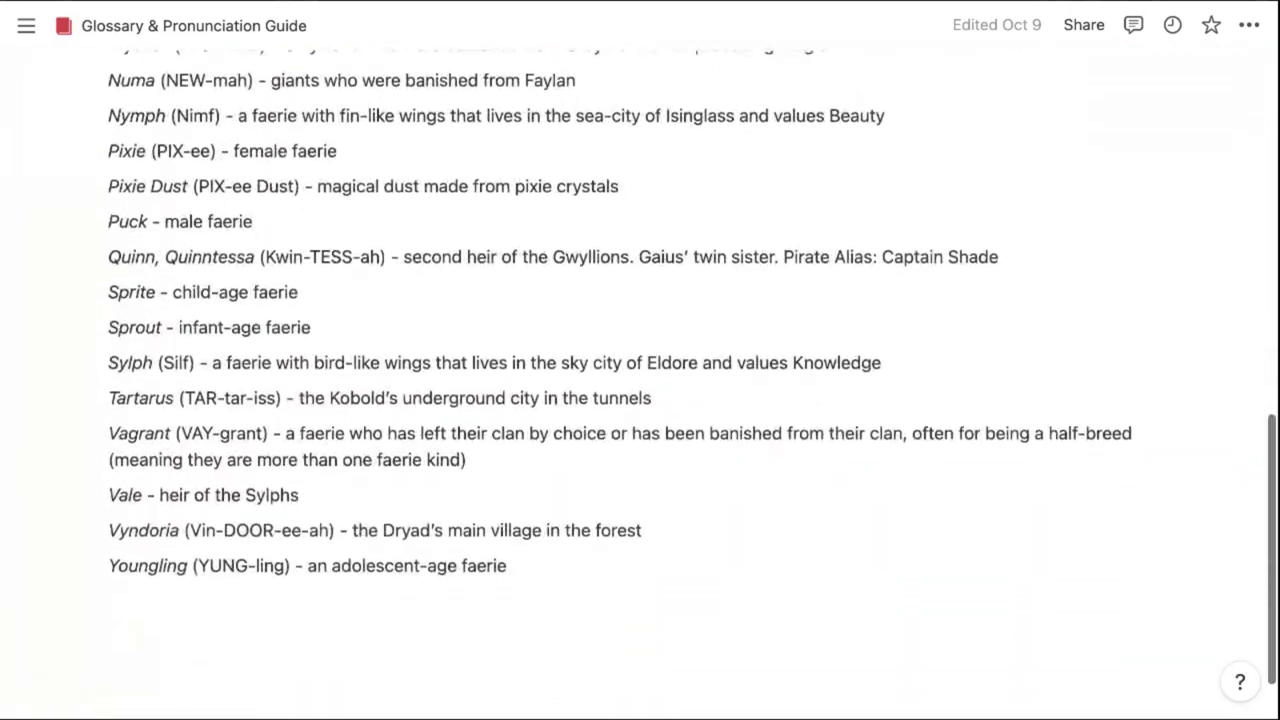
scroll(640, 384, up, 10)
scroll(640, 384, up, 3)
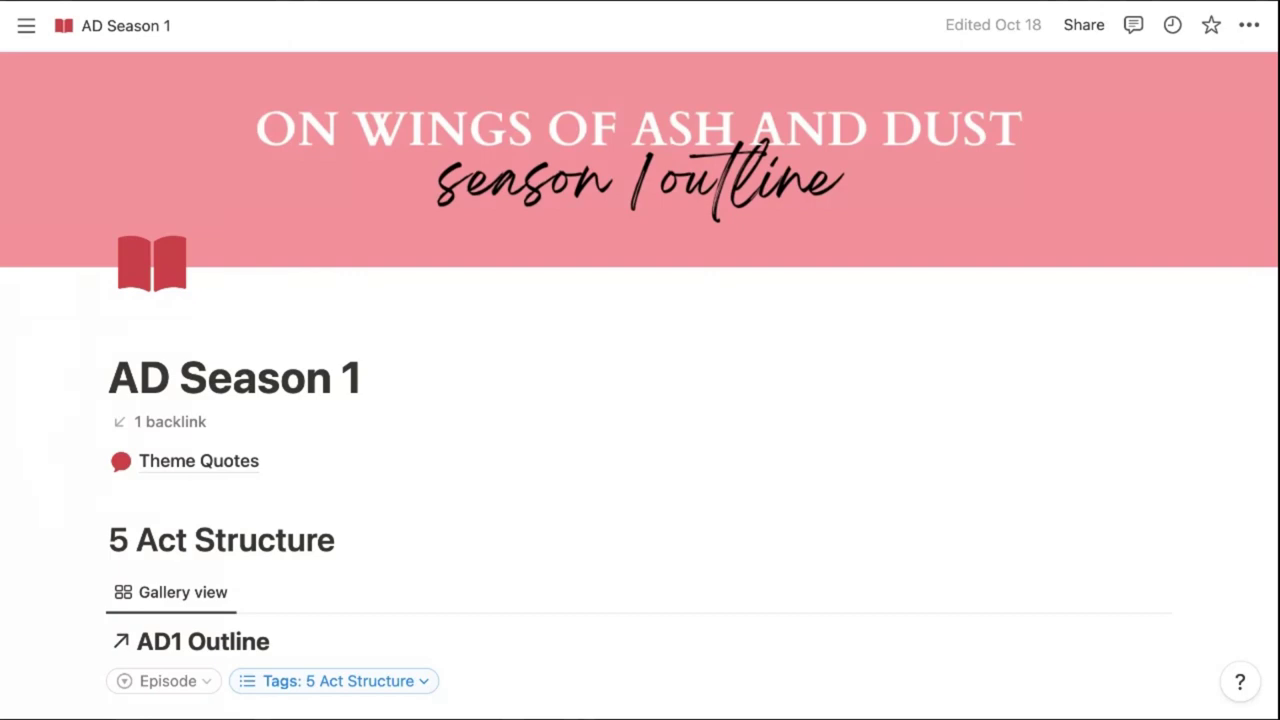
scroll(640, 385, down, 5)
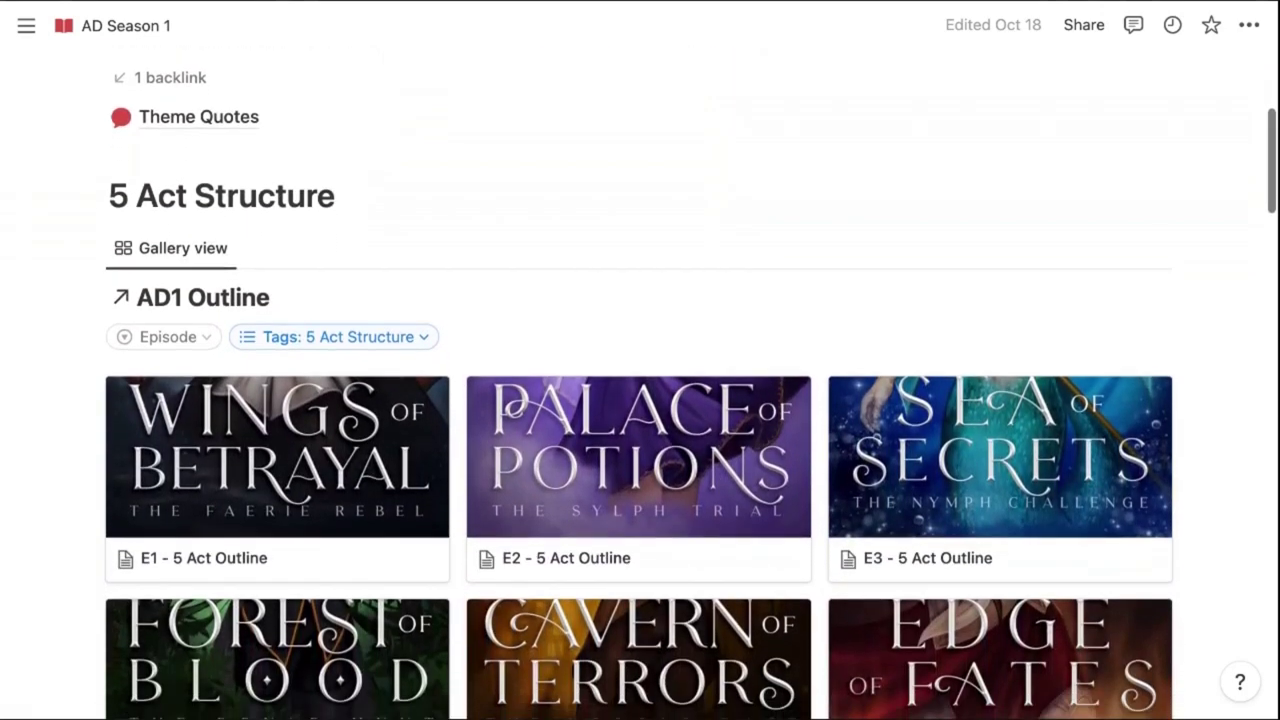
scroll(879, 330, down, 3)
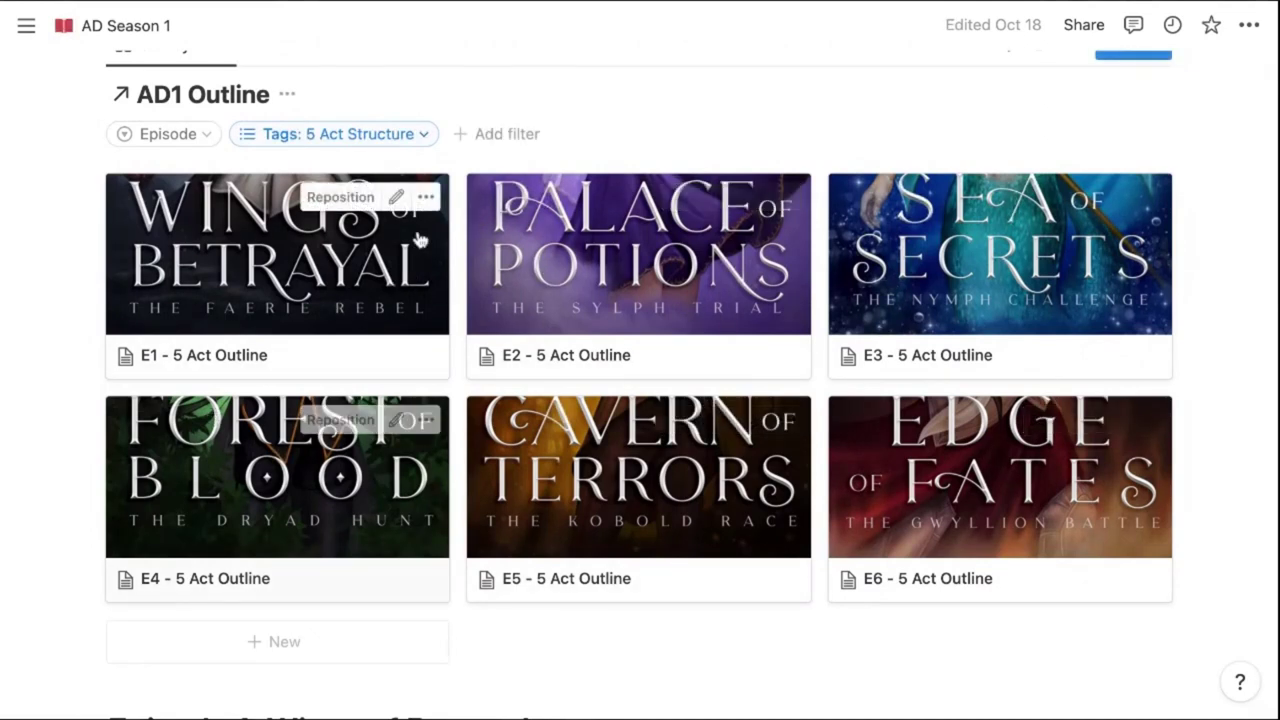
click(268, 282)
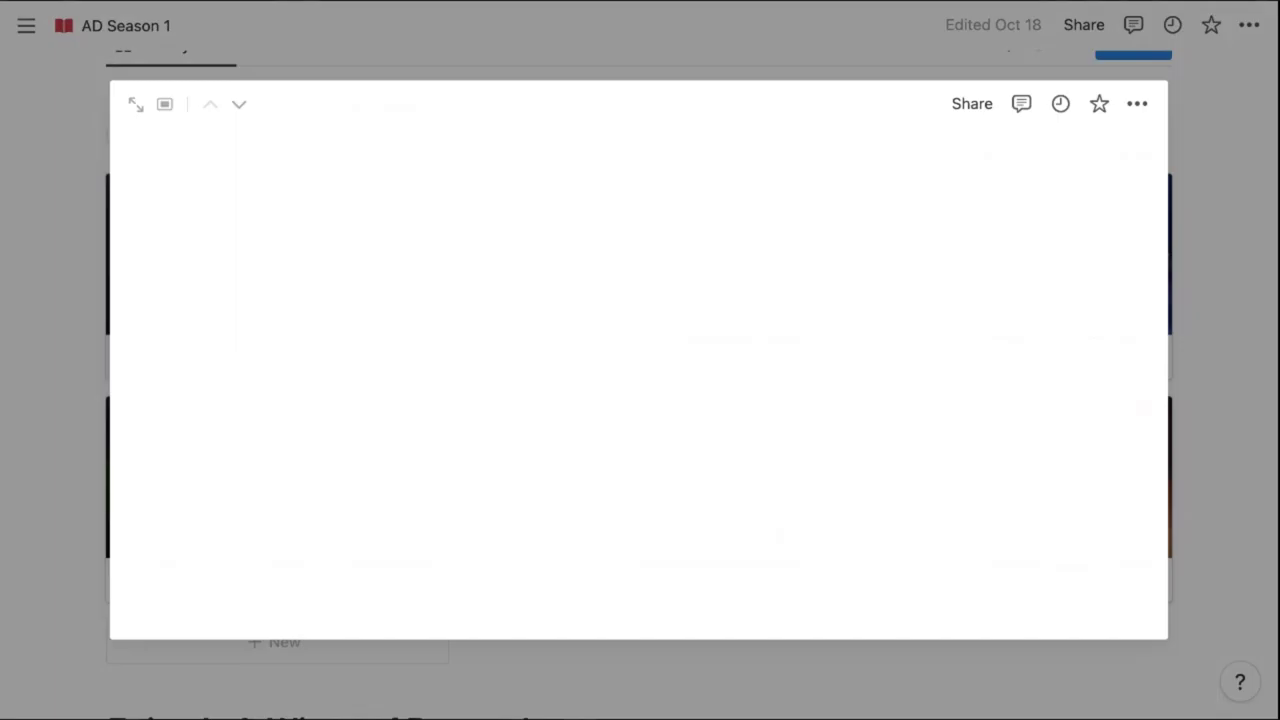
scroll(708, 467, down, 10)
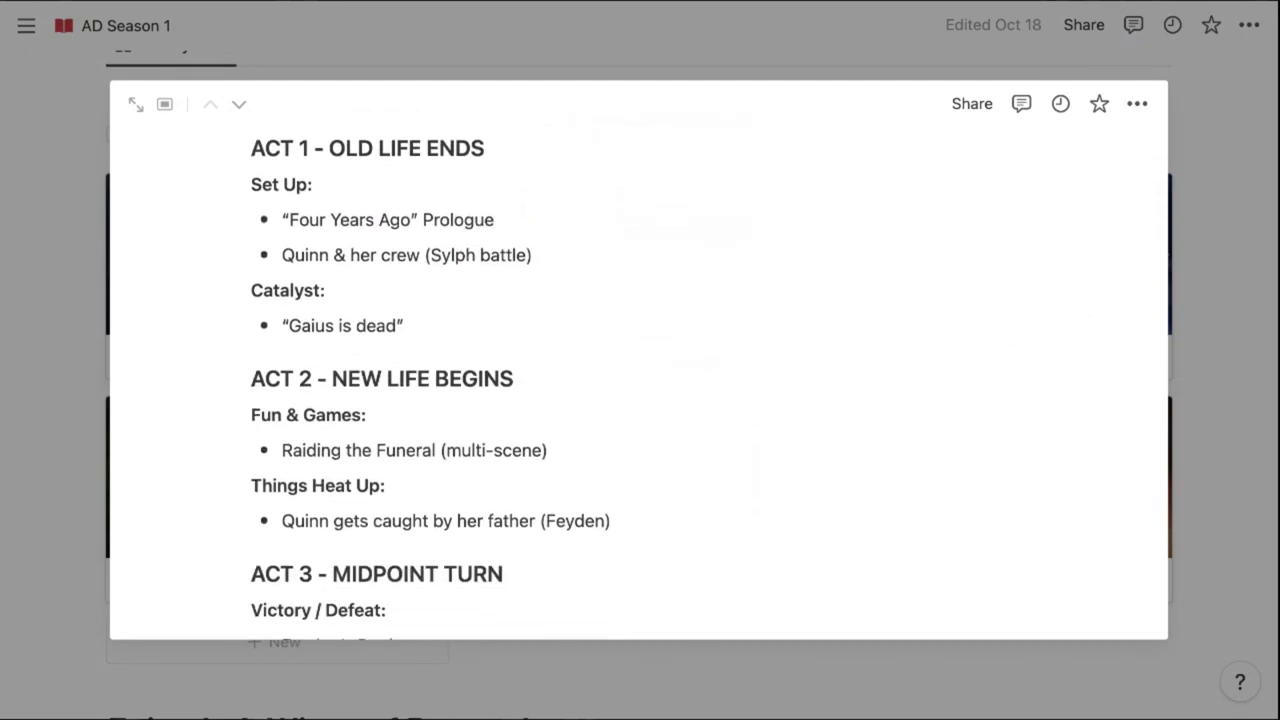
scroll(638, 380, down, 8)
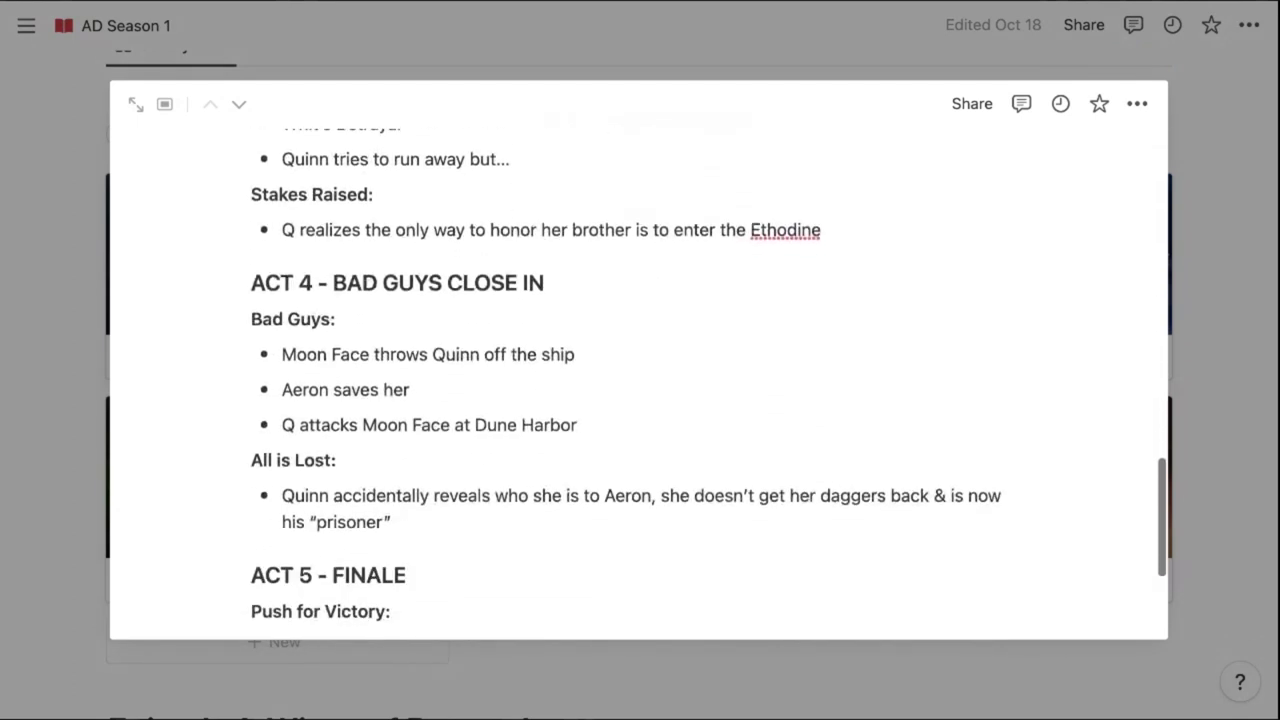
scroll(638, 384, down, 3)
key(Escape)
scroll(640, 400, down, 4)
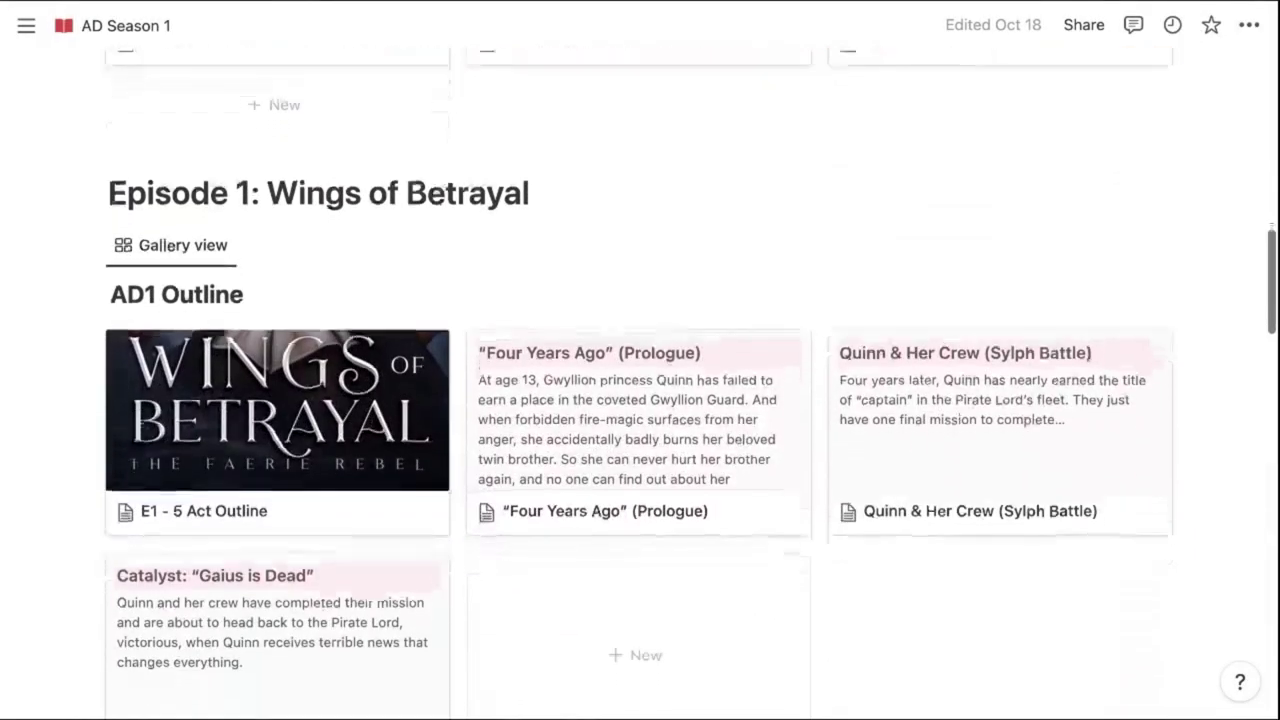
Drag the Quinn & Her Crew card to second place in the Episode 1 gallery, then back to third
scroll(325, 340, down, 2)
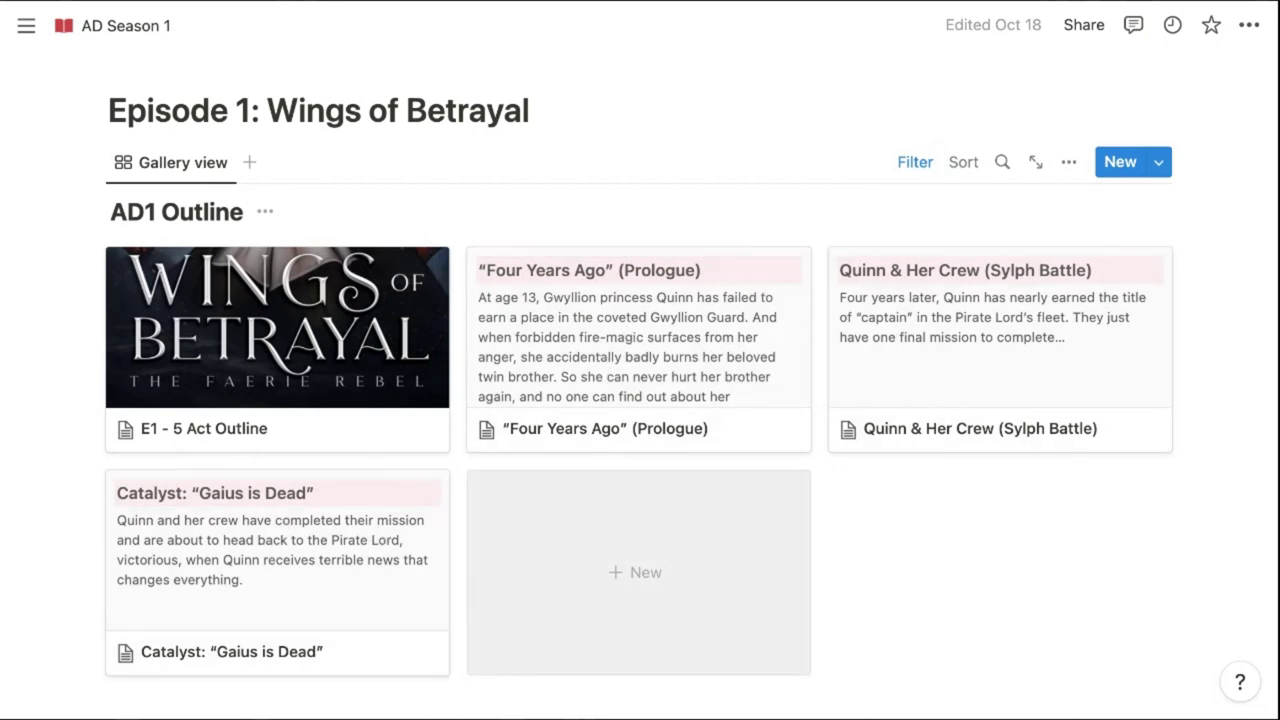
drag(934, 363, 466, 346)
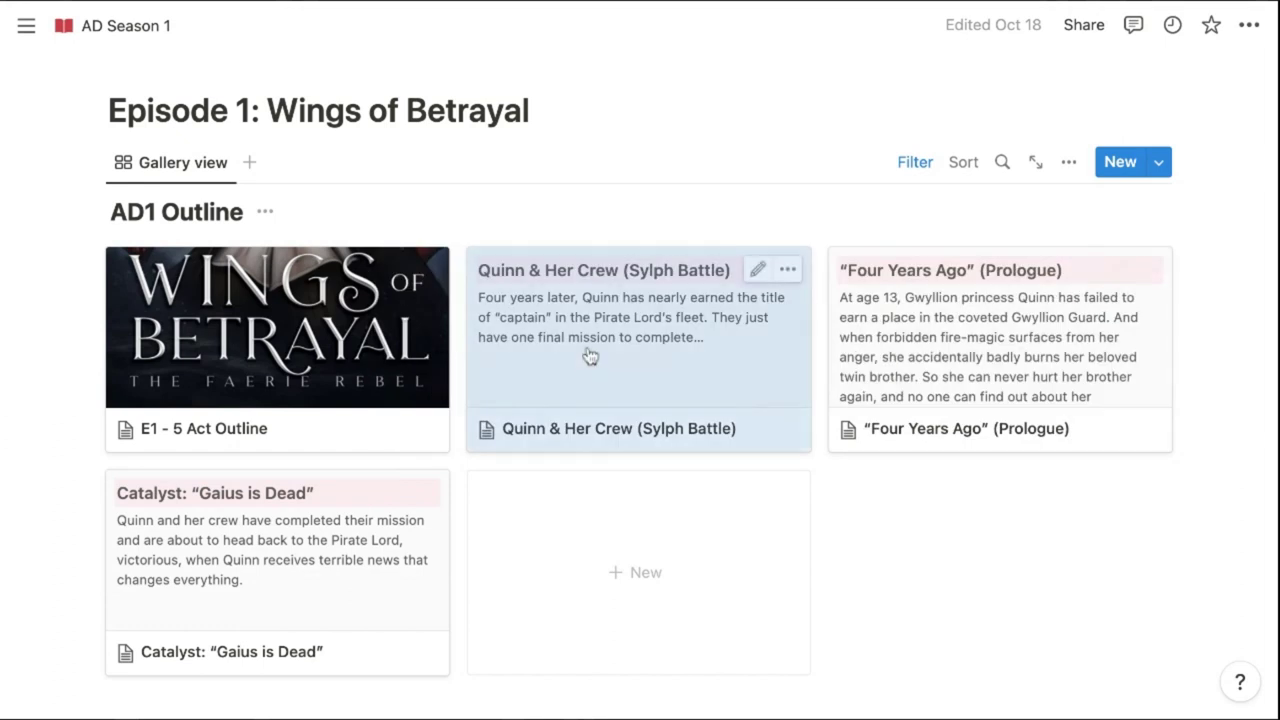
drag(590, 357, 586, 357)
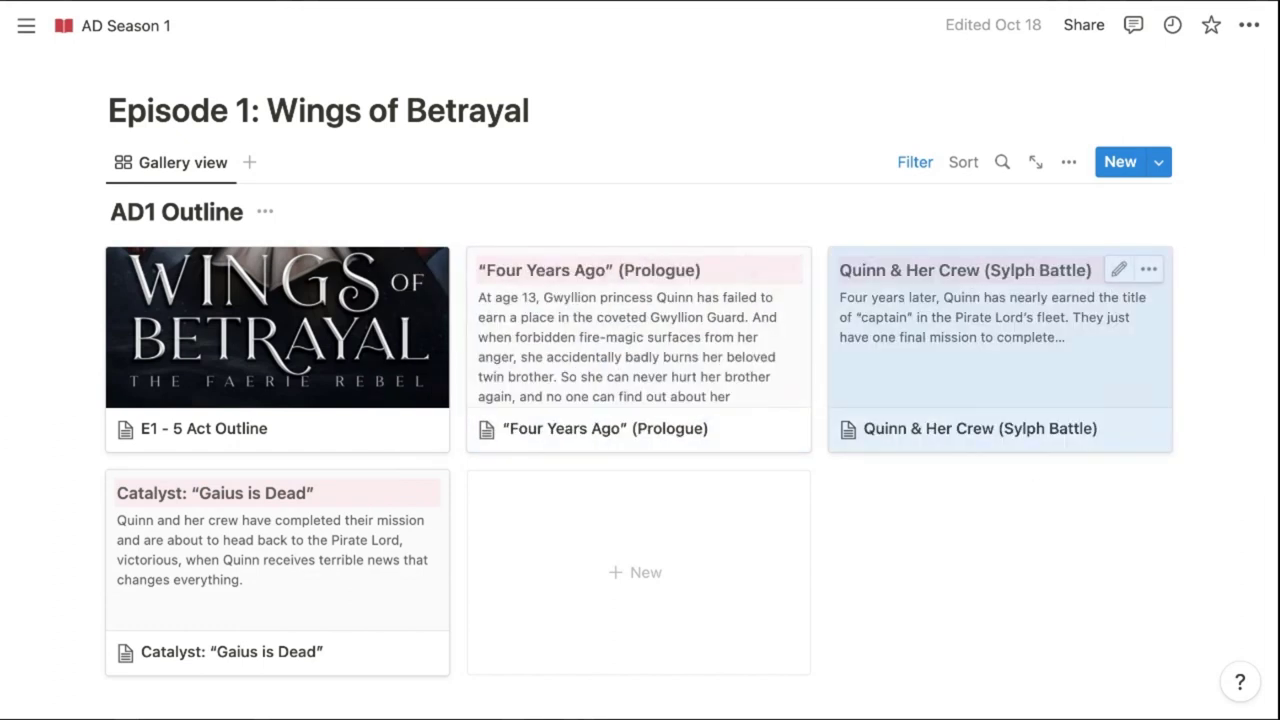
scroll(925, 354, down, 1)
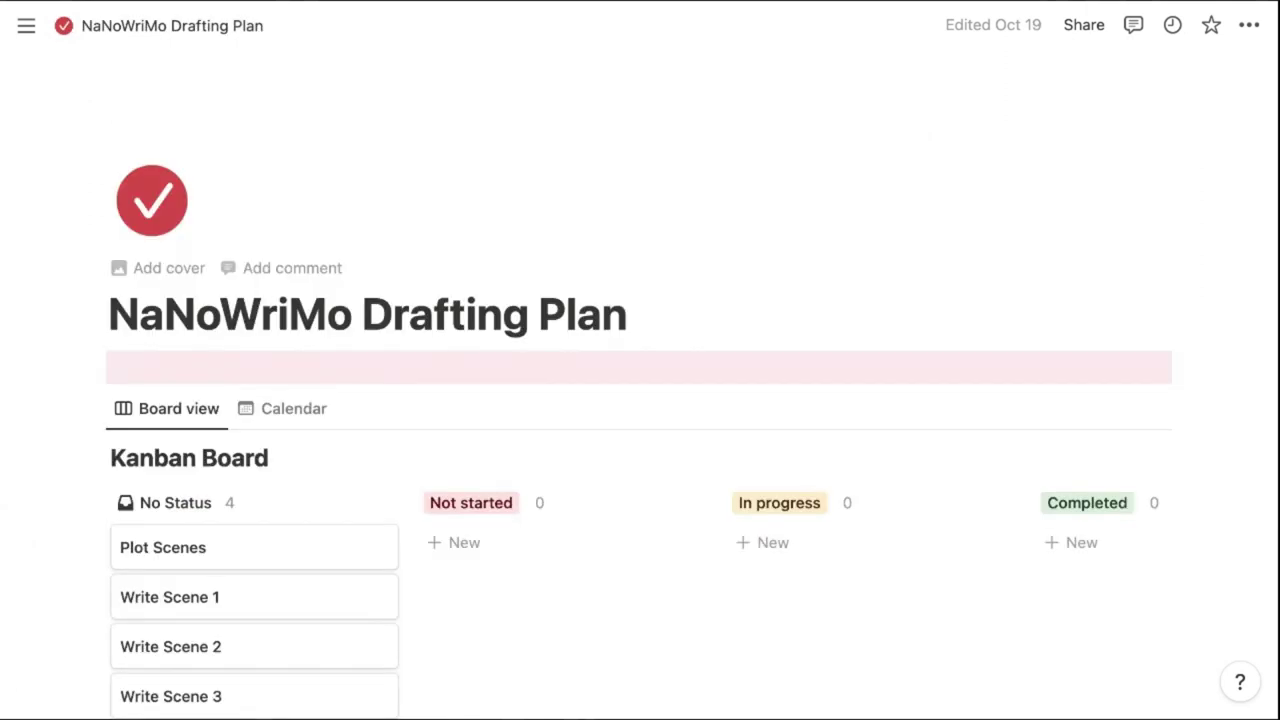
scroll(640, 400, down, 4)
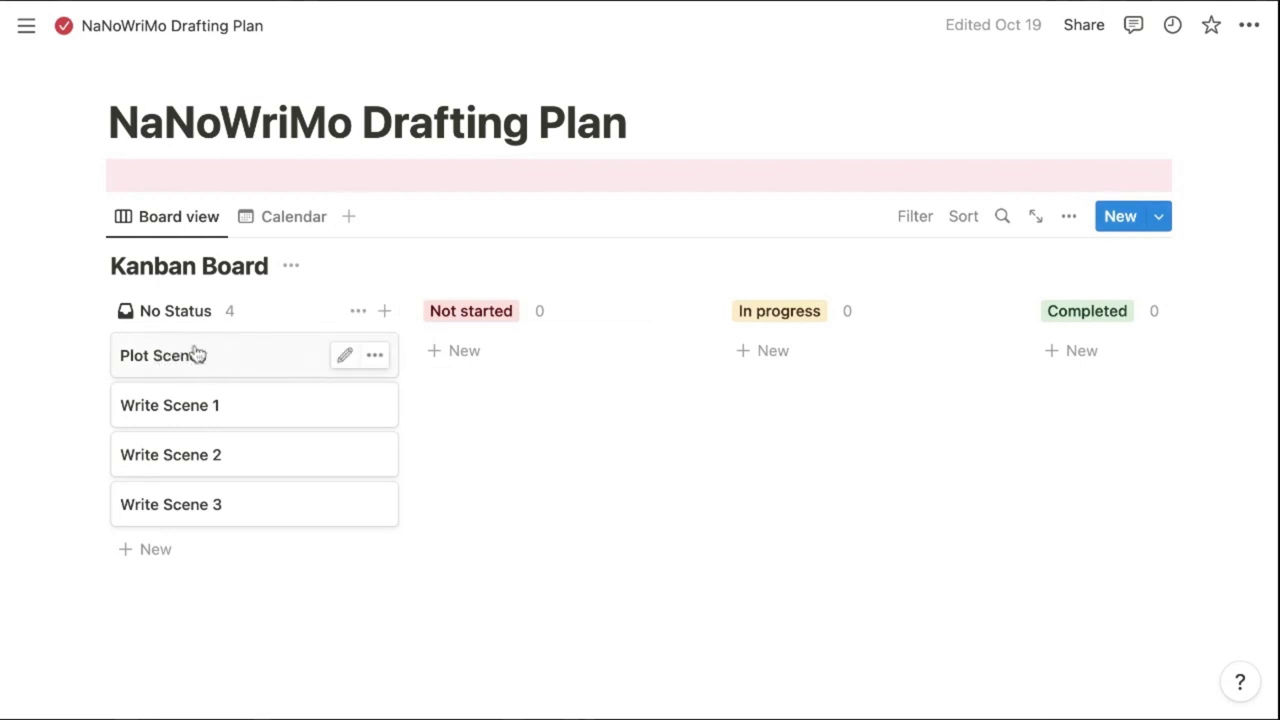
Move Plot Scenes to Not started, then view November 2022 in the calendar and Write Scene 1's status options
drag(243, 362, 1085, 352)
click(268, 221)
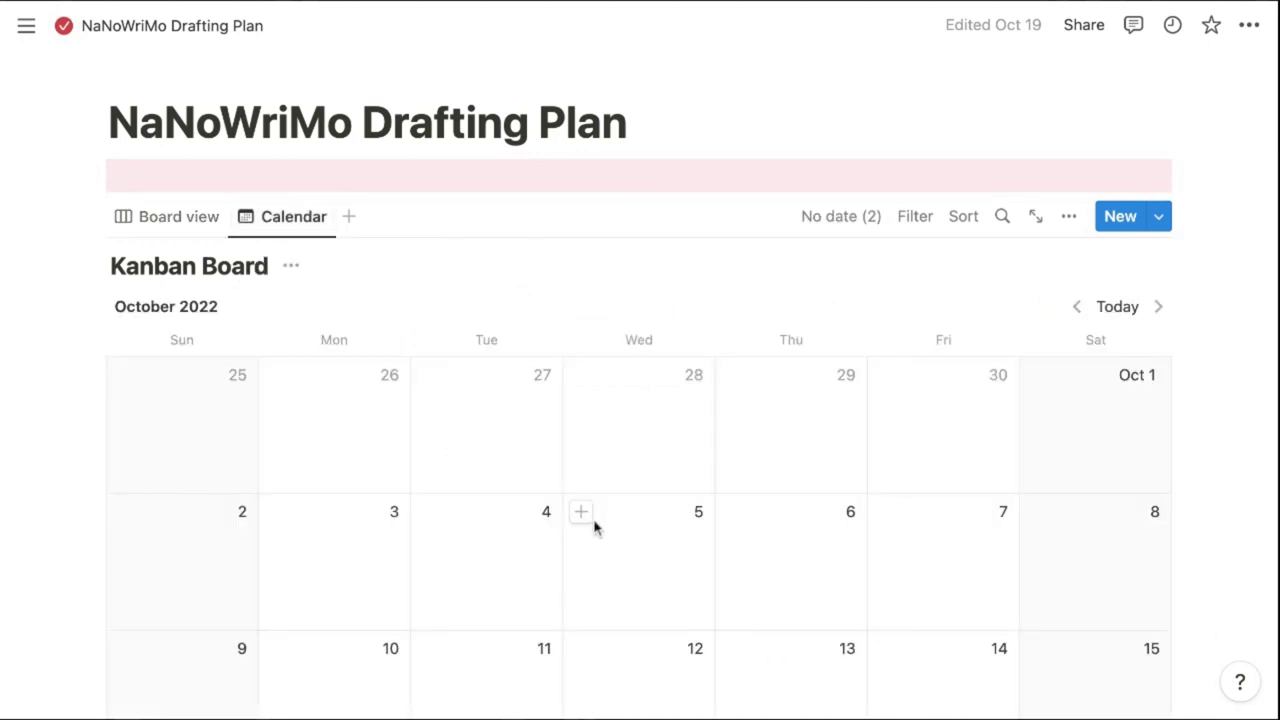
click(1158, 306)
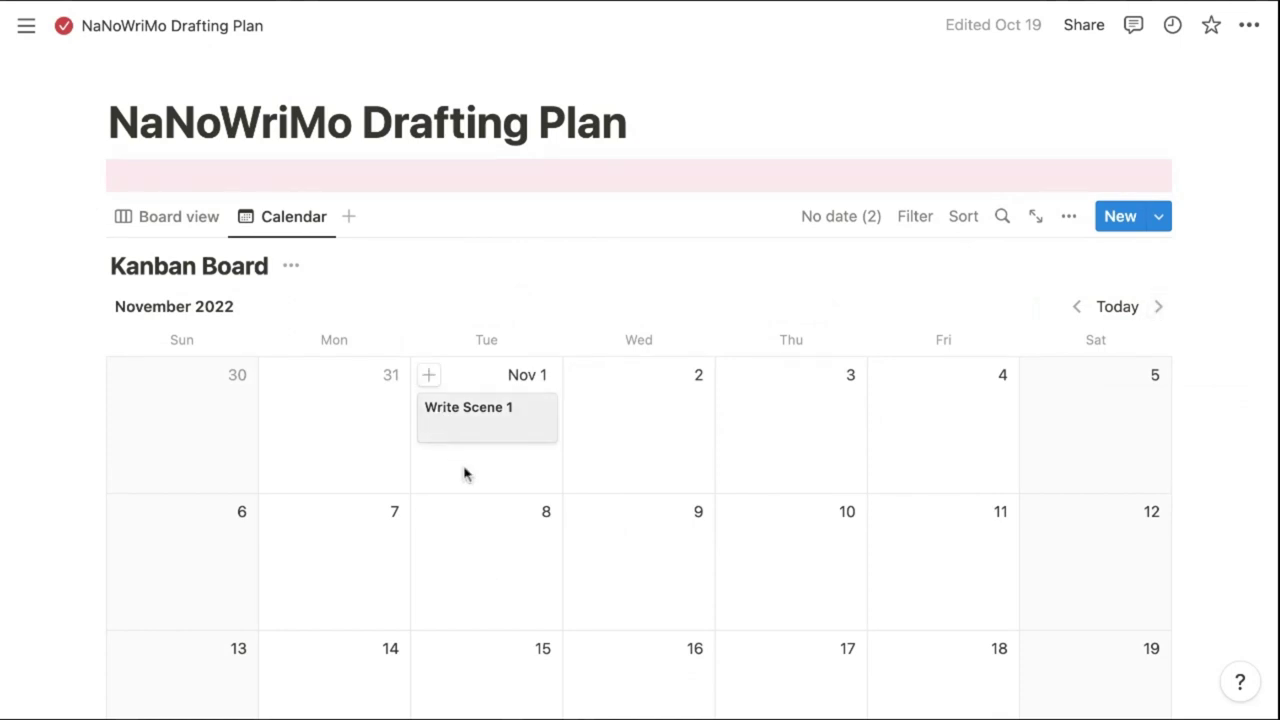
click(511, 420)
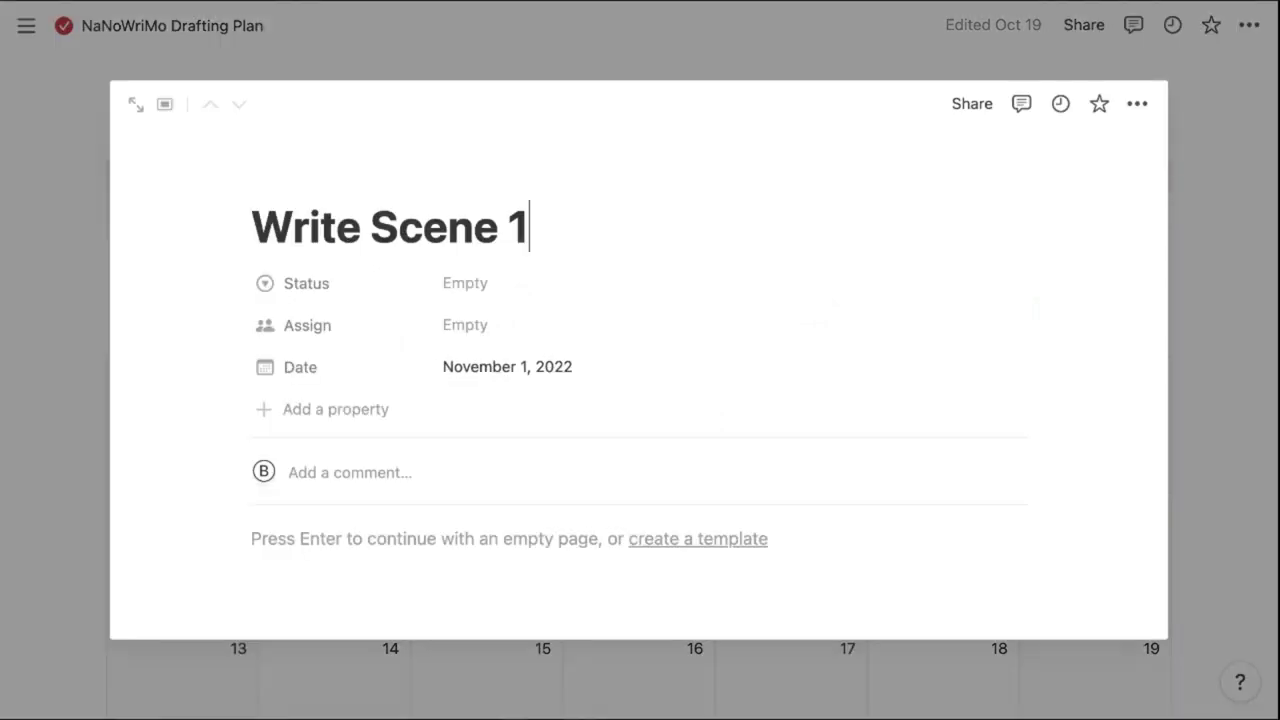
click(471, 284)
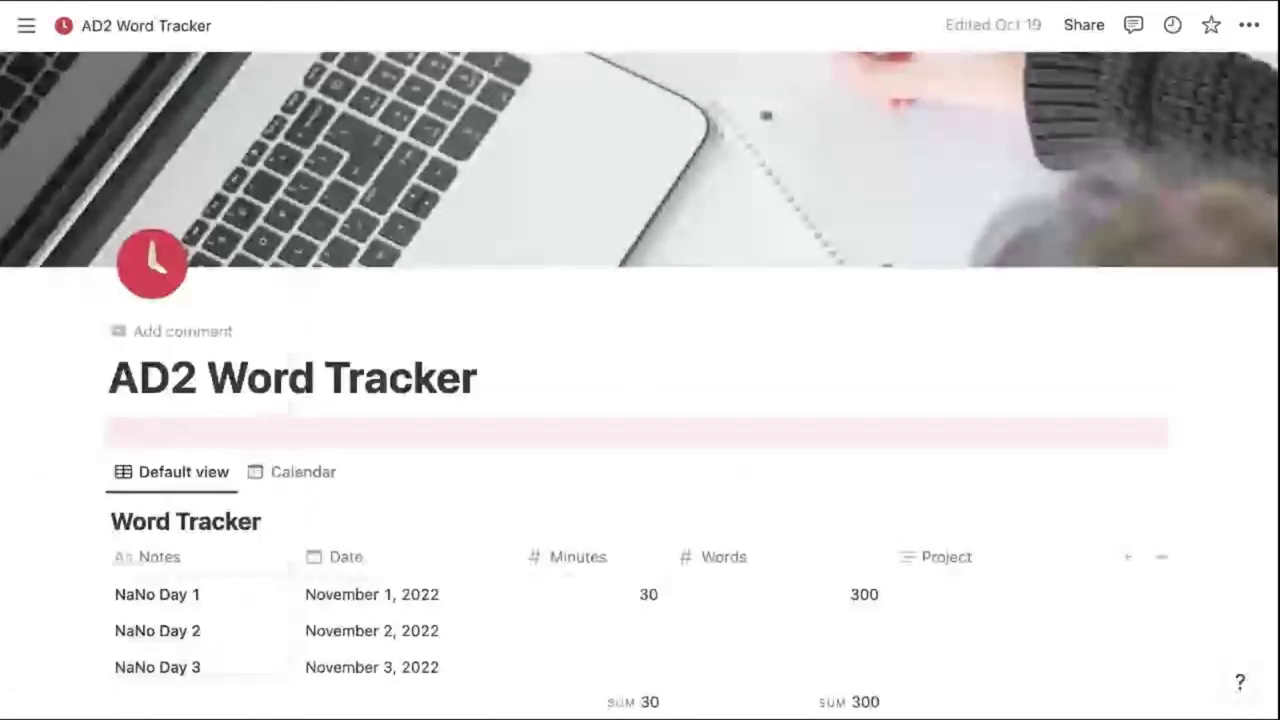
Scroll down through the AD2 Word Tracker table
scroll(640, 360, down, 1)
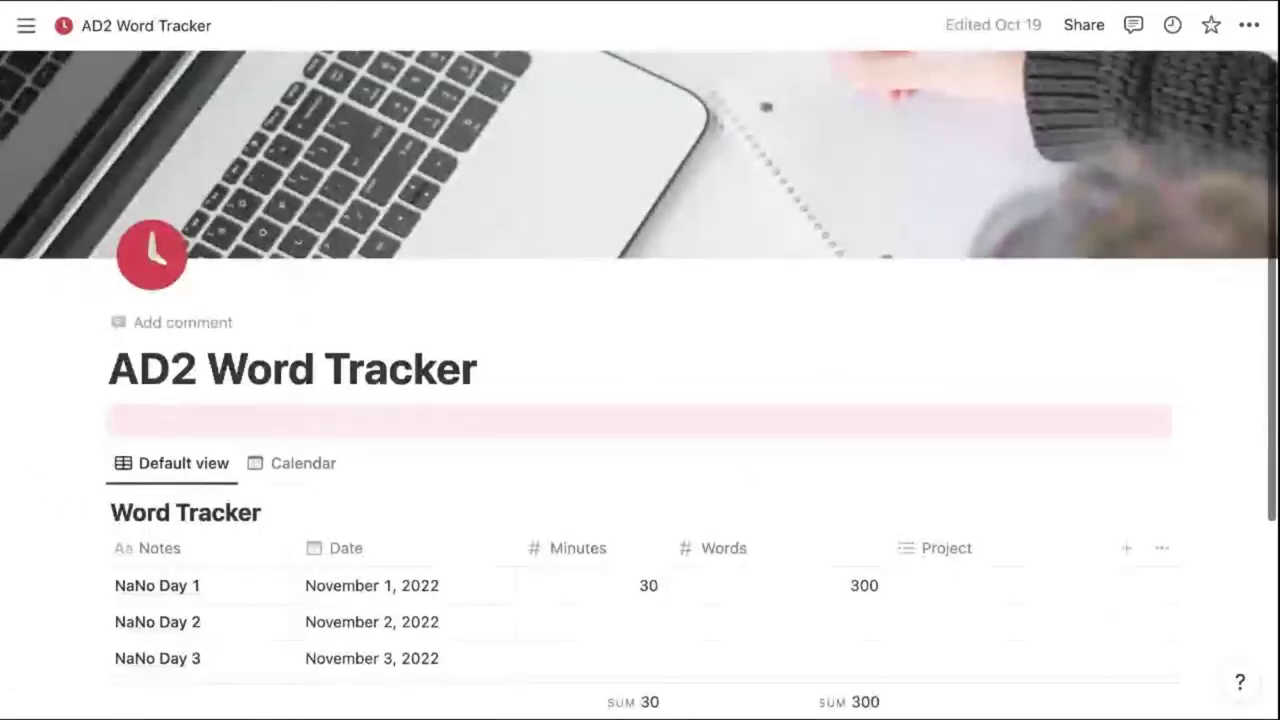
scroll(385, 462, down, 3)
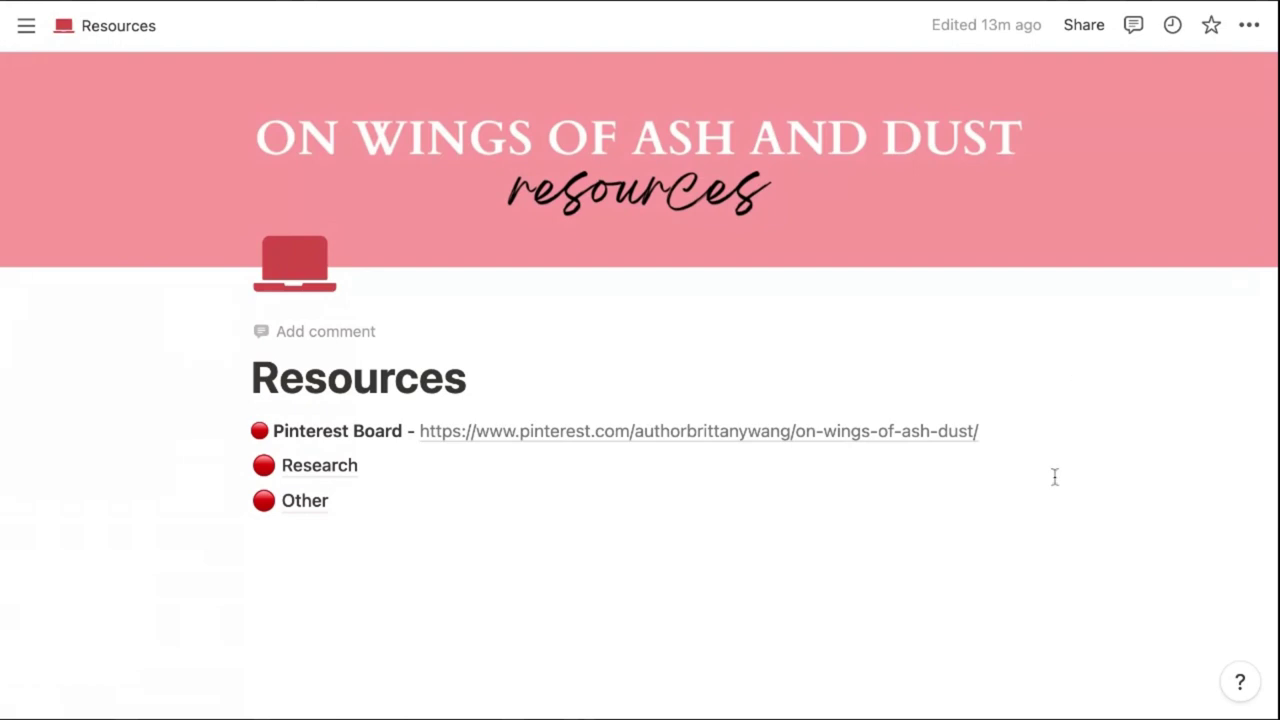
Reach the On Wings of Ash and Dust page from the sidebar
mouse_move(722, 433)
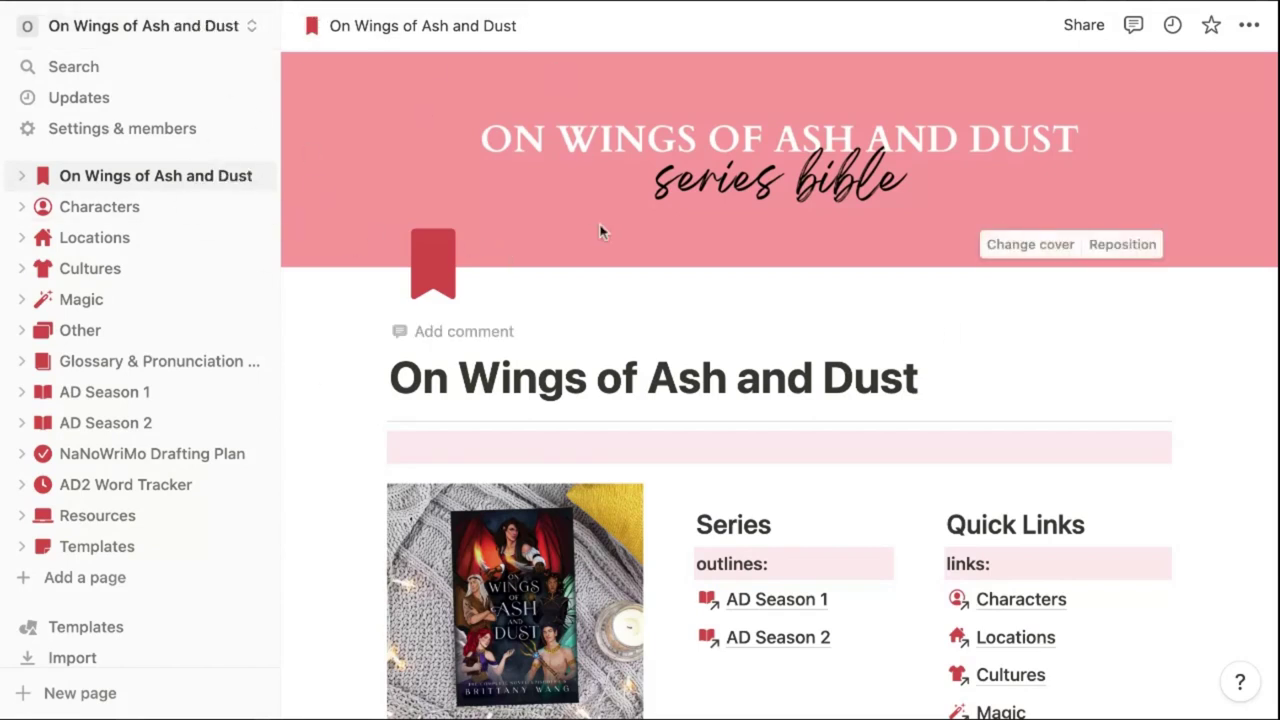
Create a new workspace set up For myself through Join or create workspace
click(201, 29)
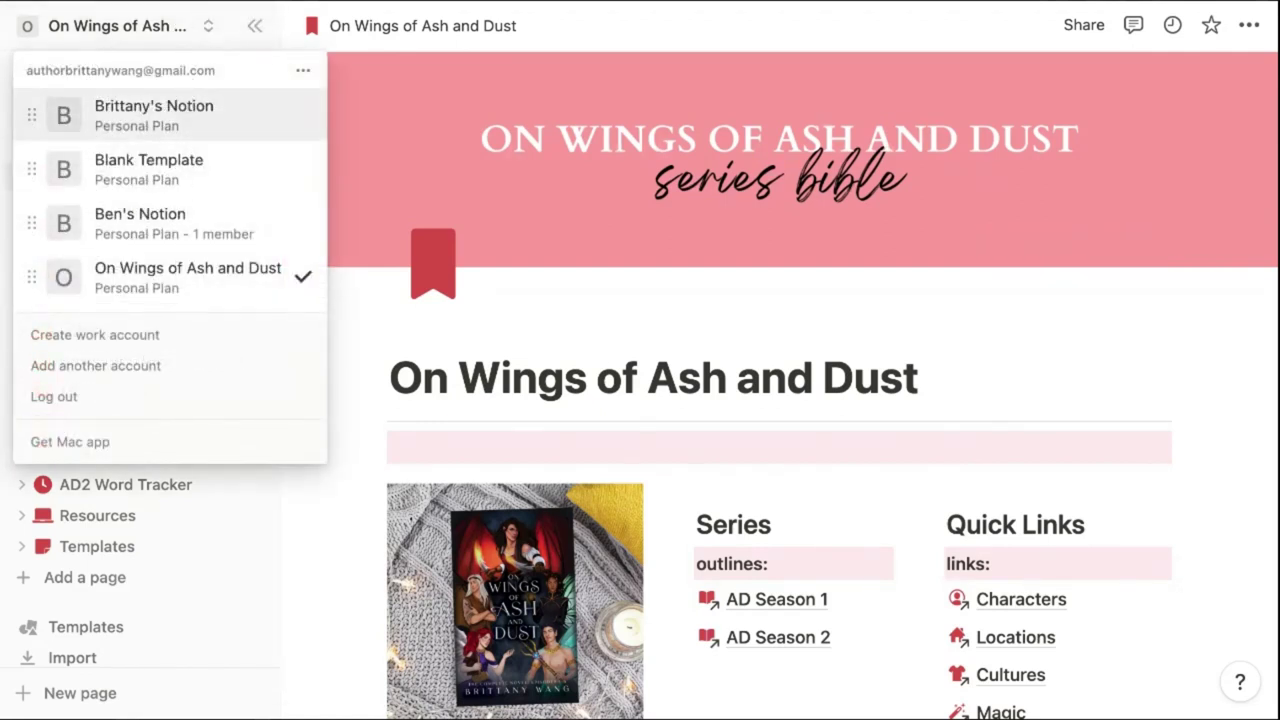
click(304, 74)
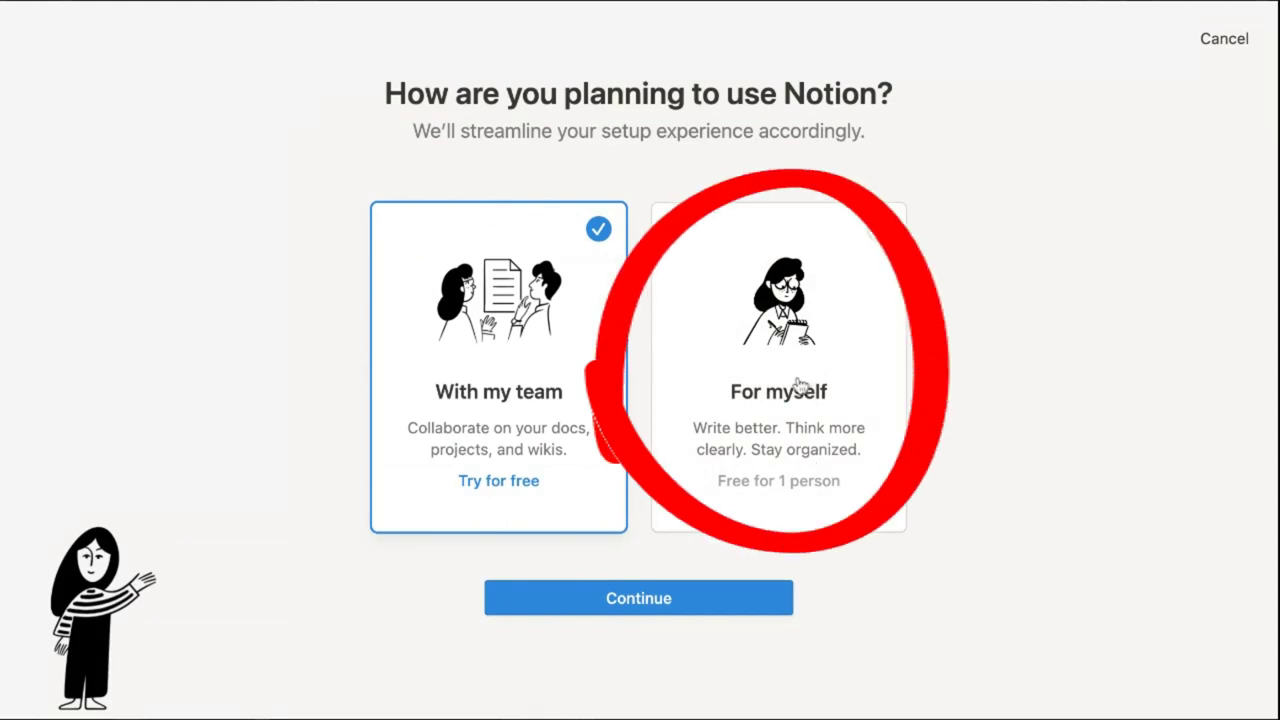
click(651, 604)
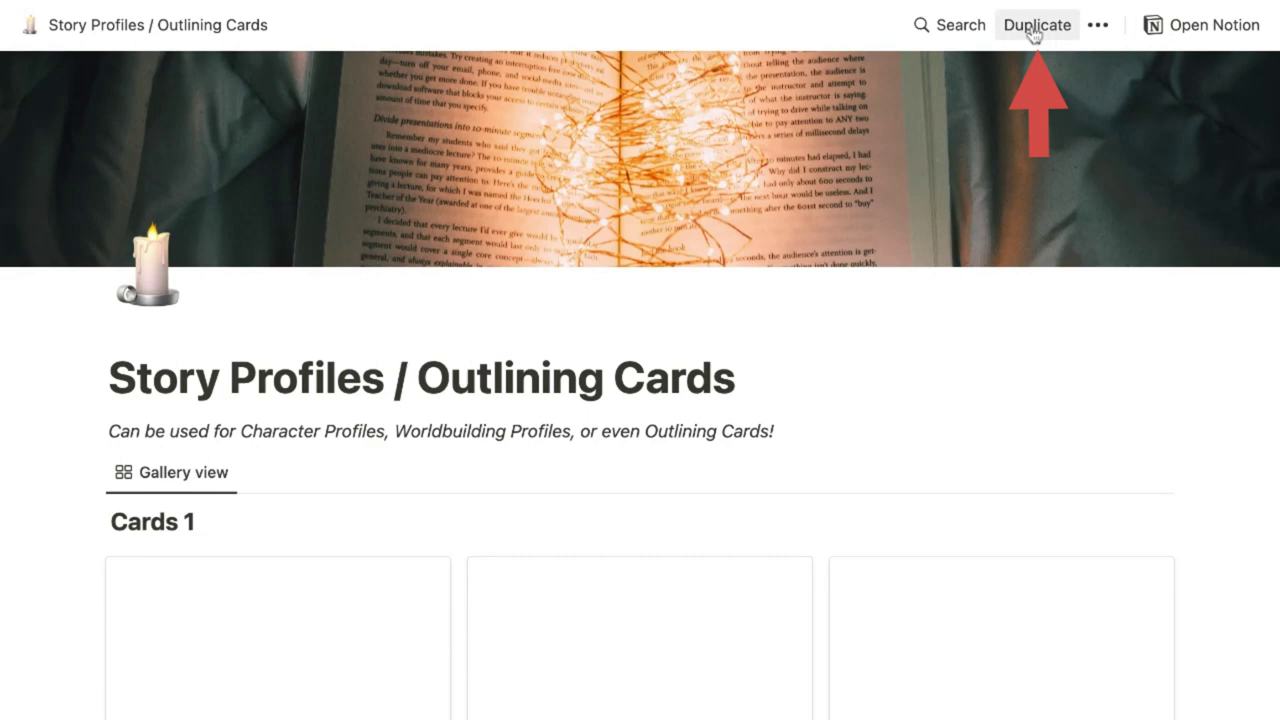
Duplicate the Story Profiles template into Blank Template and retitle the page 'Characters'
click(1035, 27)
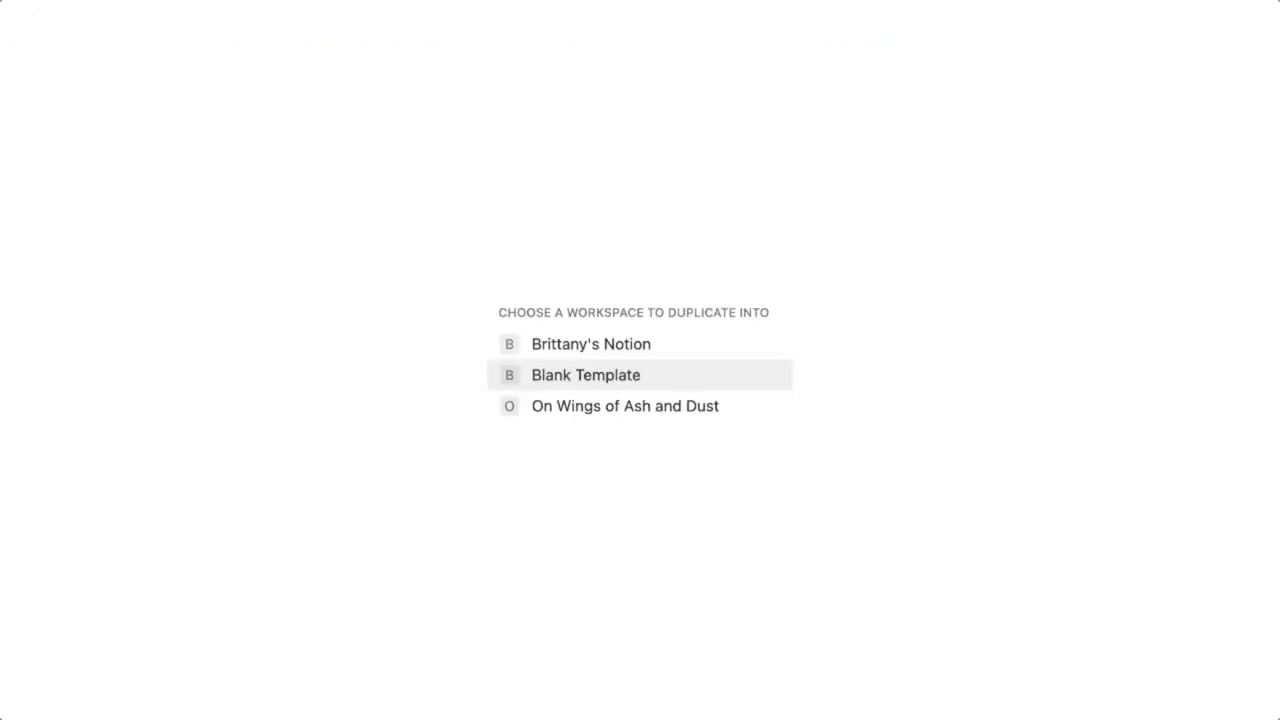
click(606, 380)
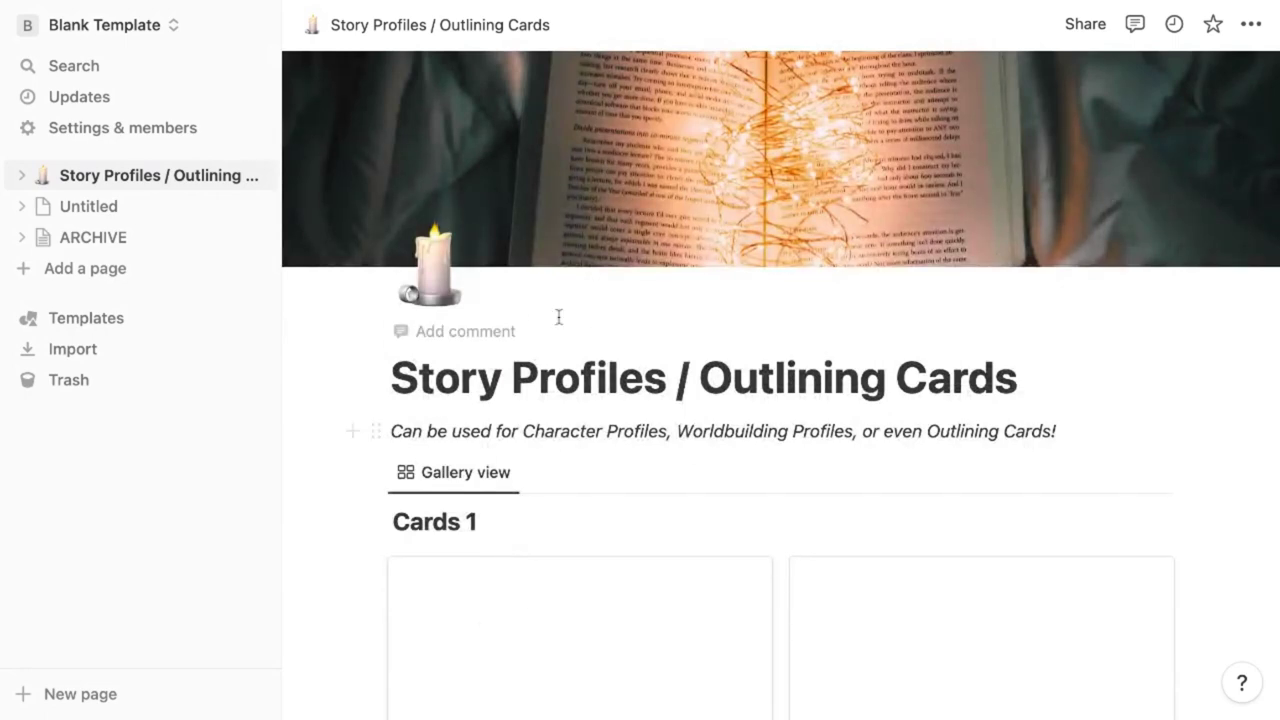
triple_click(623, 378)
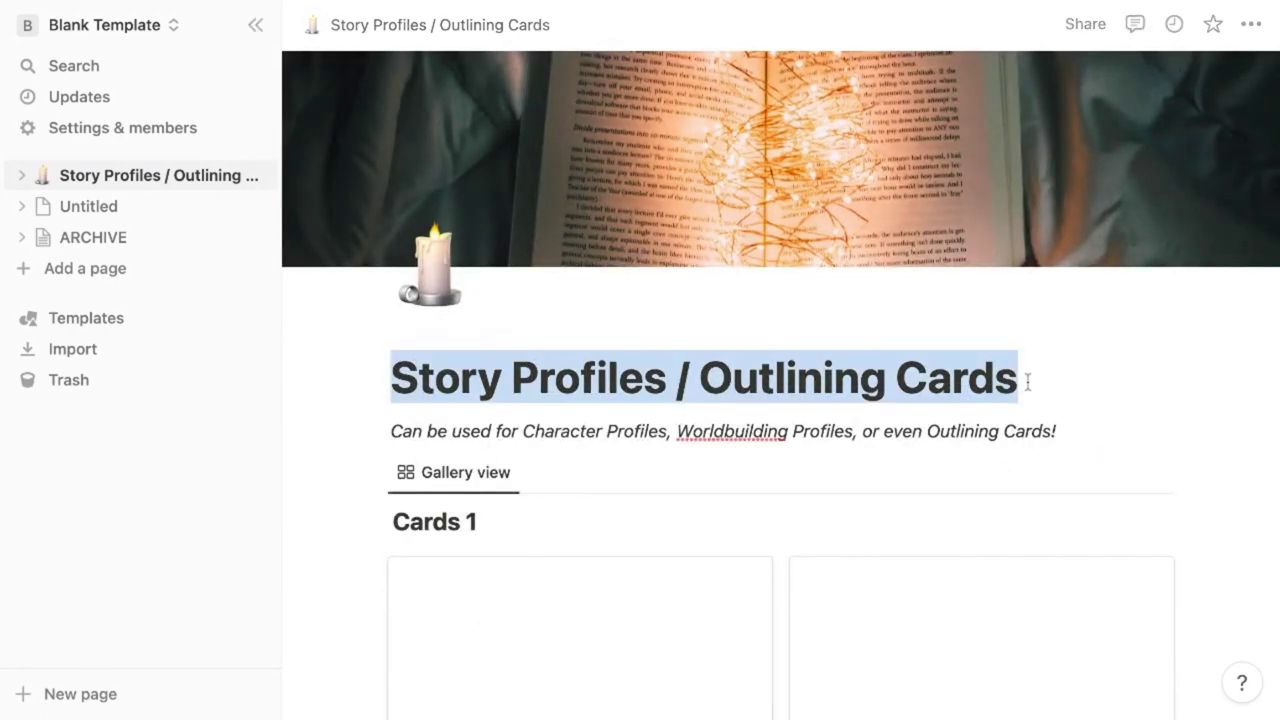
text(Characters)
key(Return)
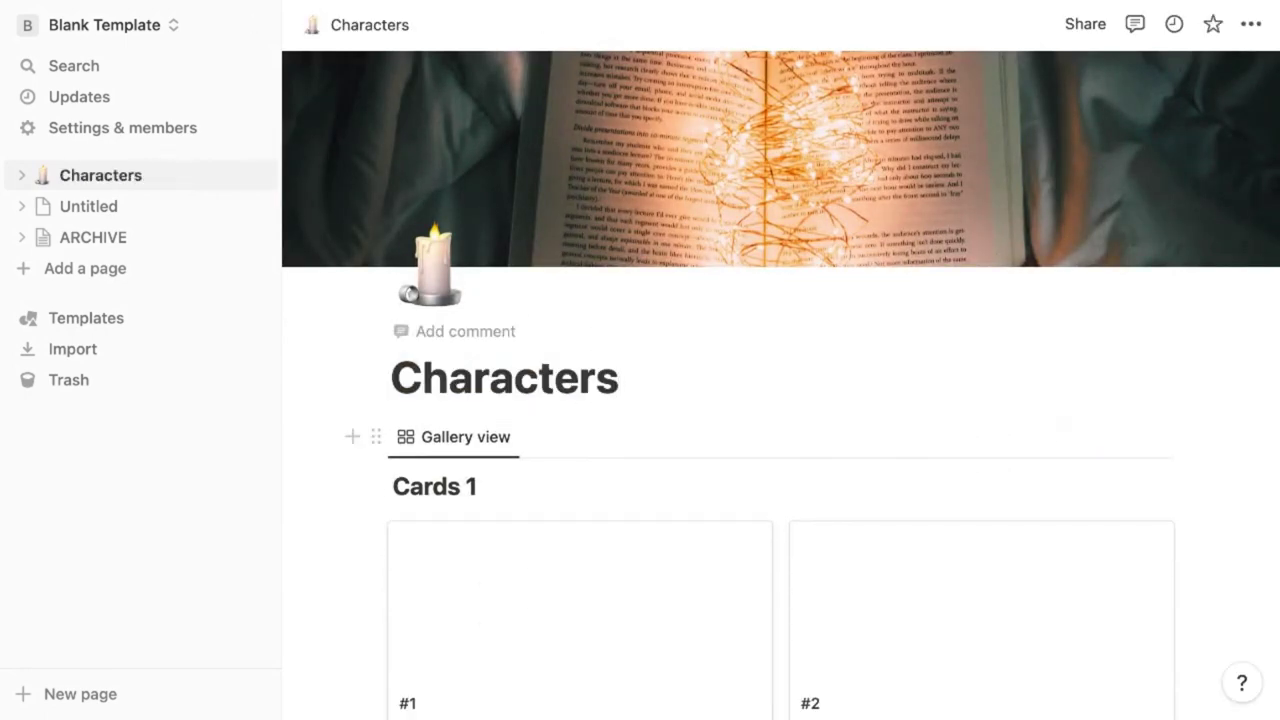
scroll(780, 384, down, 3)
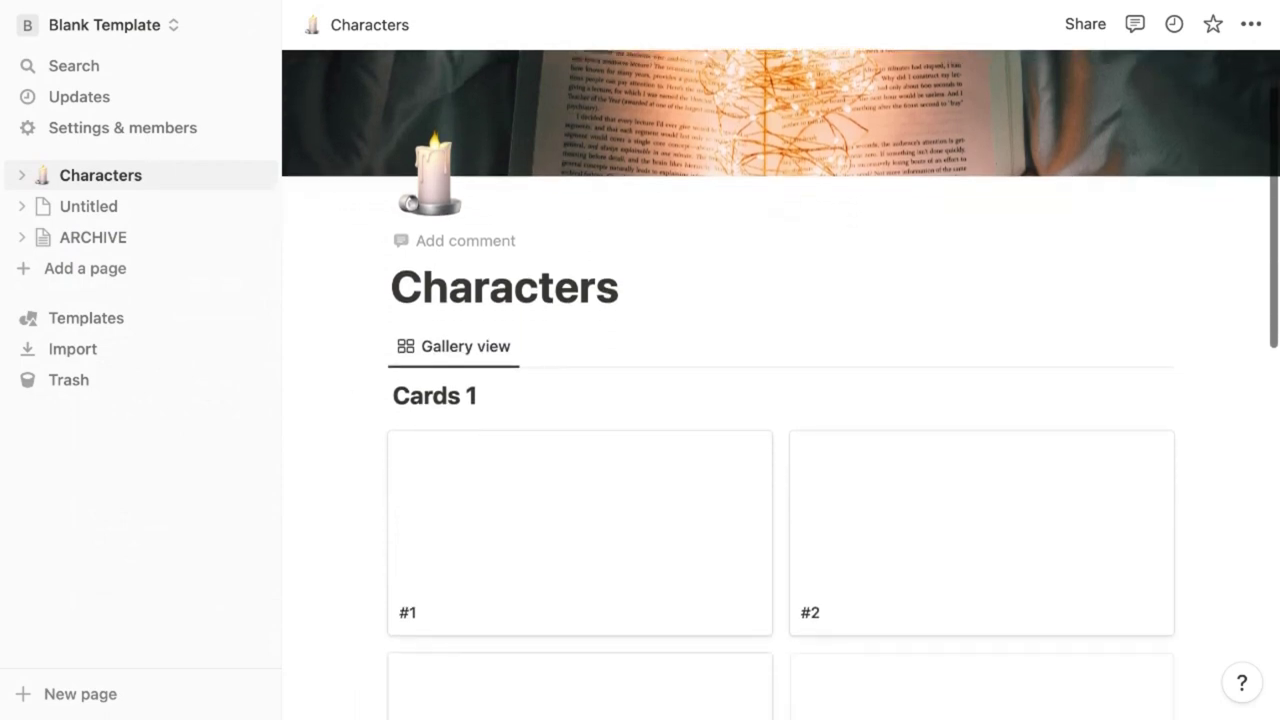
scroll(631, 175, down, 2)
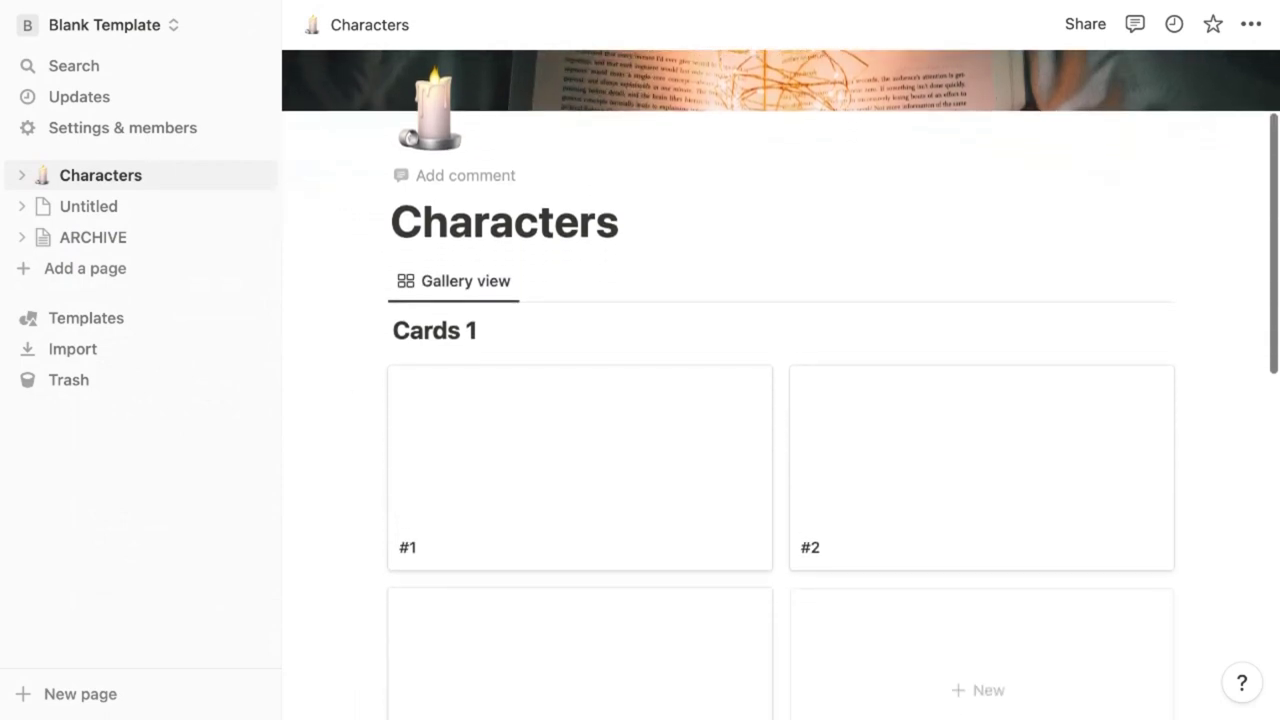
Insert a /gallery block with a new database below the title, then delete it
click(631, 175)
key(Return)
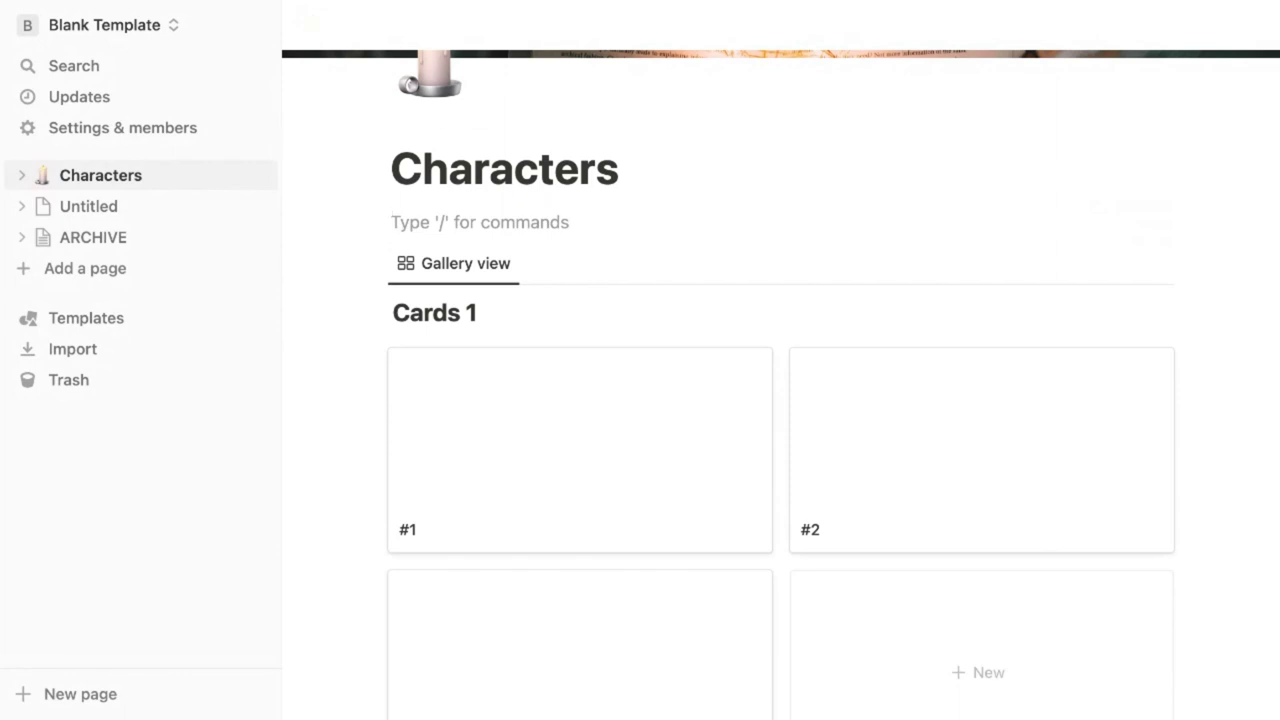
text(/)
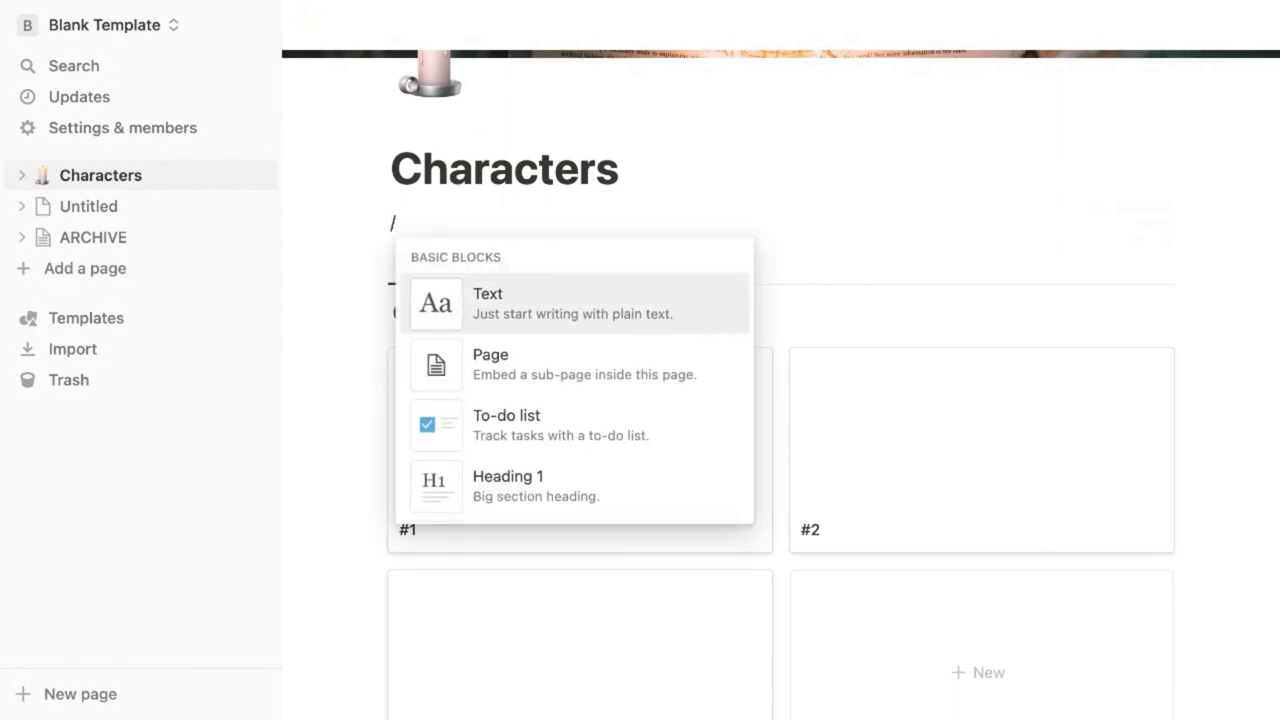
text(gal)
key(Return)
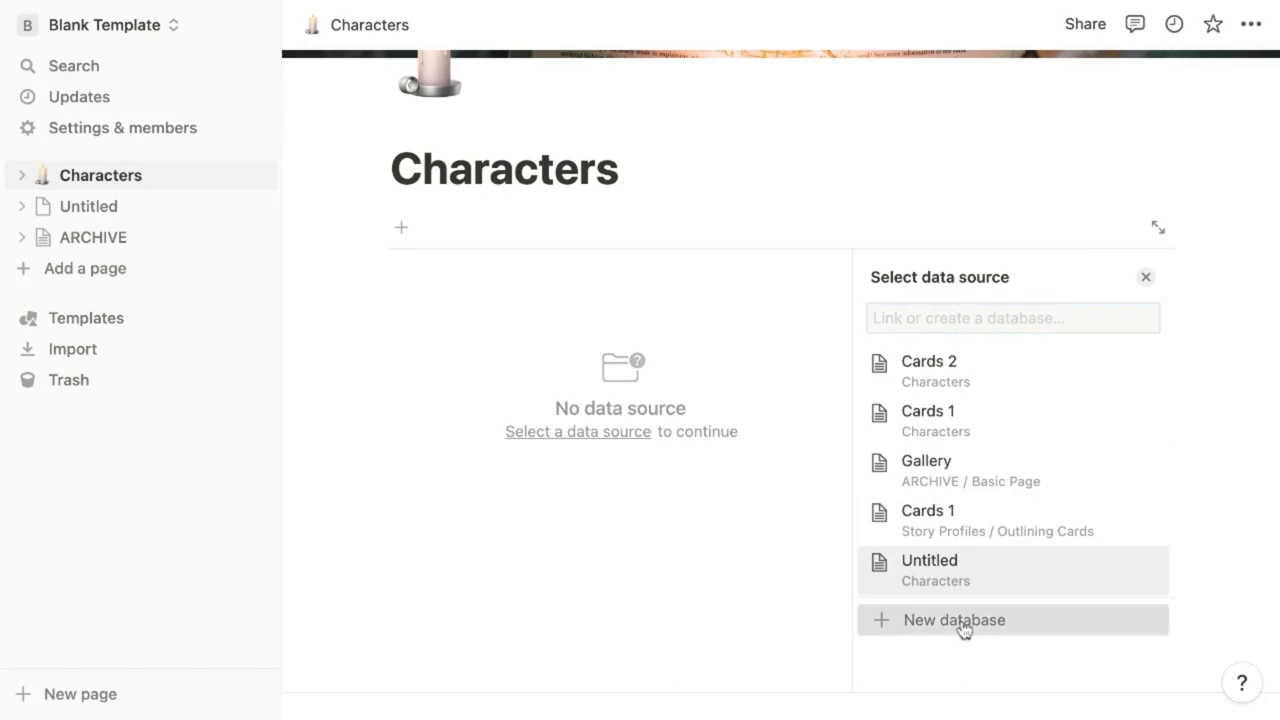
click(960, 620)
click(375, 227)
click(242, 94)
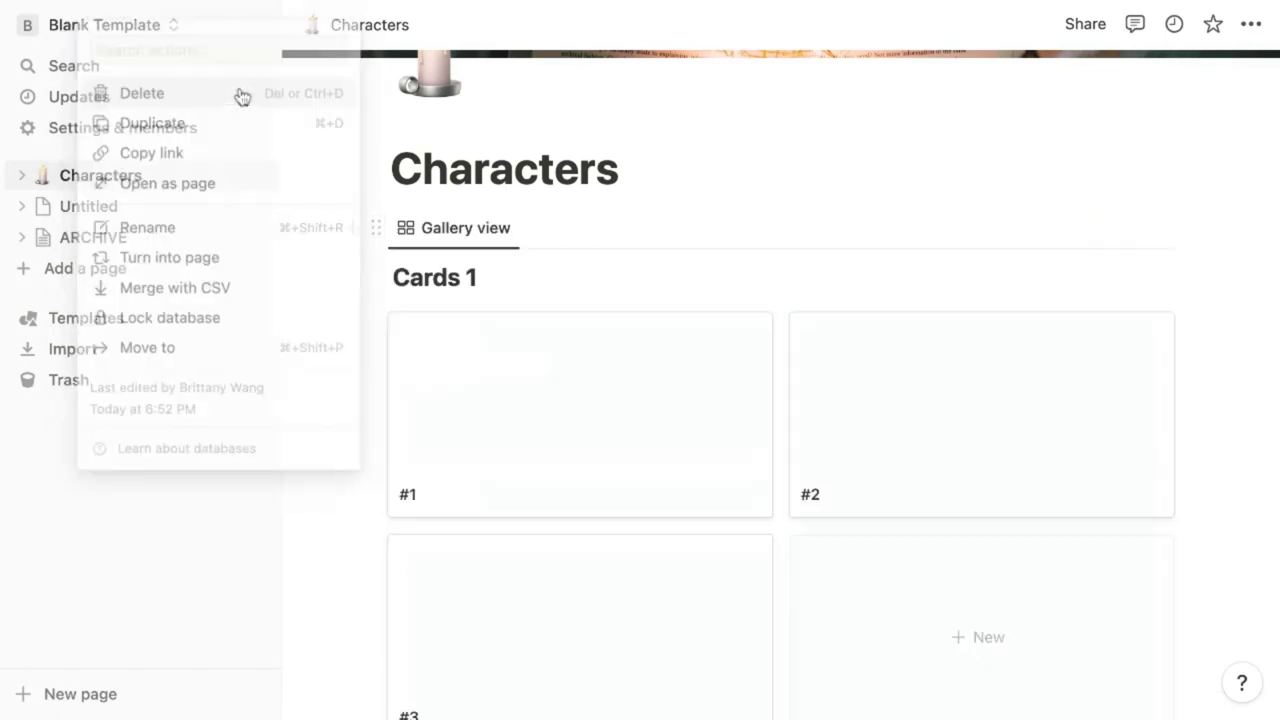
Rename the Cards 1 gallery to Characters and start a new template from card #1
triple_click(459, 280)
text(Characters)
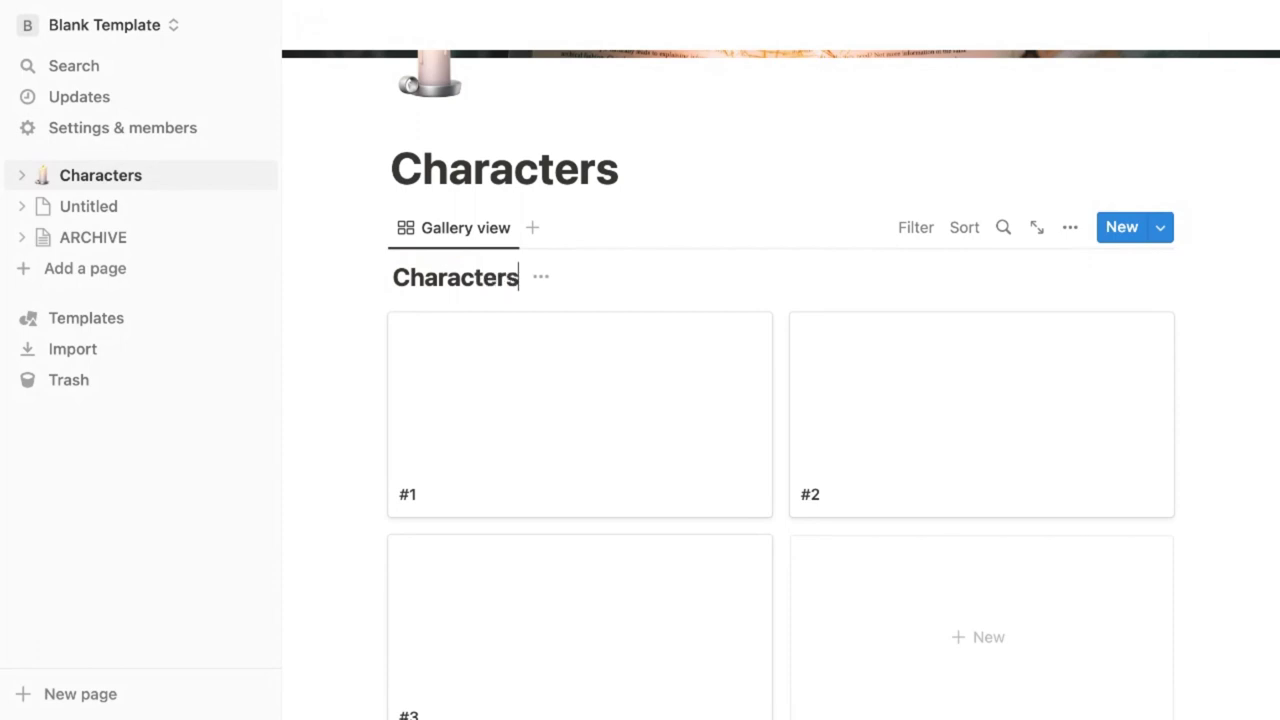
scroll(600, 406, down, 2)
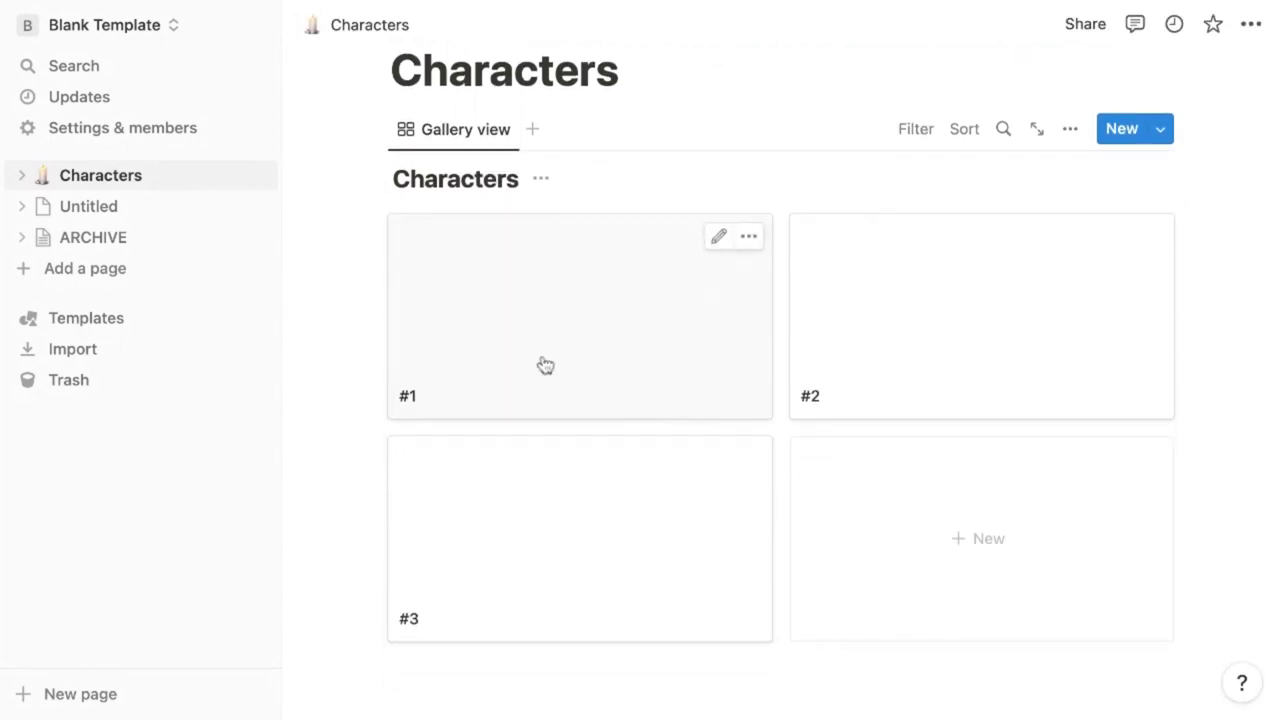
click(545, 365)
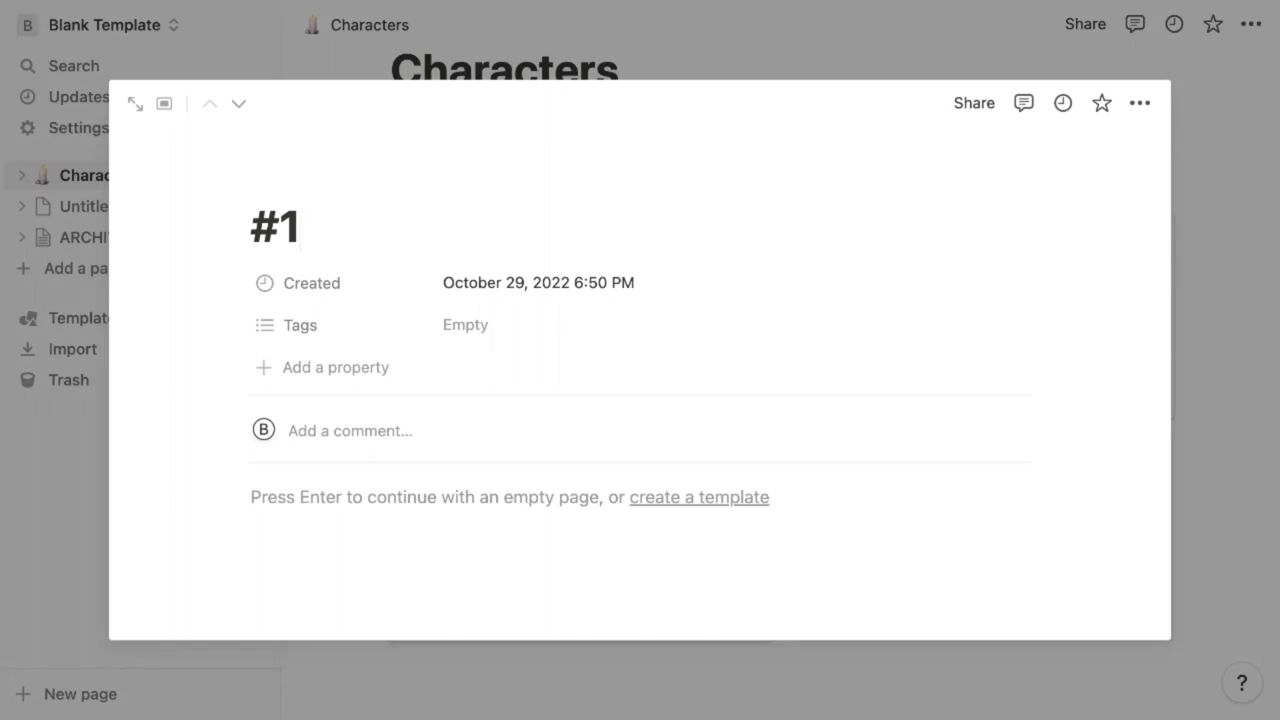
click(692, 498)
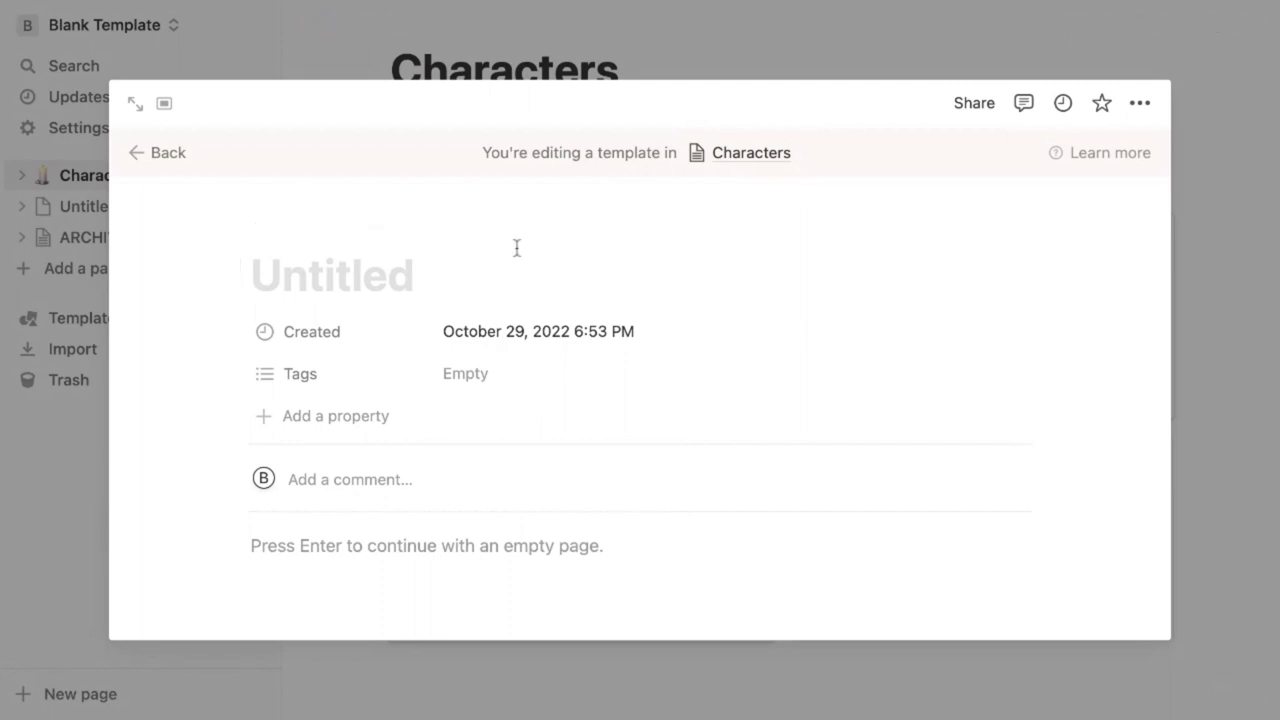
Title the template Character Profile with lines Character Name, Personality, Physical Description and Key Relationships
text(Character Profile)
scroll(440, 430, down, 1)
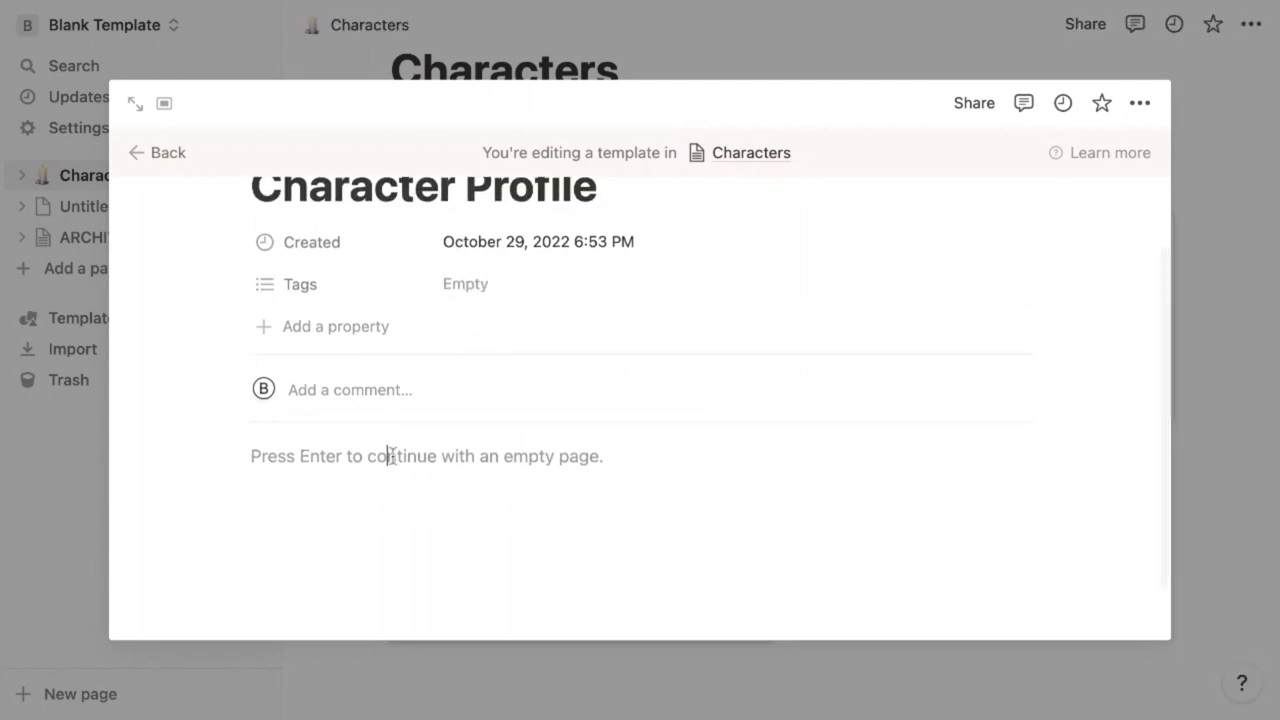
click(391, 455)
text(Character Nam)
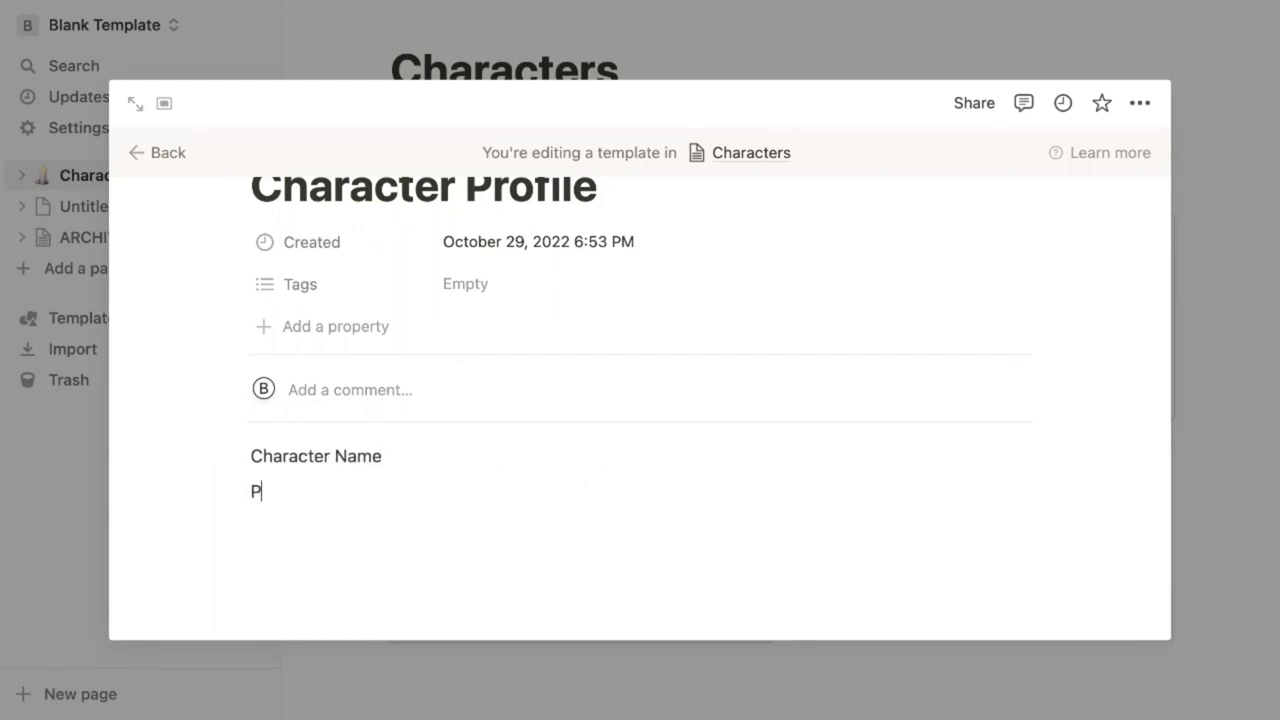
text(ersonality)
key(Return)
text(Physical Description)
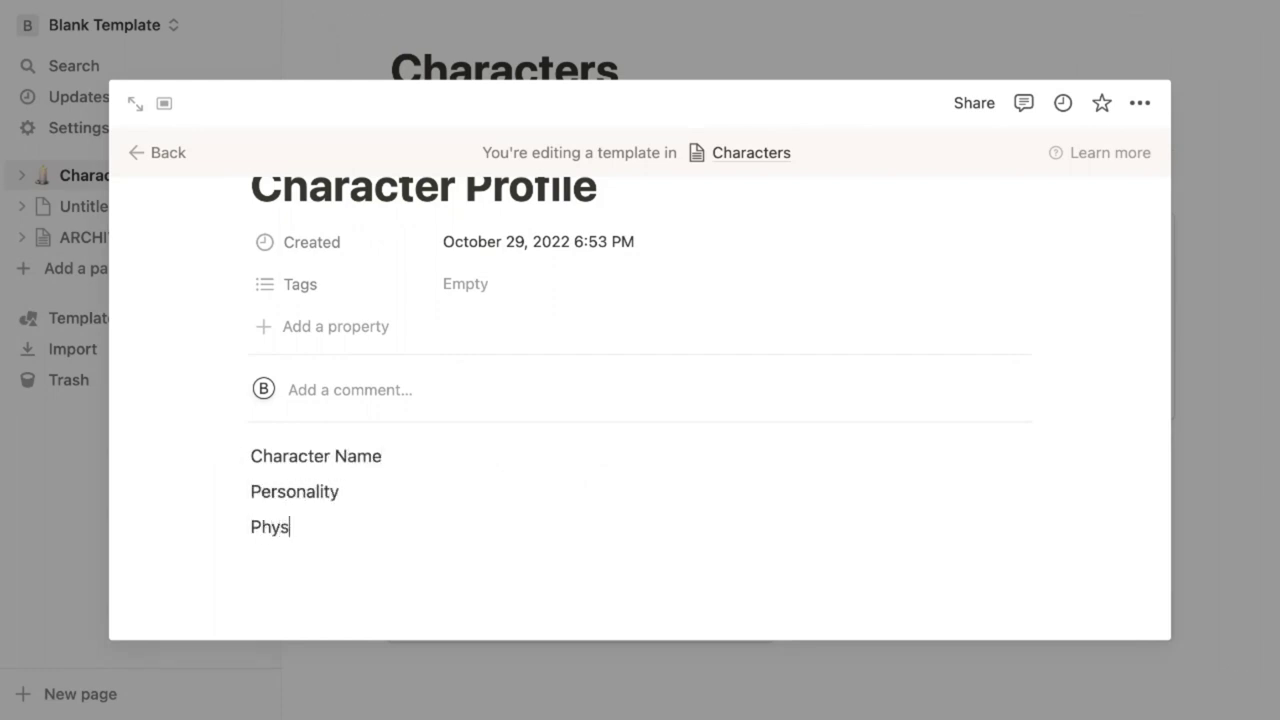
key(Return)
text(Key Relationships)
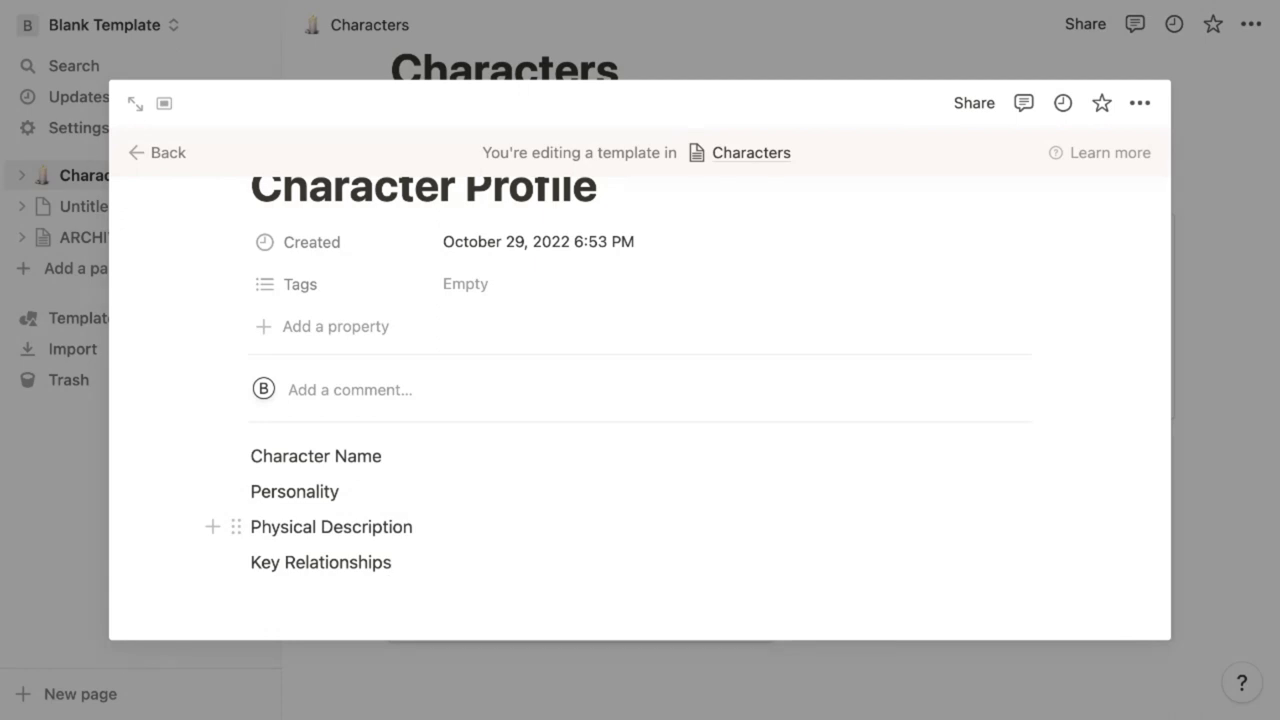
Turn Personality into a toggle heading, add a line inside, and collapse all three toggles
click(306, 491)
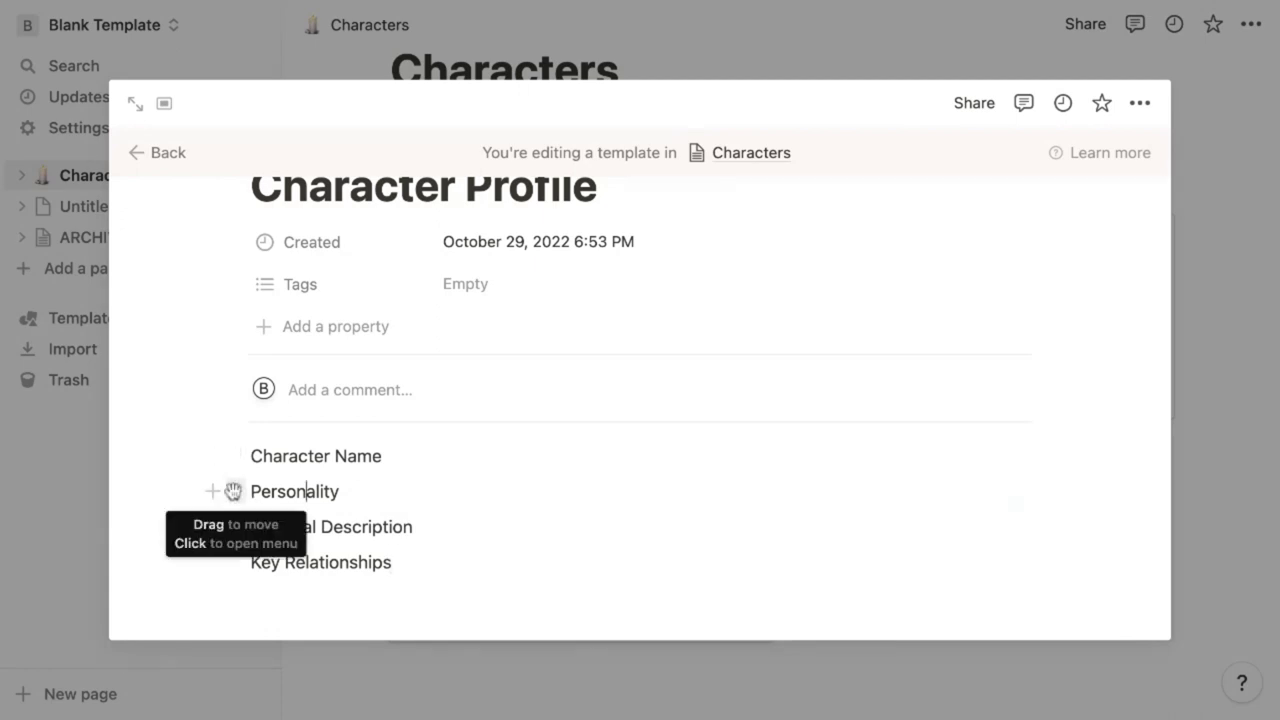
click(233, 491)
text(t)
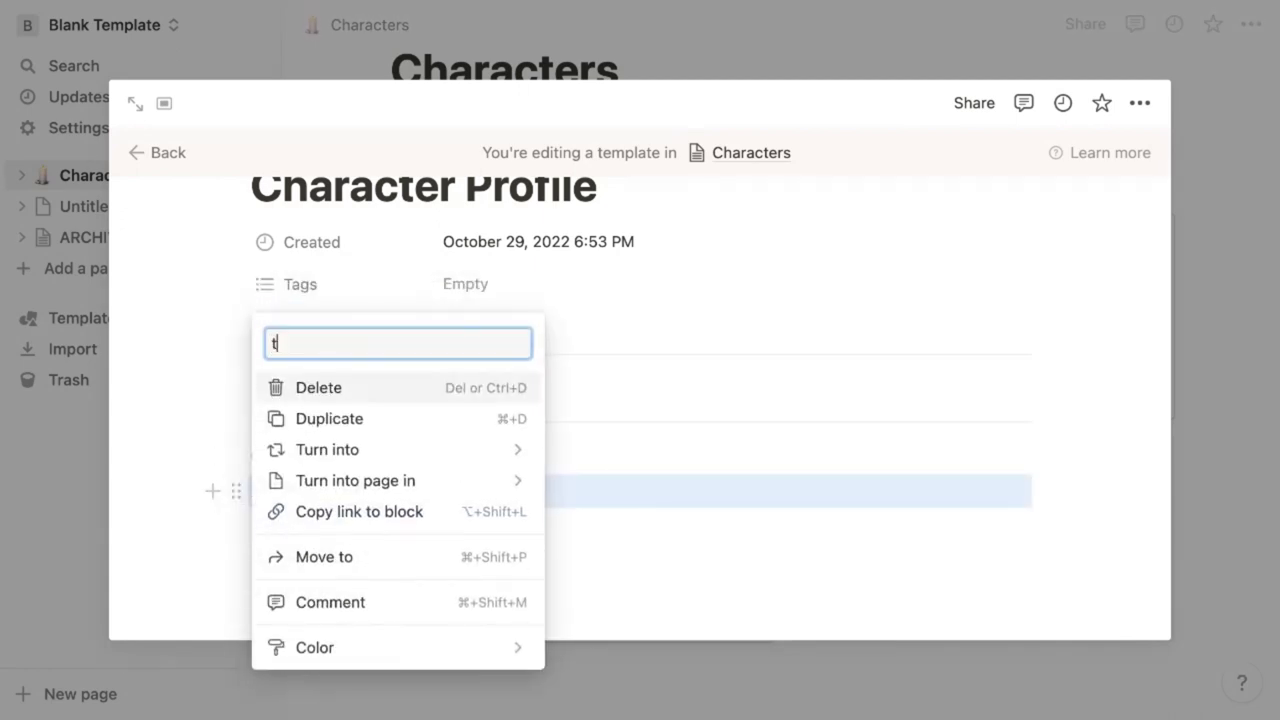
text(oggle)
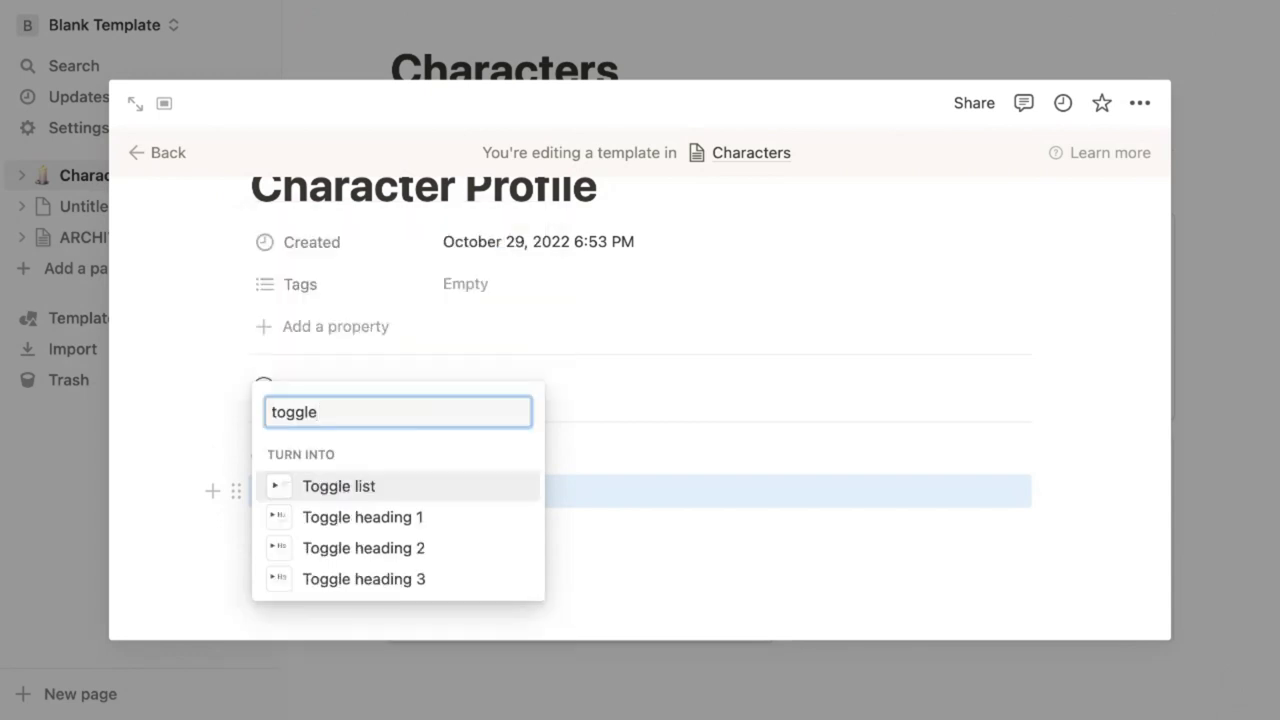
click(343, 550)
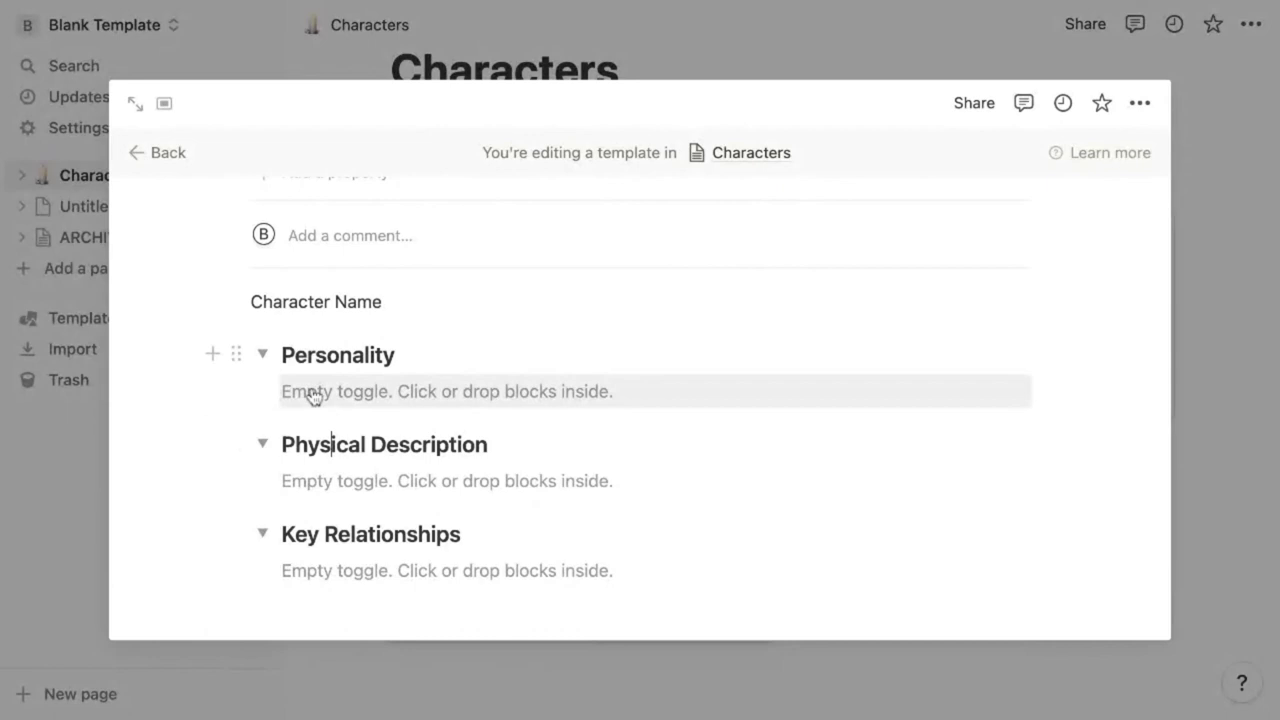
click(312, 393)
text(Enneagram Type: Myers Briggs:)
click(261, 355)
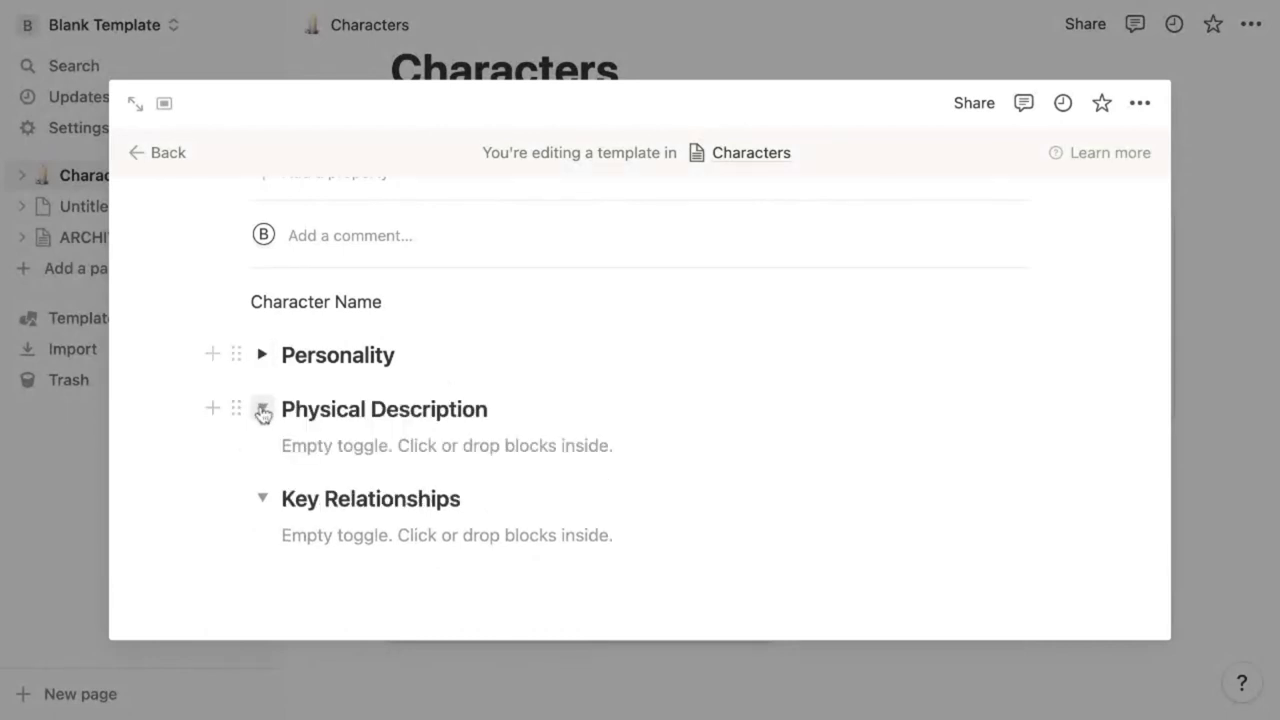
click(262, 411)
click(262, 497)
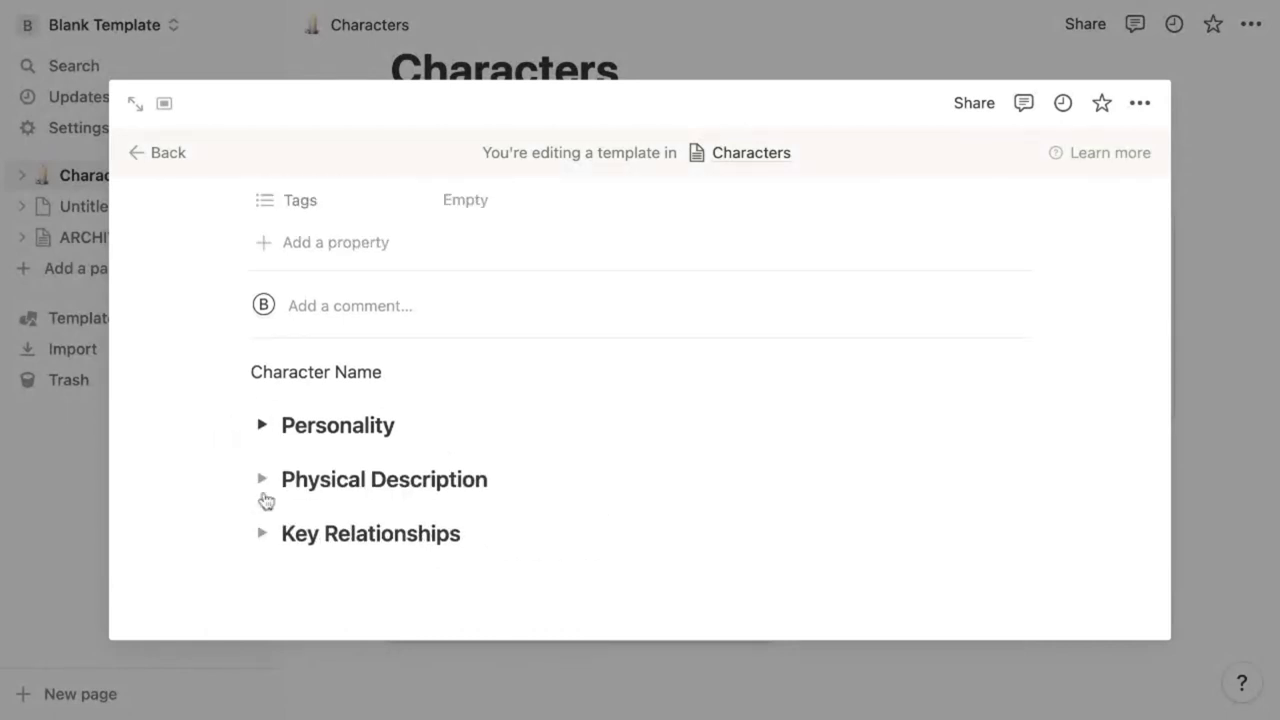
Browse the Character Name block's heading actions, then leave the template editor for page #1
click(236, 371)
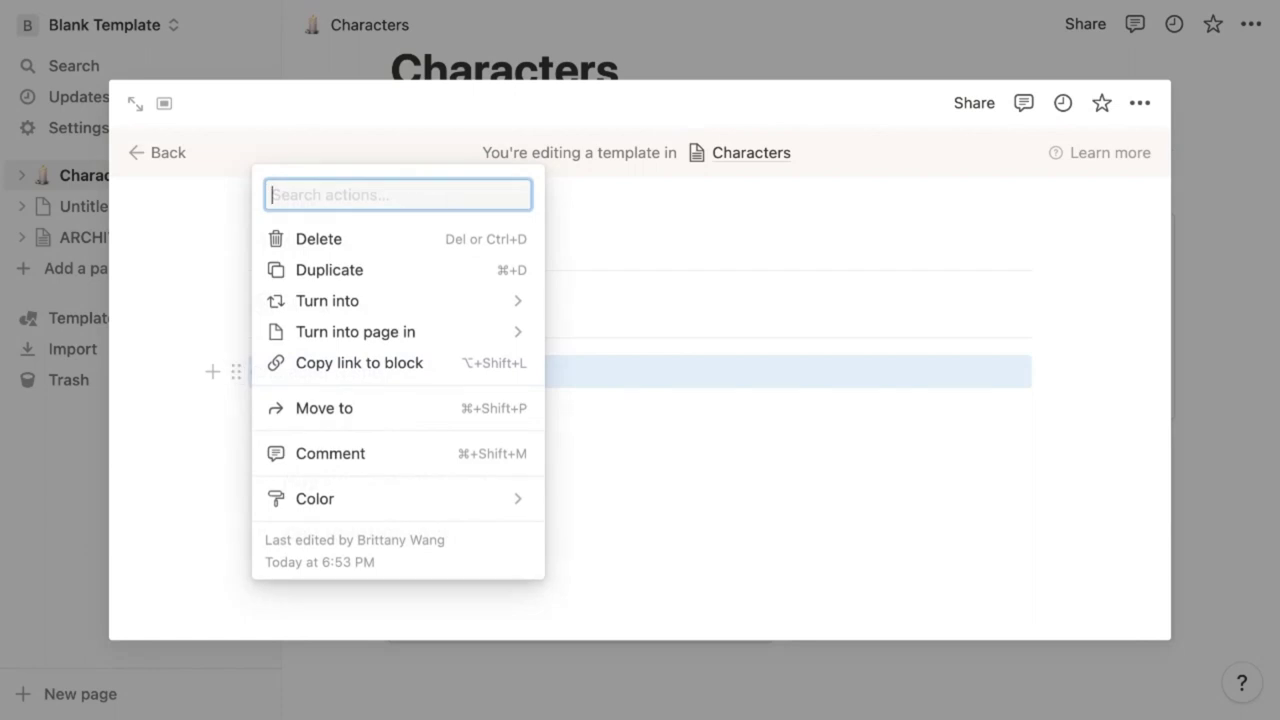
text(header)
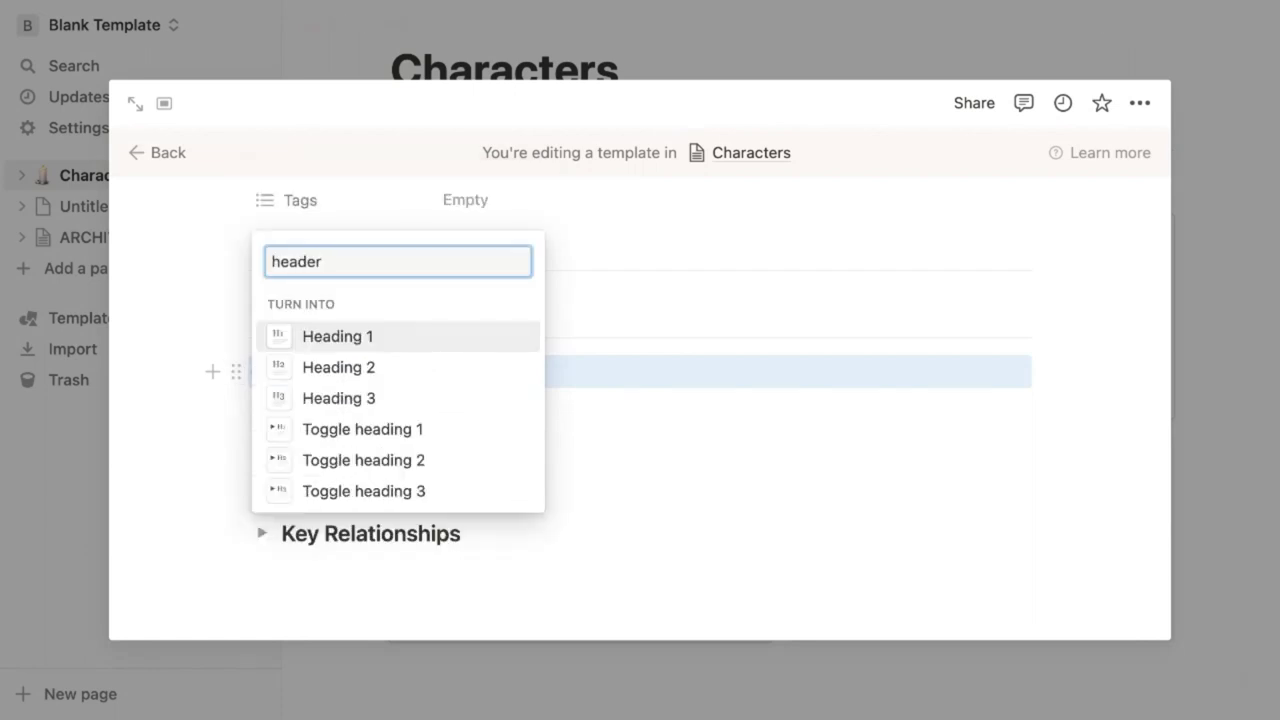
key(BackSpace)
key(BackSpace)
key(BackSpace)
key(BackSpace)
key(BackSpace)
key(BackSpace)
mouse_move(323, 503)
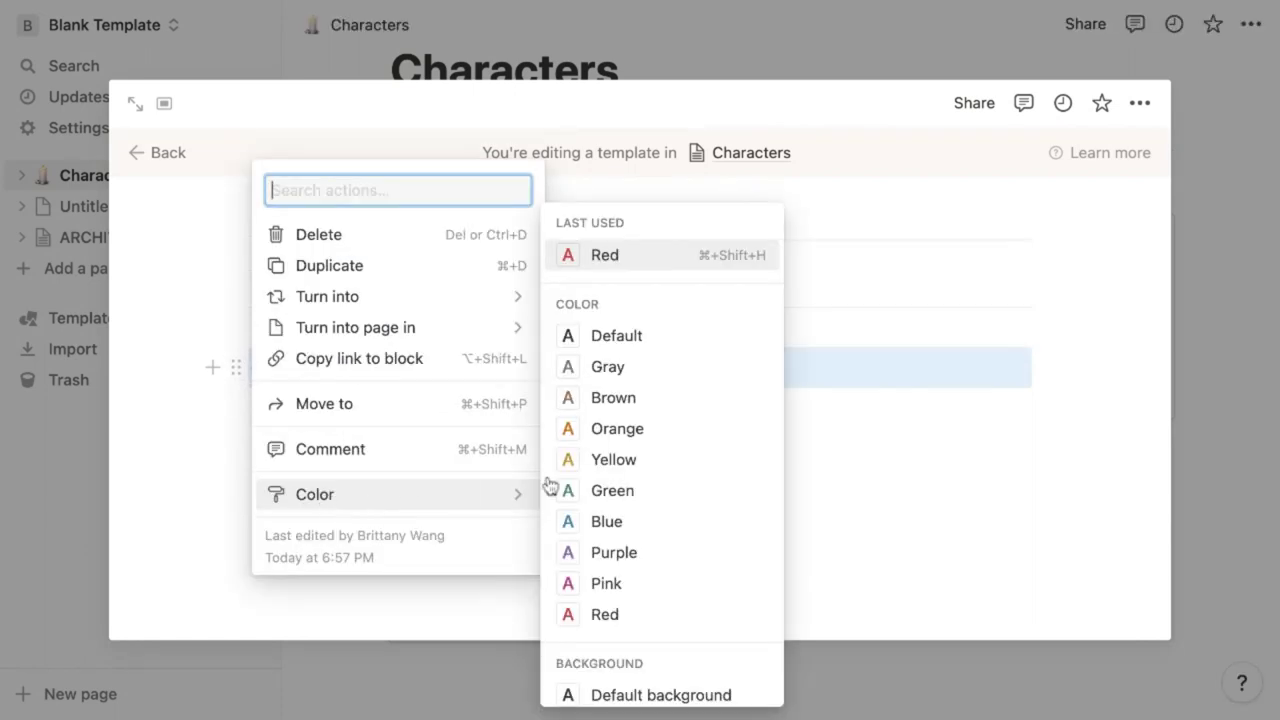
key(Escape)
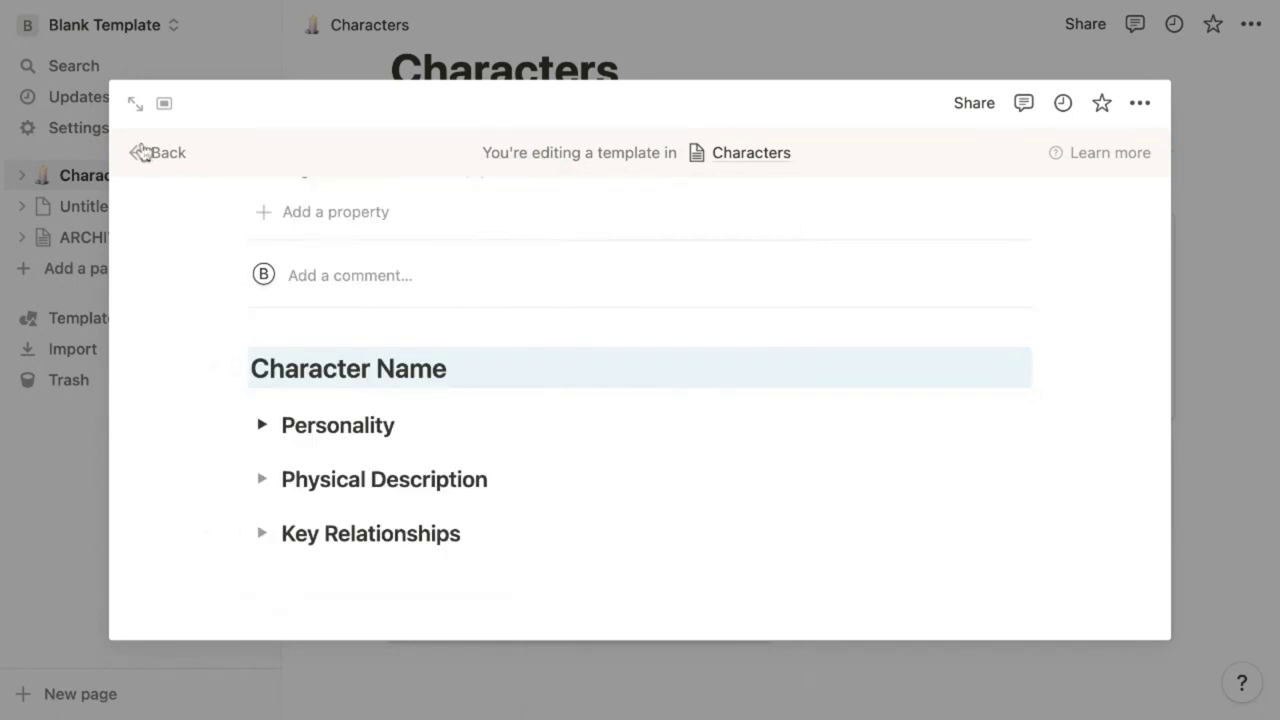
click(150, 153)
scroll(640, 400, down, 2)
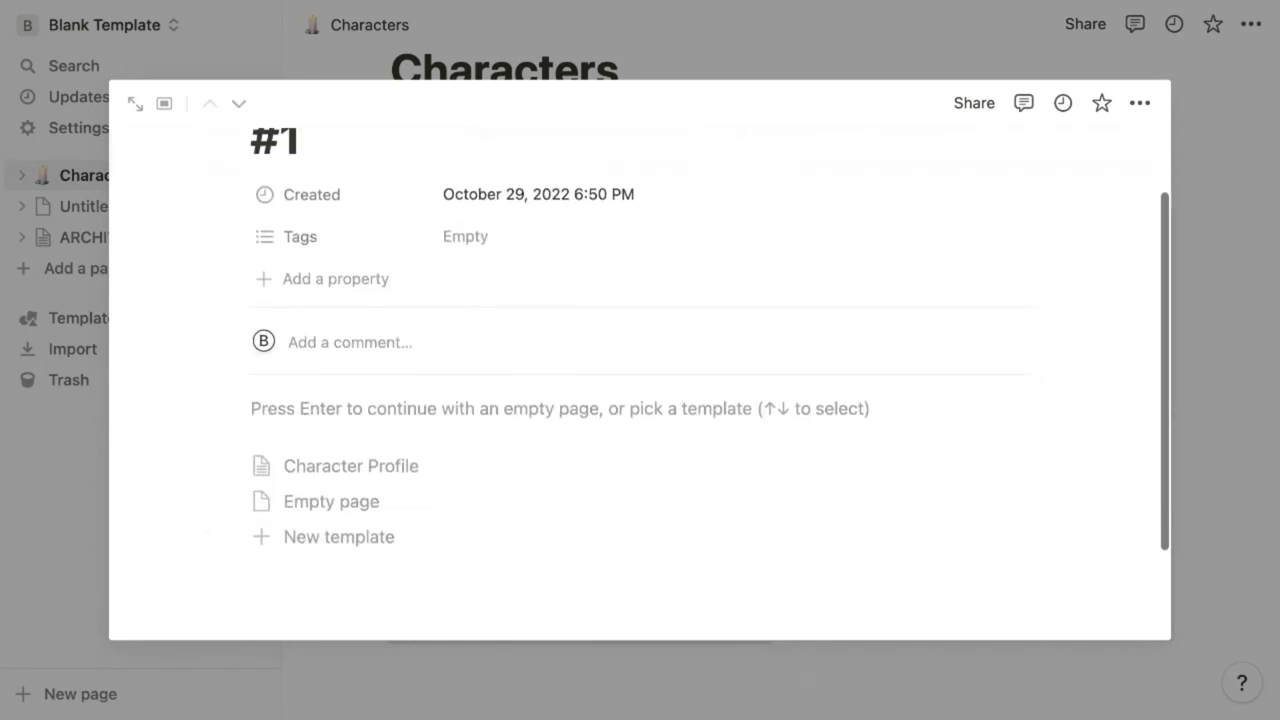
Apply Character Profile to card #1, retitle it 'Character #1', and reopen the Character #1 page
click(337, 476)
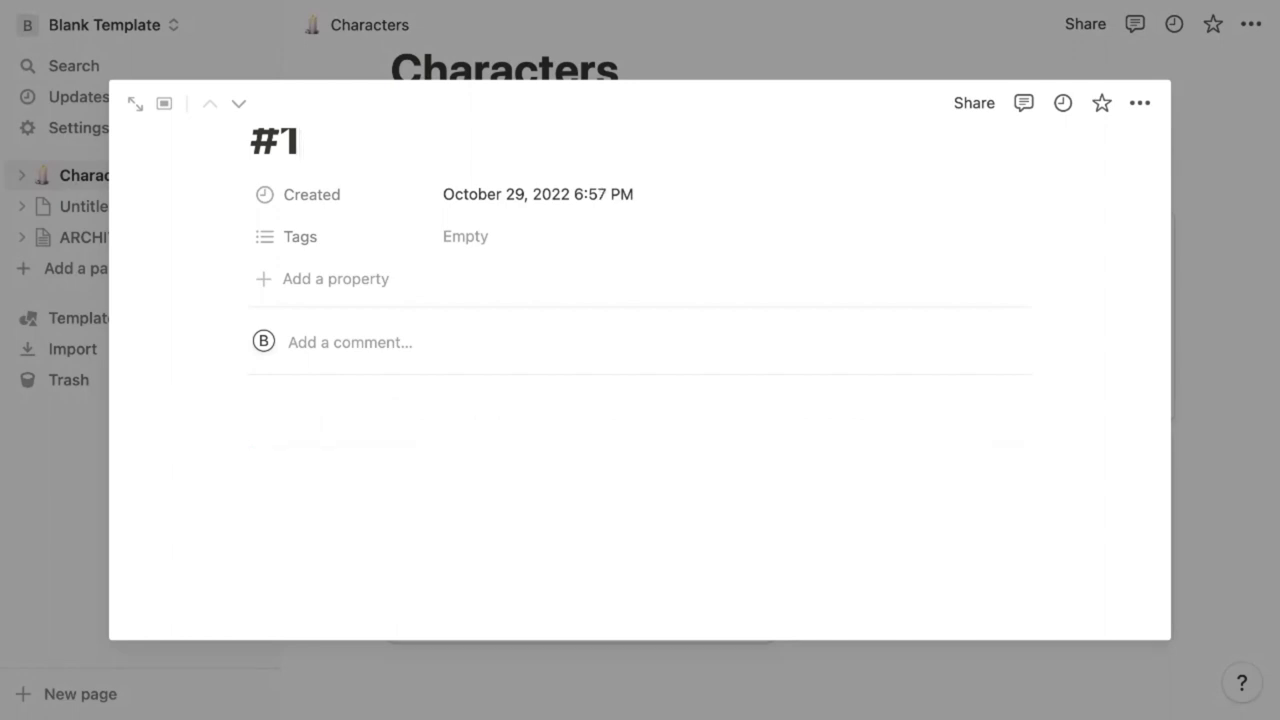
scroll(640, 400, down, 1)
scroll(305, 151, up, 3)
key(ctrl+a)
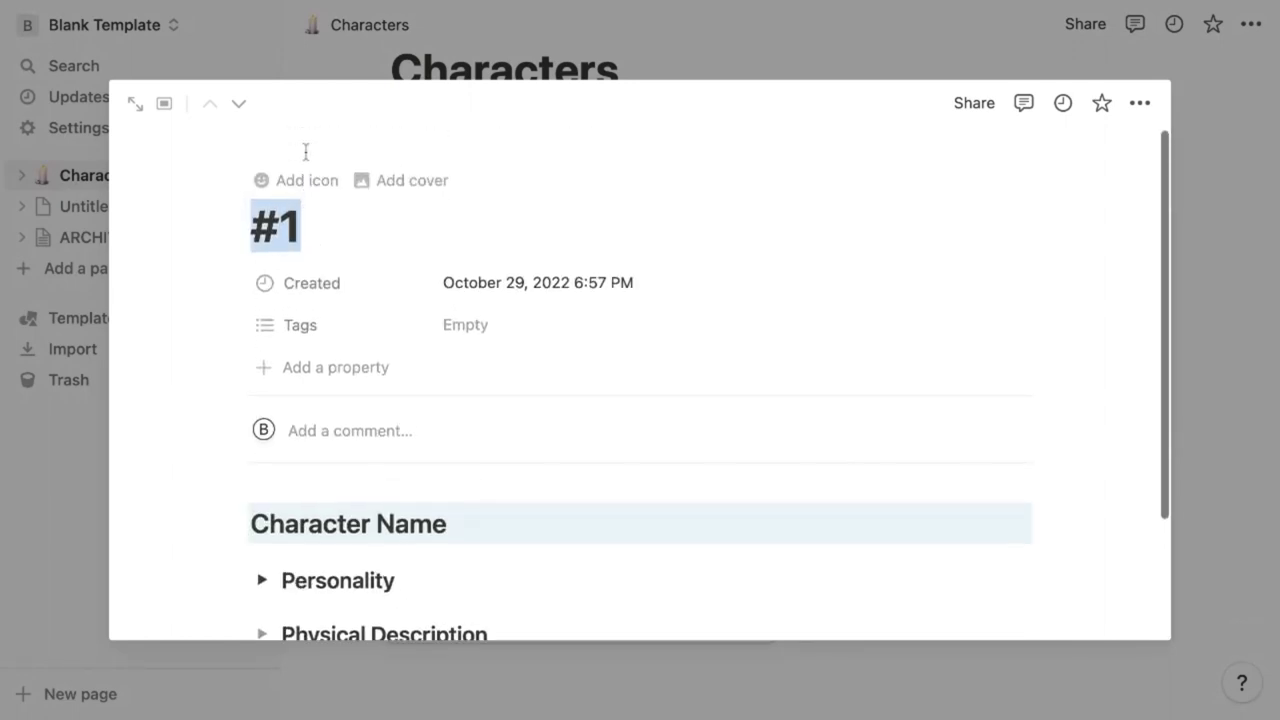
text(Character #)
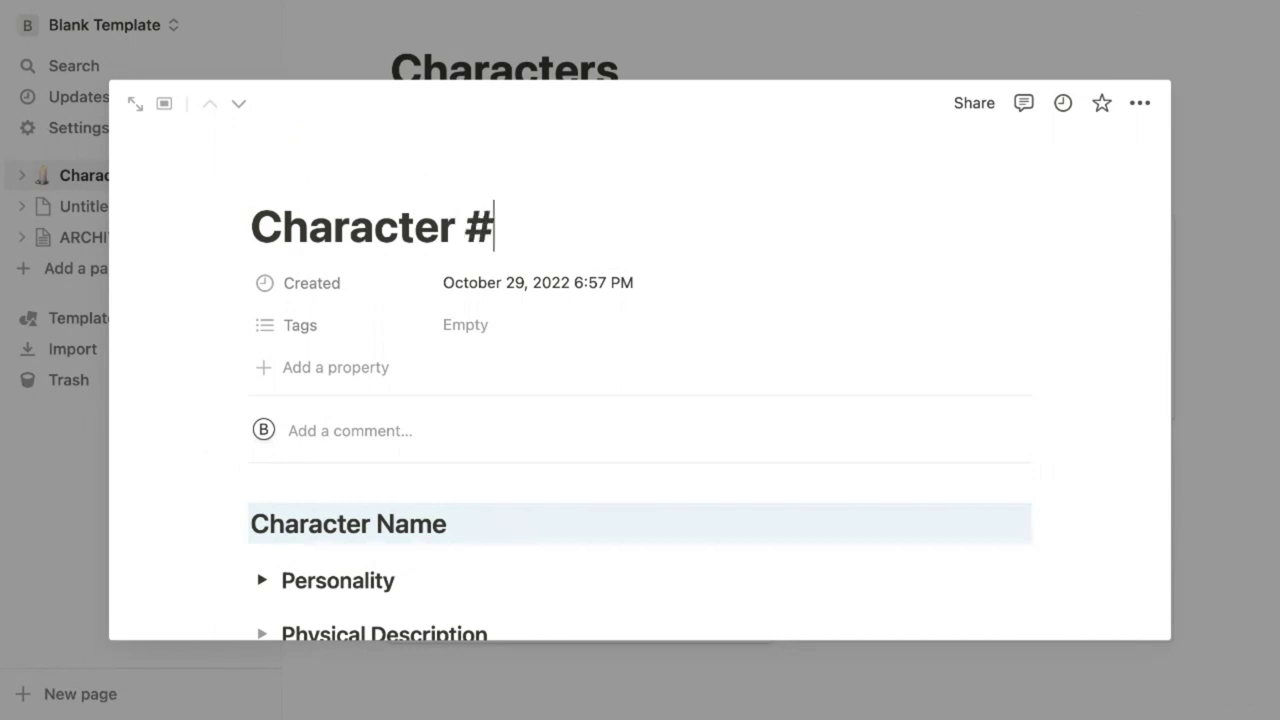
text(1)
triple_click(457, 523)
text(Character #1)
key(Escape)
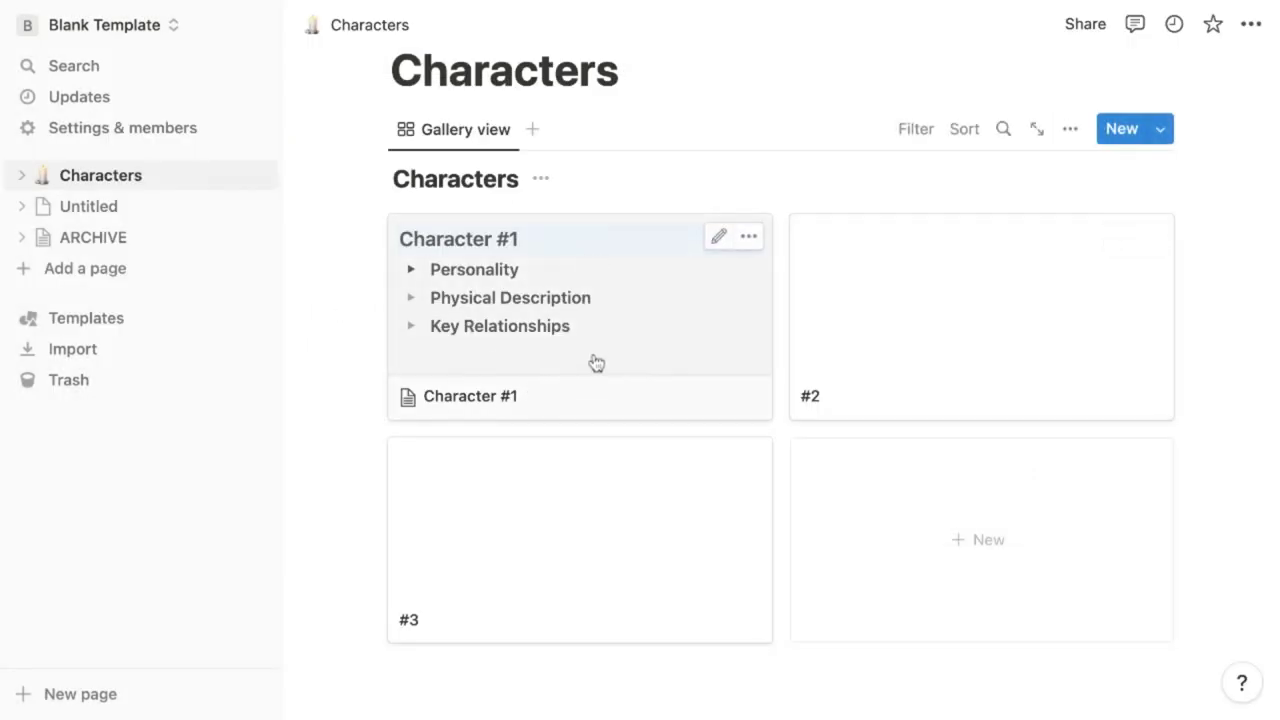
click(596, 362)
Insert an image block at the top of Character #1 using the dark dragon photo from Unsplash
key(Return)
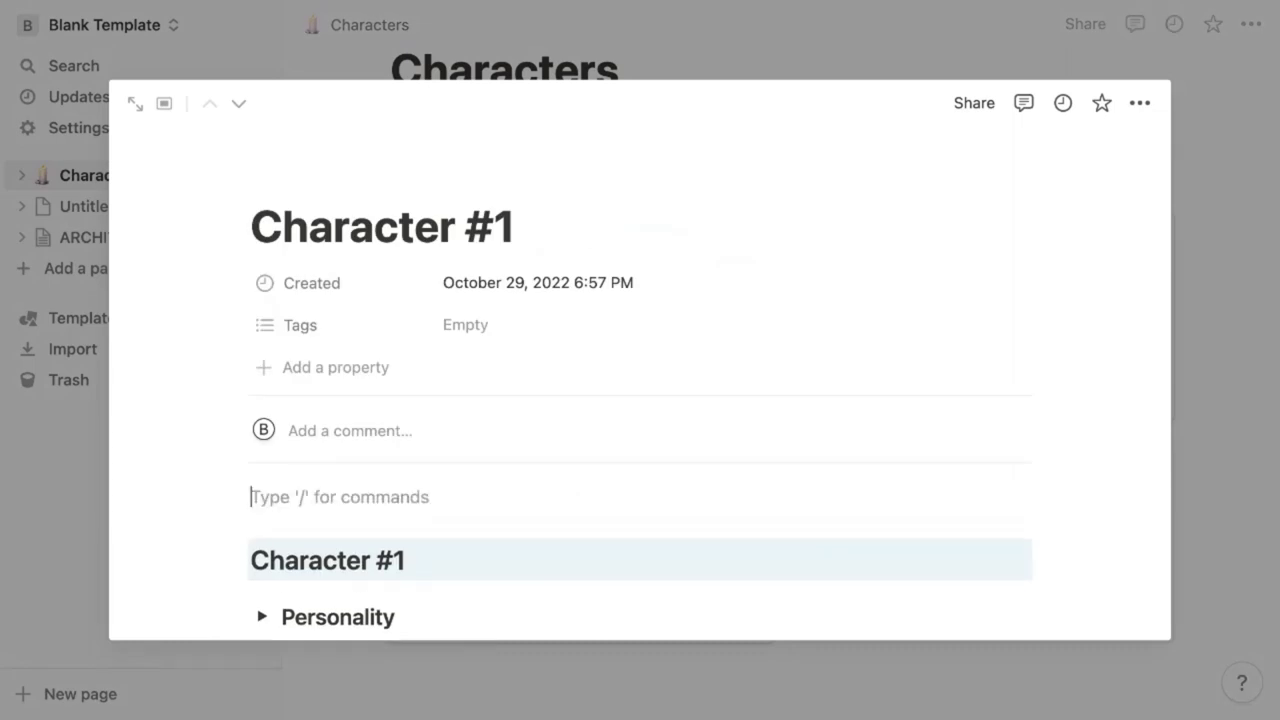
text(/)
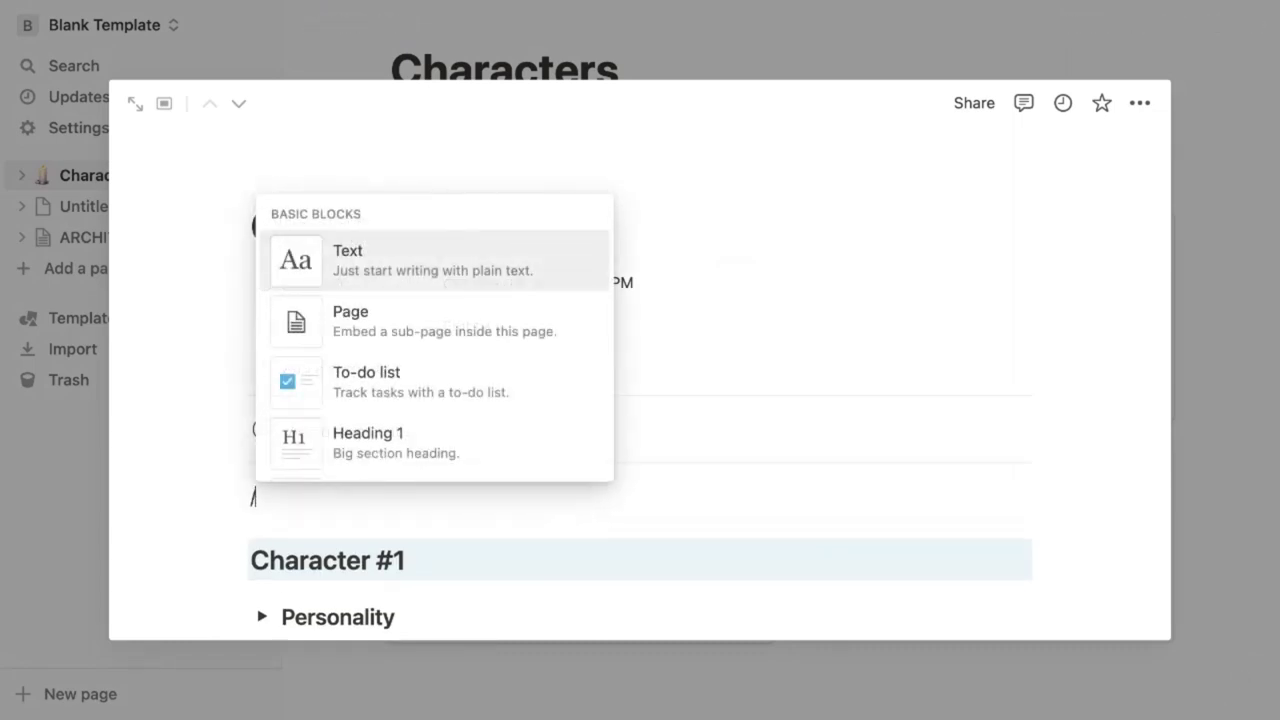
text(imag)
key(Return)
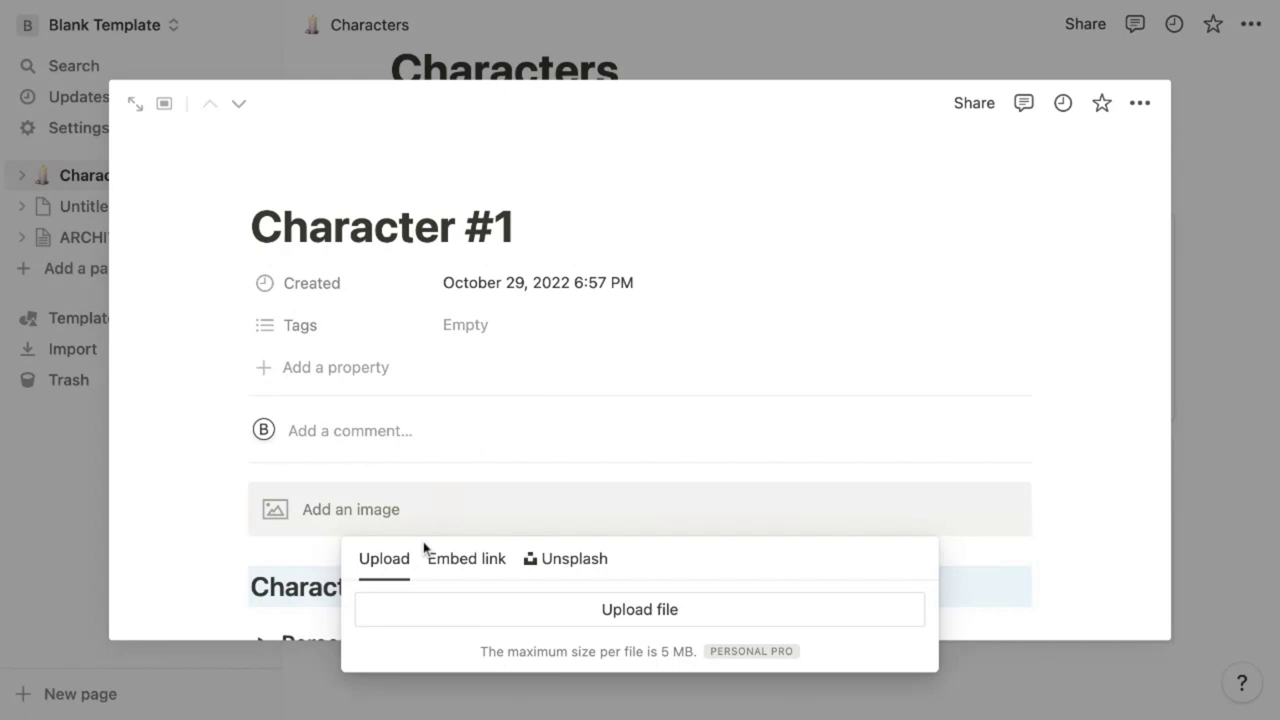
click(561, 561)
text(dragon)
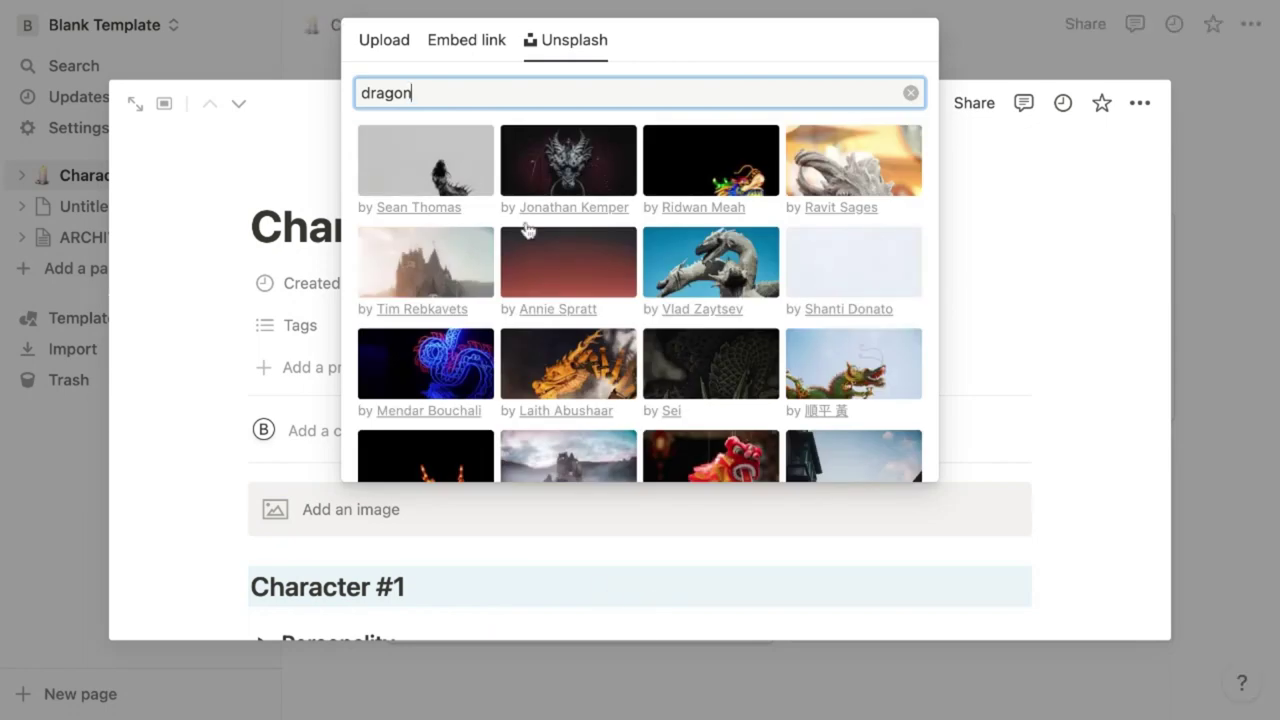
click(567, 188)
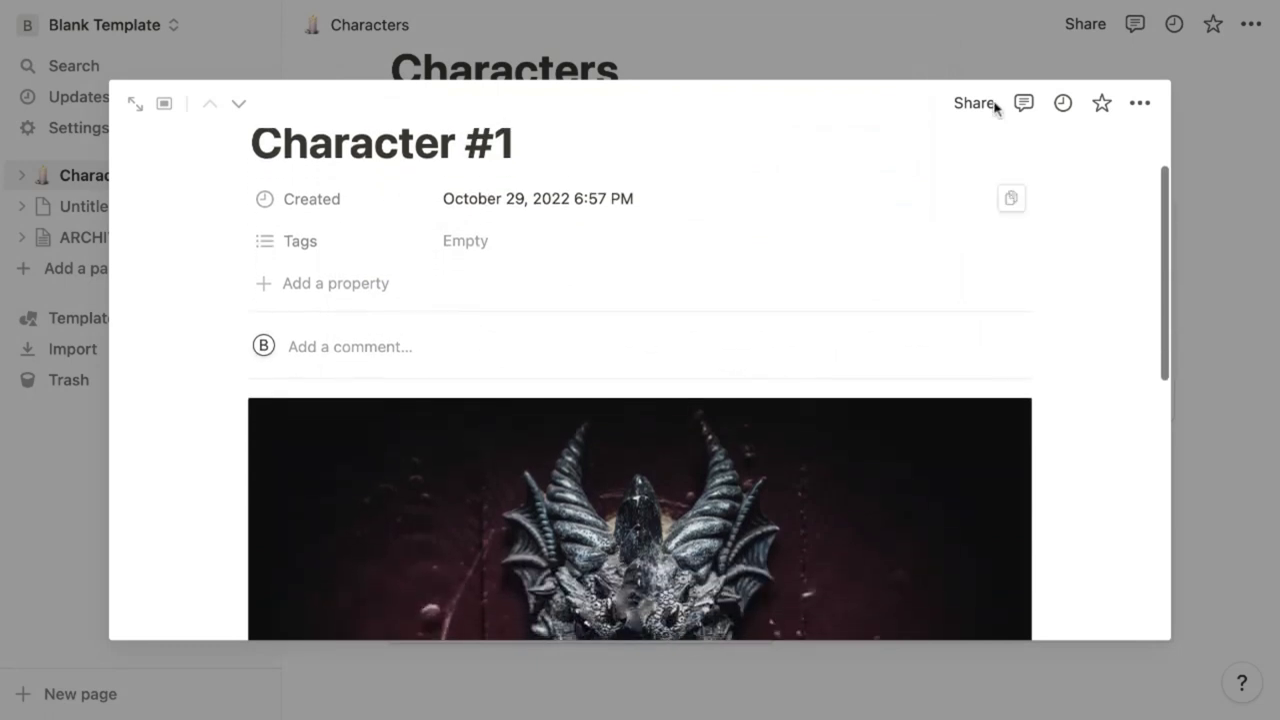
Retitle the #2 card 'Character #2' and apply the Character Profile template
click(1191, 217)
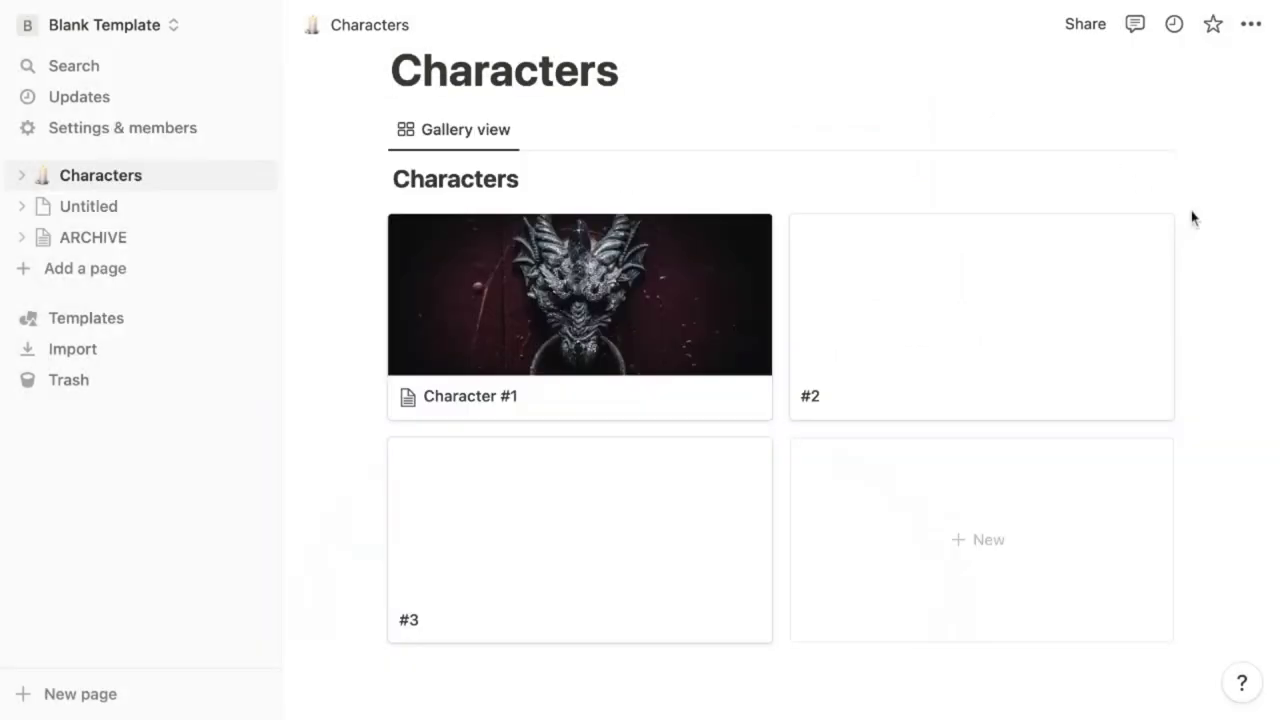
click(900, 320)
text(Character)
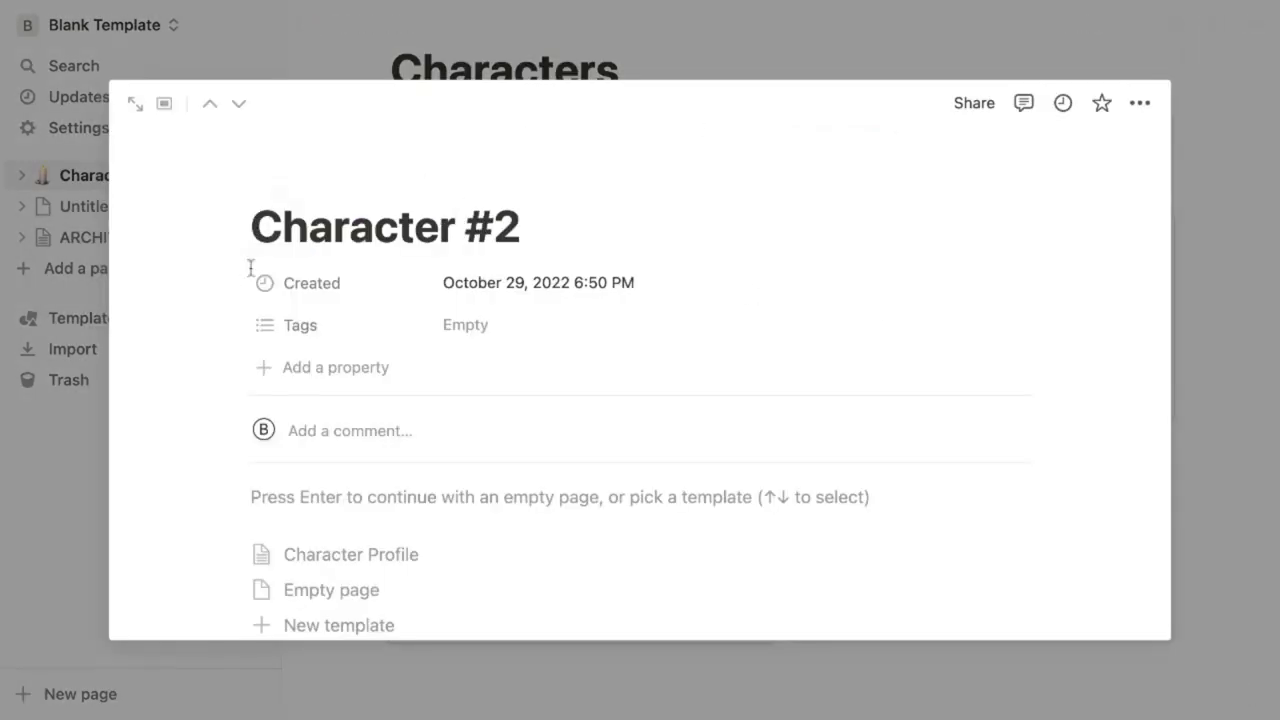
click(350, 554)
Reorder the Character #2 card in the gallery and reopen the Character #1 page
key(Escape)
drag(962, 332, 369, 314)
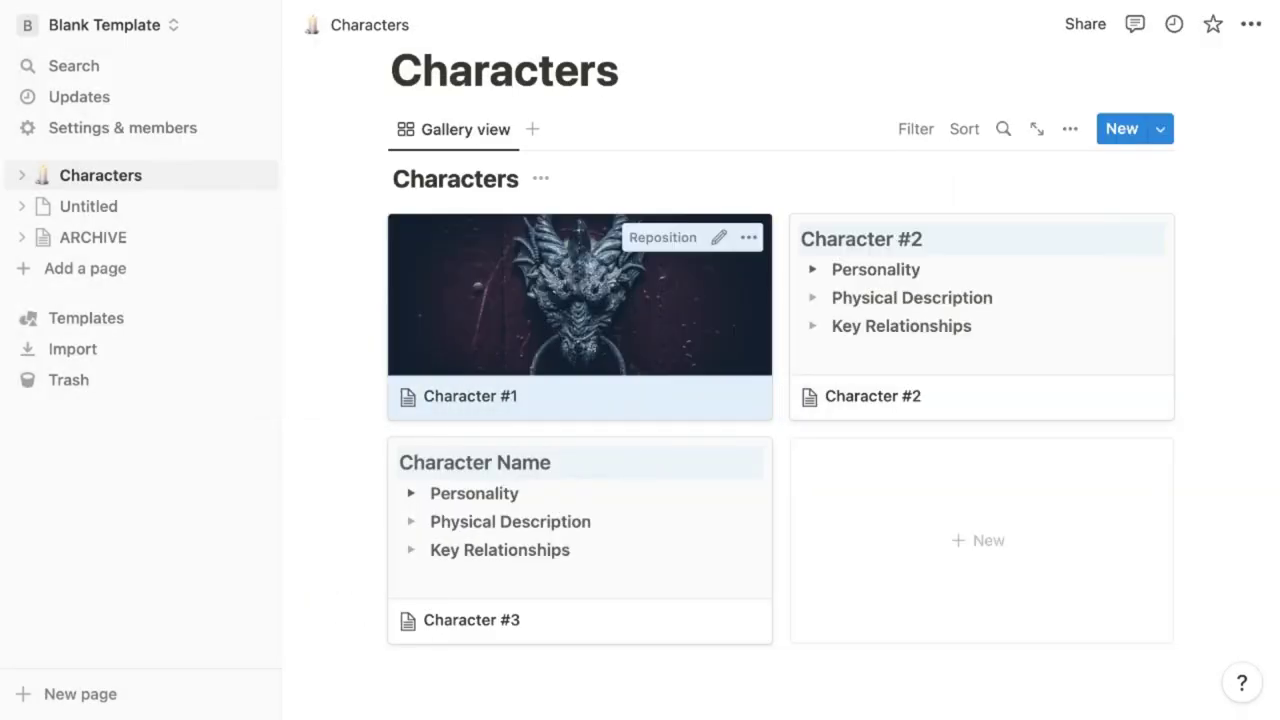
click(498, 318)
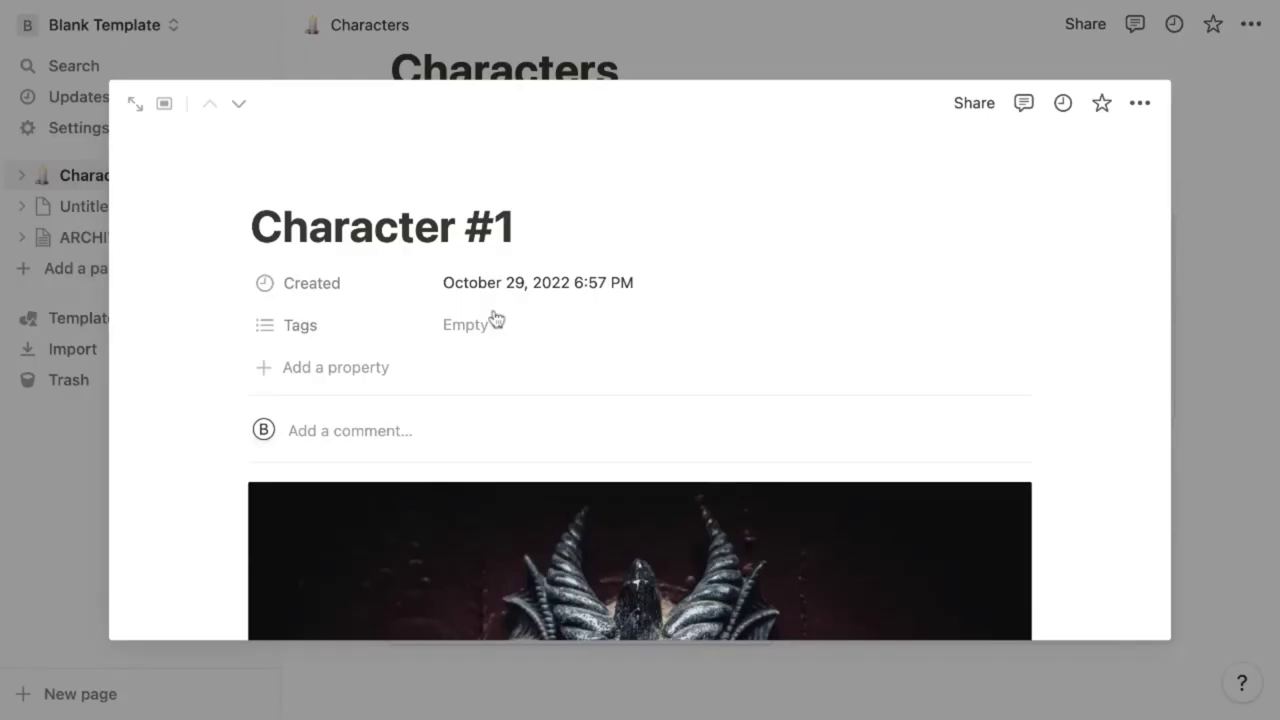
scroll(494, 320, down, 5)
Add a bullet linking Character #2 inside Character #1's Key Relationships toggle
scroll(366, 500, down, 3)
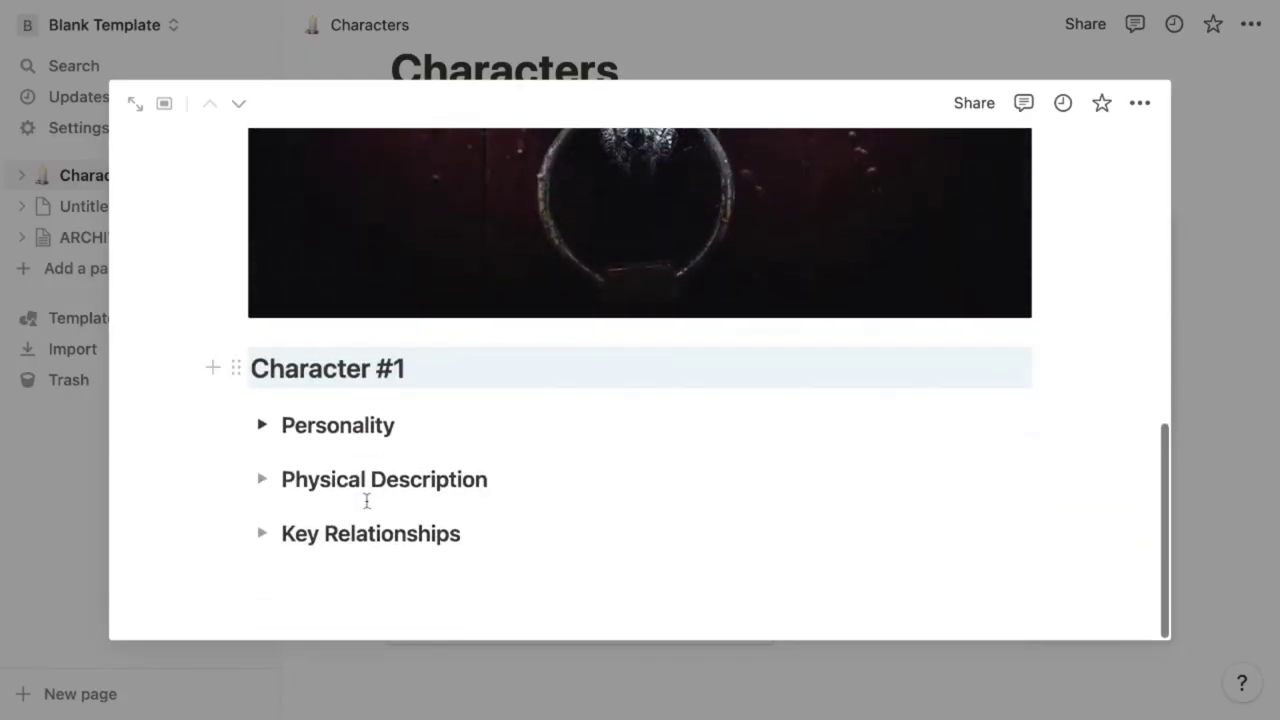
click(263, 535)
click(349, 572)
text(- )
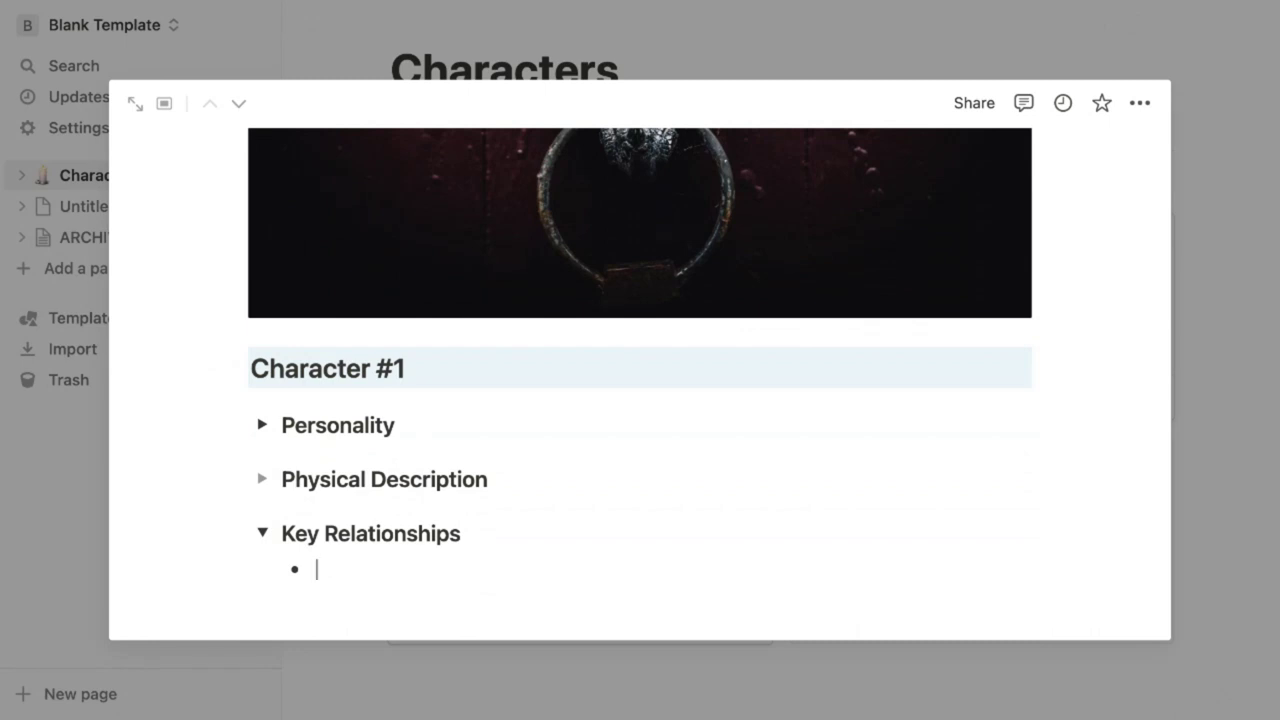
text(@Character)
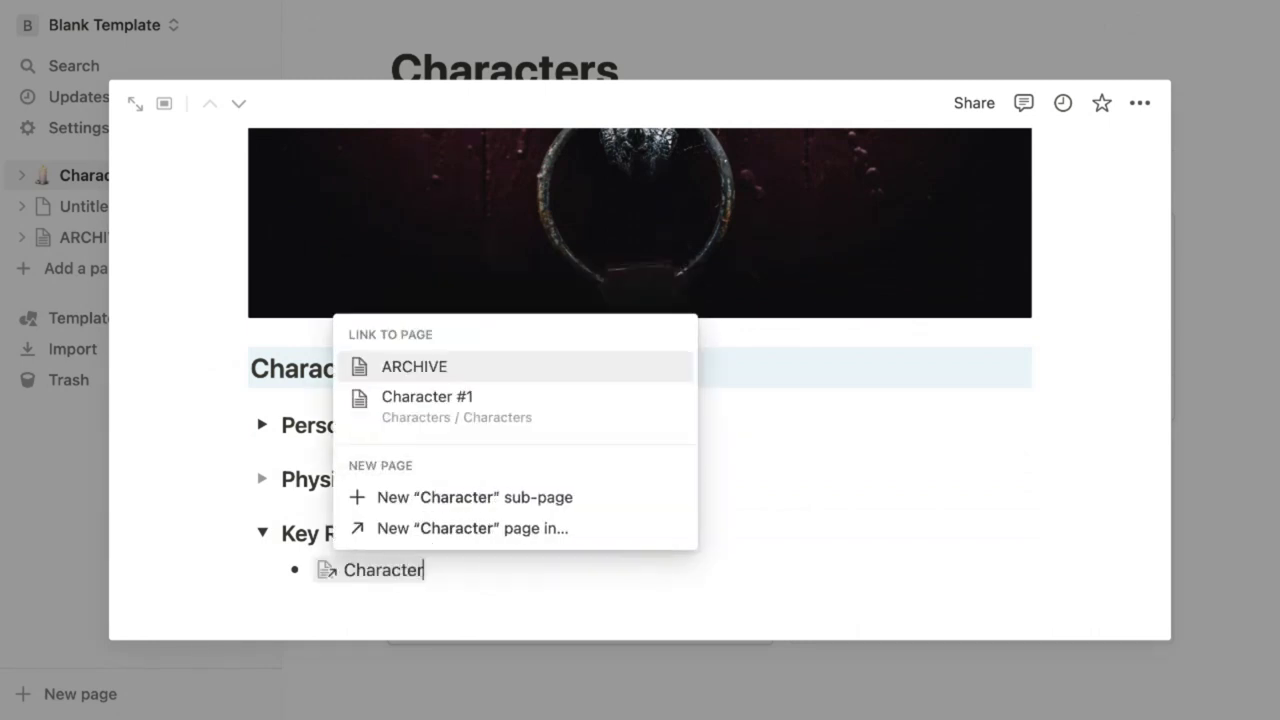
click(440, 420)
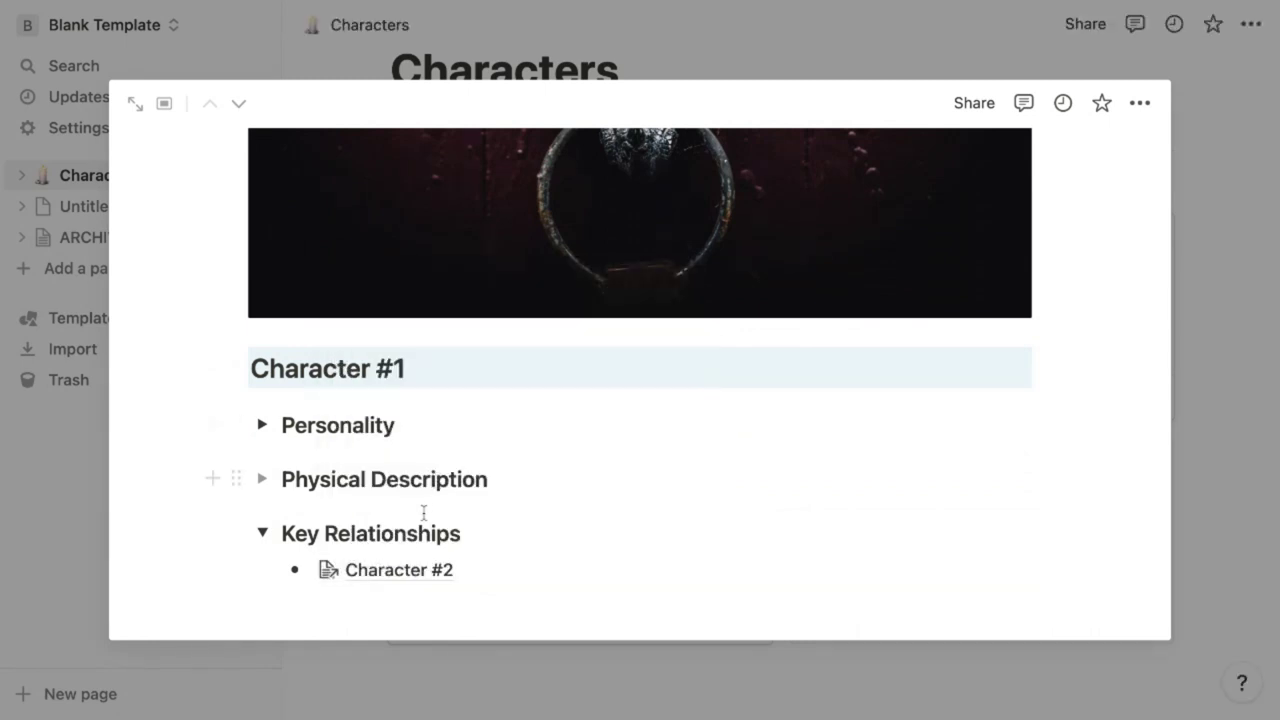
Confirm Character #2 shows a backlink to Character #1, then return to the gallery
click(383, 572)
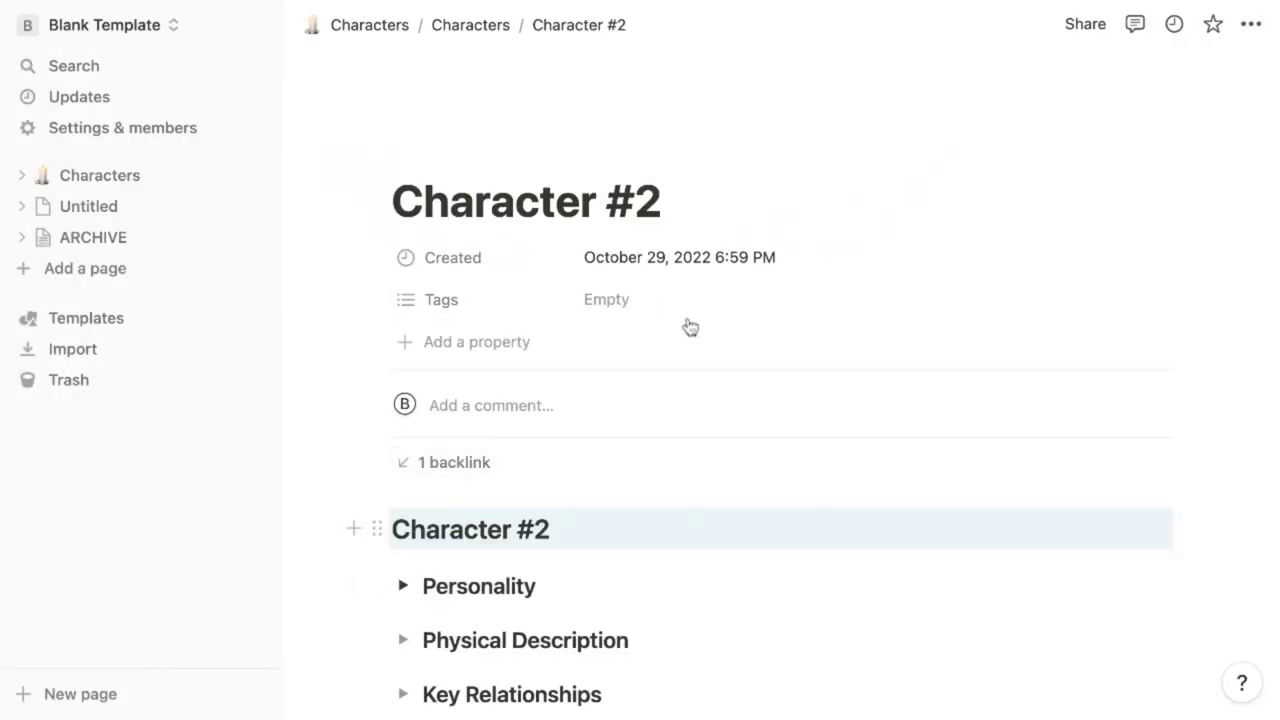
scroll(420, 400, down, 2)
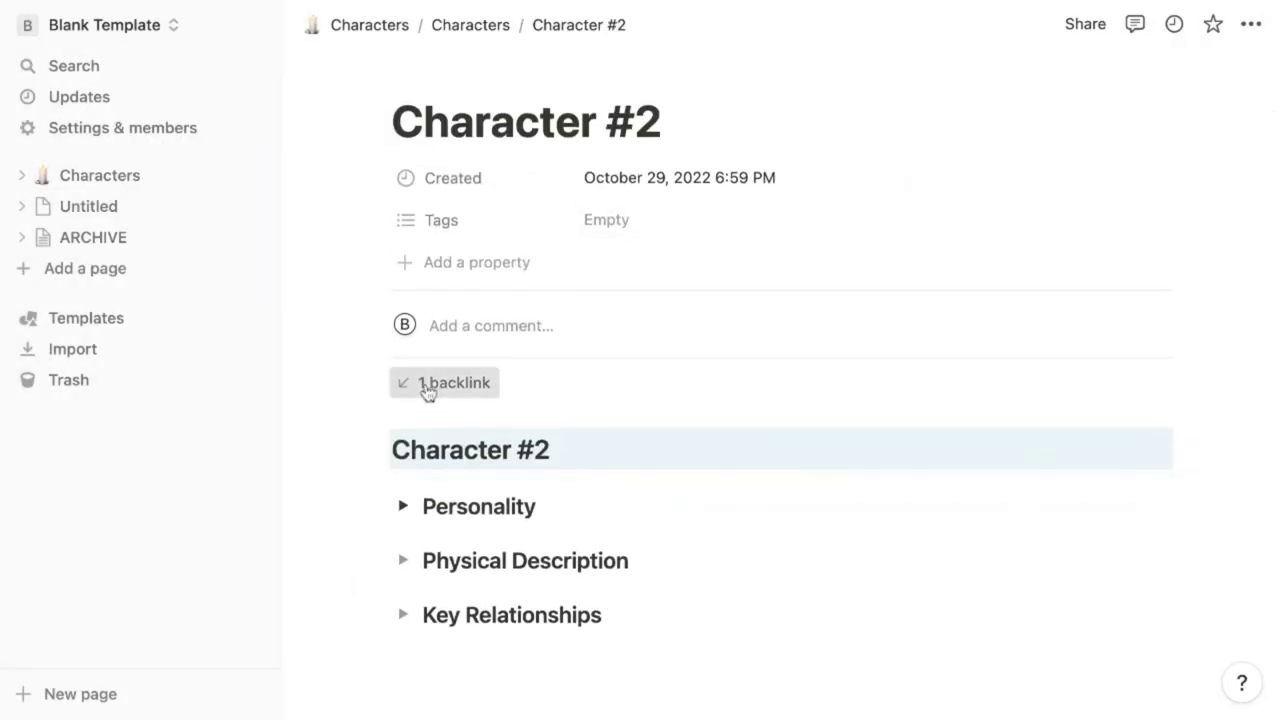
click(427, 390)
click(289, 457)
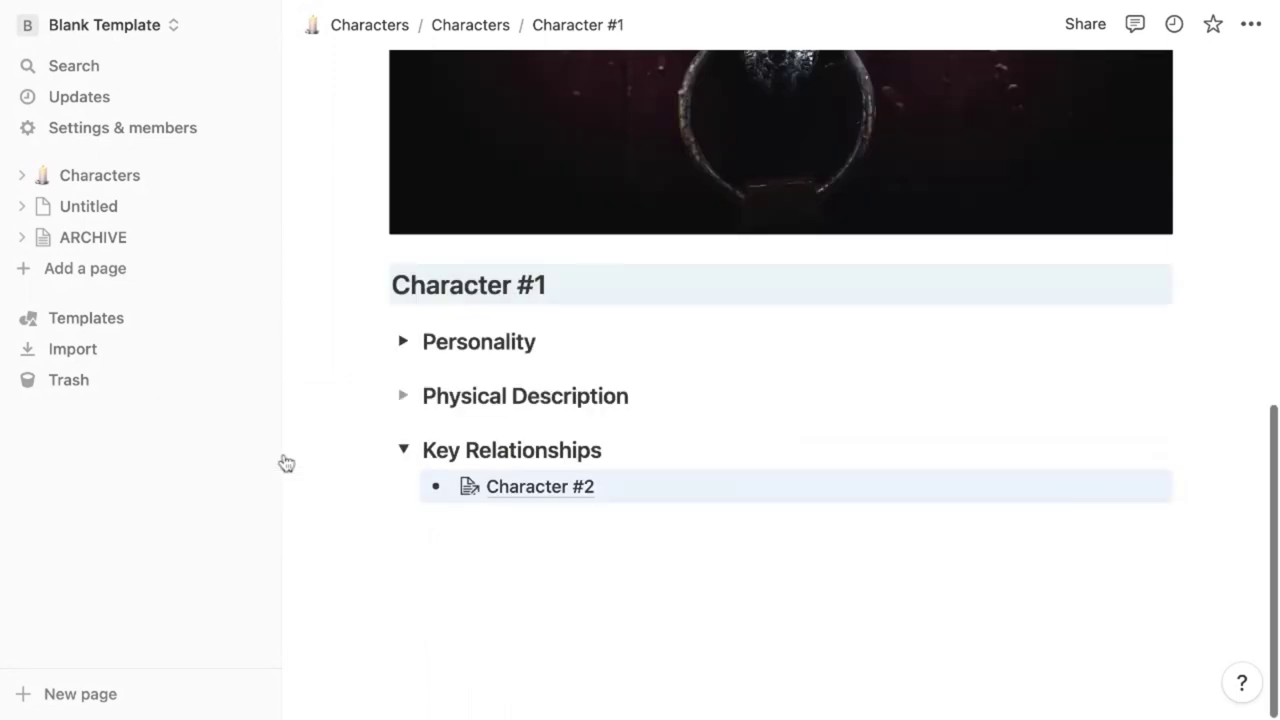
key(Escape)
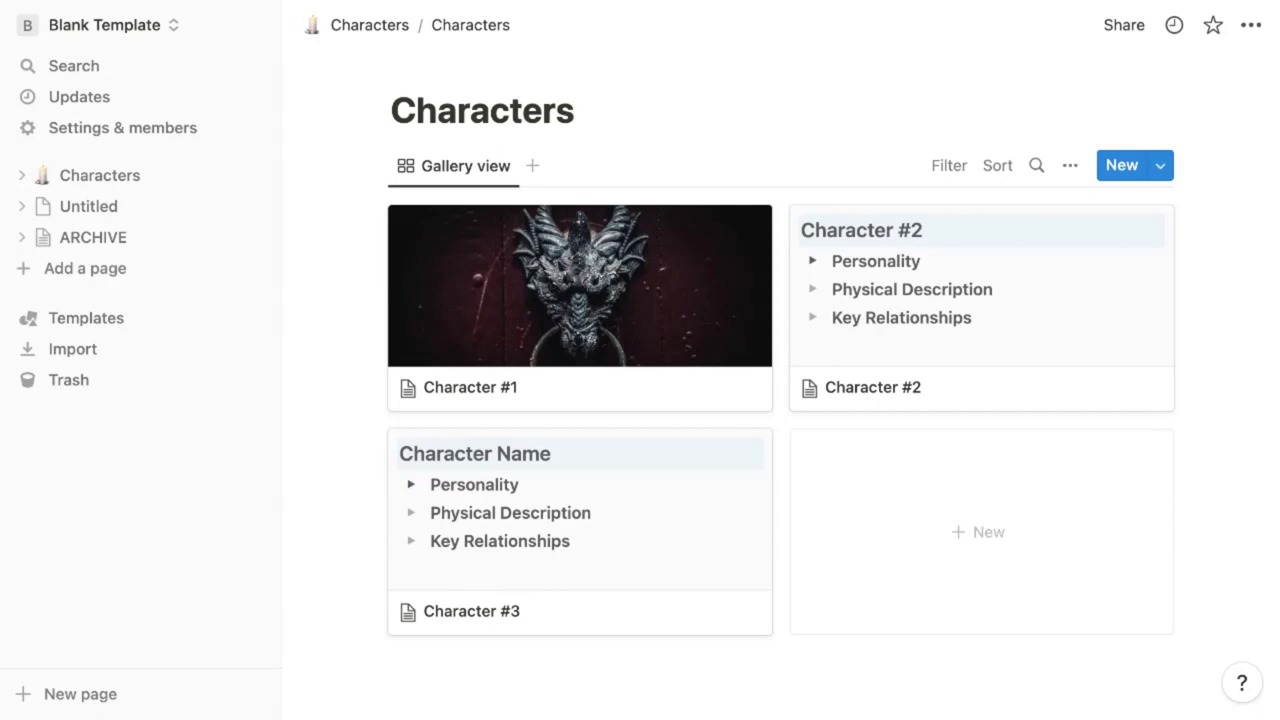
Start a /gallery command on a new line below the Characters gallery
scroll(662, 600, down, 1)
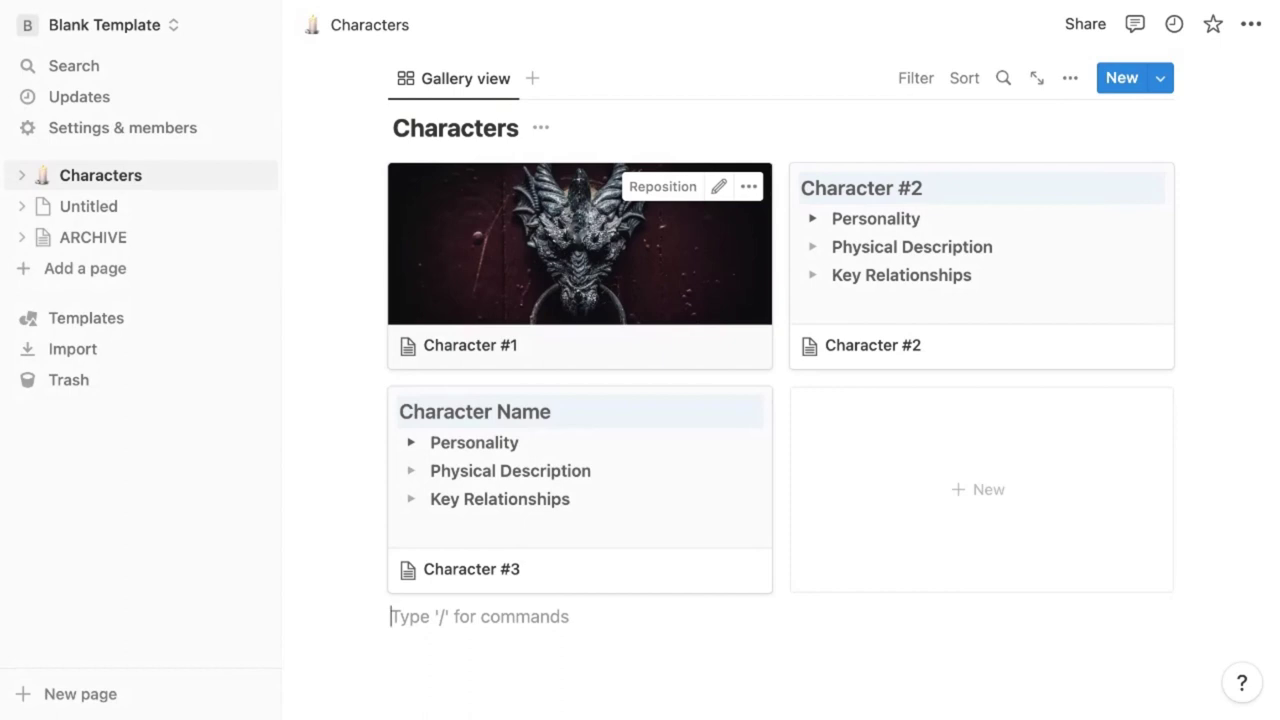
text(/gallery)
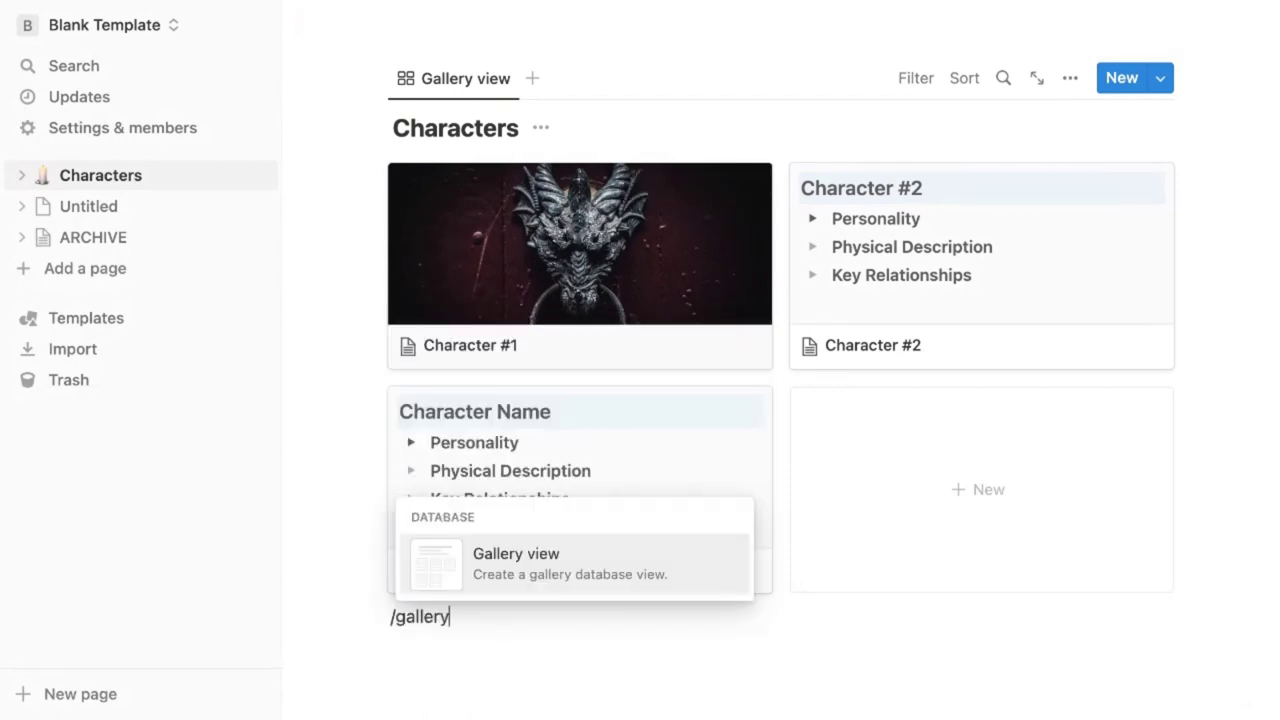
key(Return)
click(943, 606)
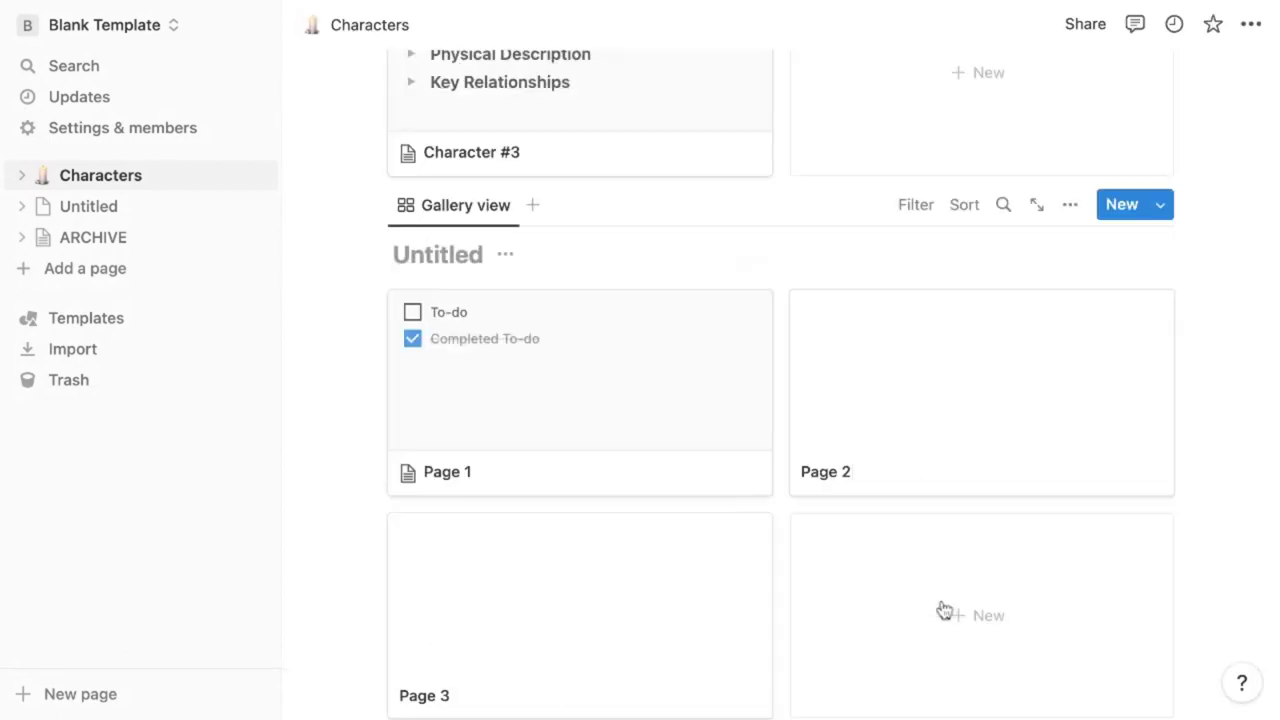
click(911, 391)
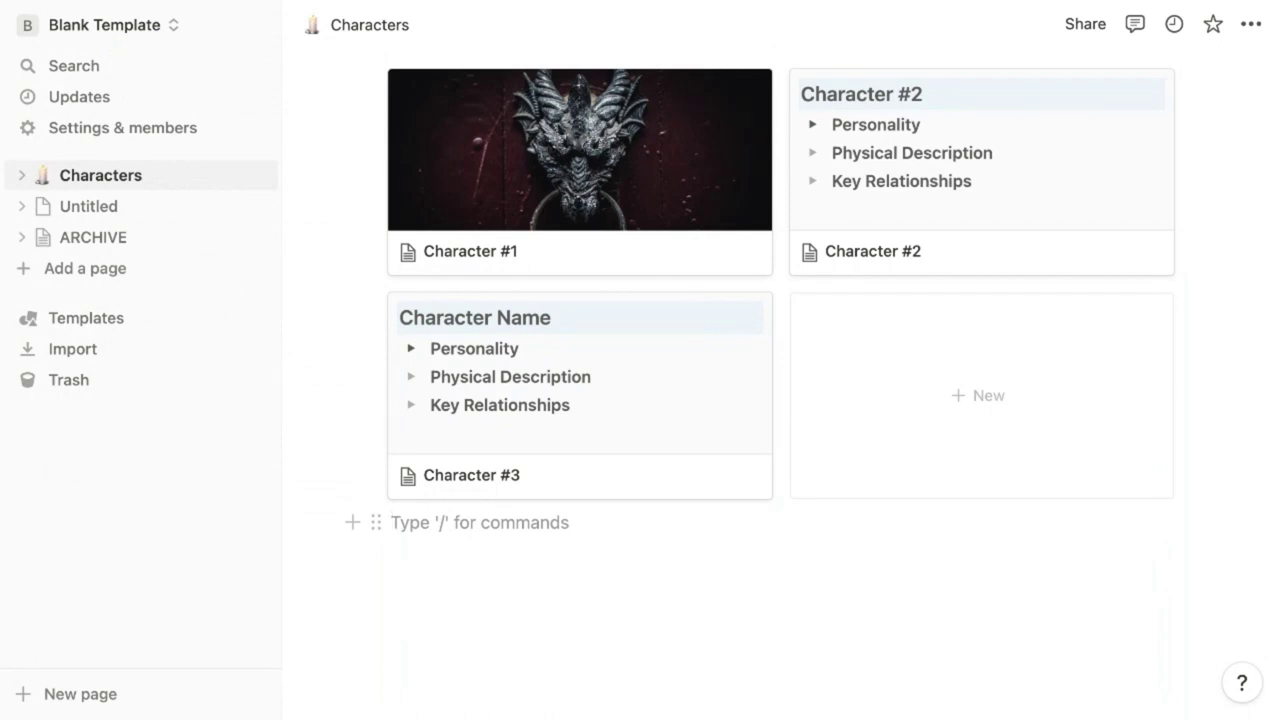
Insert a second gallery view below the first, using the Characters database as its source
text(/gallery)
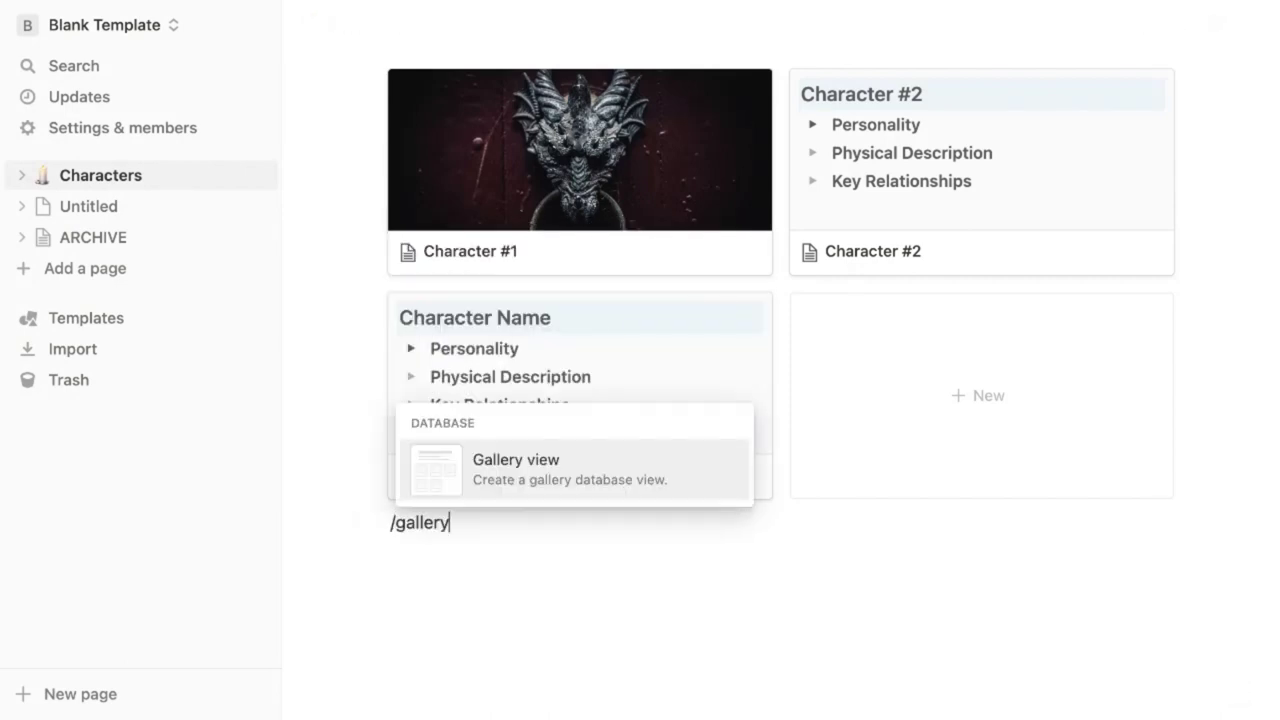
key(Return)
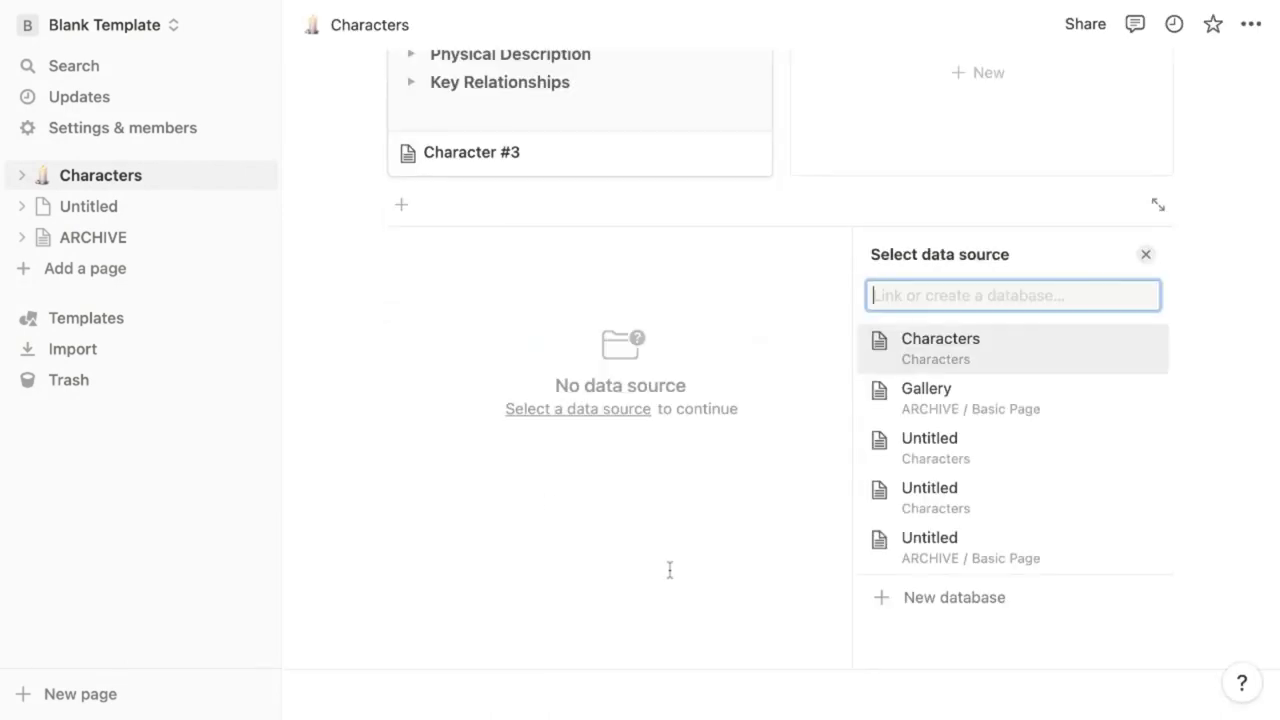
click(988, 341)
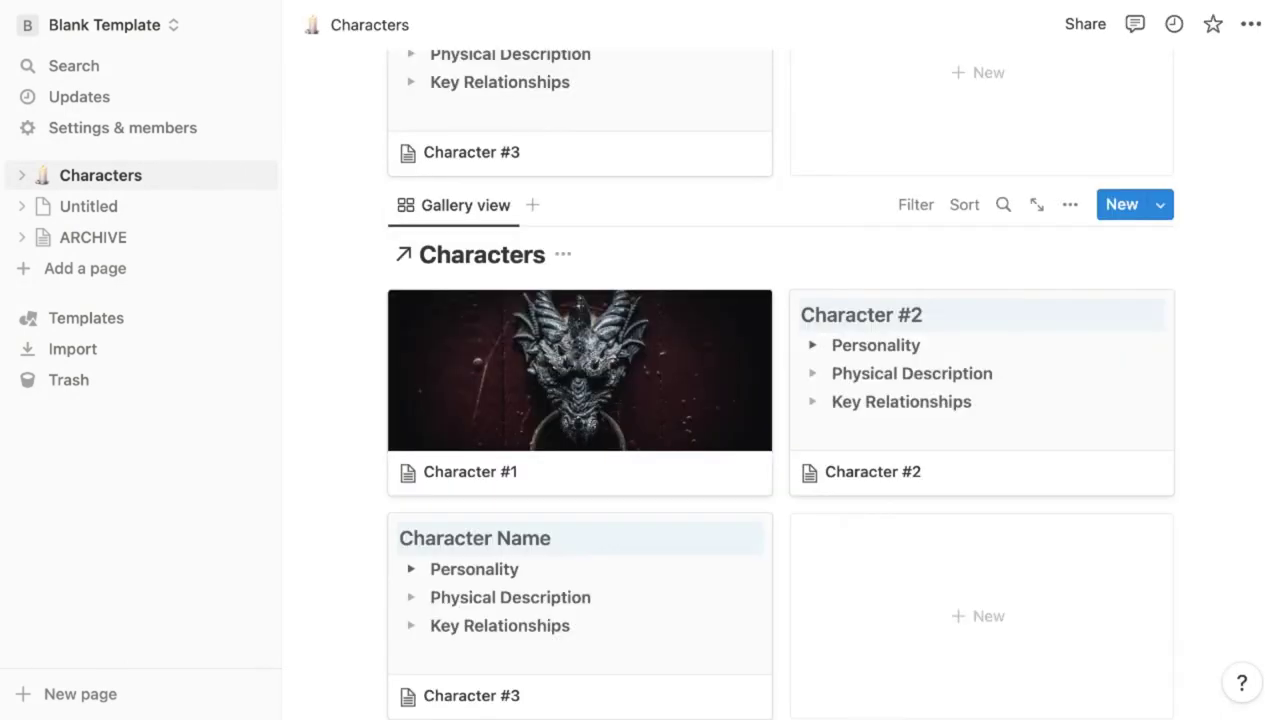
scroll(780, 400, down, 1)
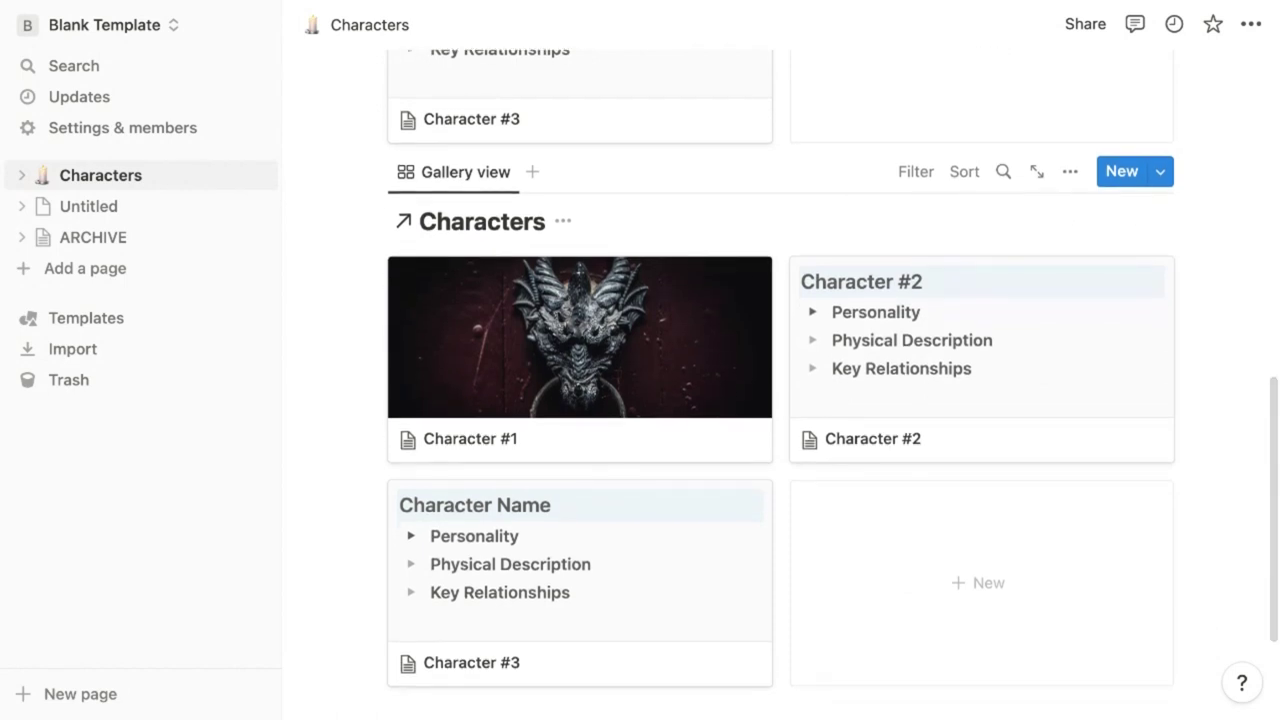
scroll(780, 400, down, 1)
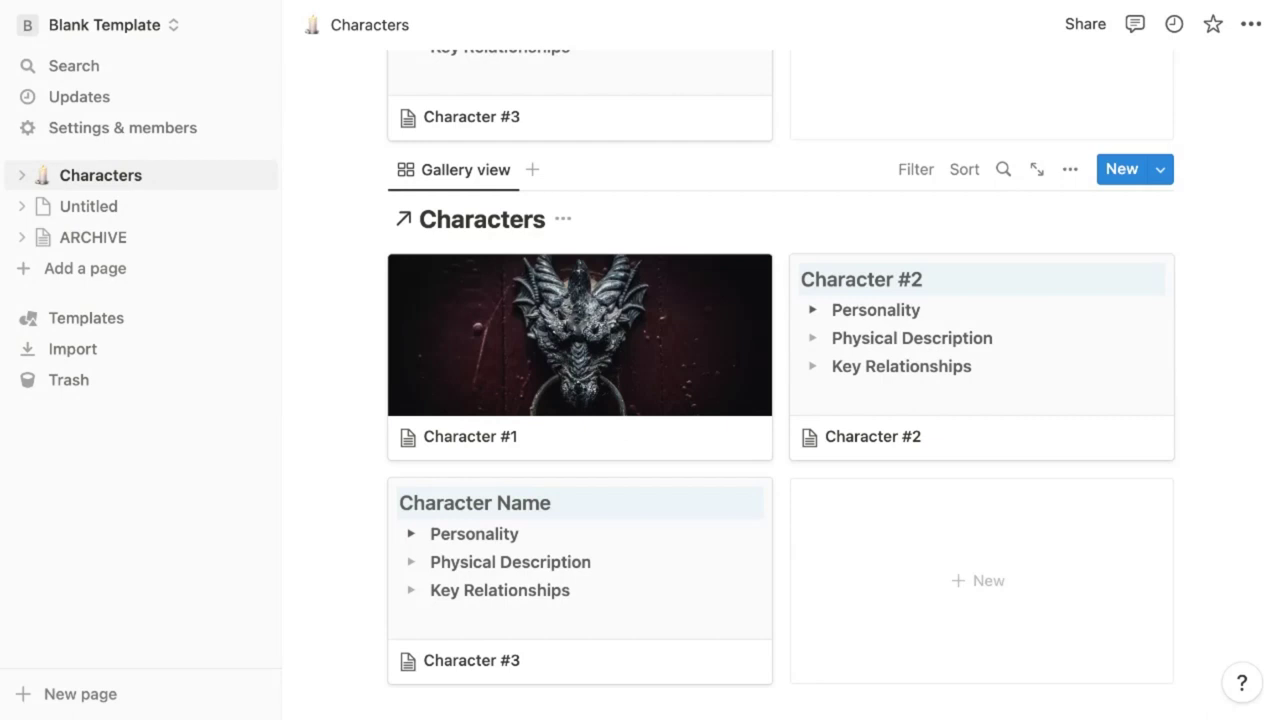
Add a Heading 2 titled 'Main Characters' above the first gallery
text(/head)
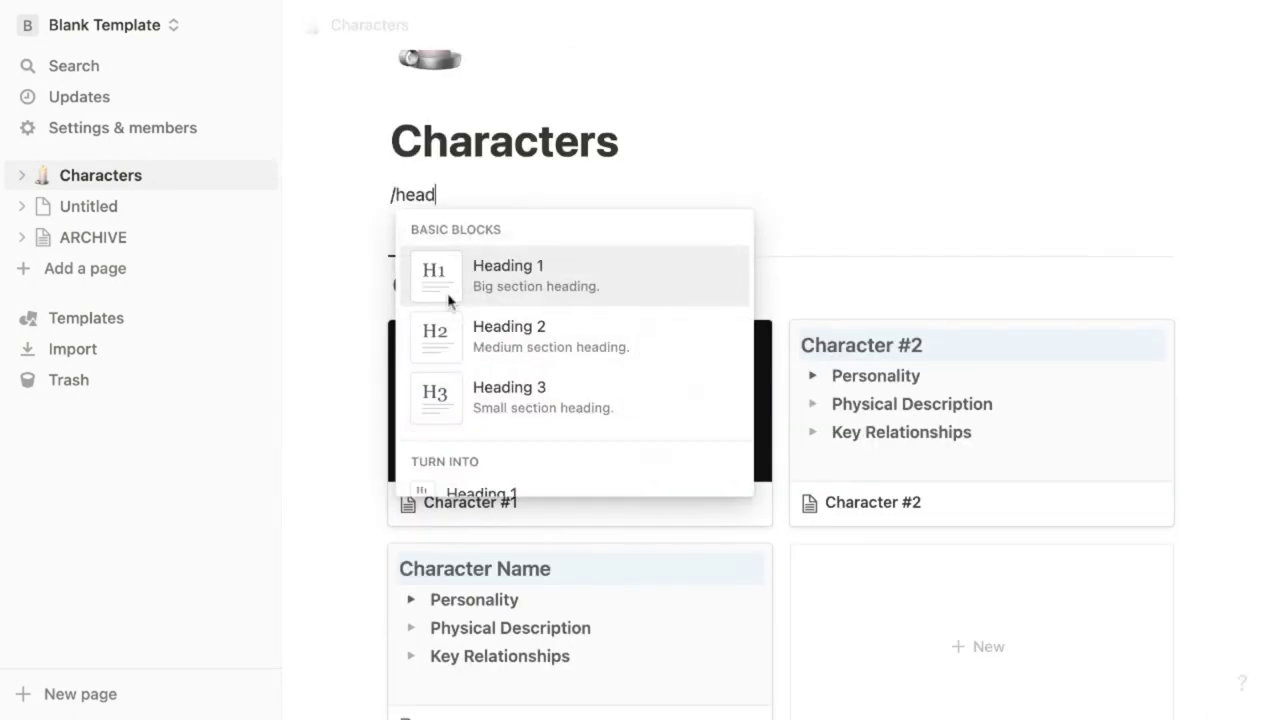
click(482, 336)
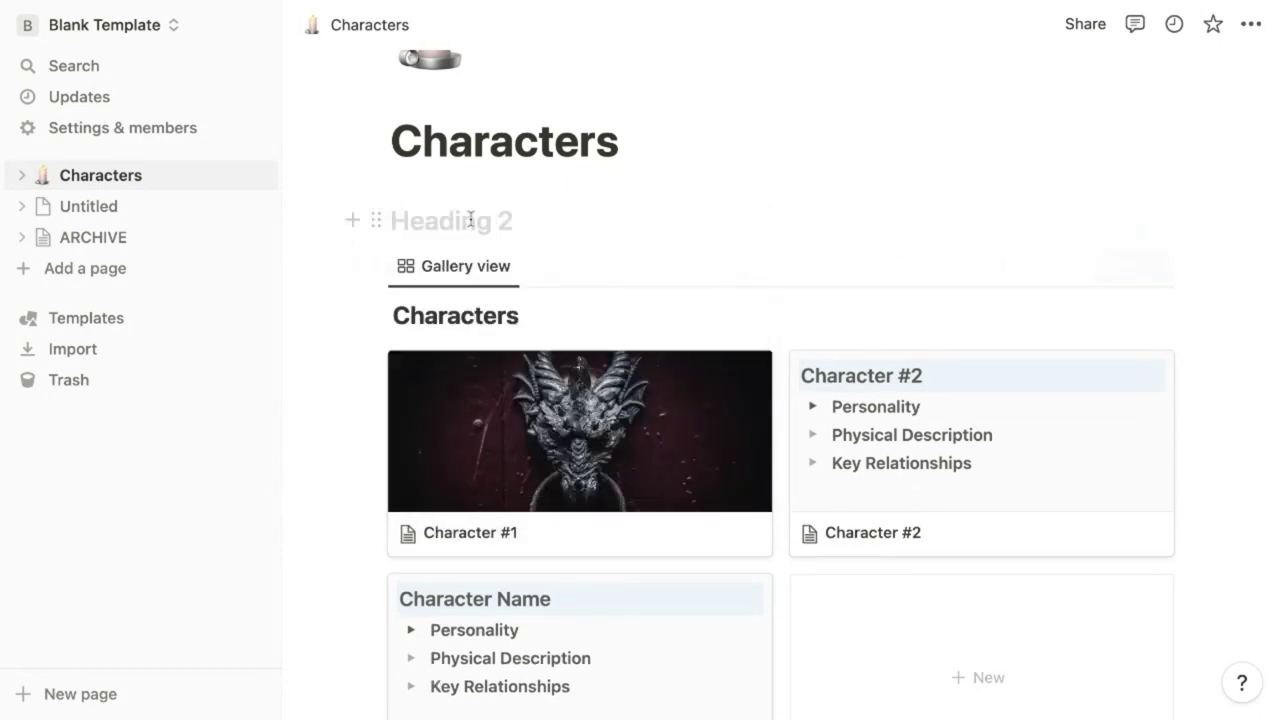
text(Main Characters)
Duplicate the heading, move the copy above the second gallery and rename it 'Villains'
click(371, 183)
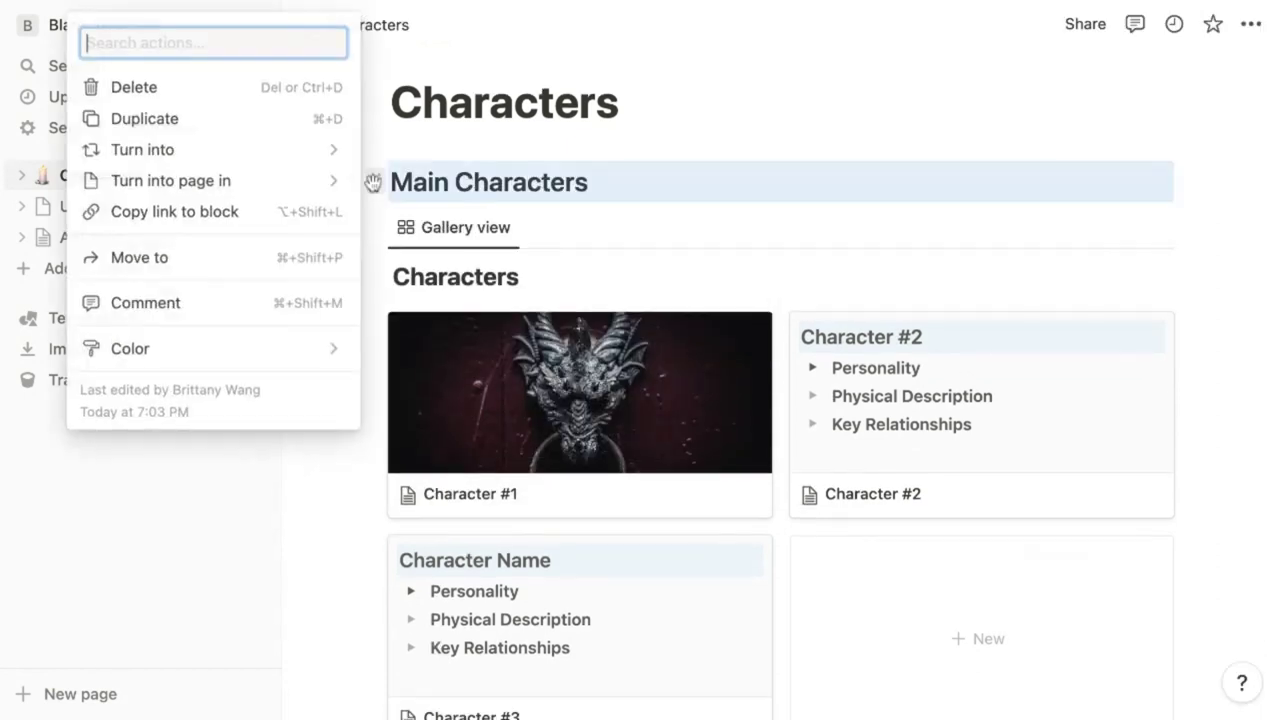
click(203, 120)
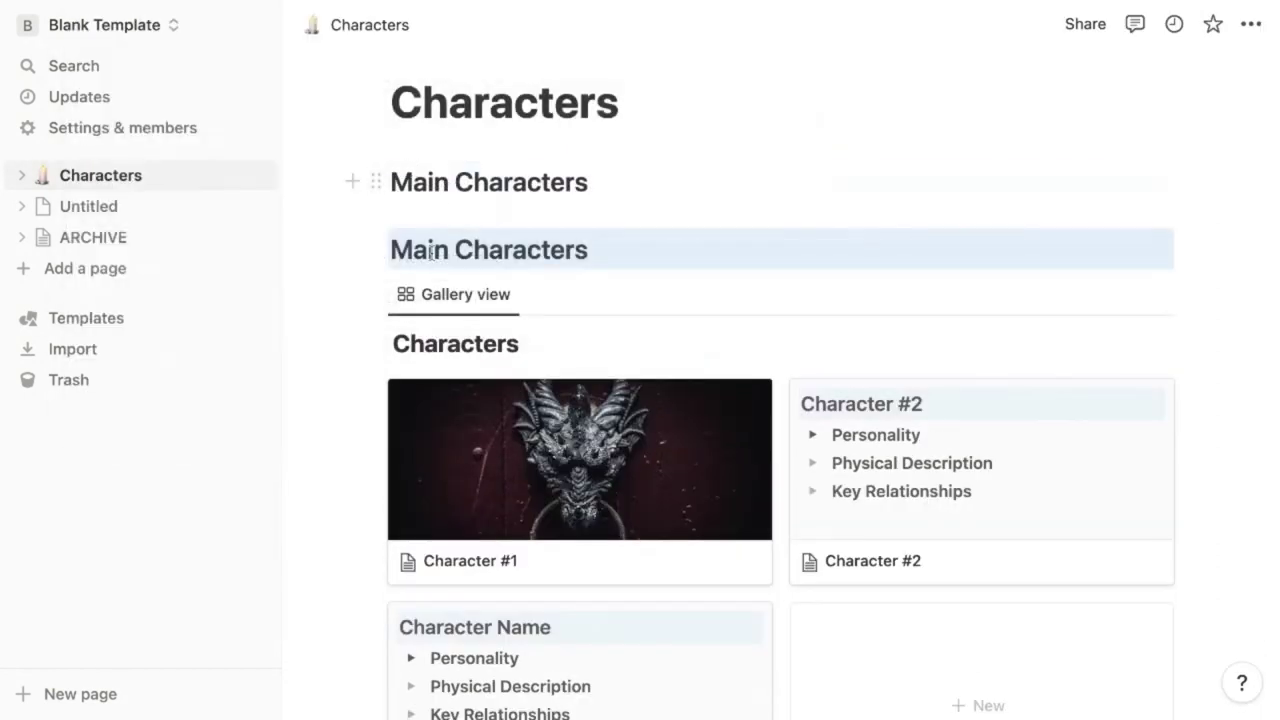
drag(376, 248, 494, 500)
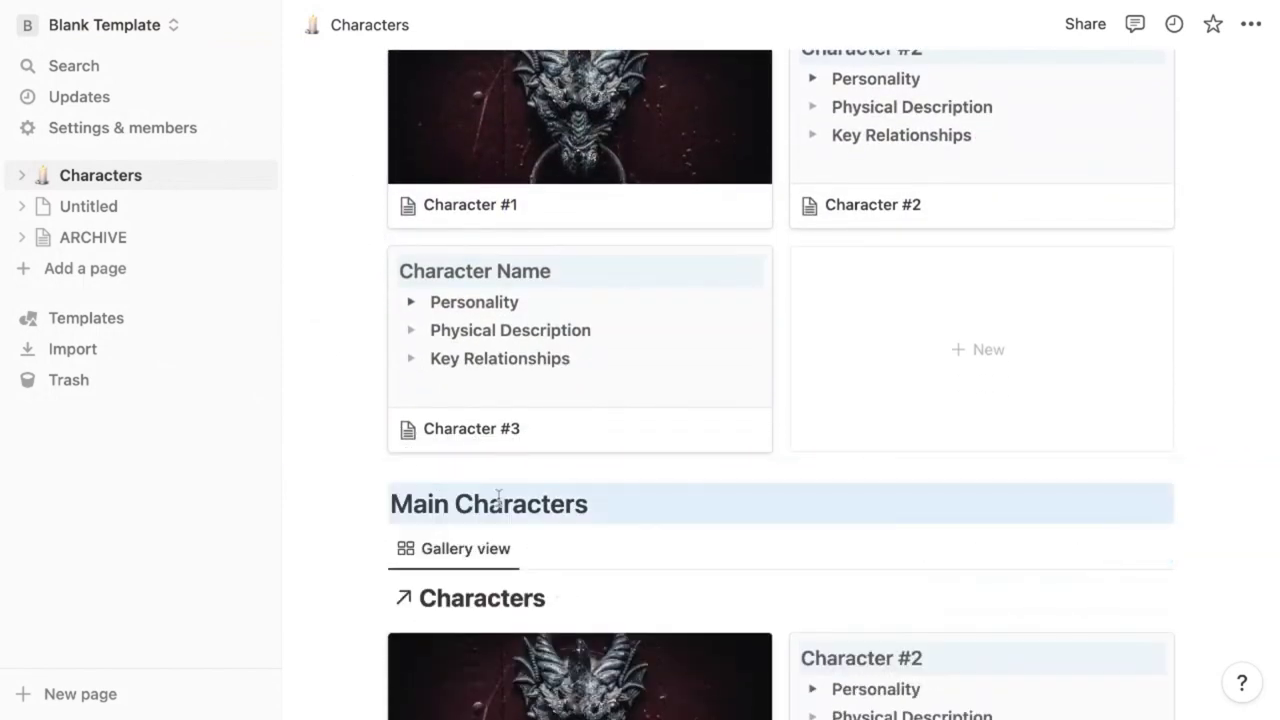
click(589, 503)
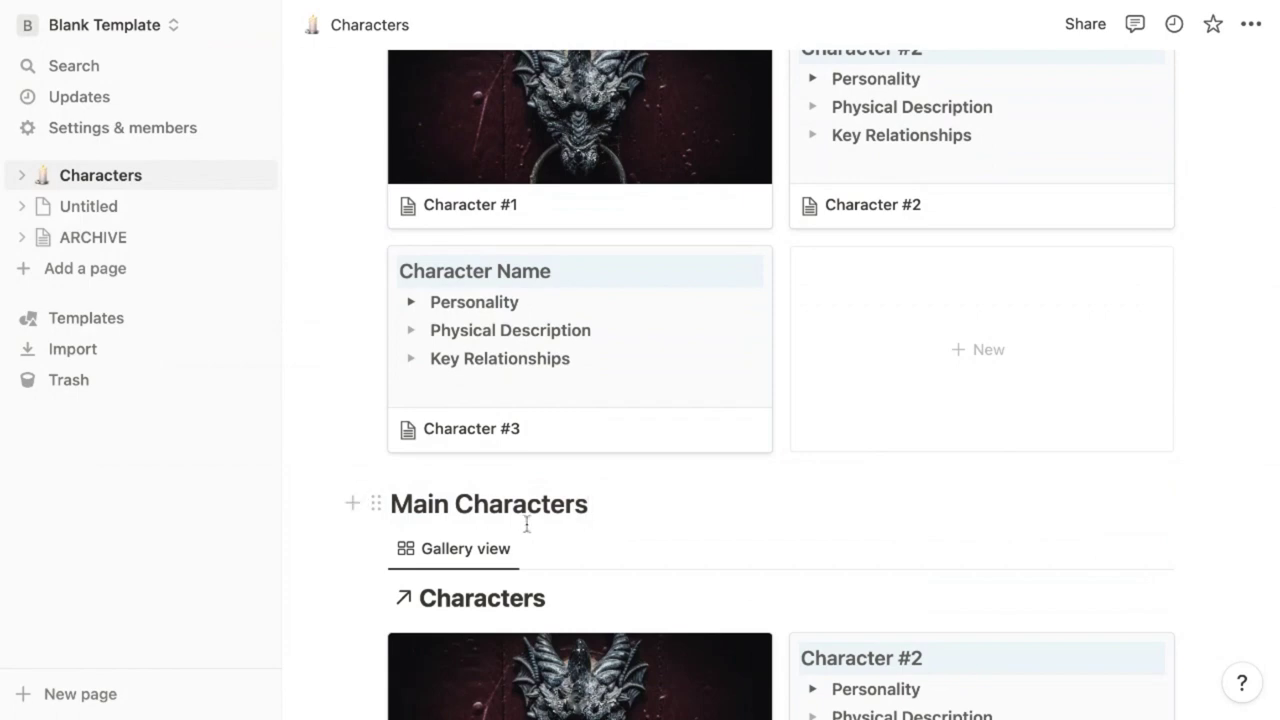
key(ctrl+a)
text(Villains)
scroll(623, 454, up, 2)
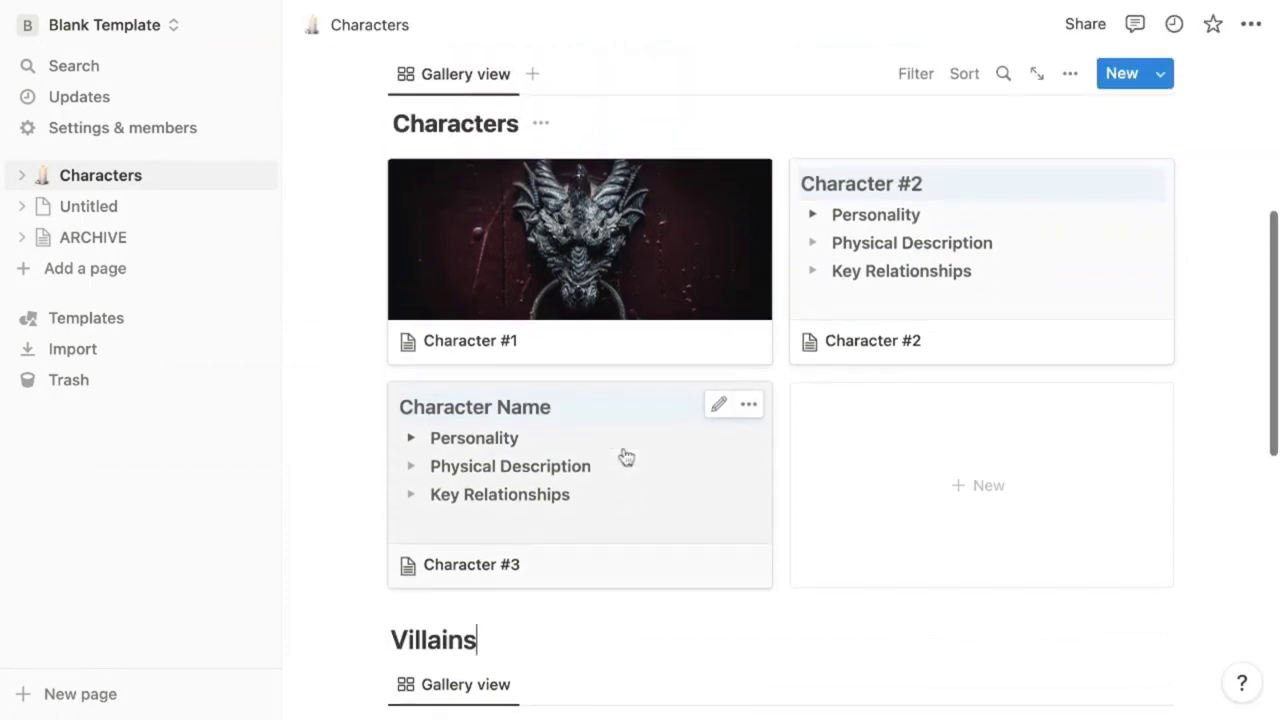
Create the Tags options Main Character, Villain and Side Character for the character cards
click(582, 256)
click(472, 328)
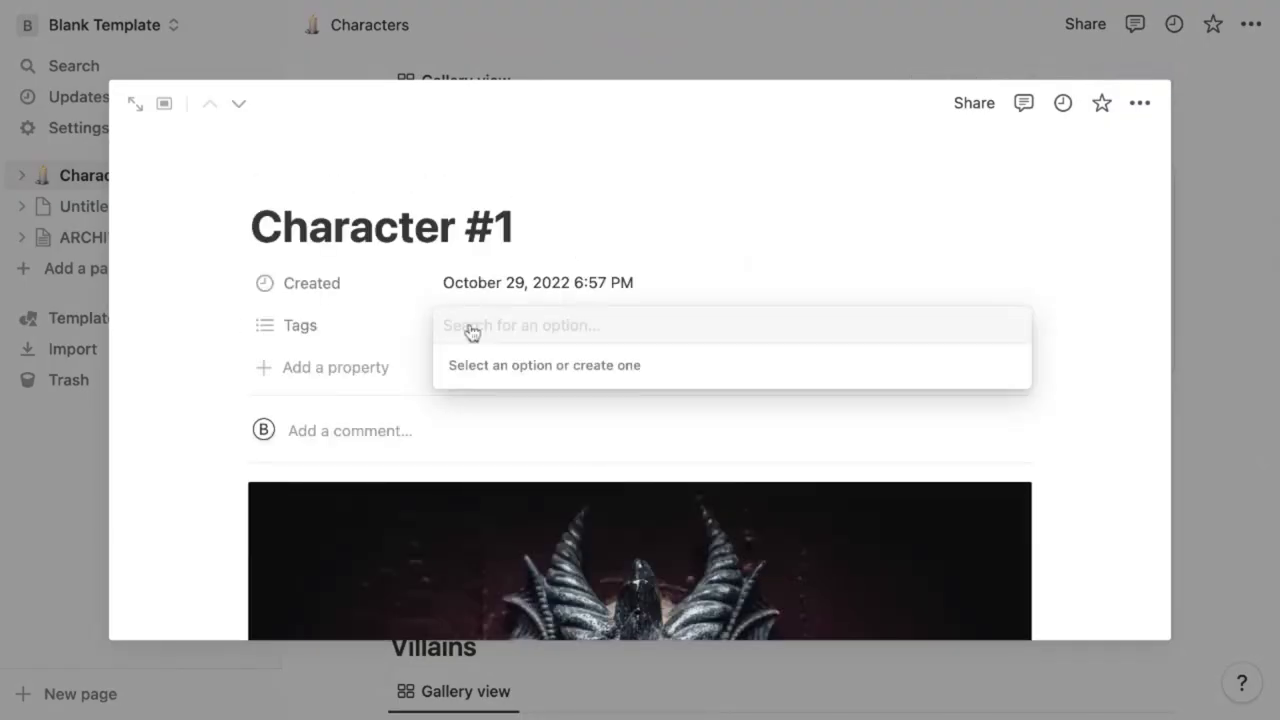
text(Main Characte)
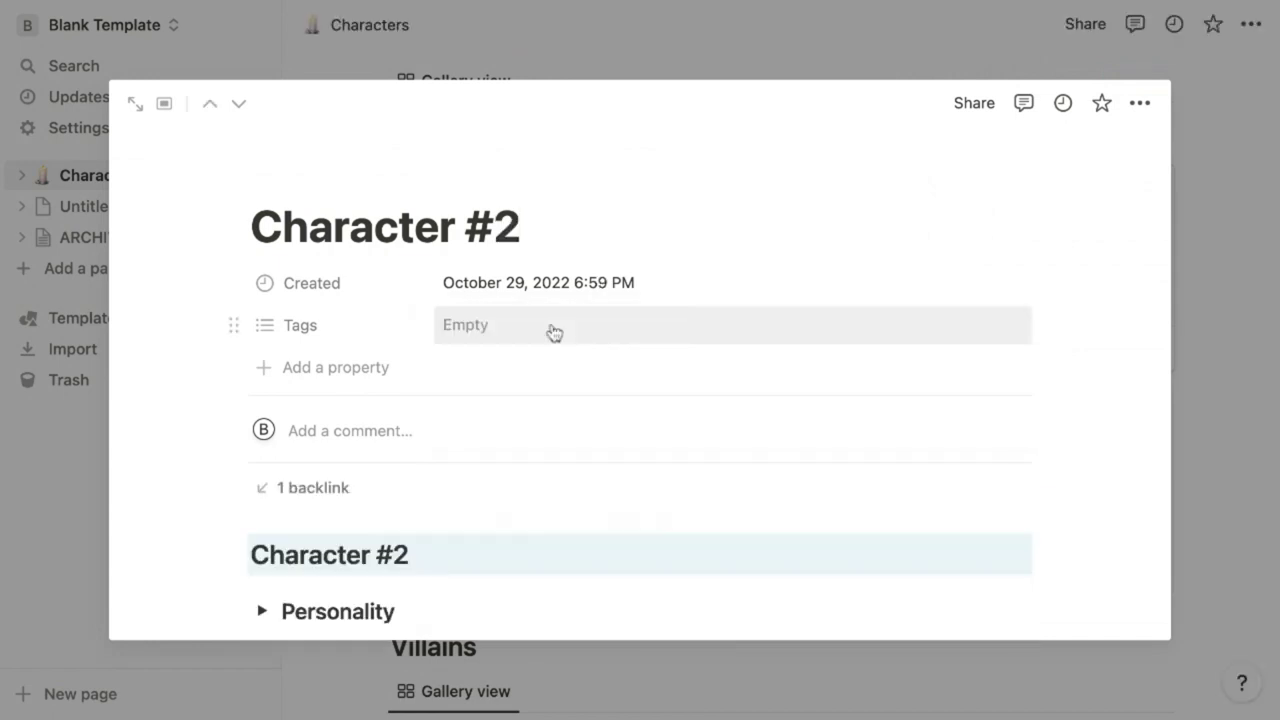
click(553, 332)
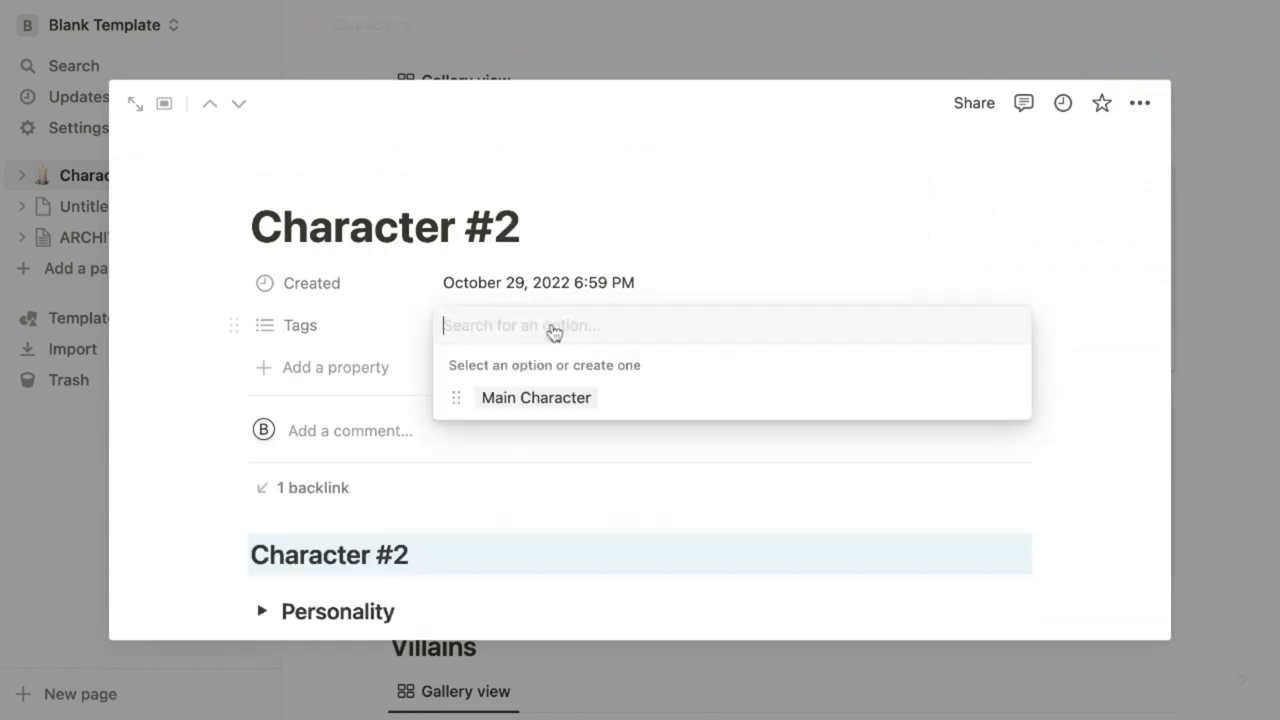
text(Villai)
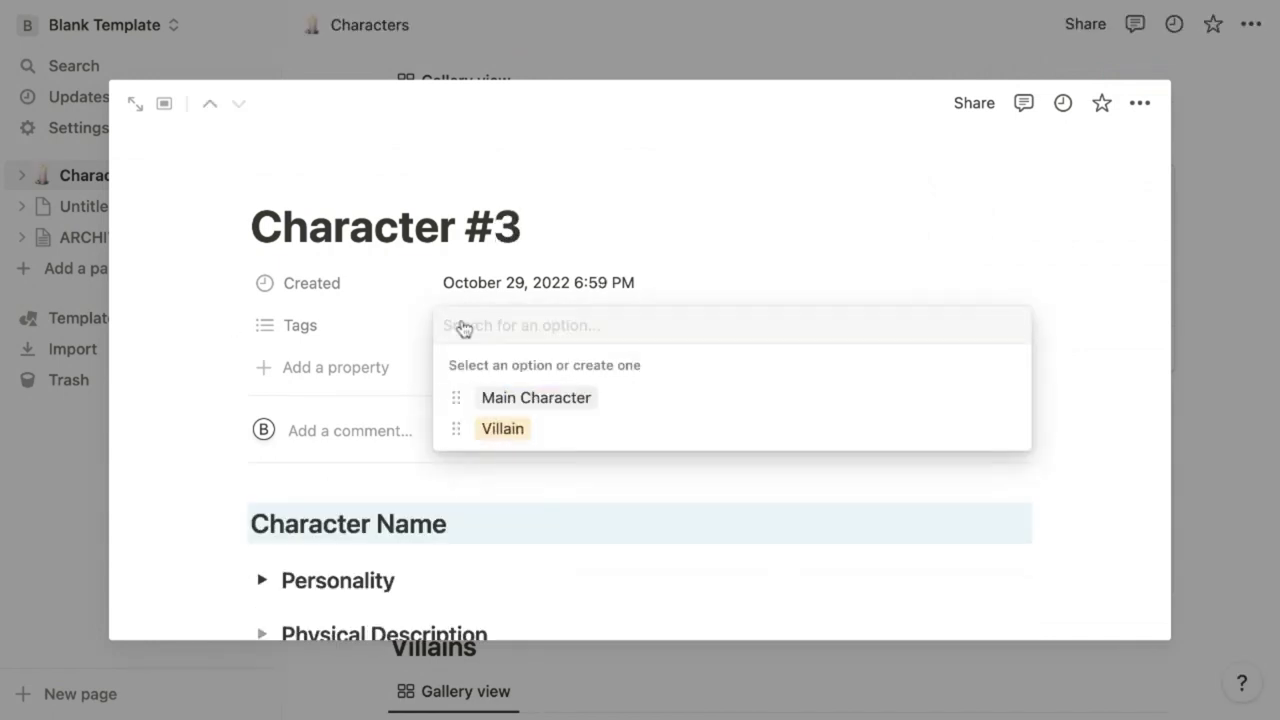
text(Side Charact)
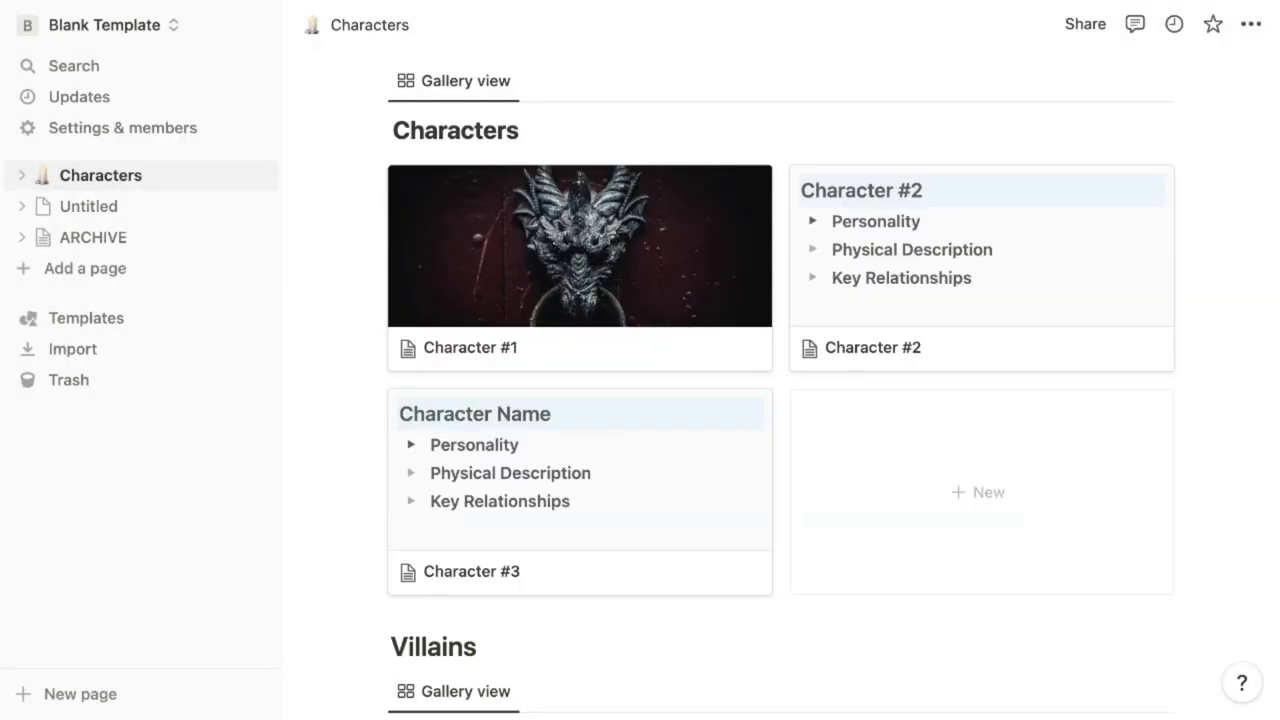
scroll(780, 400, down, 5)
scroll(780, 400, down, 3)
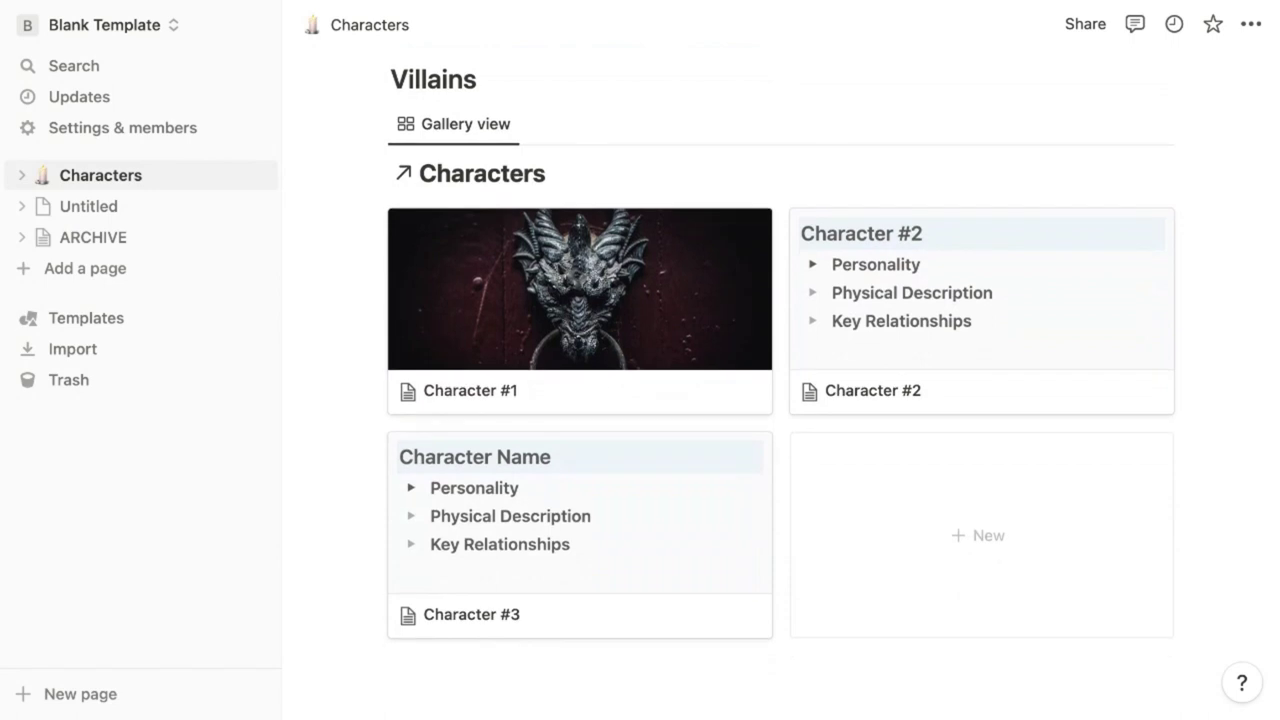
Filter the Villains gallery by Tags to show only Villain characters
click(918, 125)
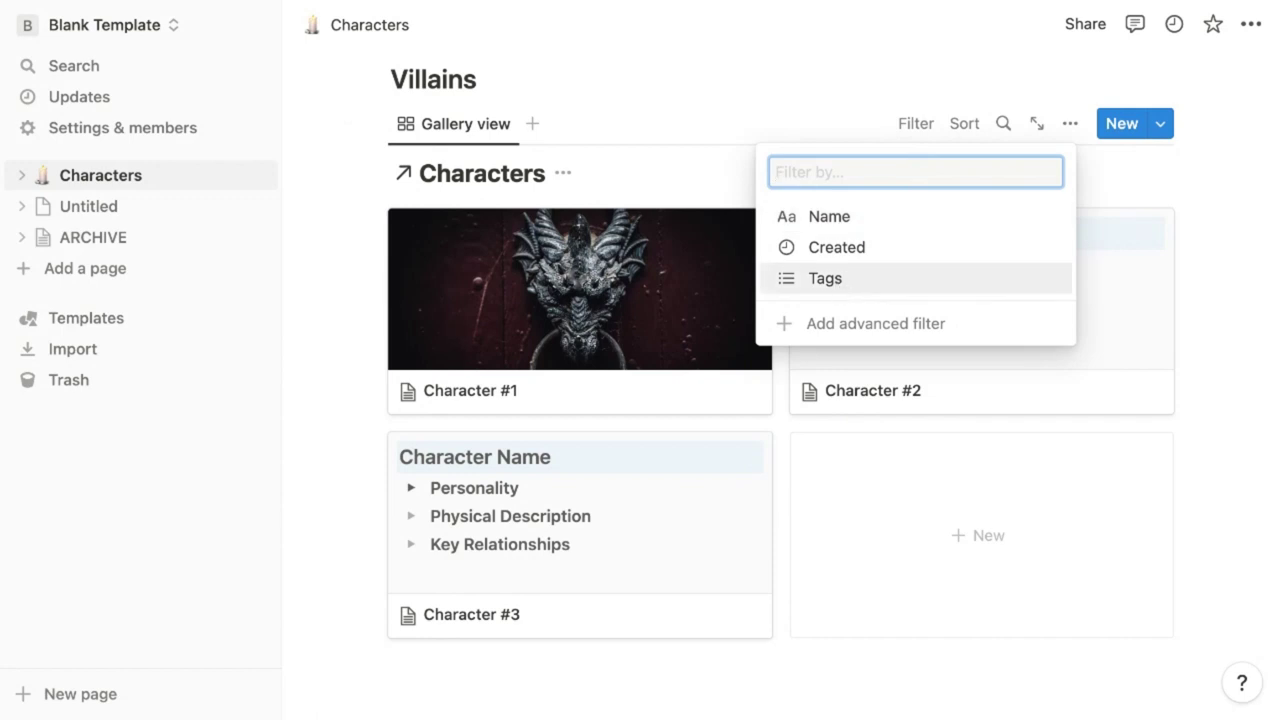
click(825, 278)
click(340, 350)
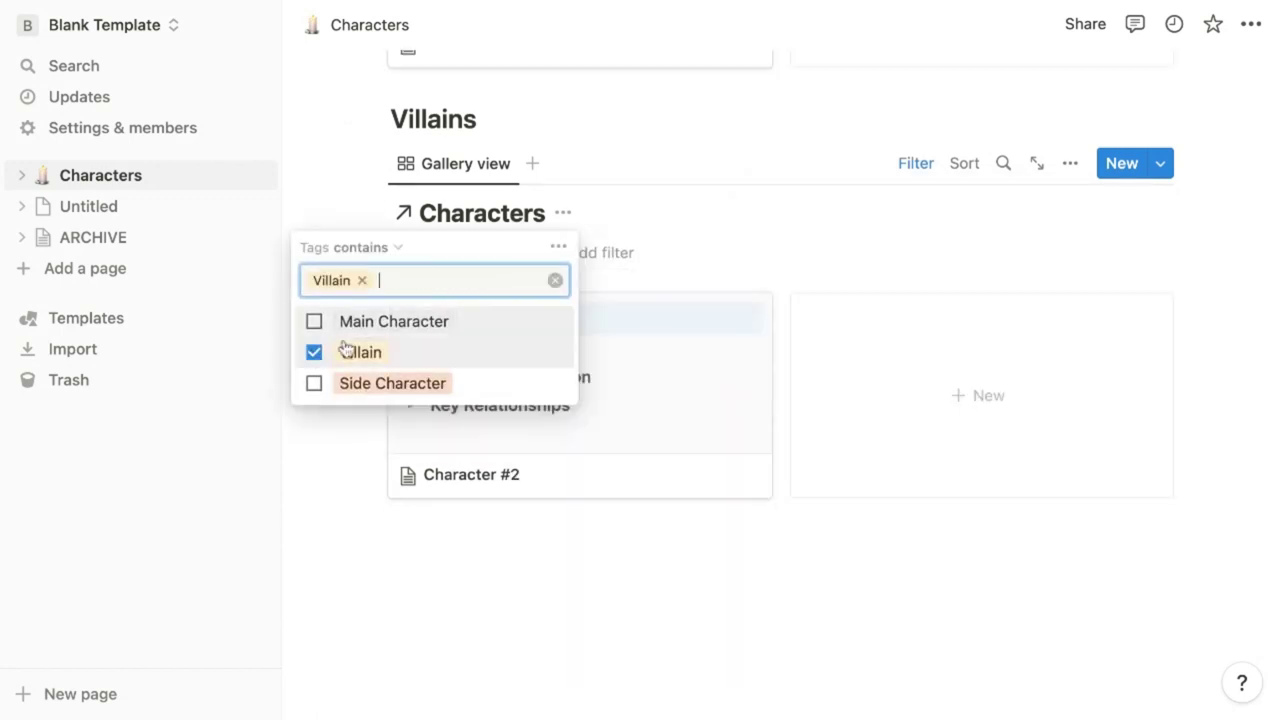
key(Escape)
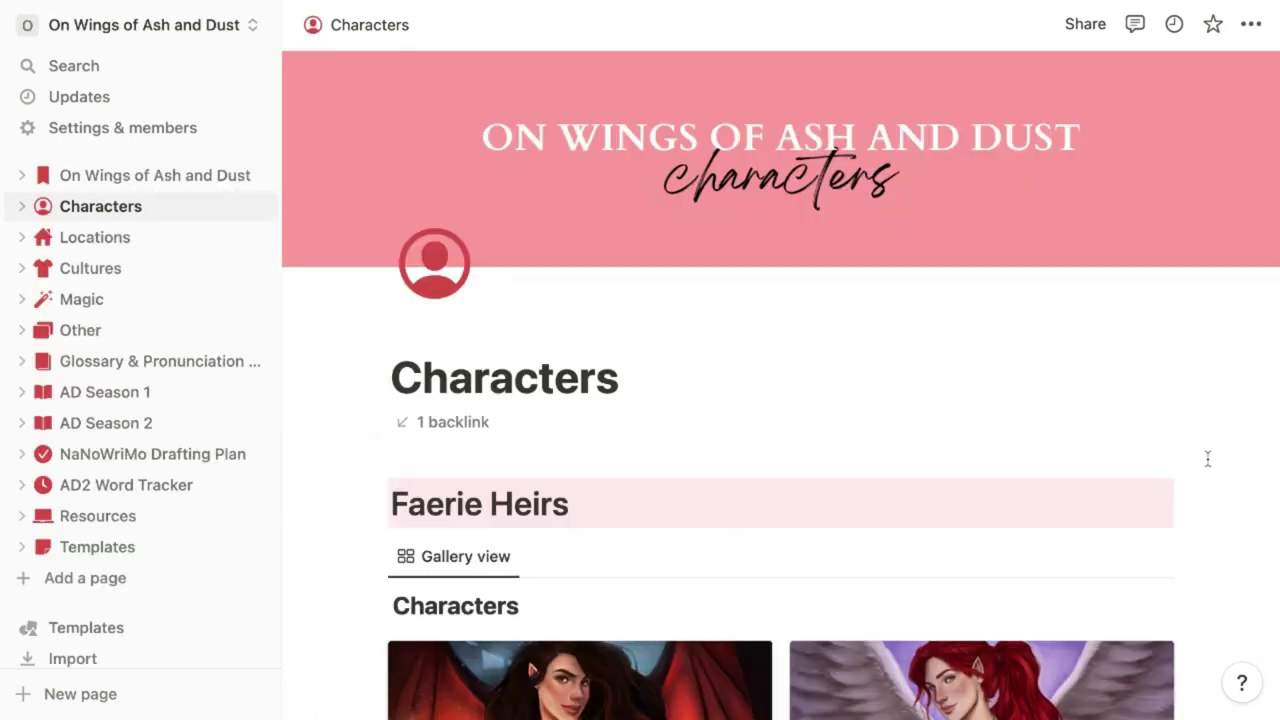
scroll(1208, 458, down, 3)
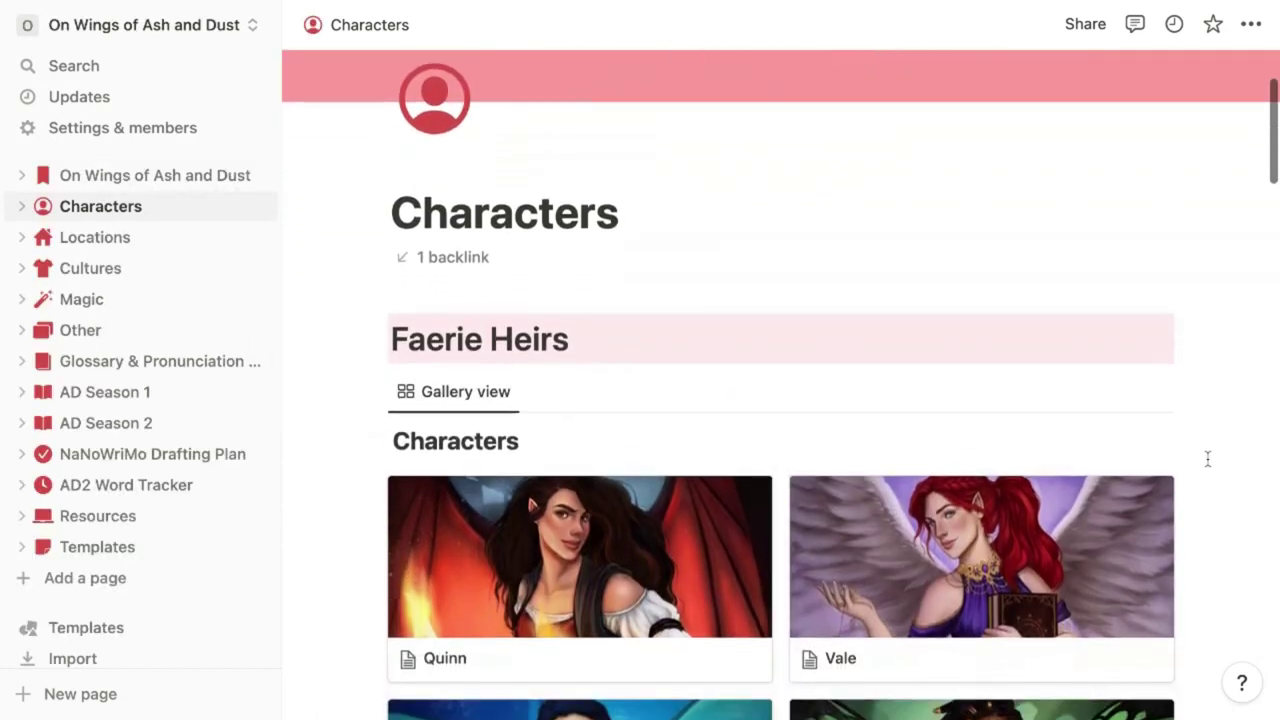
Look over Quinn's character page, then return to the galleries
scroll(1208, 458, down, 3)
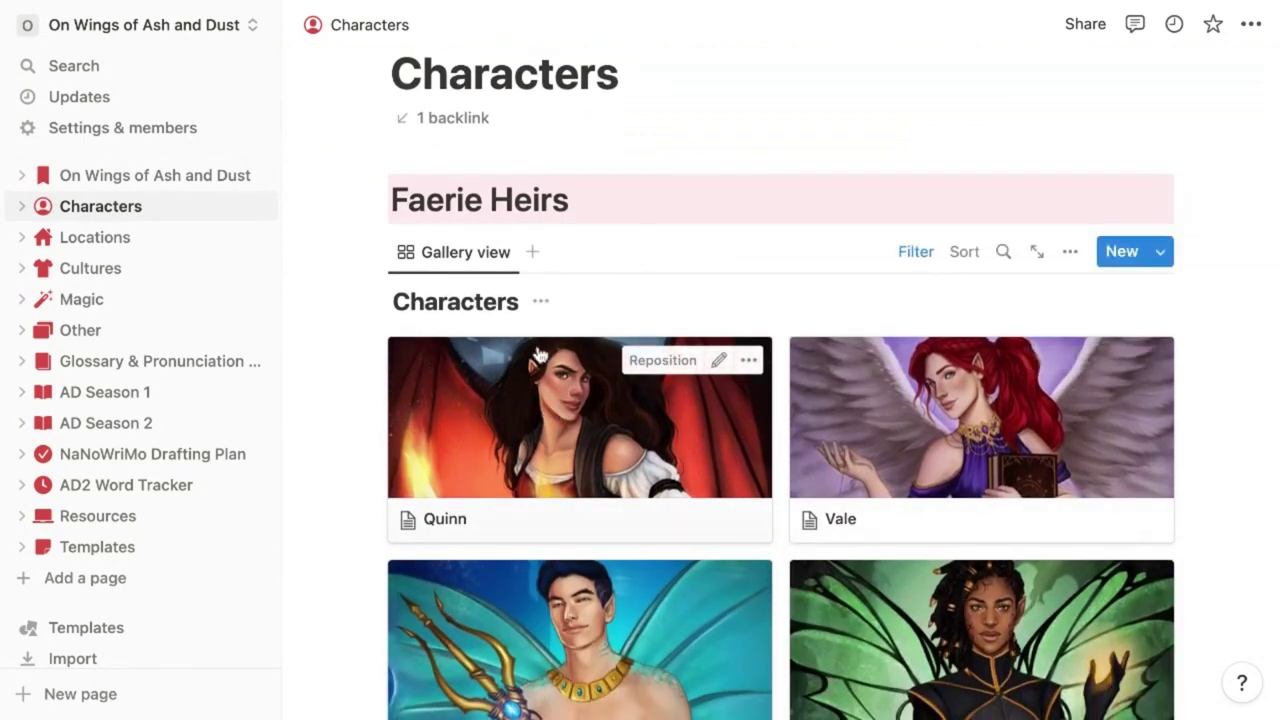
scroll(538, 355, down, 10)
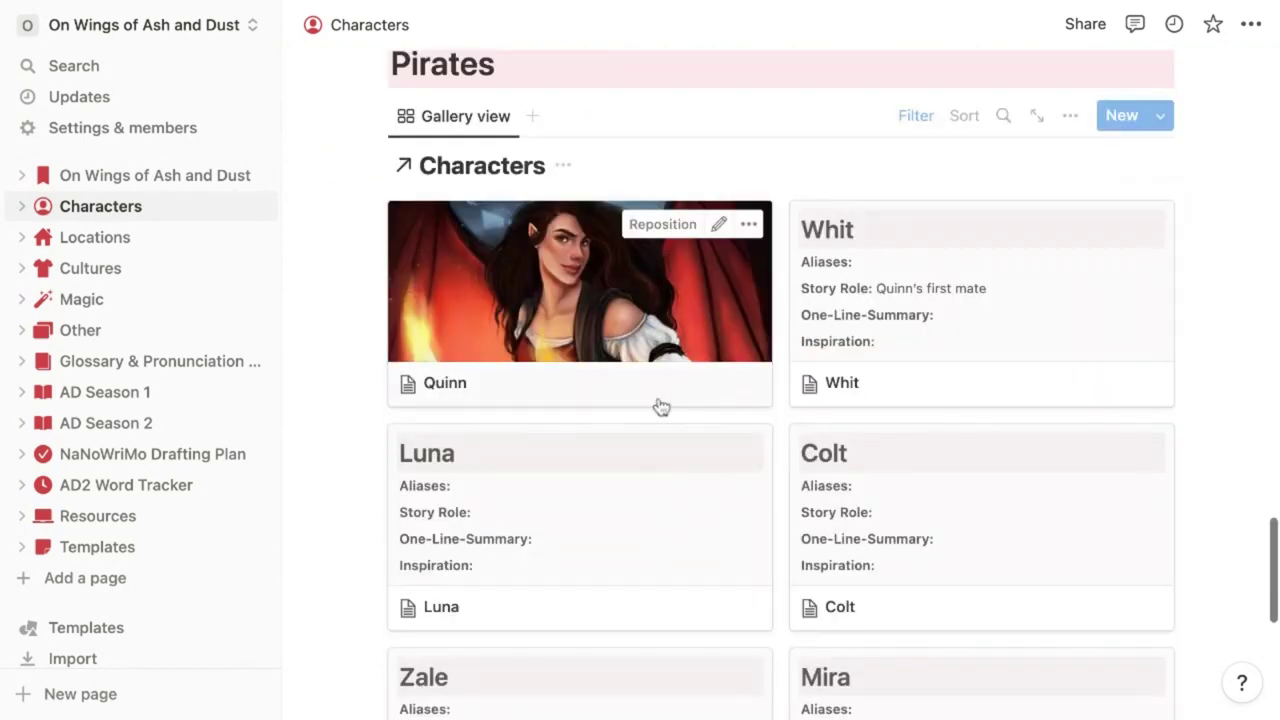
click(571, 361)
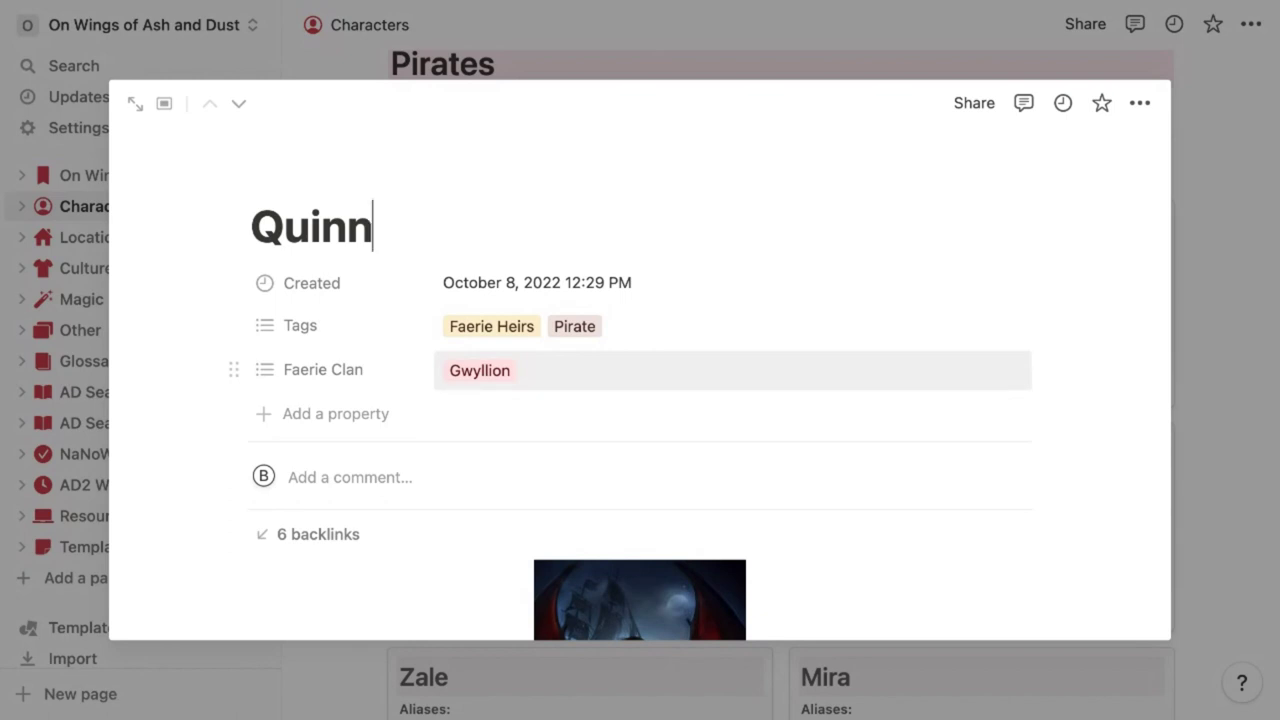
click(1186, 394)
scroll(1186, 394, down, 10)
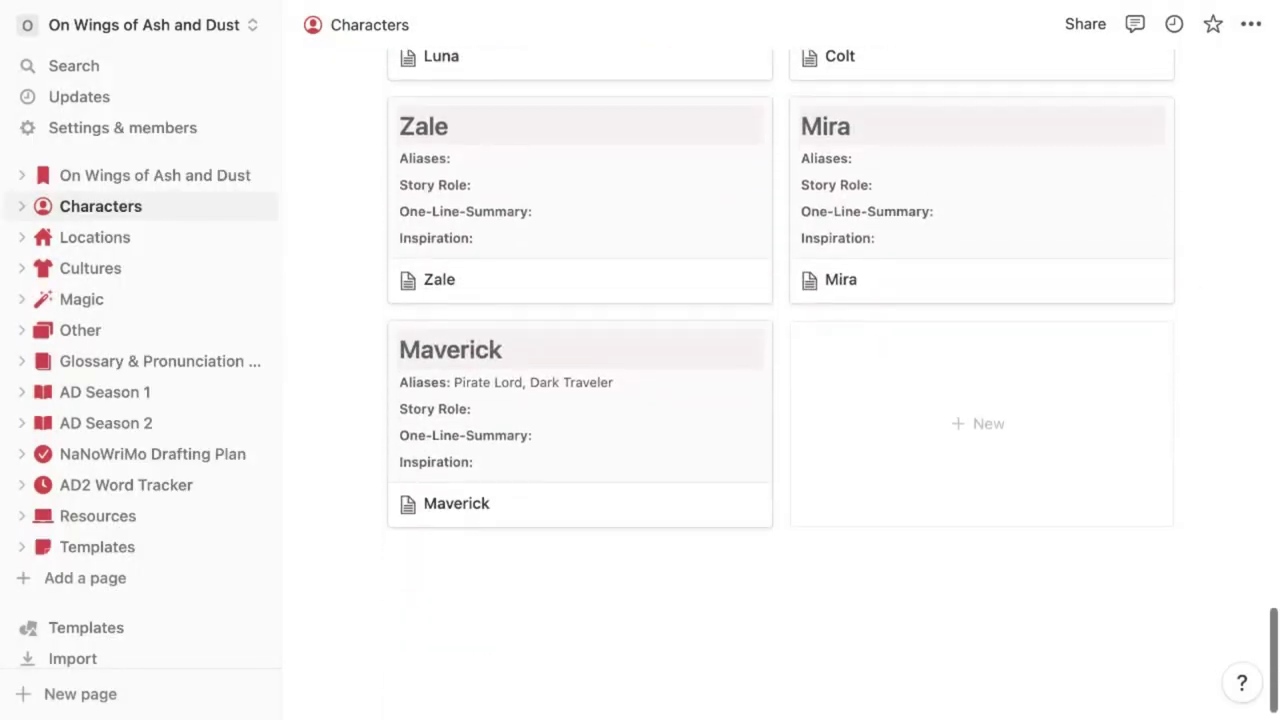
Insert a linked Characters gallery below the Pirates gallery, reusing the existing Gallery view
click(651, 545)
text(/gall)
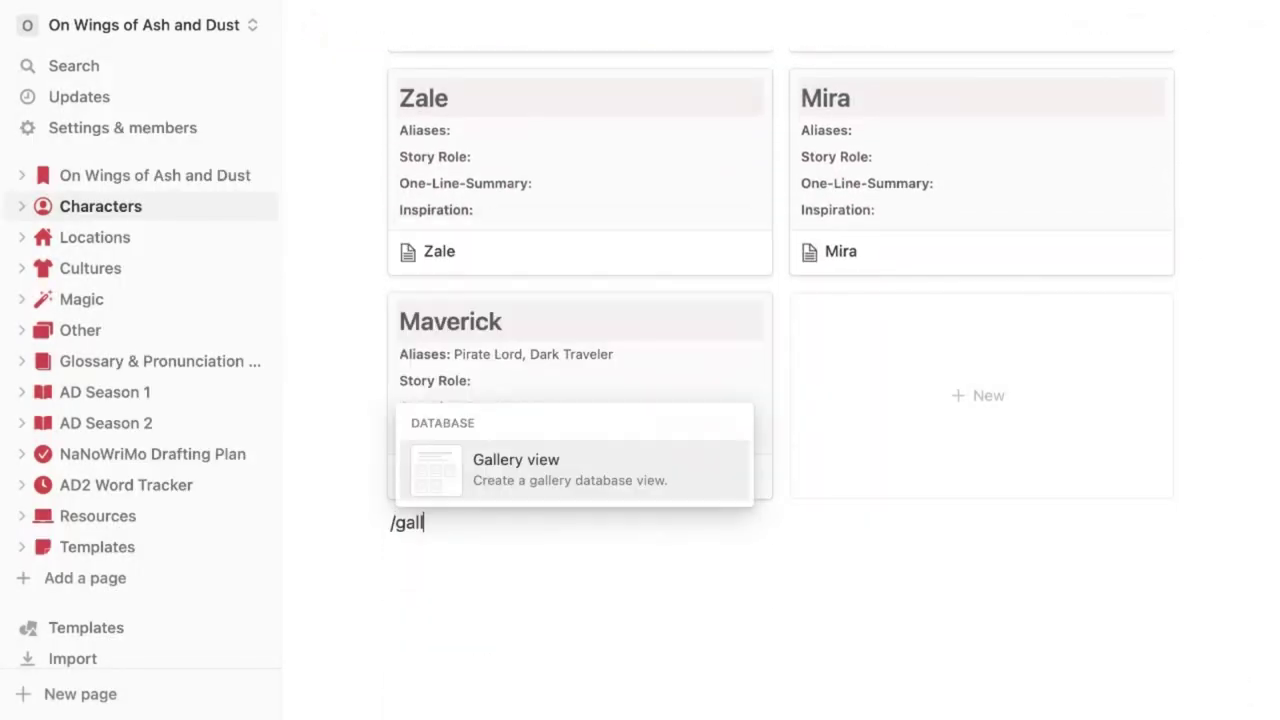
click(557, 471)
key(Return)
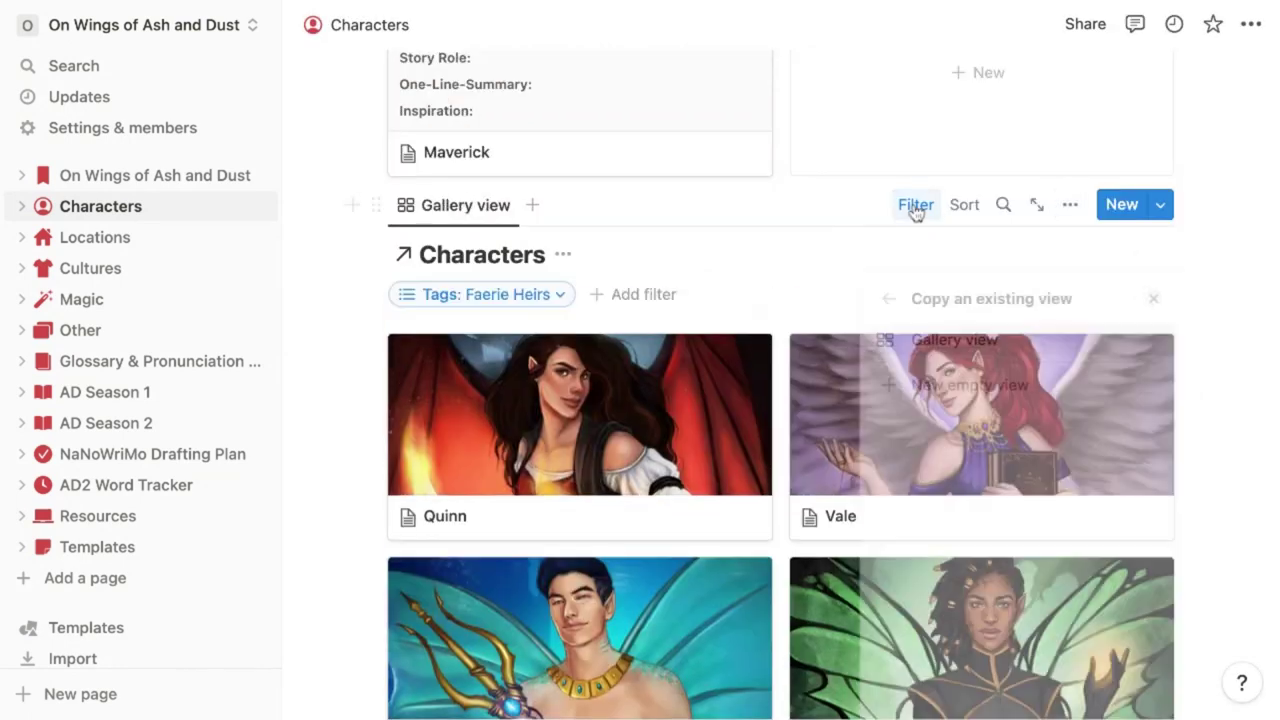
Filter the new gallery to Faerie Clan Gwyllion and remove the Faerie Heirs tag filter
click(541, 305)
click(585, 425)
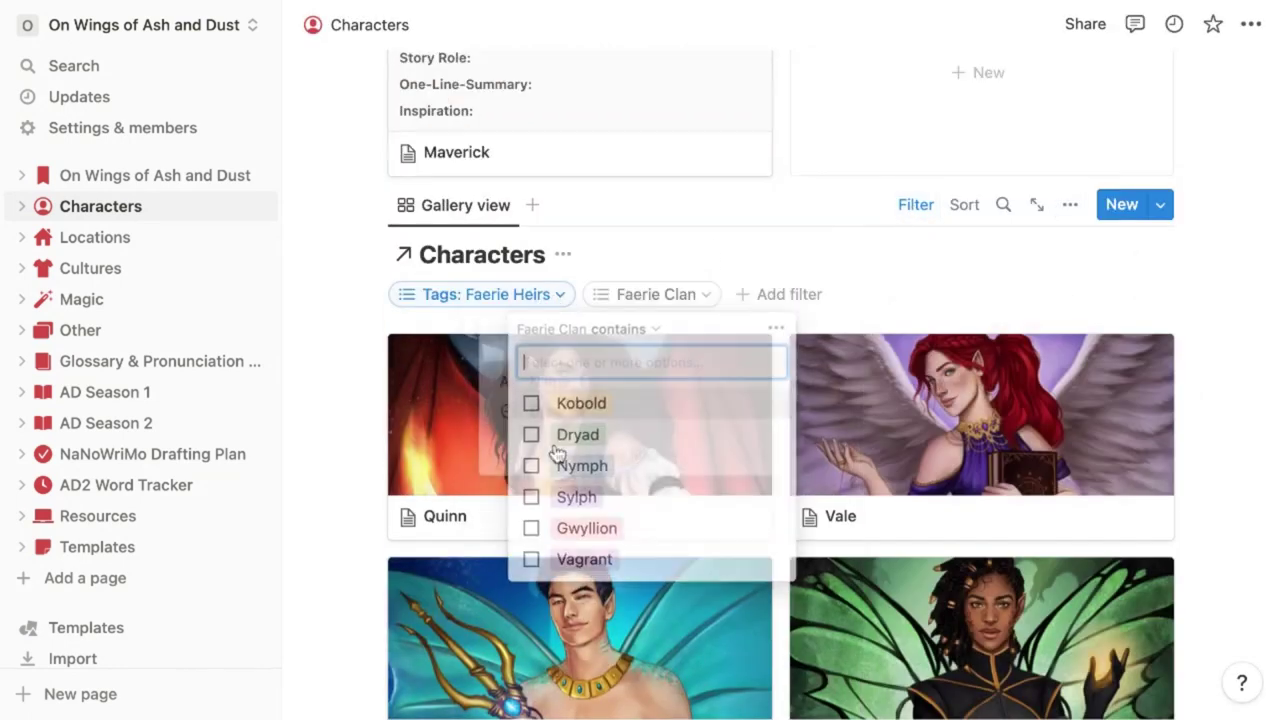
click(531, 527)
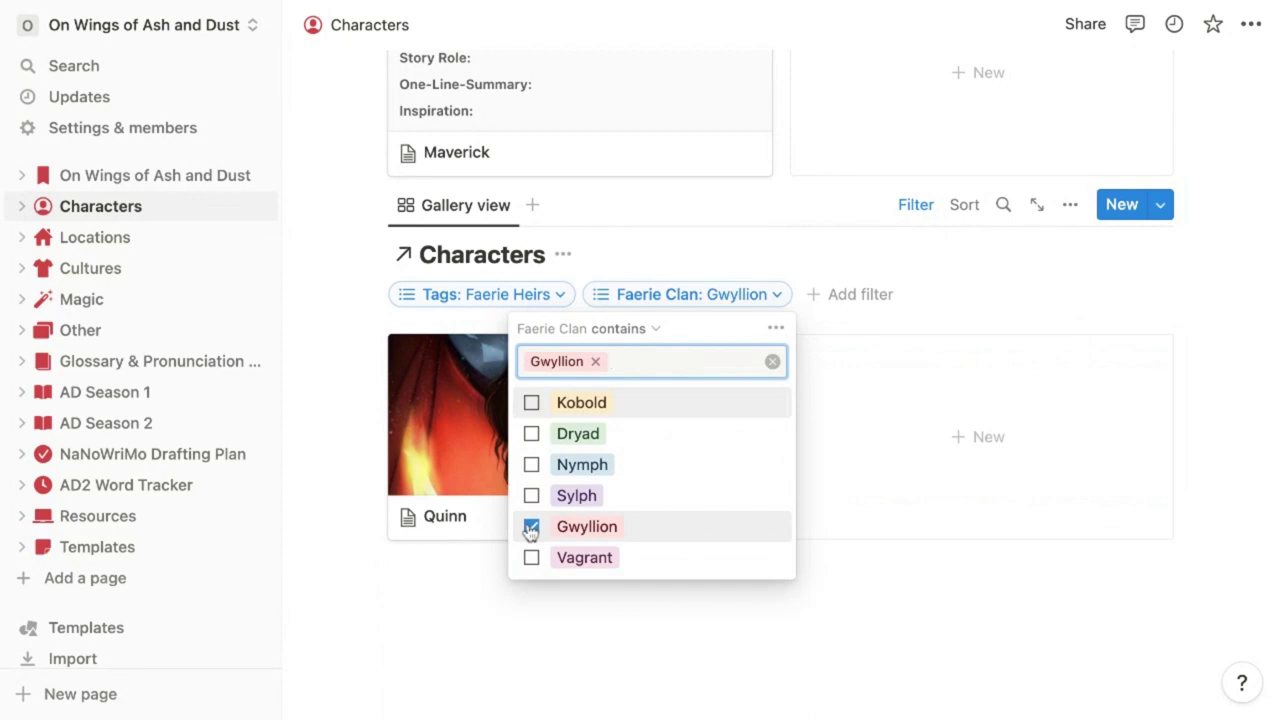
click(480, 294)
click(602, 368)
click(960, 329)
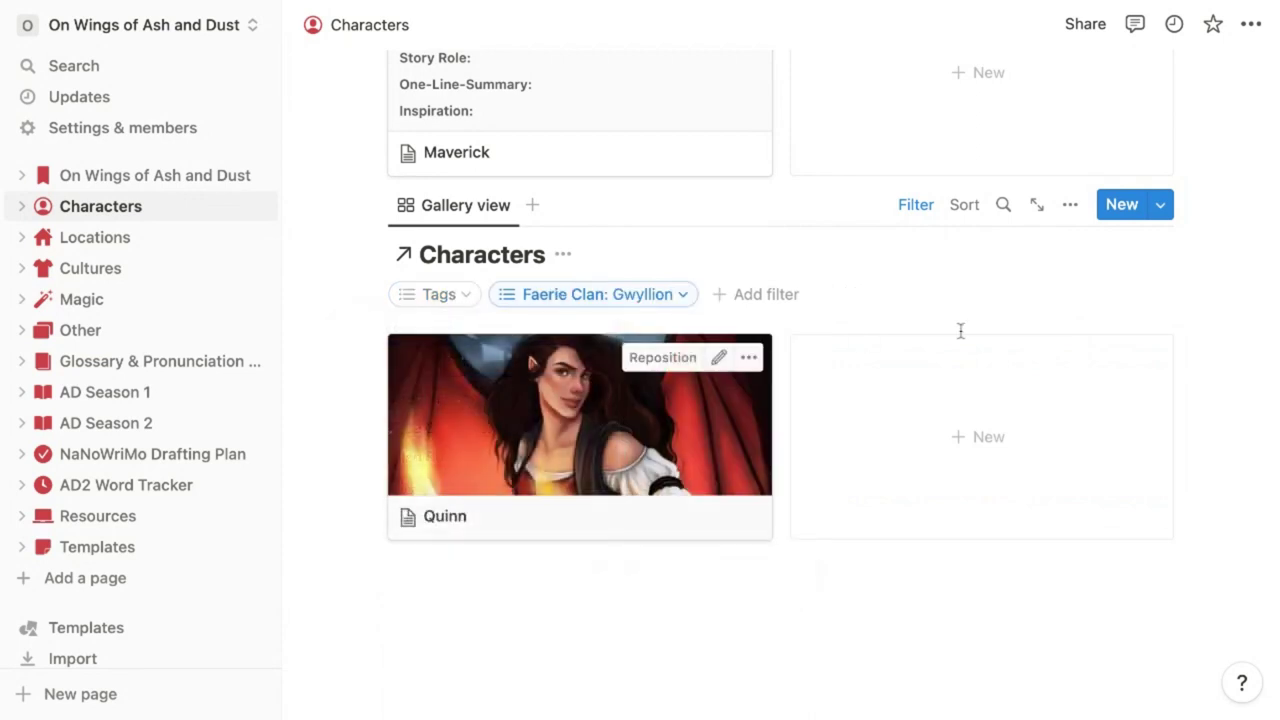
scroll(1211, 346, down, 1)
scroll(833, 384, down, 1)
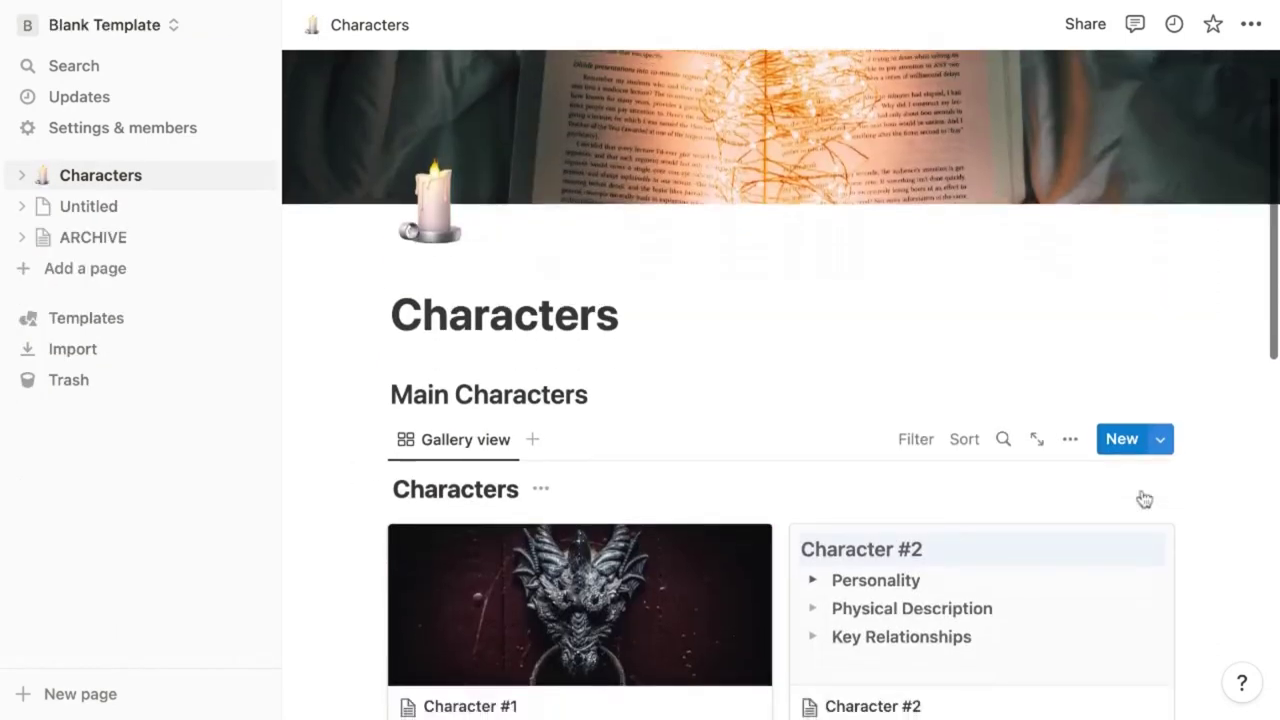
scroll(1140, 500, down, 5)
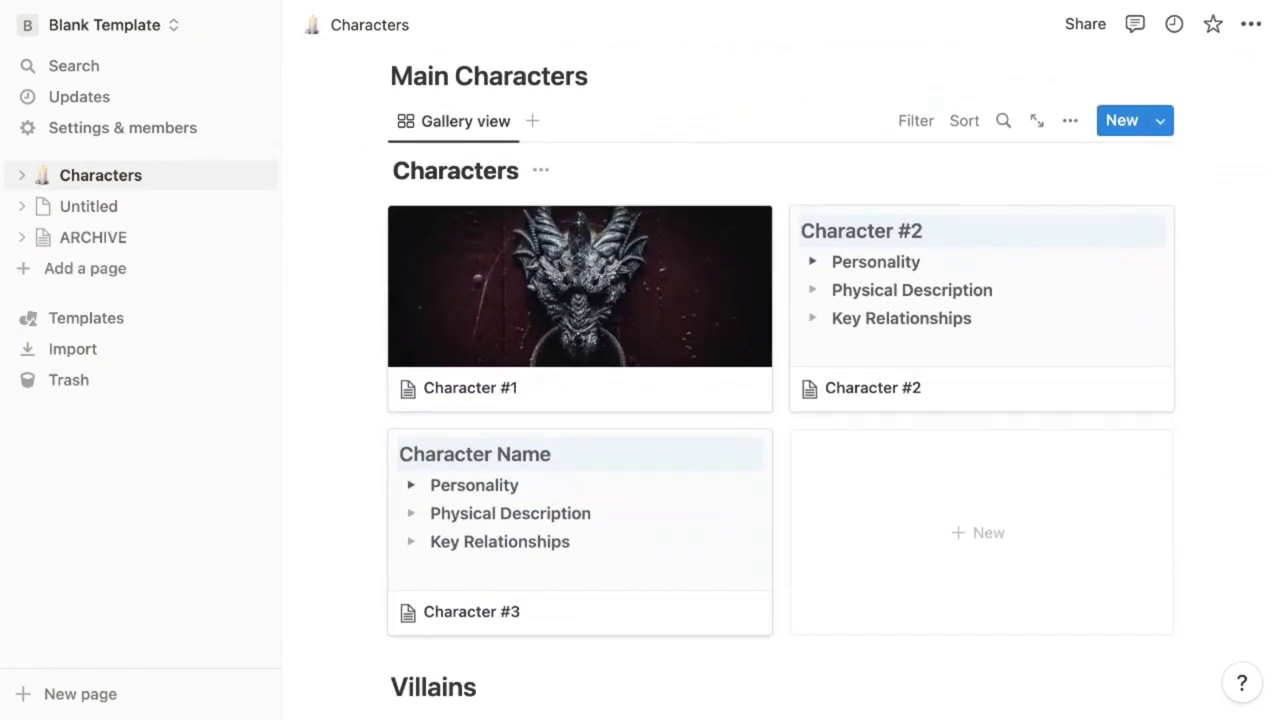
Add a table view of Main Characters and toggle the Created property off and back on
click(535, 122)
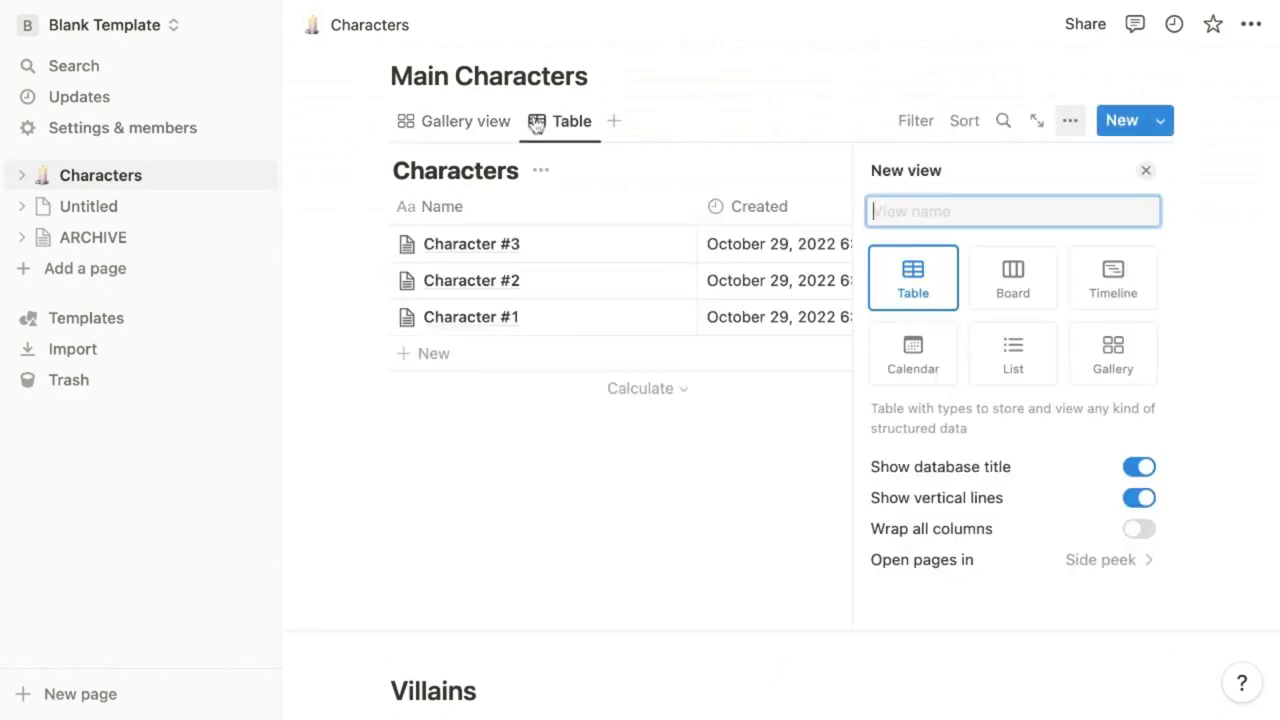
click(1146, 174)
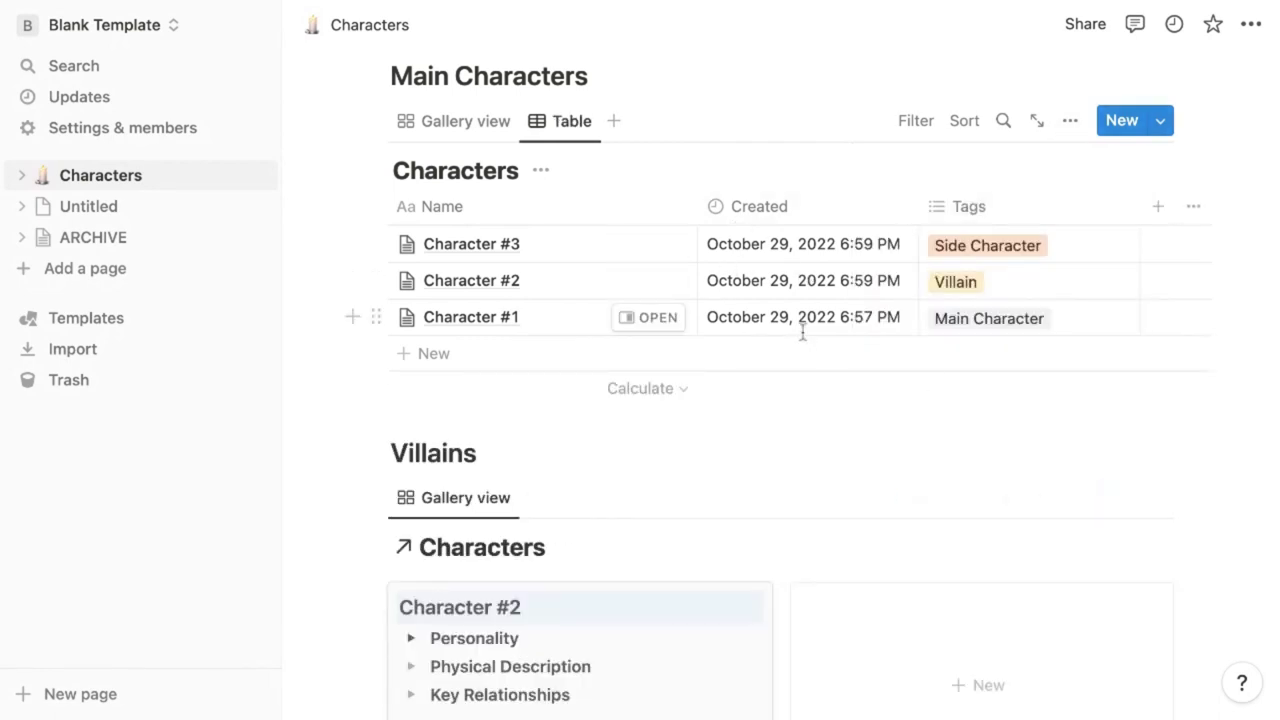
click(1068, 124)
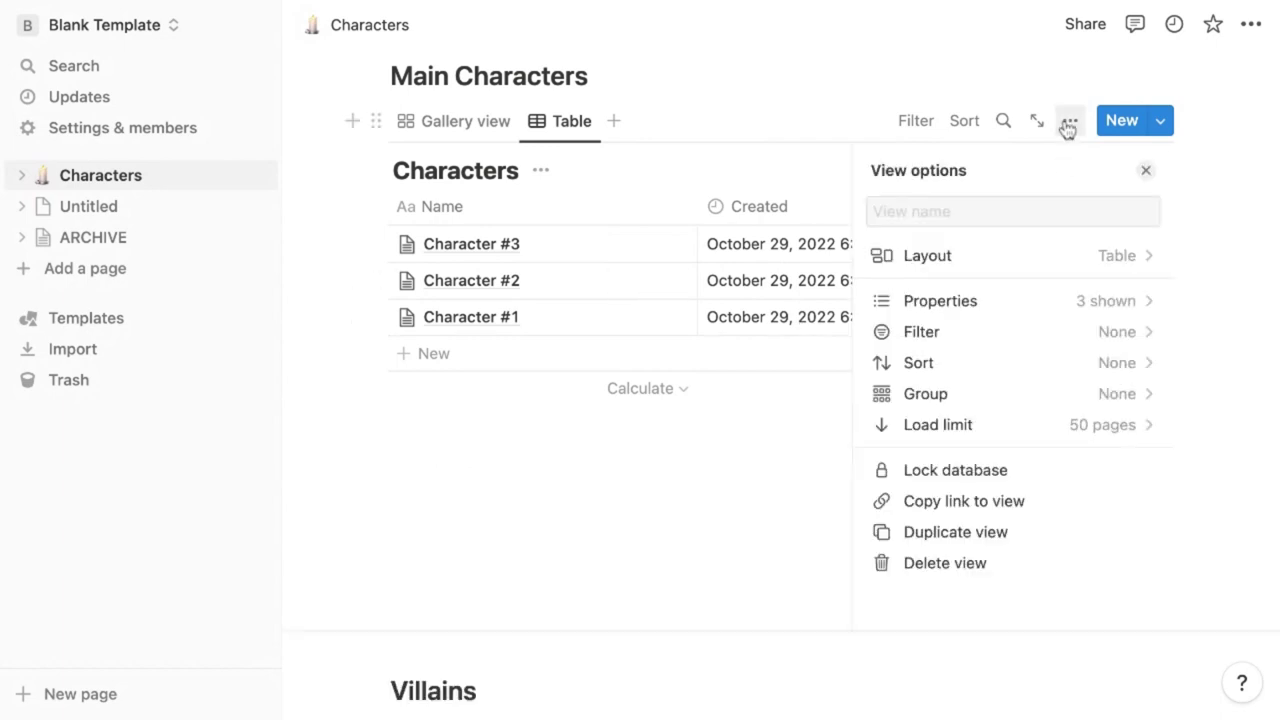
click(1088, 306)
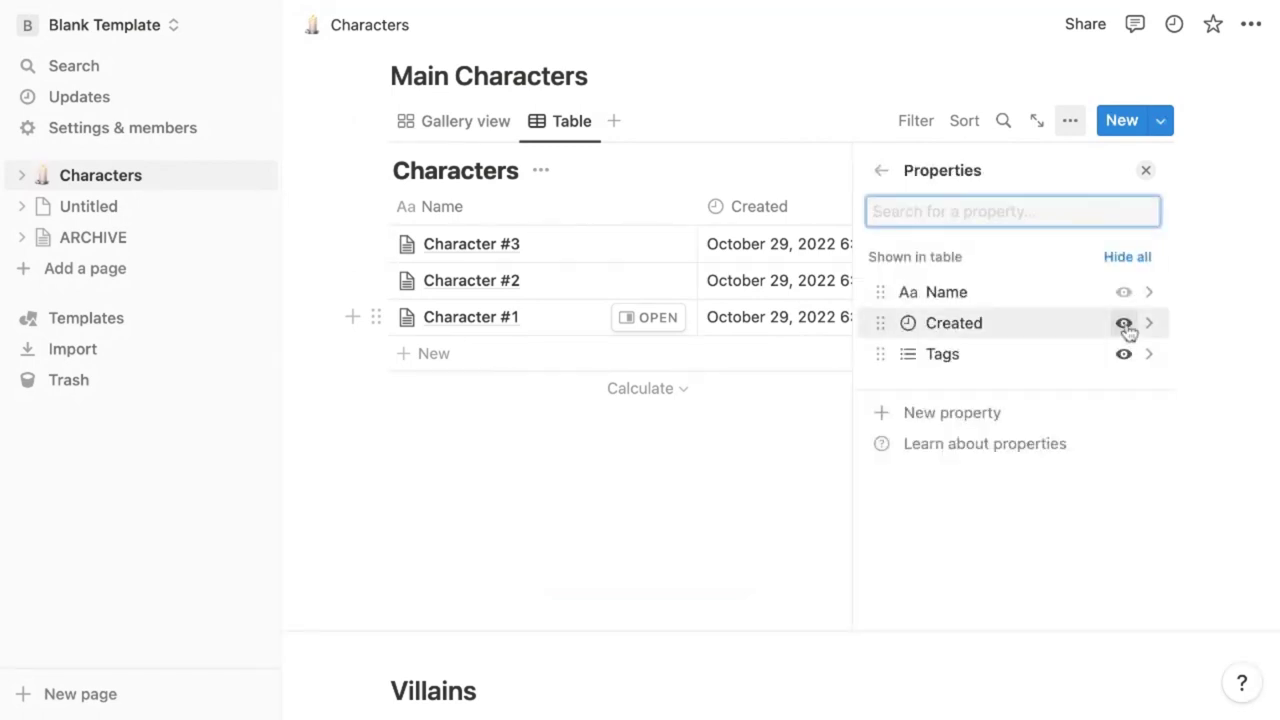
click(1124, 323)
click(1123, 397)
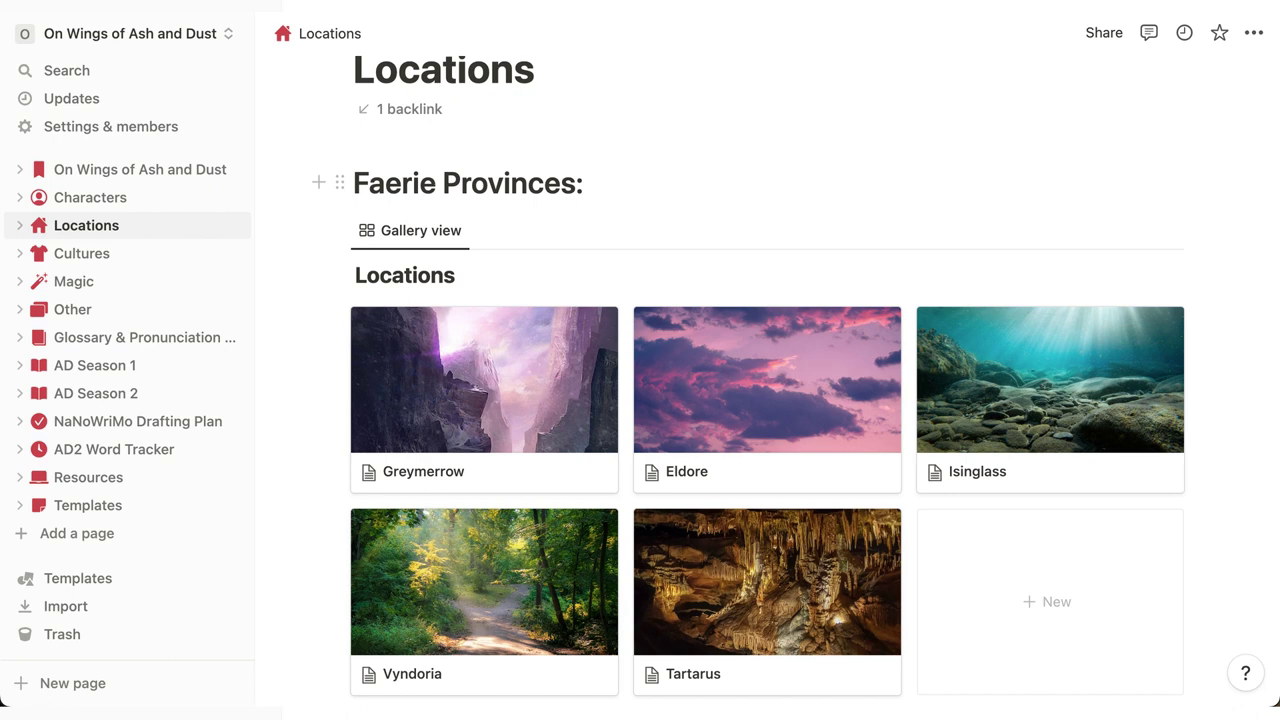
Browse the Cultures, Other and AD Season 1 pages
click(82, 253)
click(72, 309)
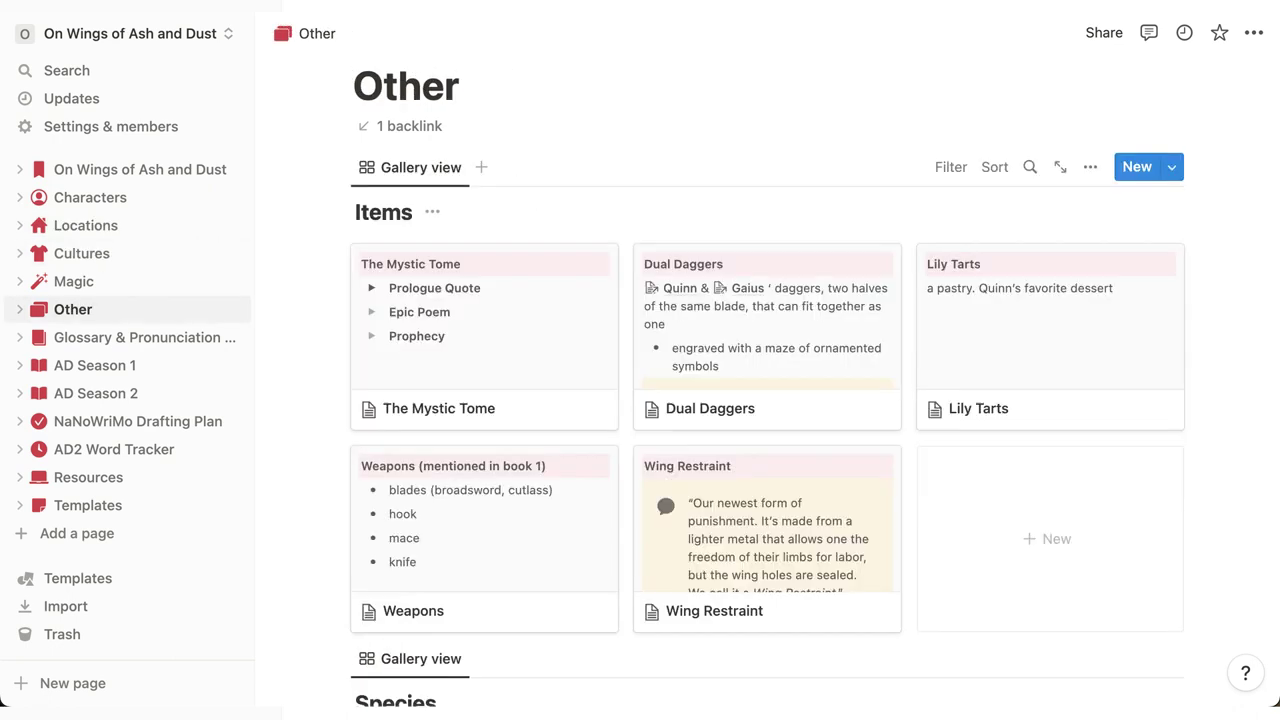
click(94, 365)
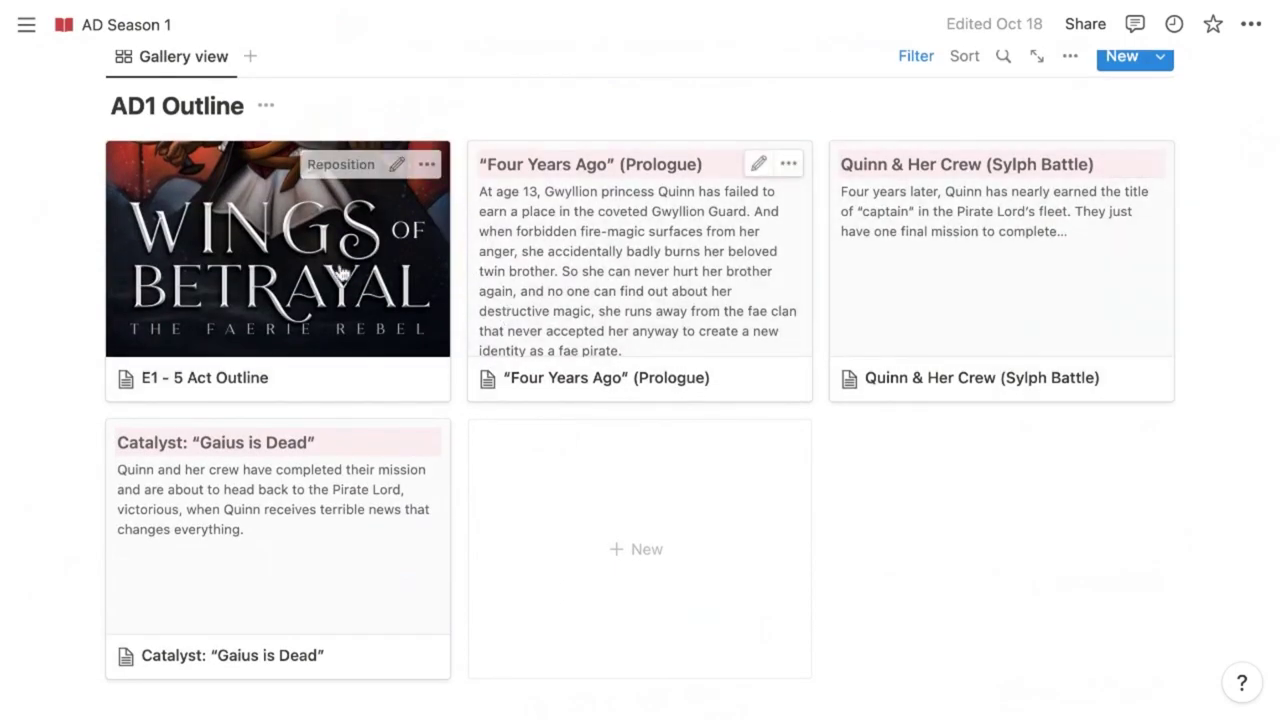
Read through the E1 - 5 Act Outline card, then close it to view the Outlines page
click(400, 395)
scroll(640, 380, down, 10)
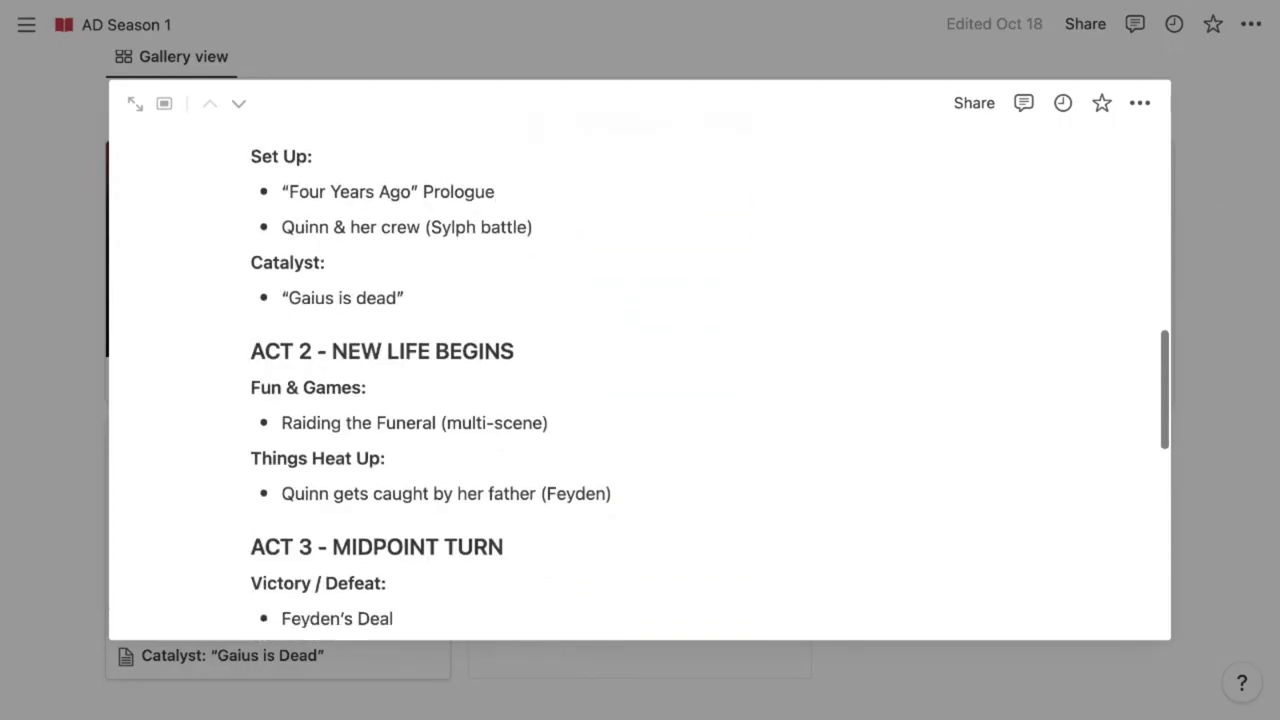
scroll(640, 385, down, 5)
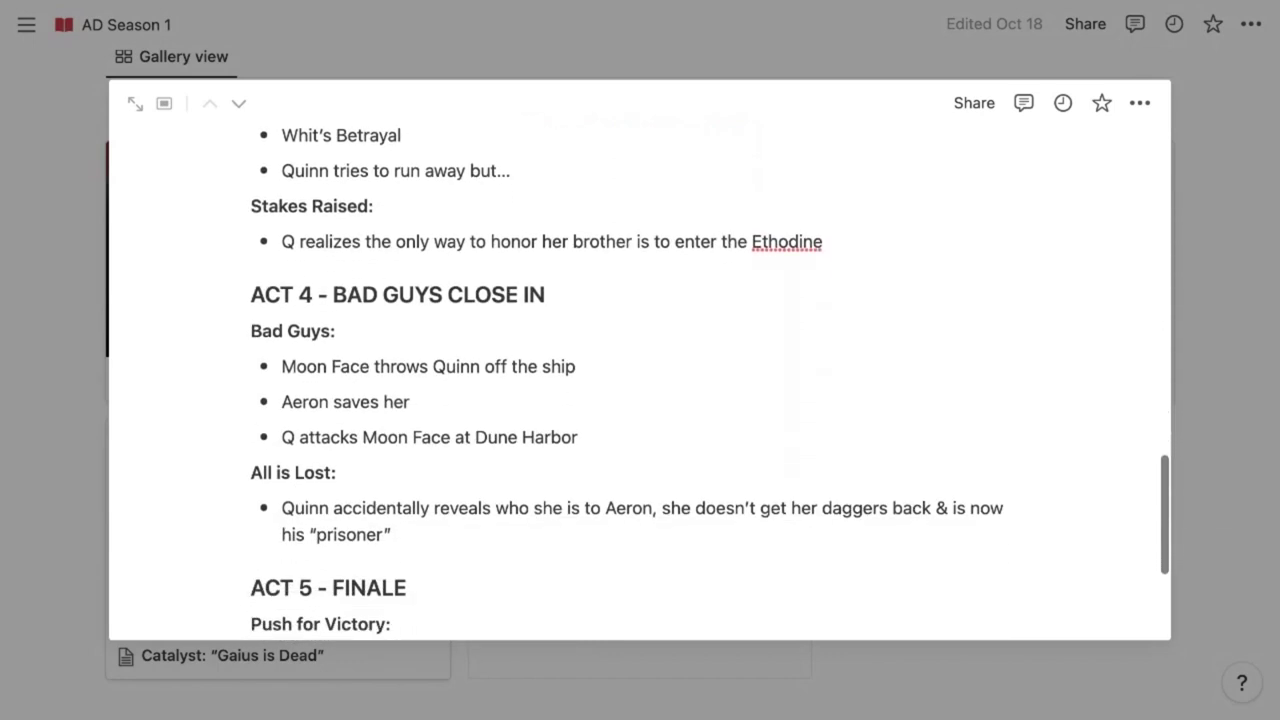
scroll(640, 385, down, 5)
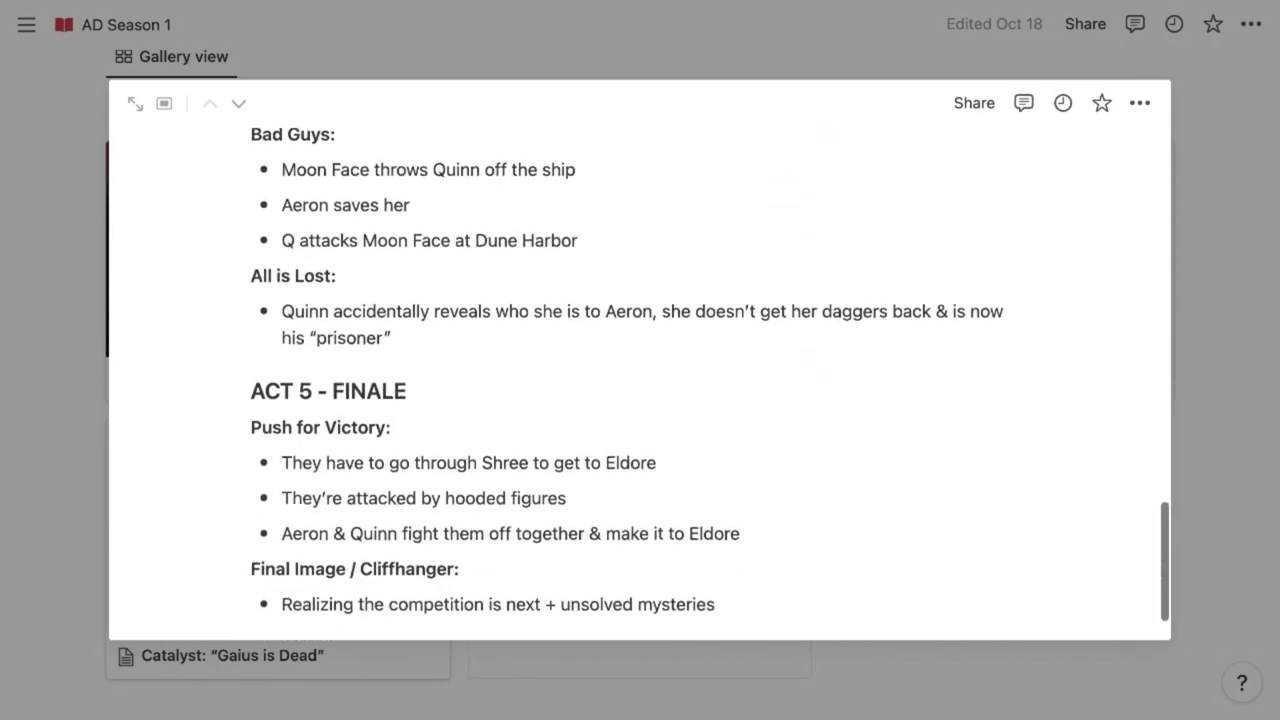
key(Escape)
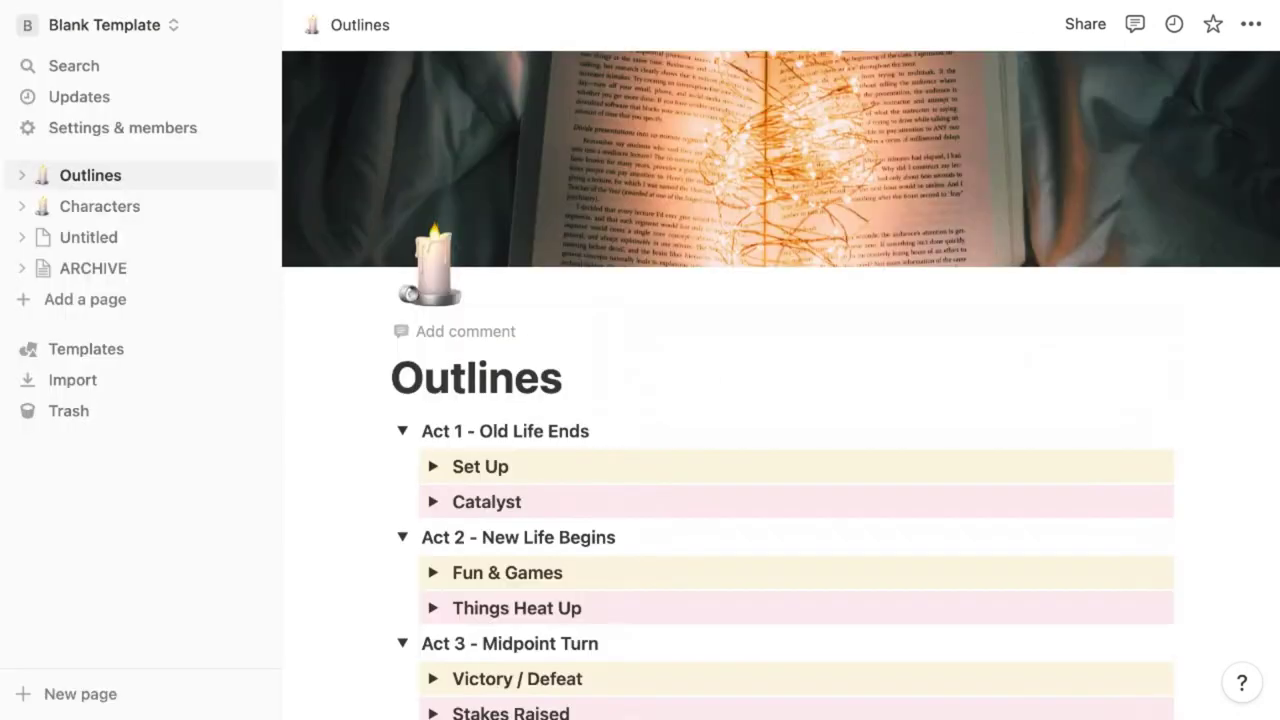
scroll(780, 384, down, 3)
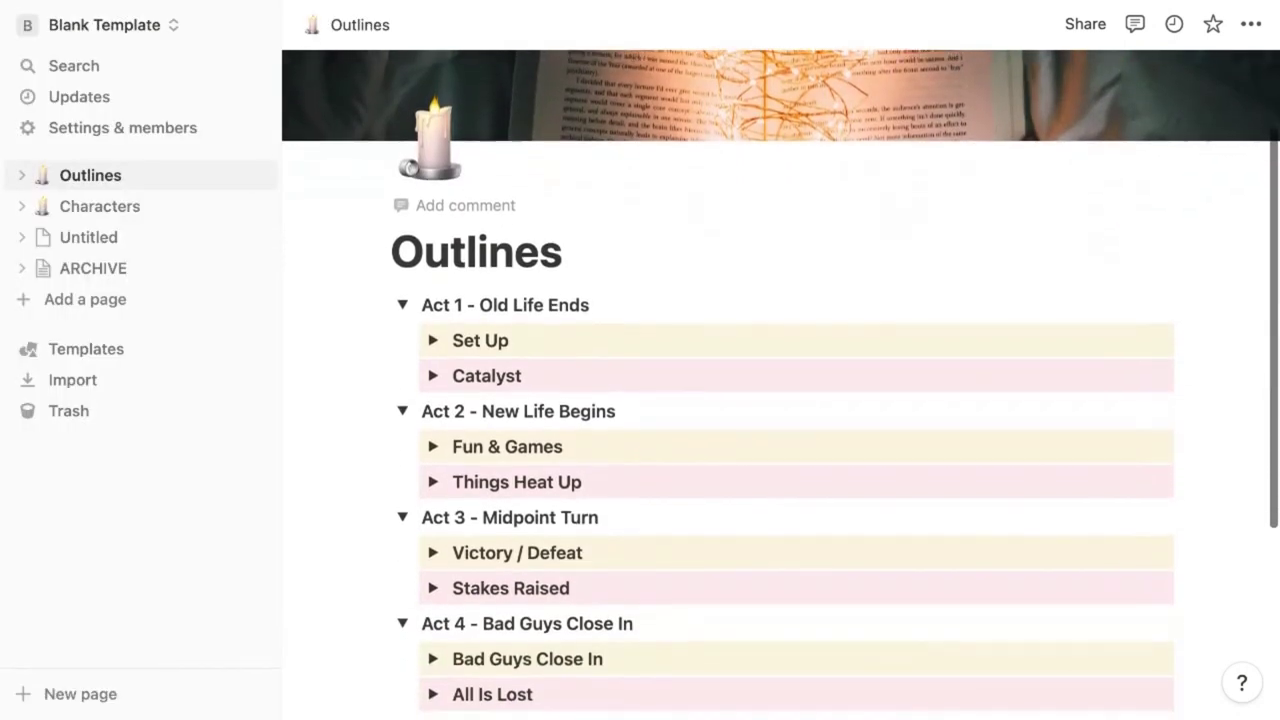
Expand Act 1's Set Up beat and its Scenes list on the Outlines page
scroll(780, 384, down, 2)
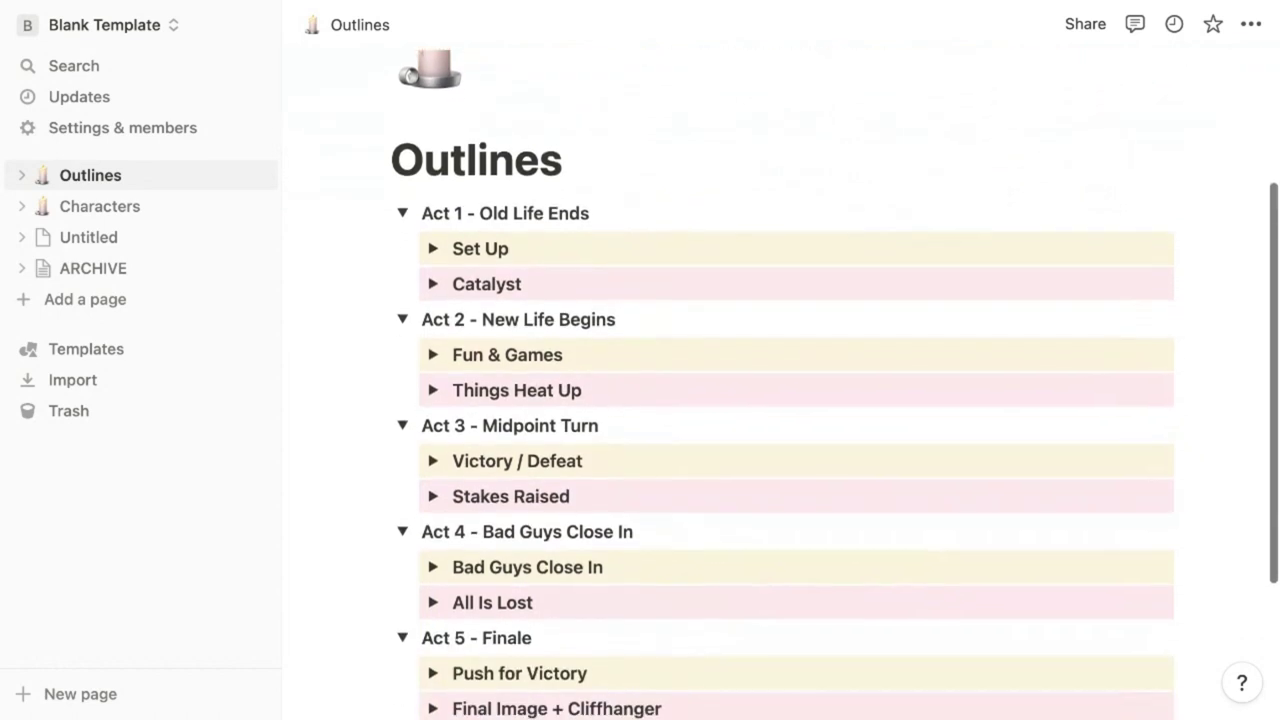
scroll(780, 384, down, 1)
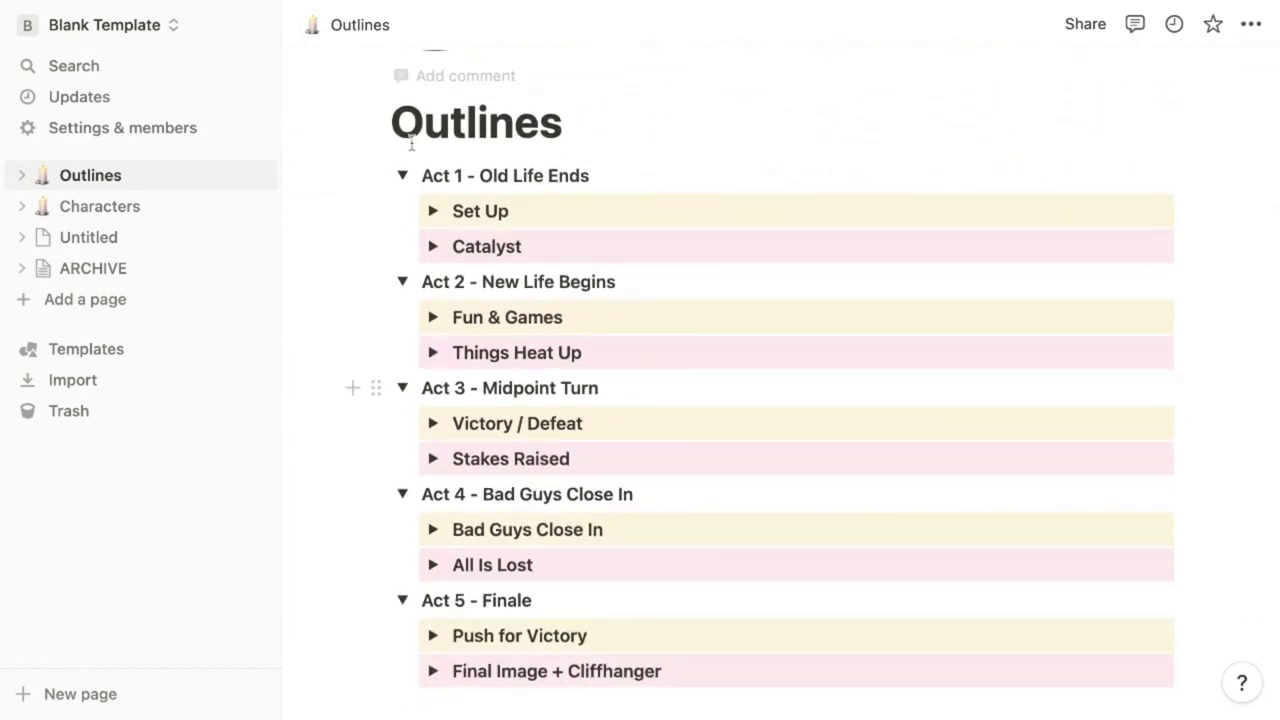
click(403, 176)
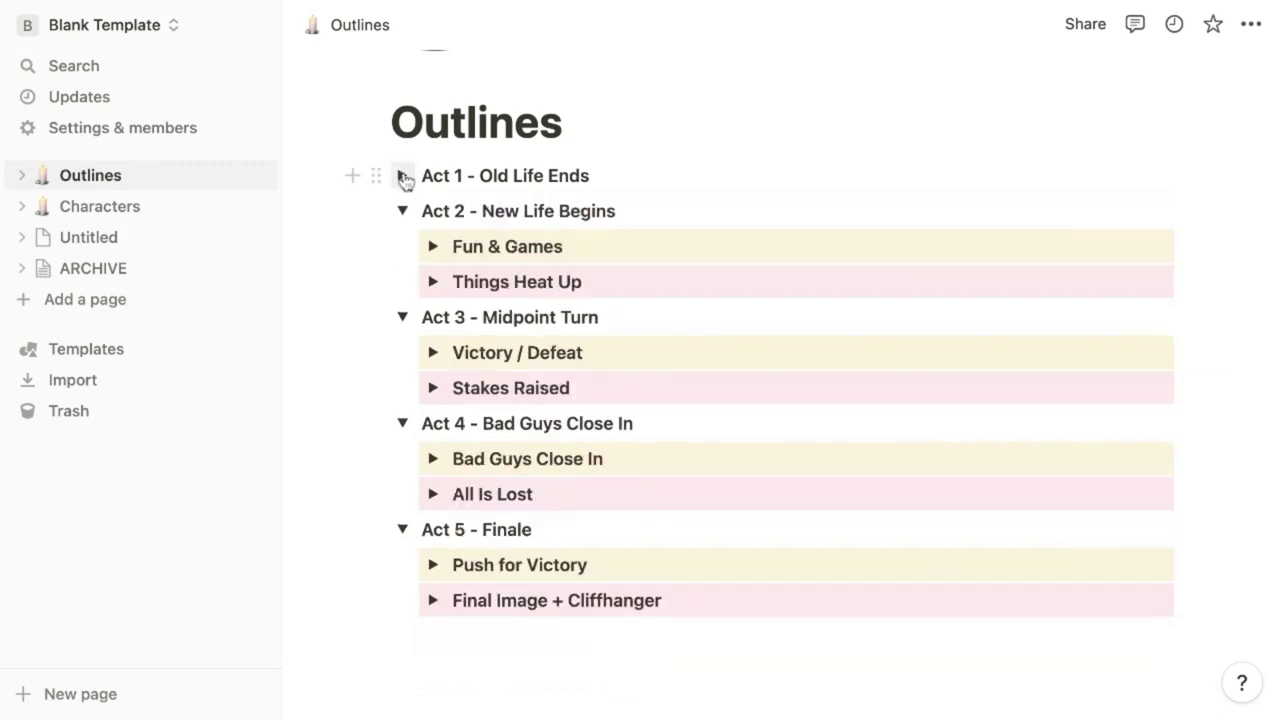
click(403, 176)
click(433, 212)
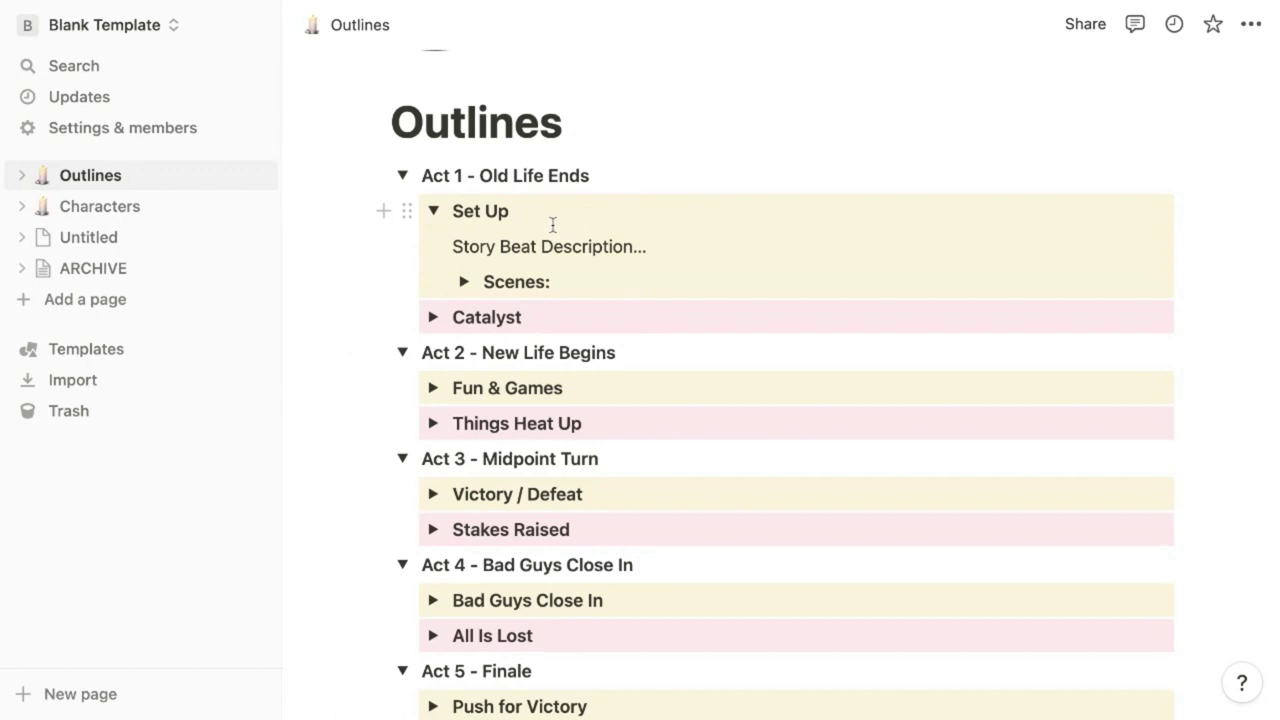
click(464, 281)
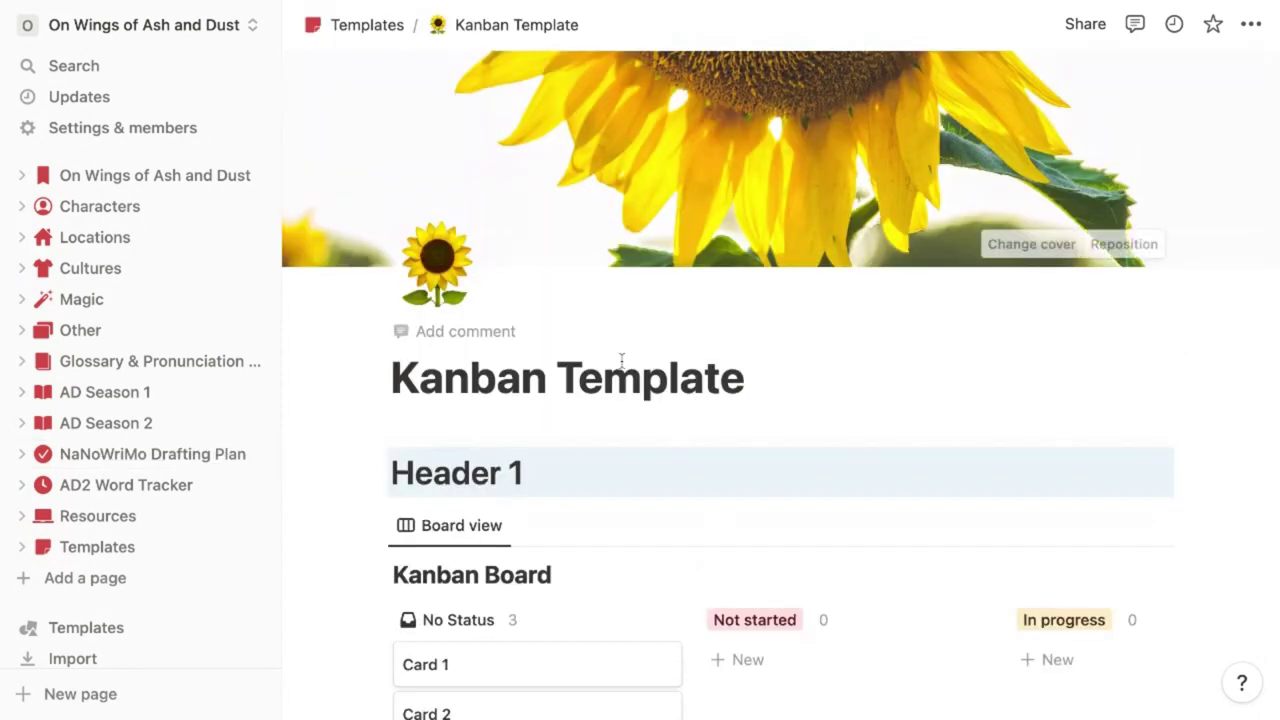
Add a new Calendar view to the Kanban Template's Kanban Board and display it
scroll(623, 361, down, 2)
scroll(623, 361, down, 2)
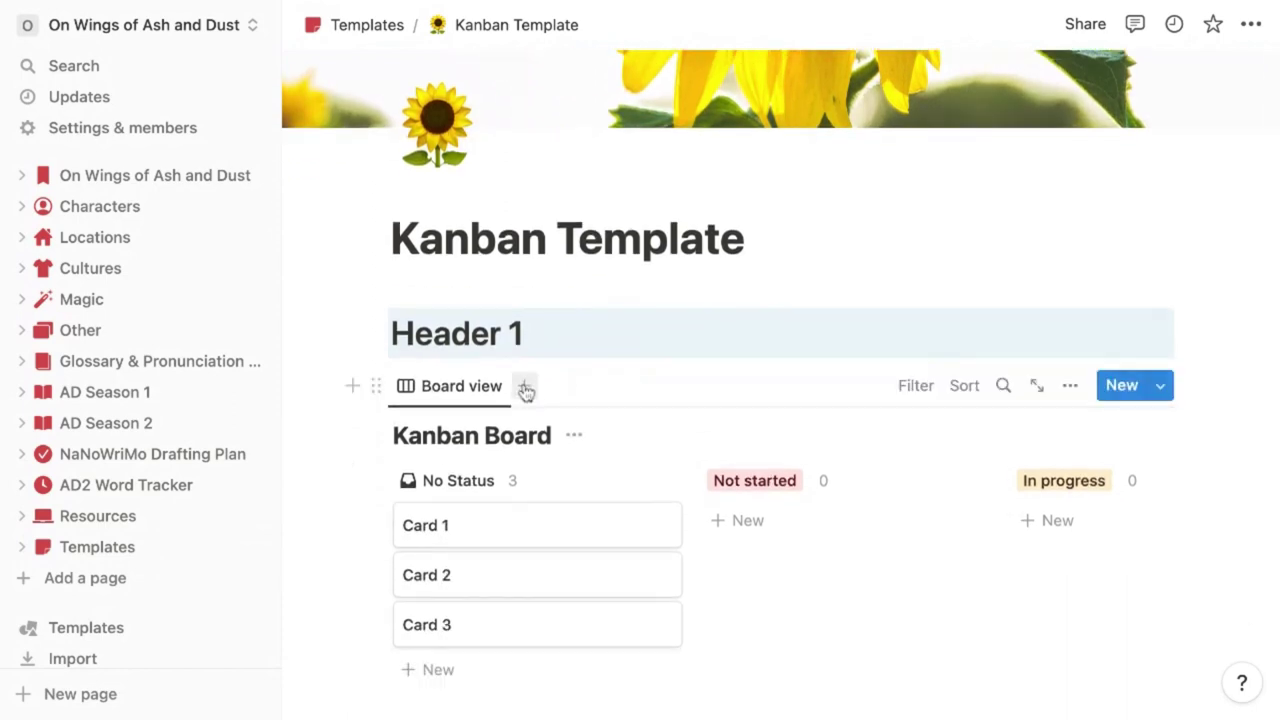
click(525, 388)
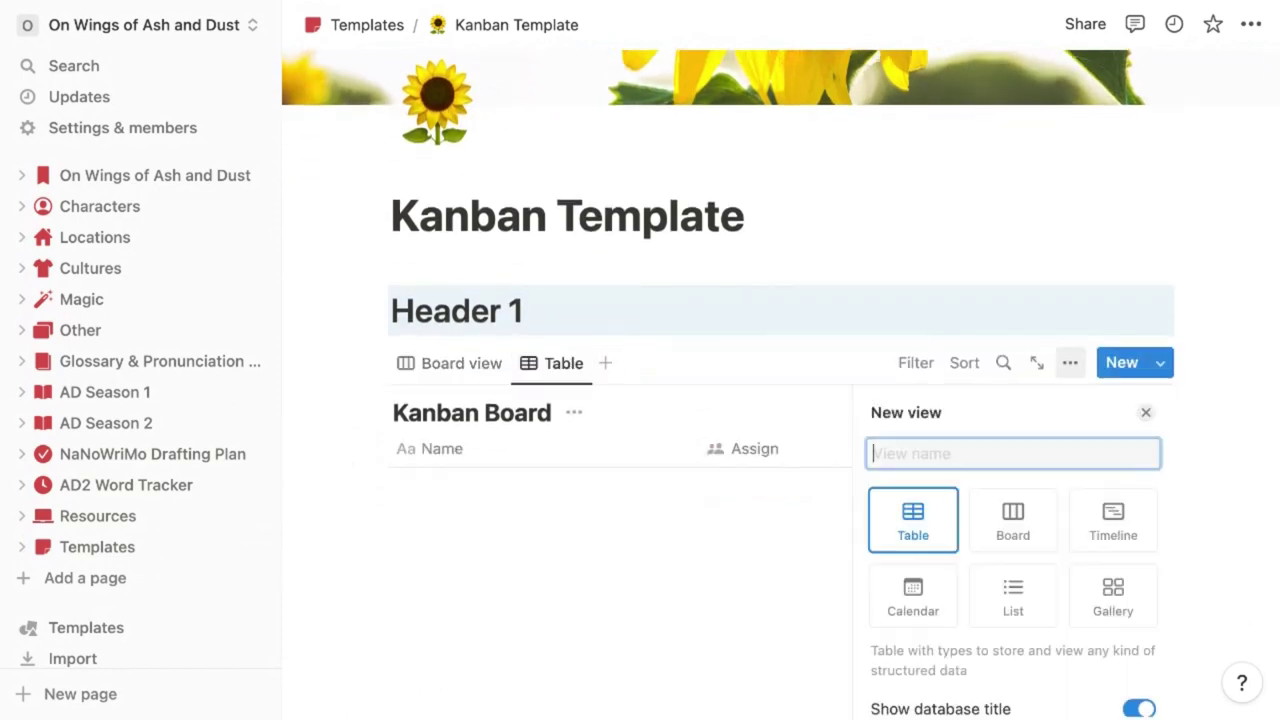
click(907, 597)
click(586, 609)
click(560, 365)
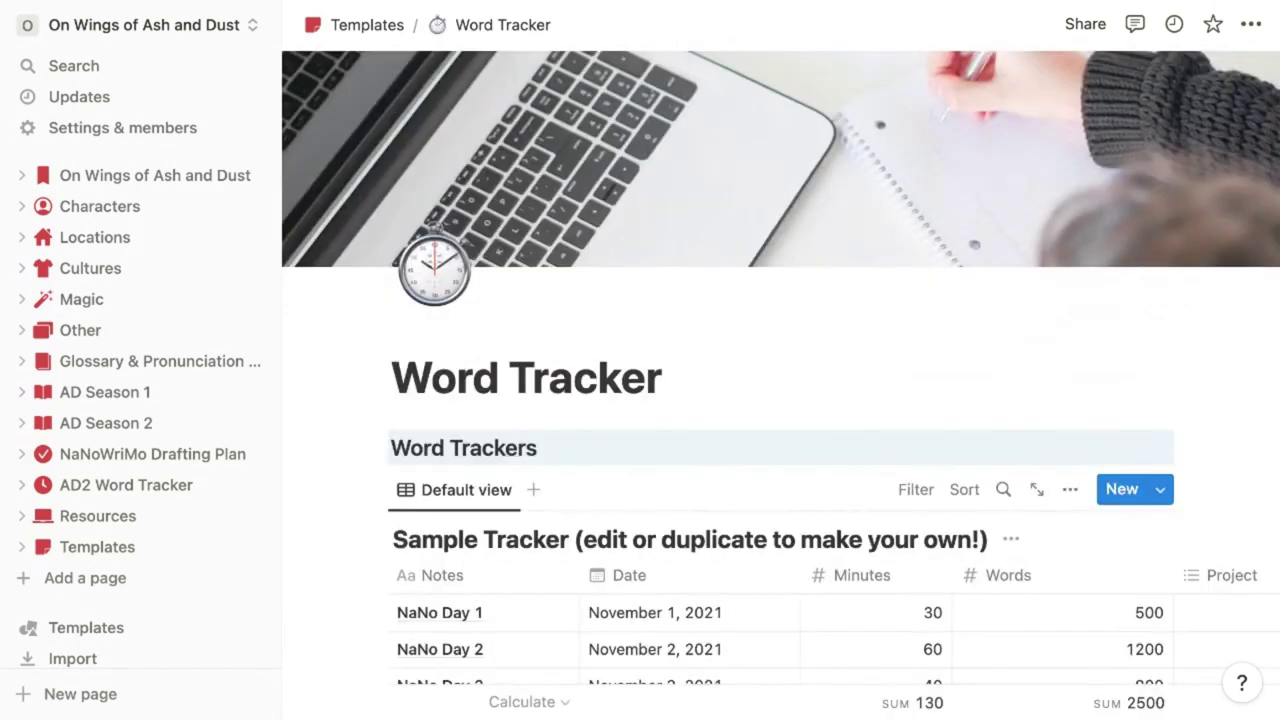
scroll(594, 376, down, 2)
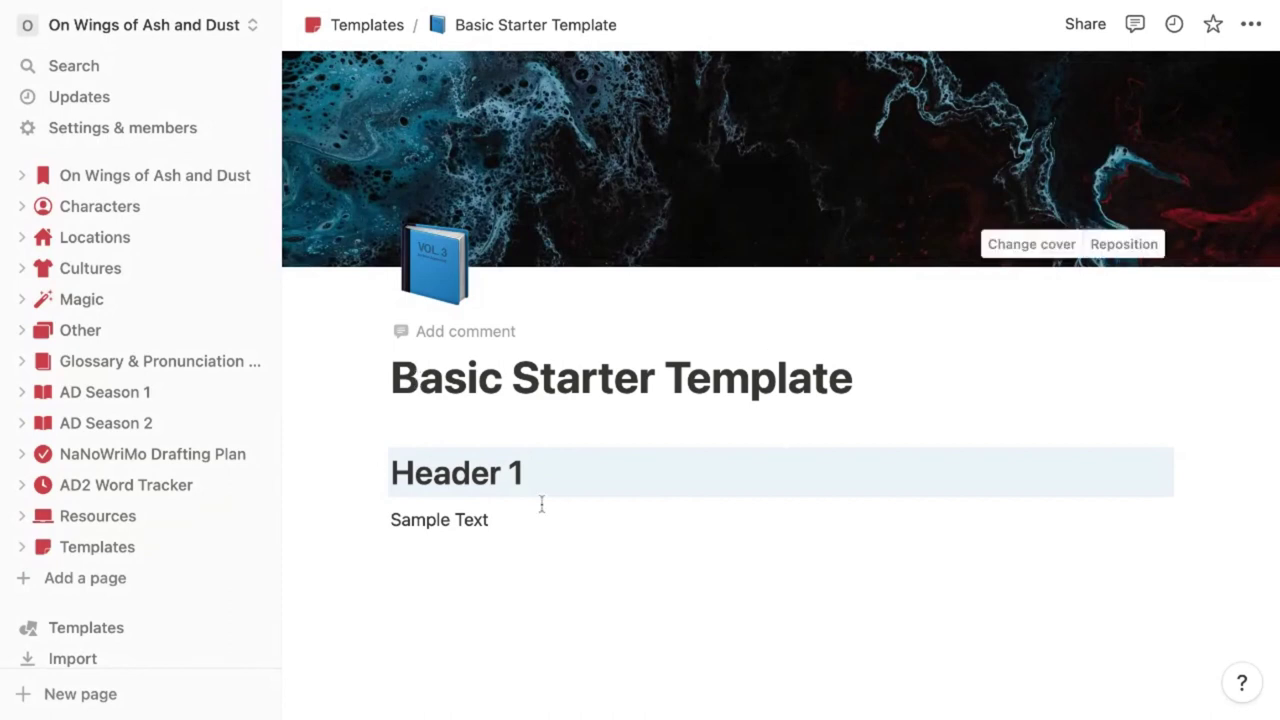
Replace the Sample Text line with 'Pinterest Board', linked to the pasted URL
drag(513, 519, 356, 519)
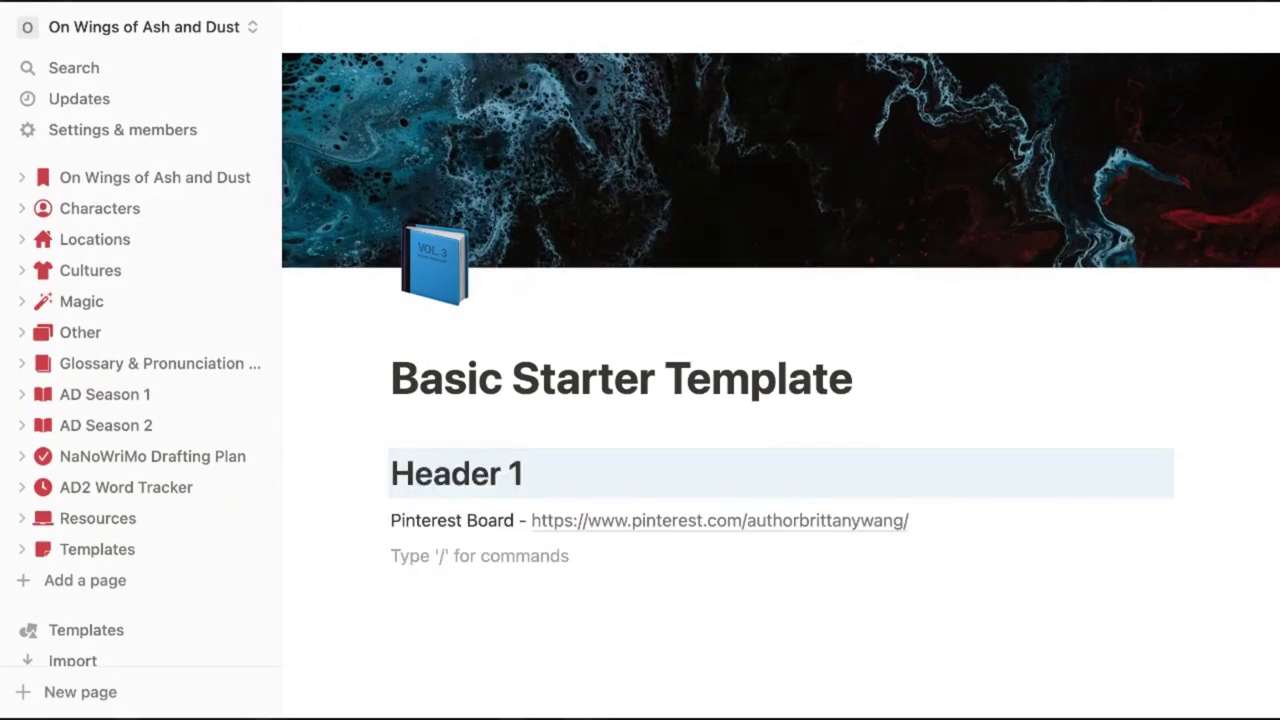
text(Pi)
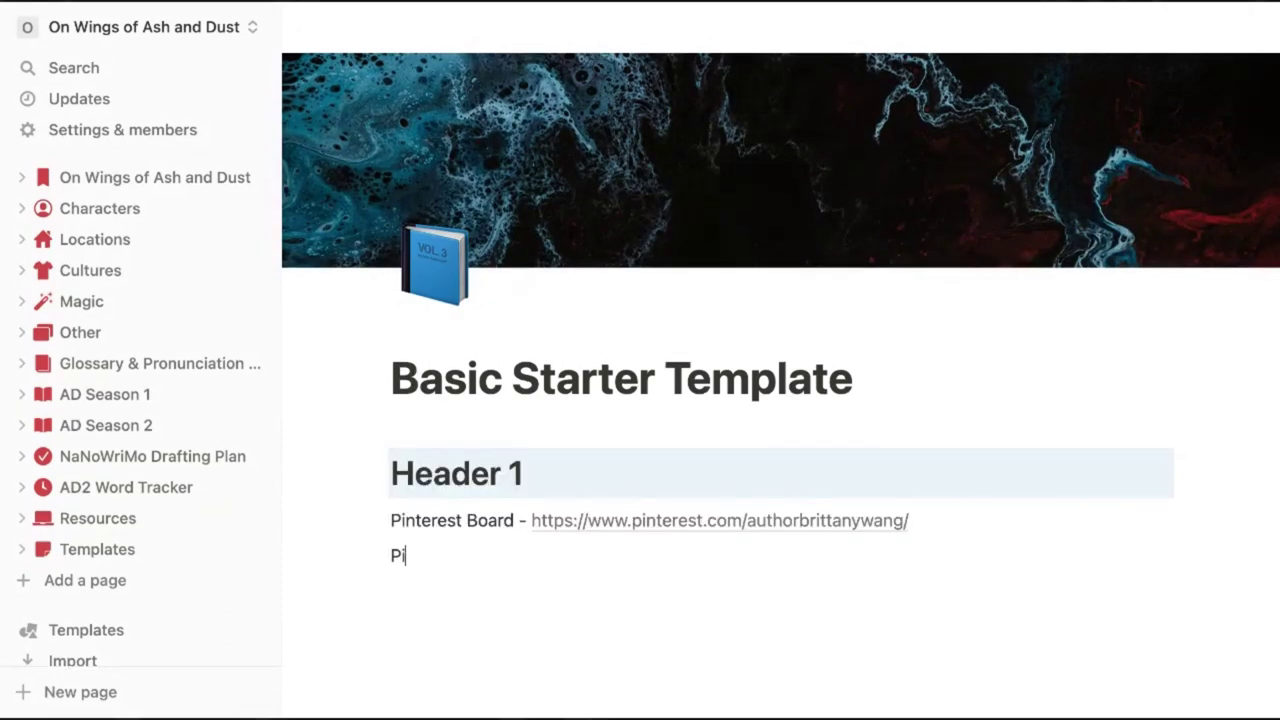
text(nterest Board)
key(shift+Left)
key(shift+Left)
key(shift+Left)
key(shift+Left)
key(shift+Left)
key(shift+Left)
key(shift+Left)
key(shift+Left)
key(shift+Left)
key(shift+Left)
key(shift+Left)
key(shift+Left)
key(shift+Left)
key(shift+Left)
key(shift+Left)
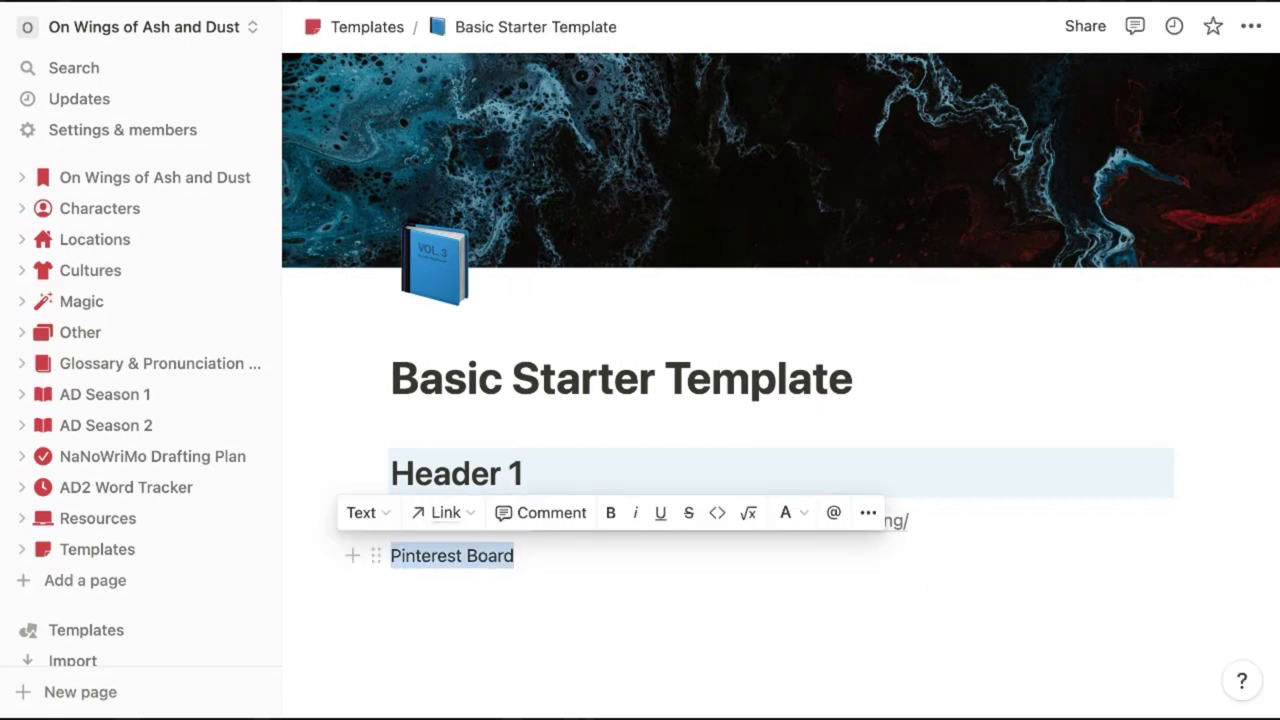
key(ctrl+v)
Insert a new untitled sub-page block below the Pinterest Board line using /page
mouse_move(449, 560)
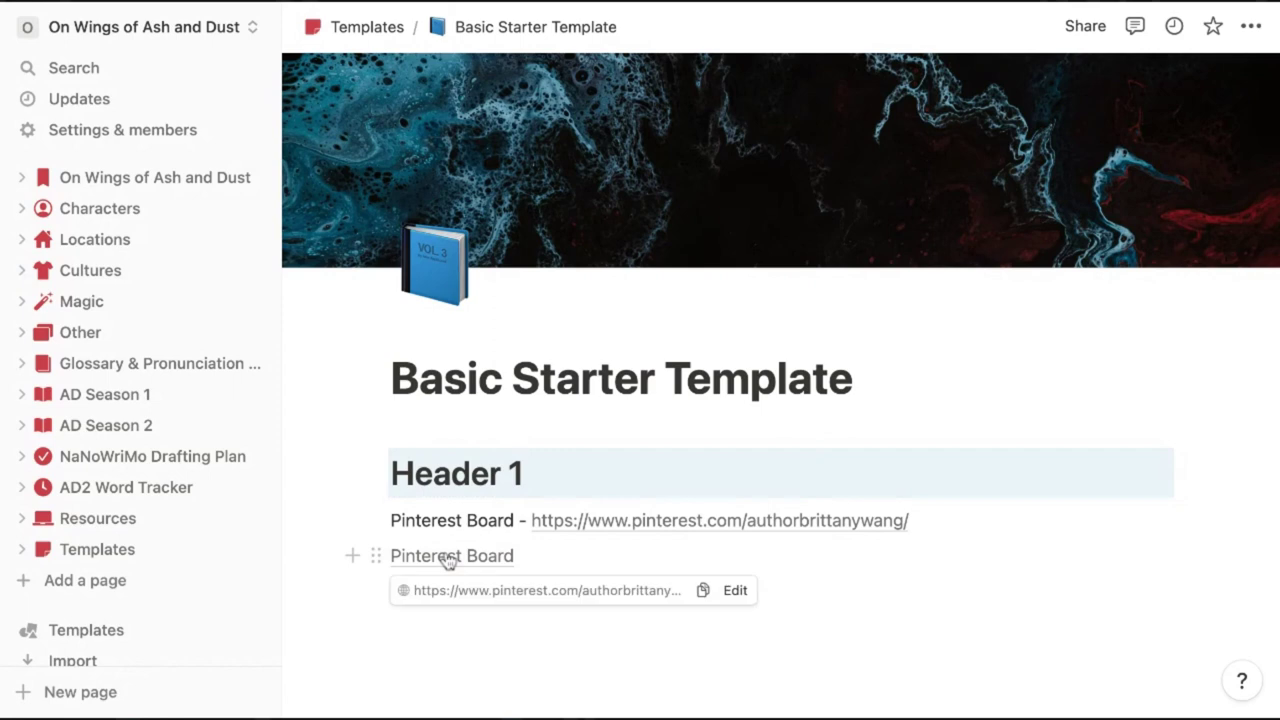
key(Return)
text(/)
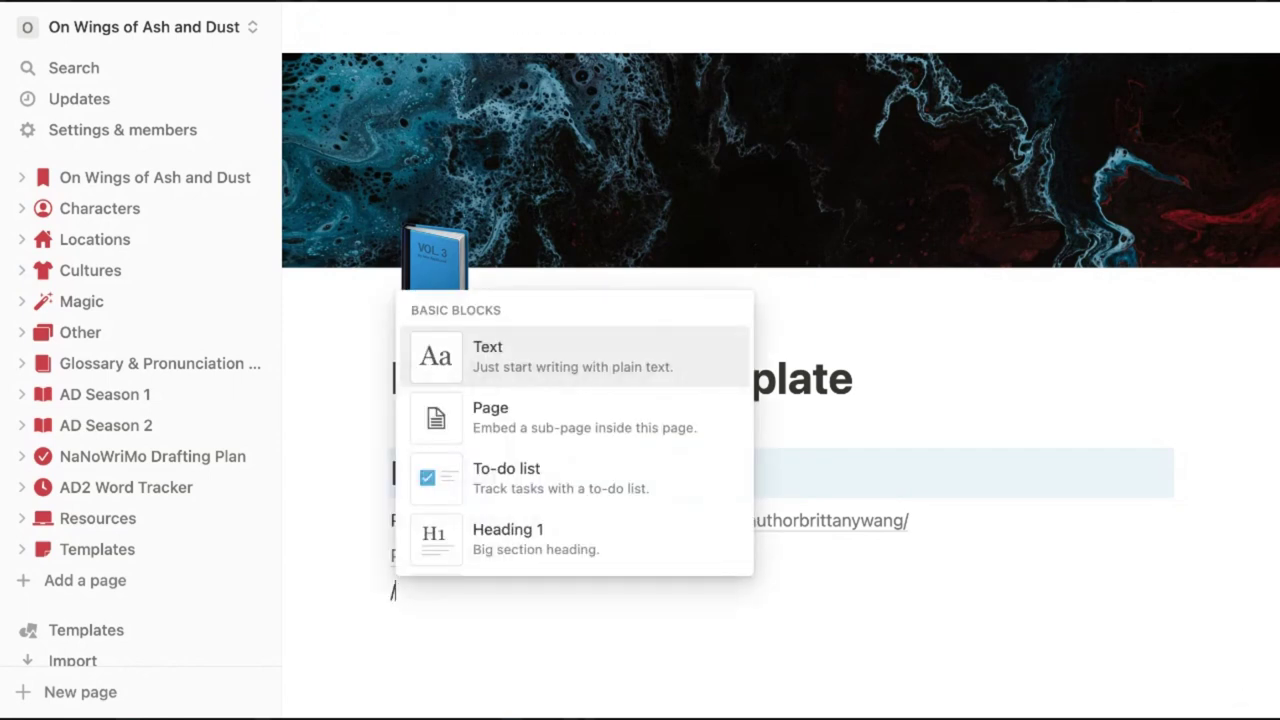
text(page)
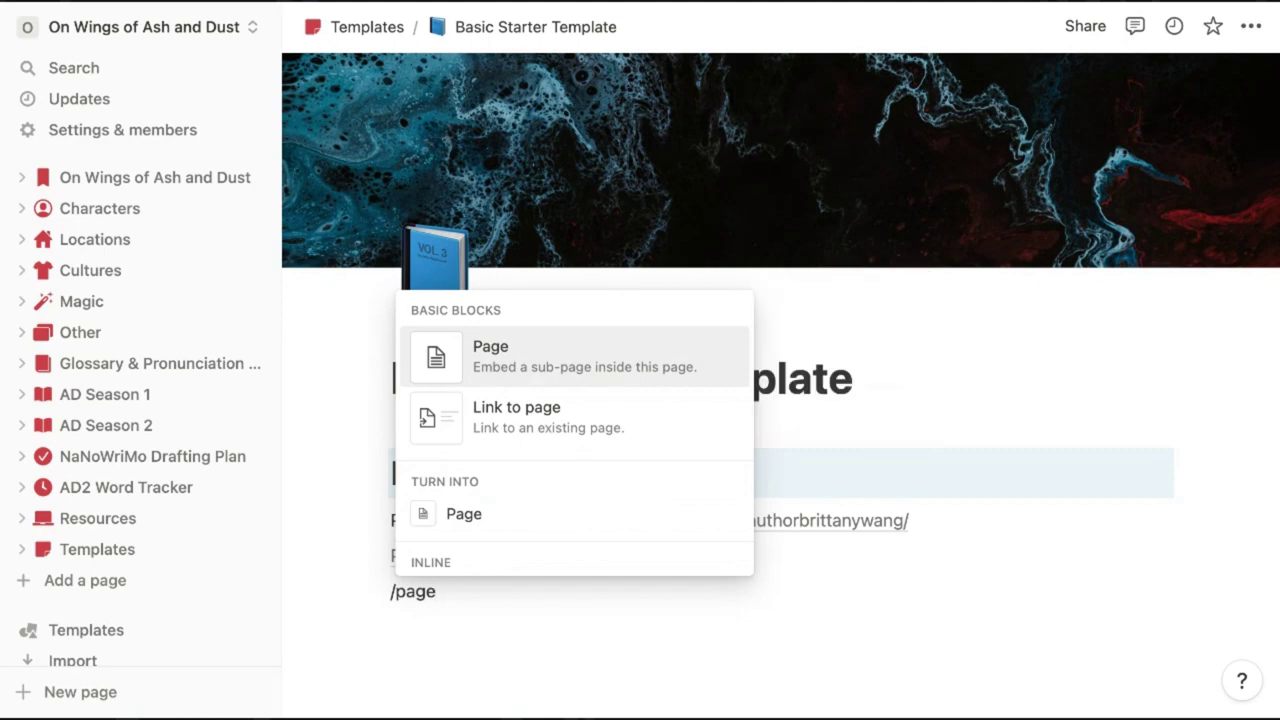
key(Return)
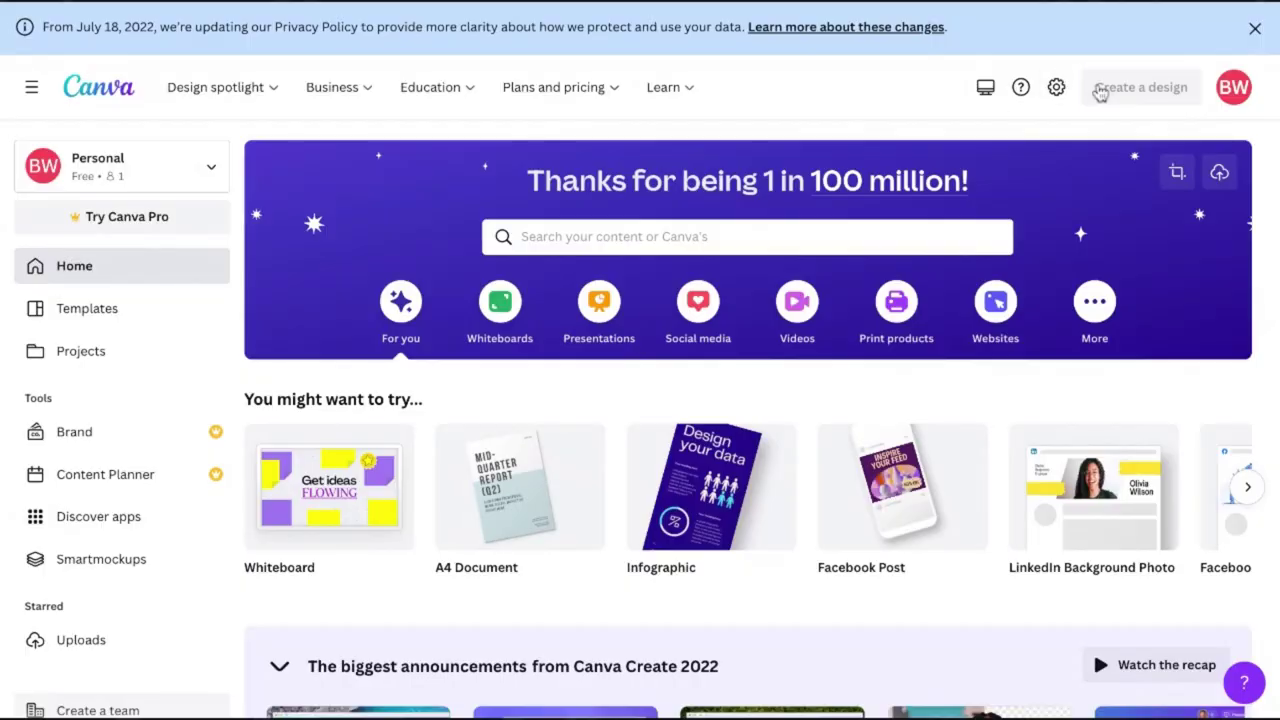
Create a 1500 × 500 custom-size Canva design and begin on its first banner page
click(1100, 88)
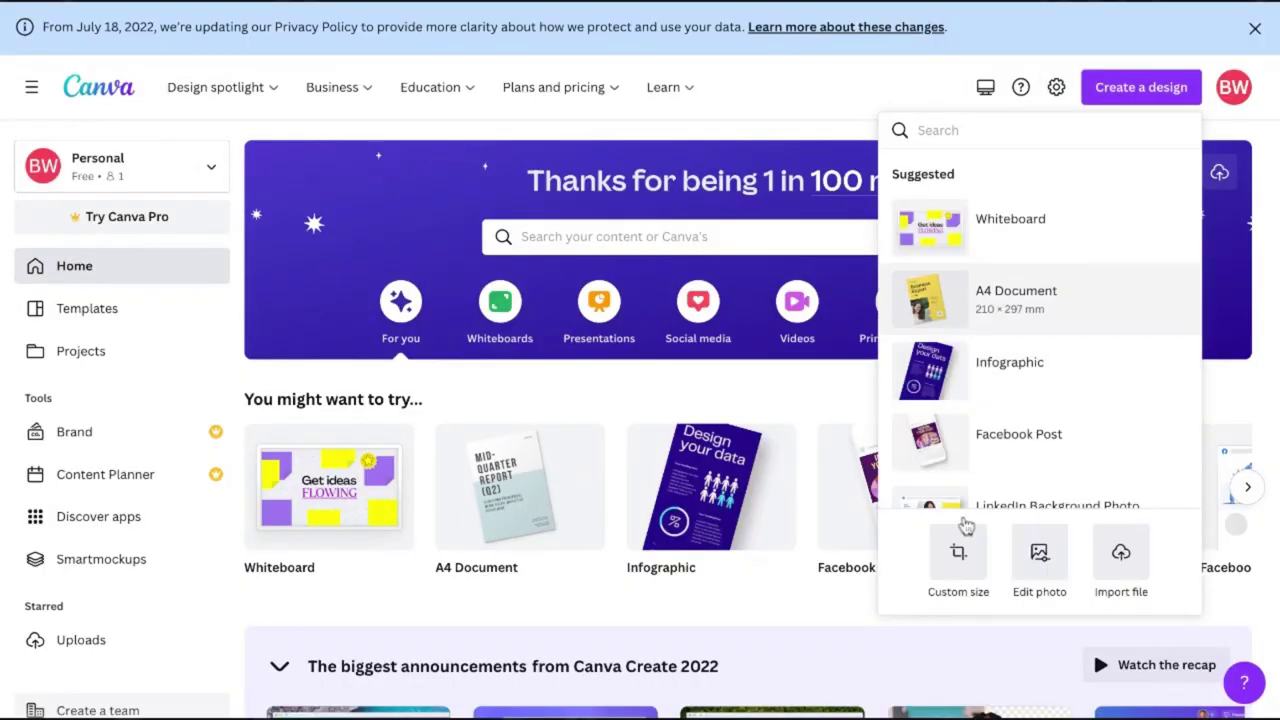
click(960, 545)
text(1500)
key(Tab)
text(500)
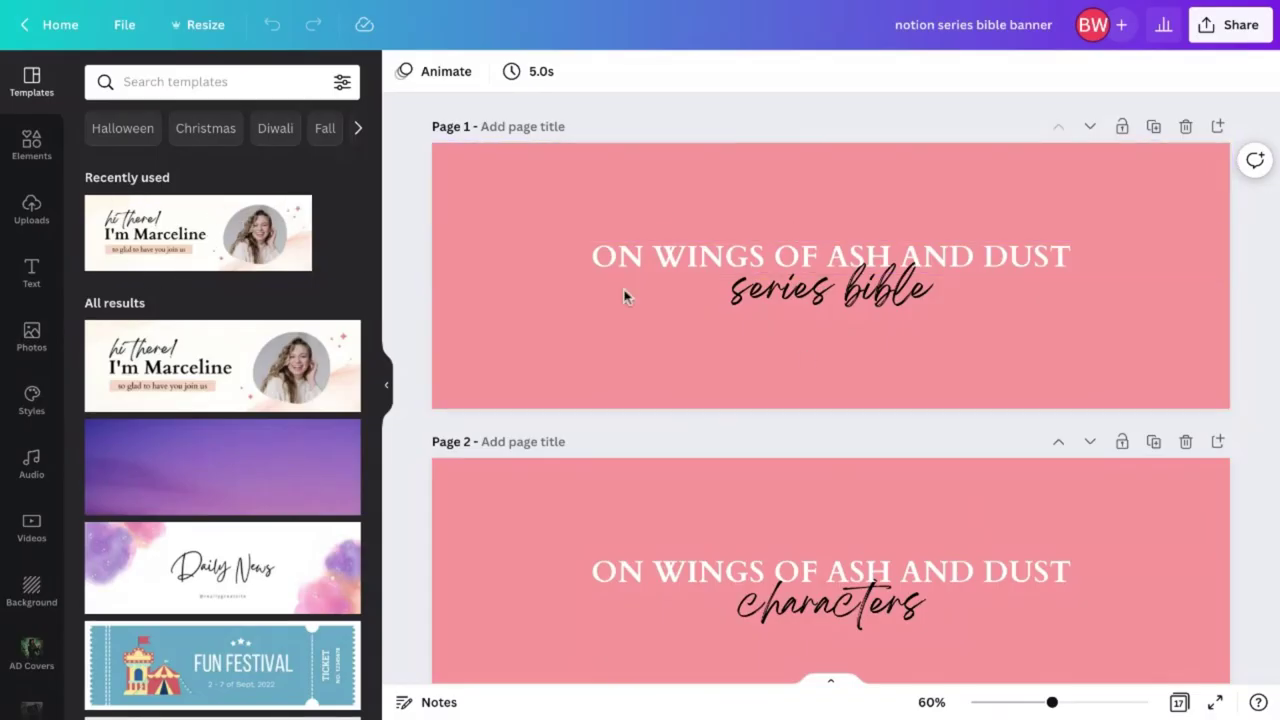
click(803, 360)
scroll(803, 360, down, 5)
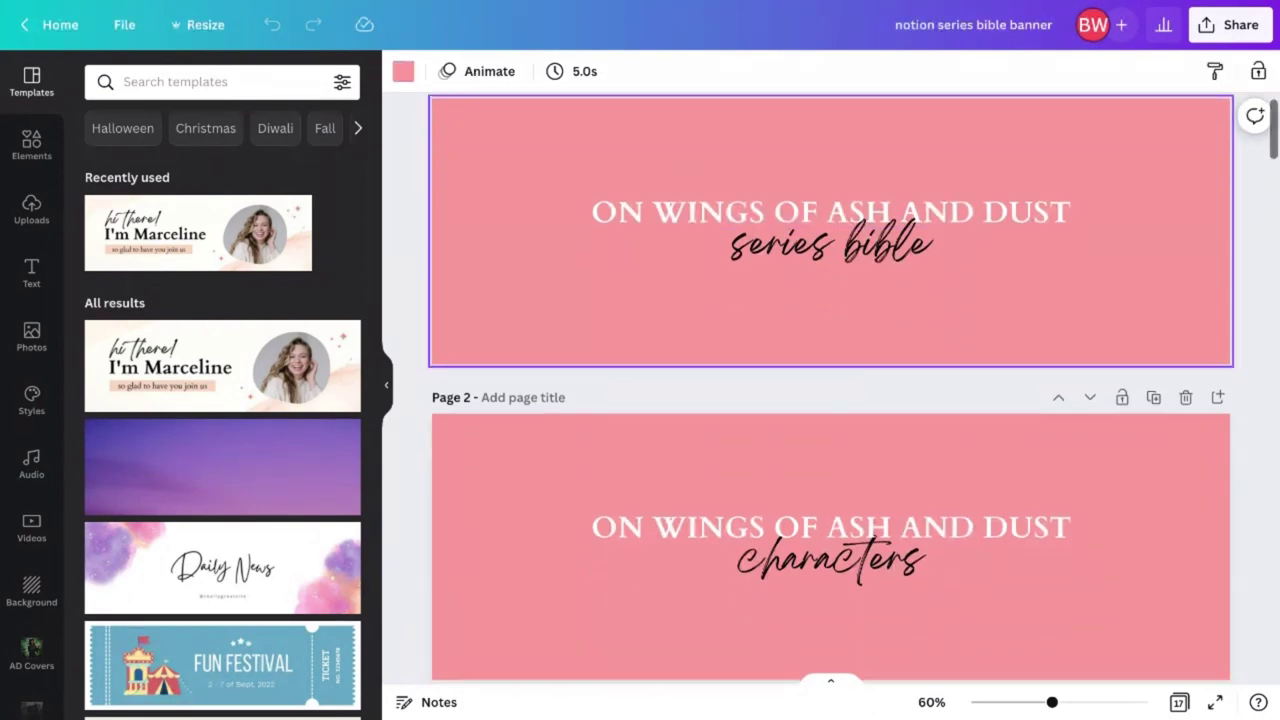
scroll(830, 400, down, 4)
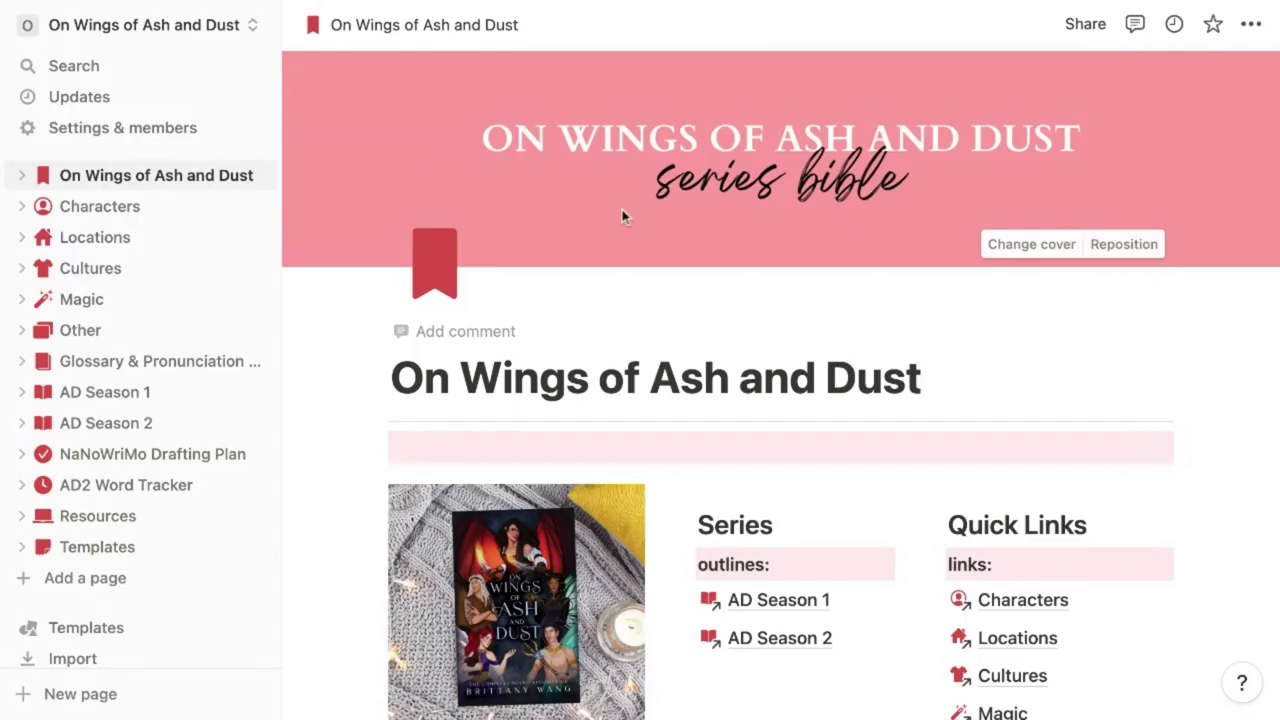
Open the NaNoWriMo Drafting Plan and type /em below its Kanban Board
click(1067, 250)
click(780, 196)
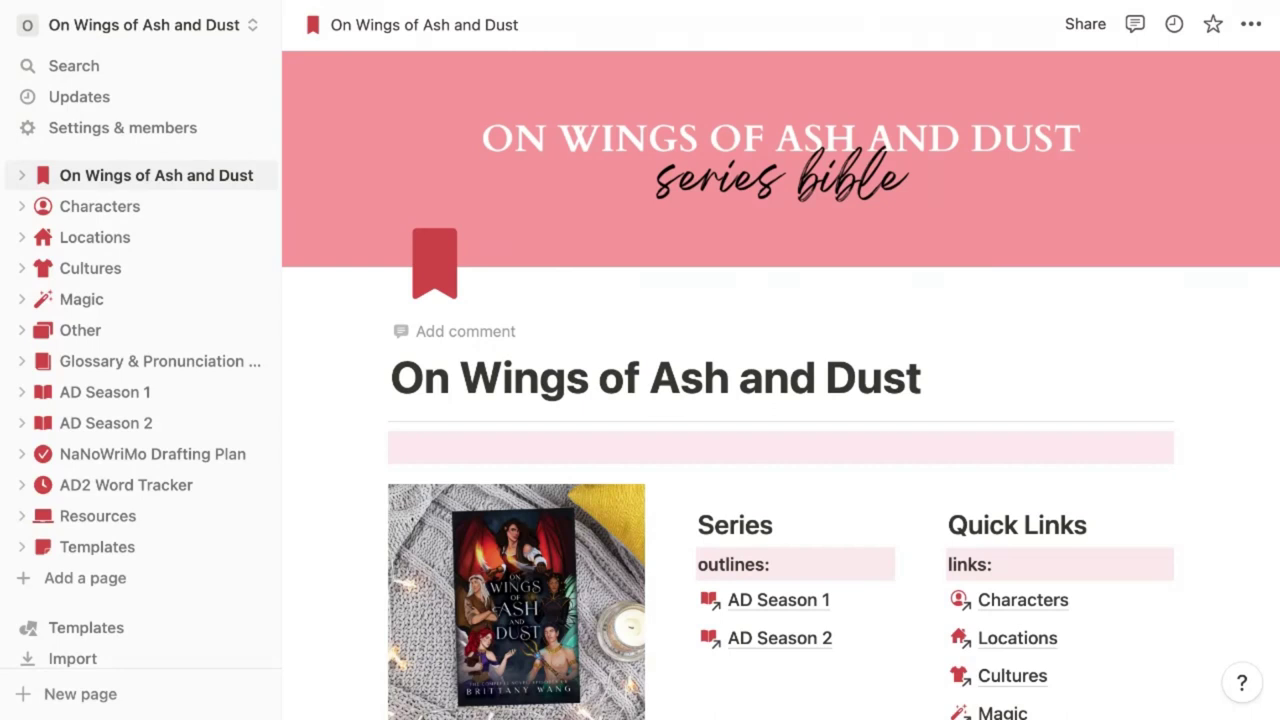
click(128, 458)
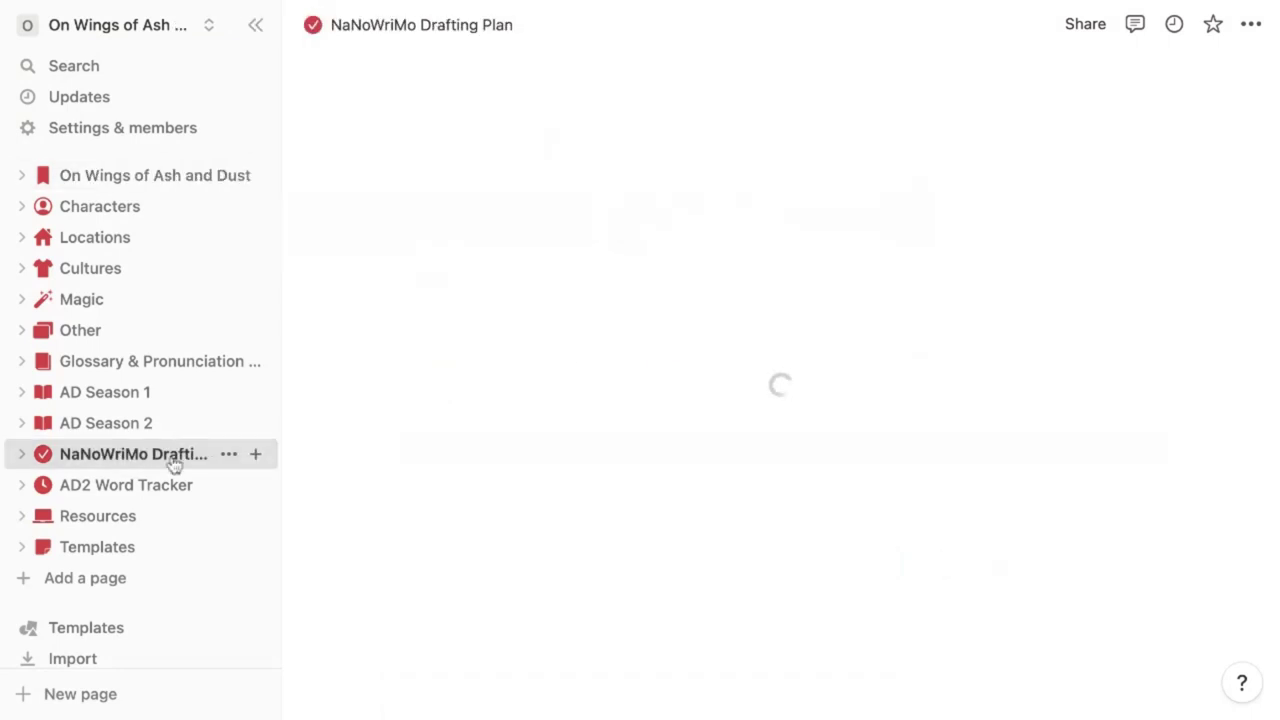
scroll(968, 277, down, 4)
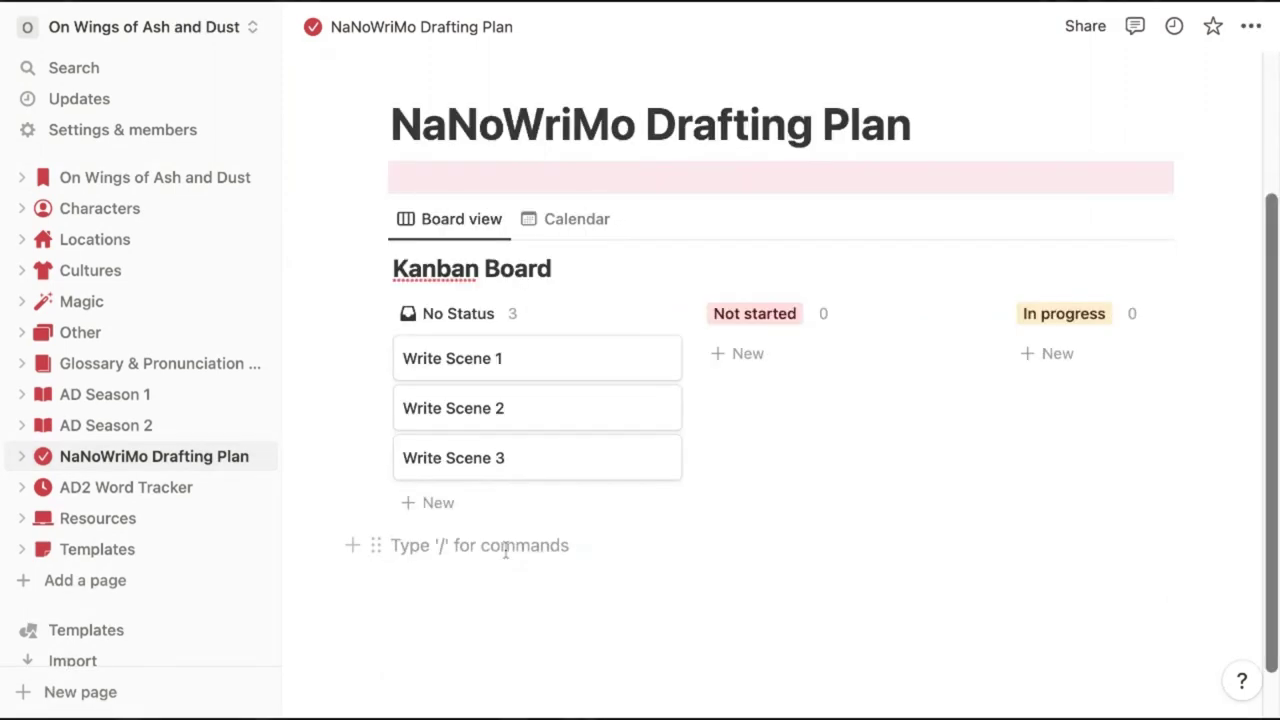
text(/em)
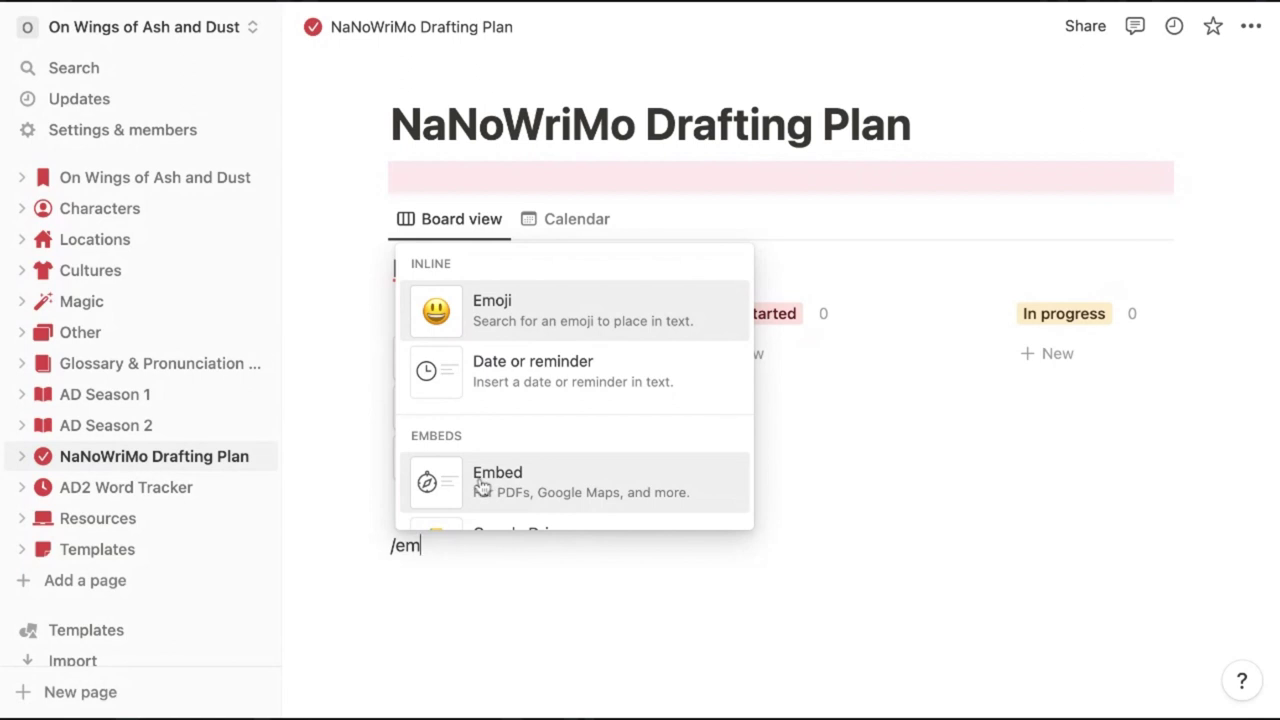
Embed the pasted Google Doc link below the Kanban board
click(481, 486)
key(ctrl+v)
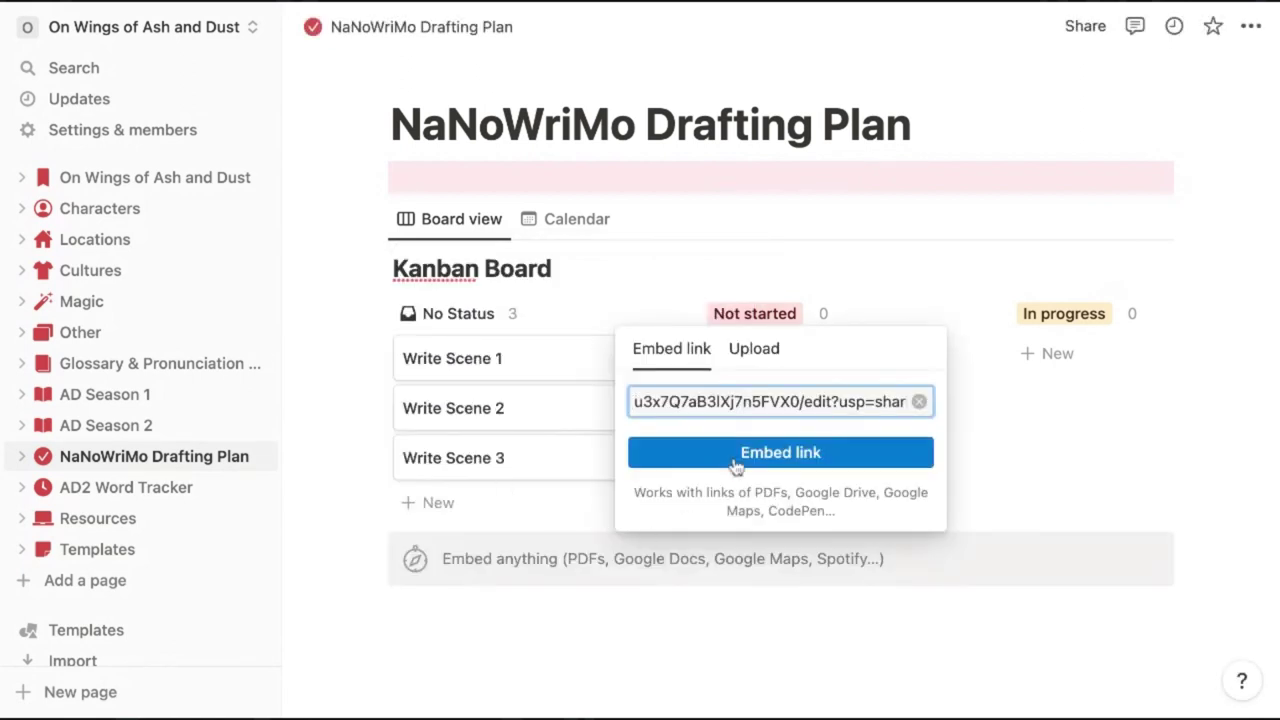
click(780, 453)
scroll(1168, 557, down, 3)
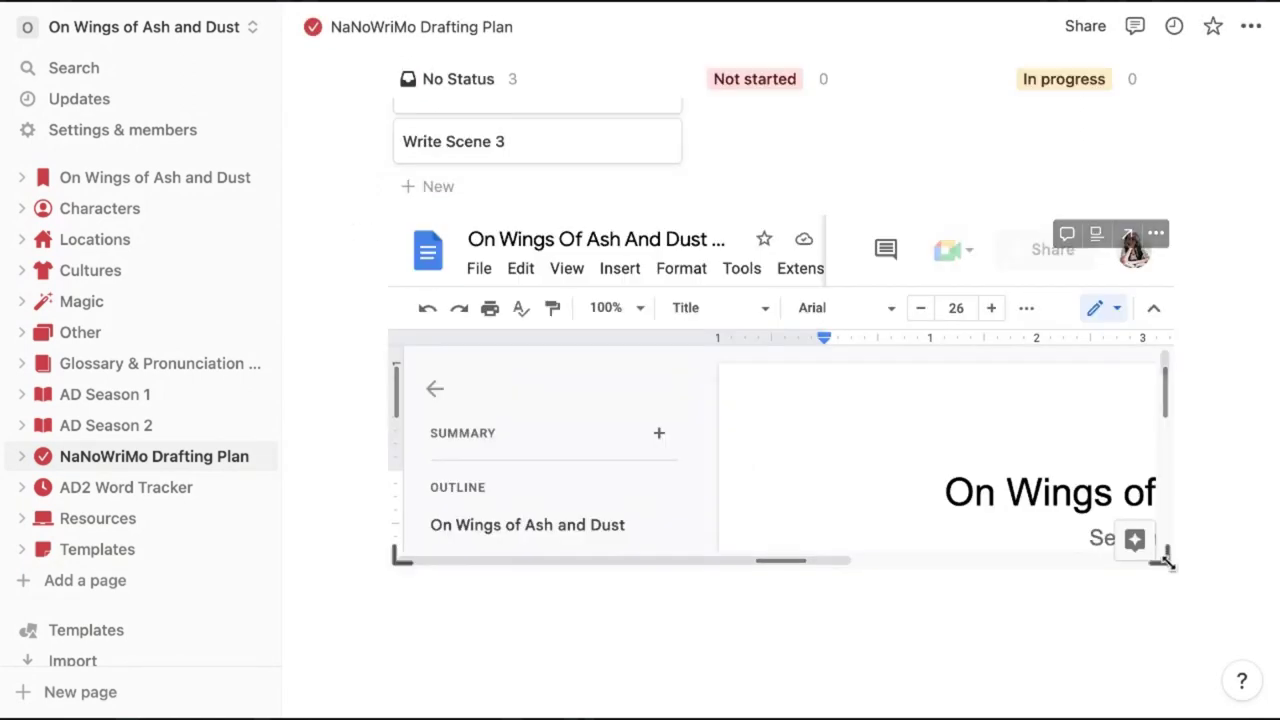
Enlarge the embedded Google Doc and start a new paragraph below its subtitle
drag(1166, 560, 1166, 646)
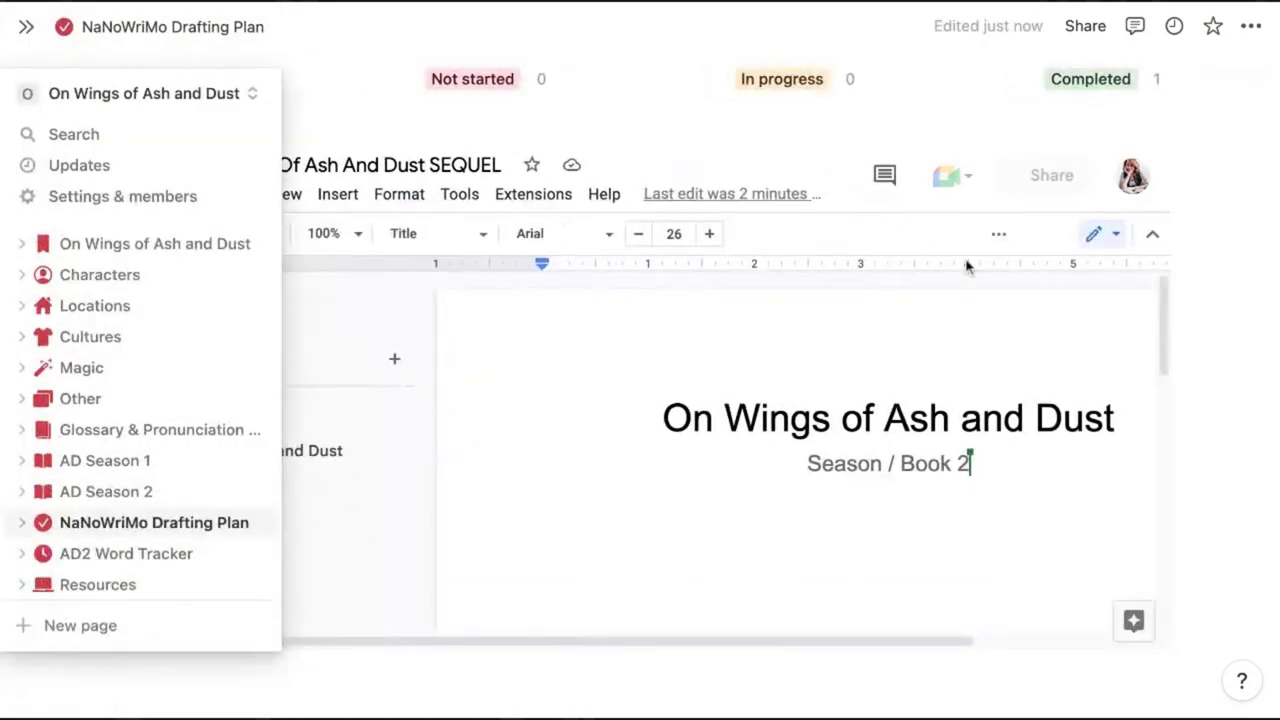
click(152, 314)
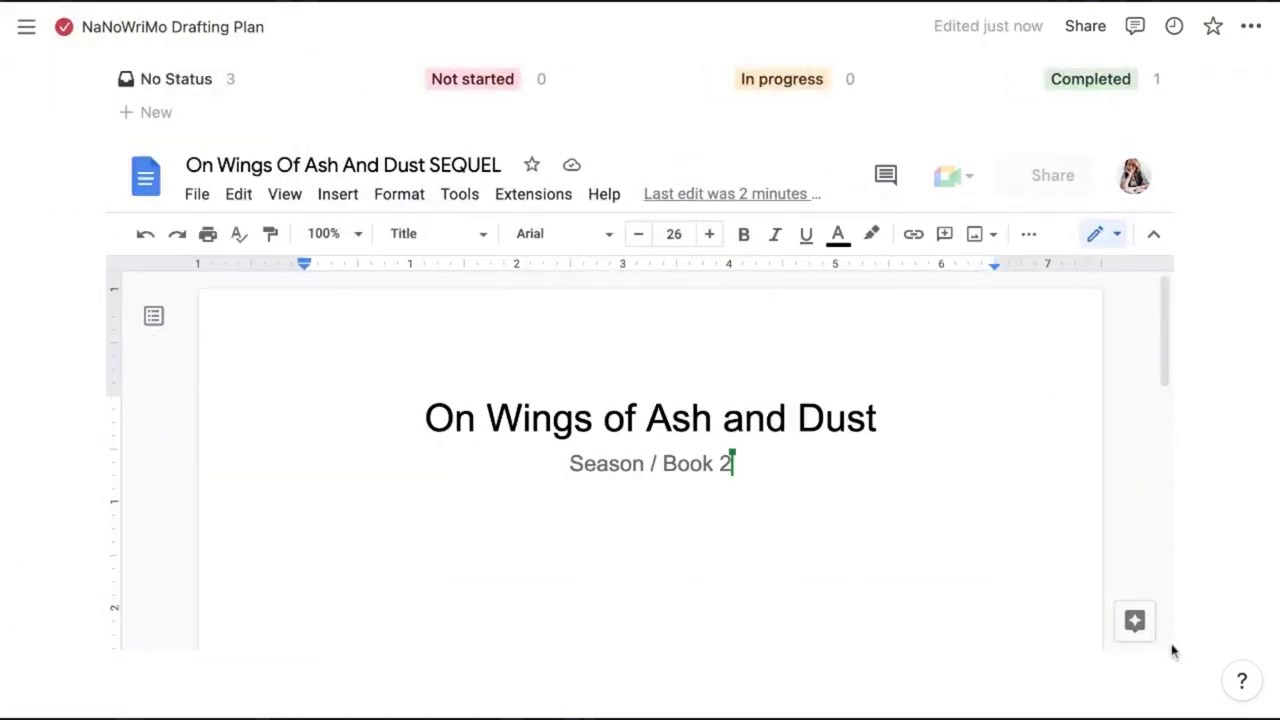
scroll(787, 382, down, 1)
key(Return)
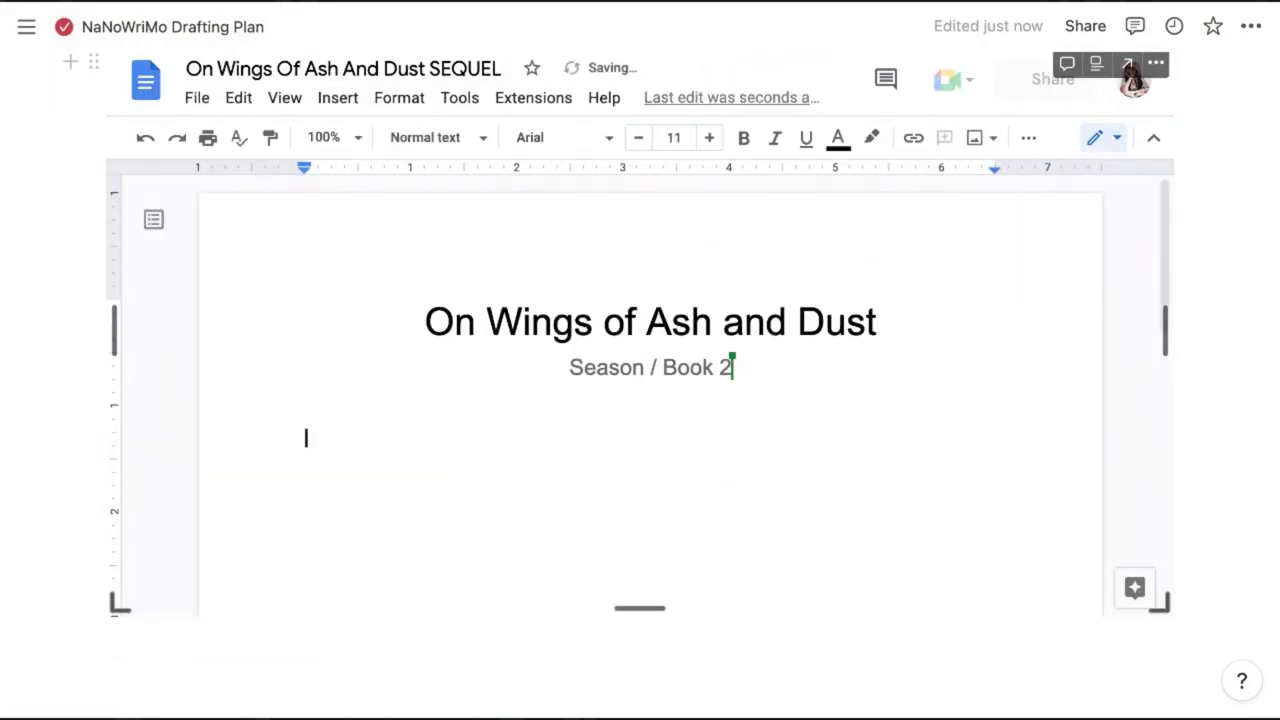
Type 'My draft...' in the doc, then add a Google Drive embed of the SEQUEL doc
text(My draft...)
click(112, 637)
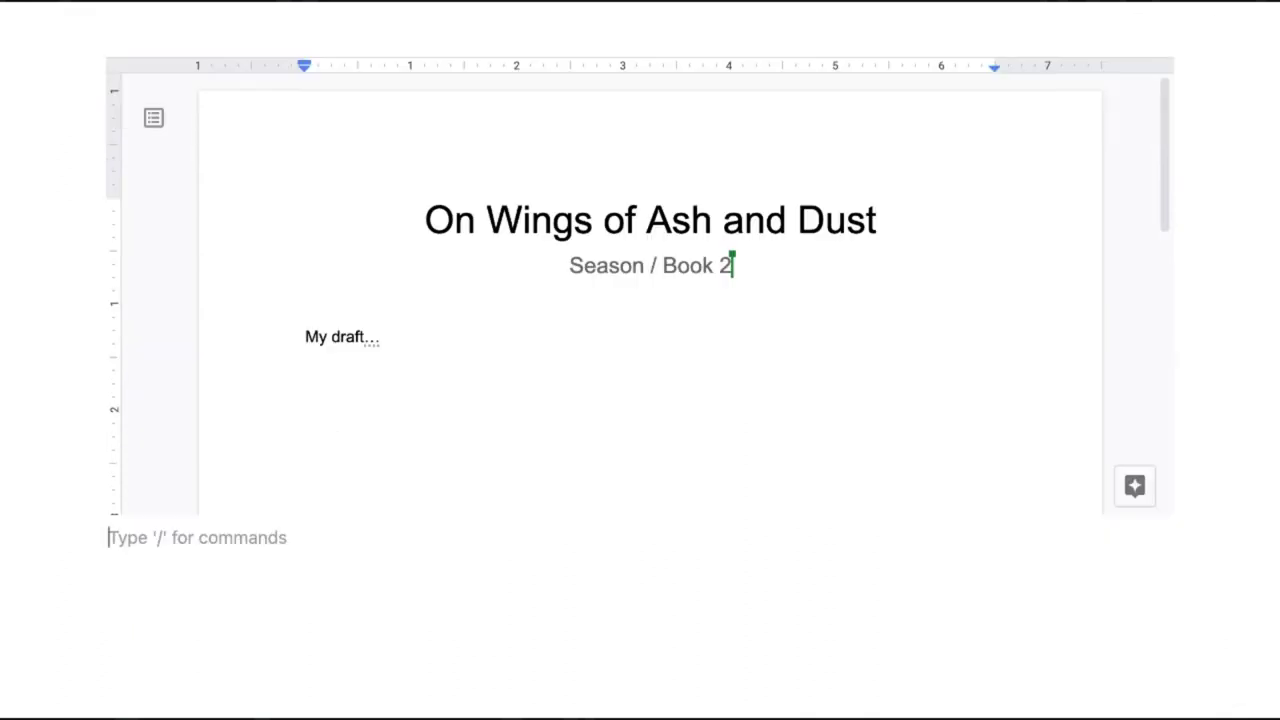
text(/drive)
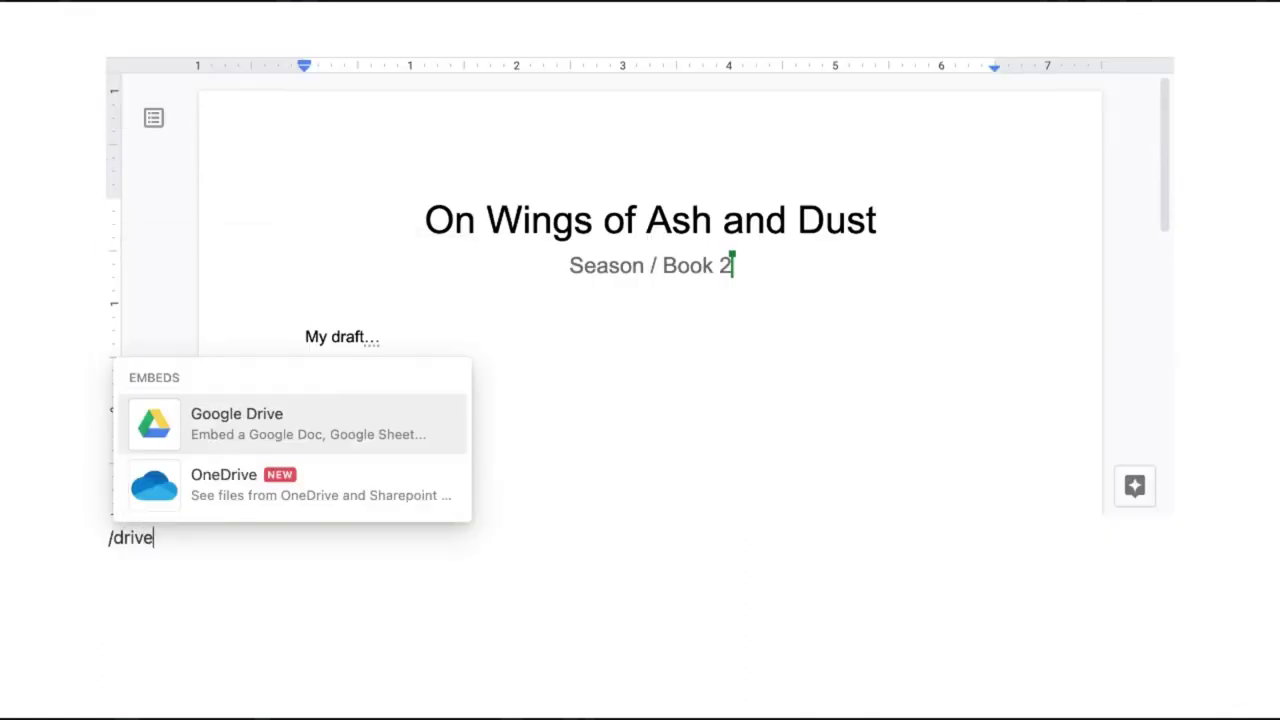
key(Return)
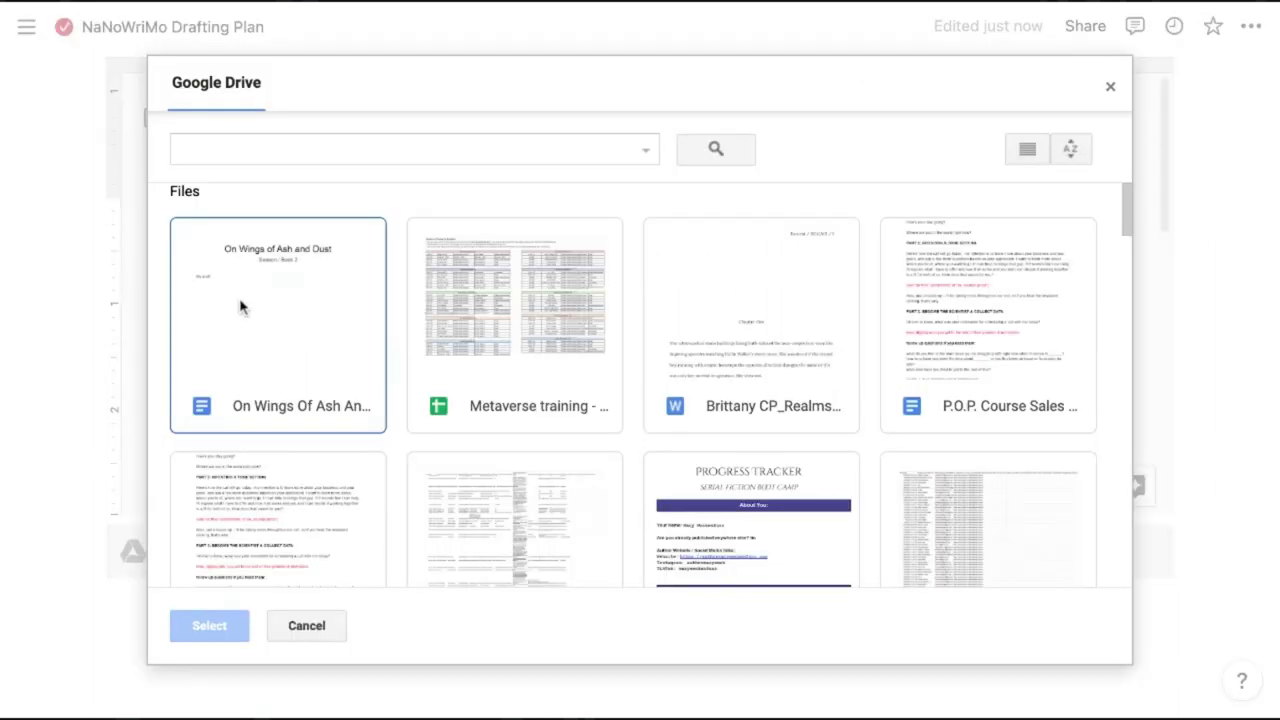
click(240, 303)
click(217, 634)
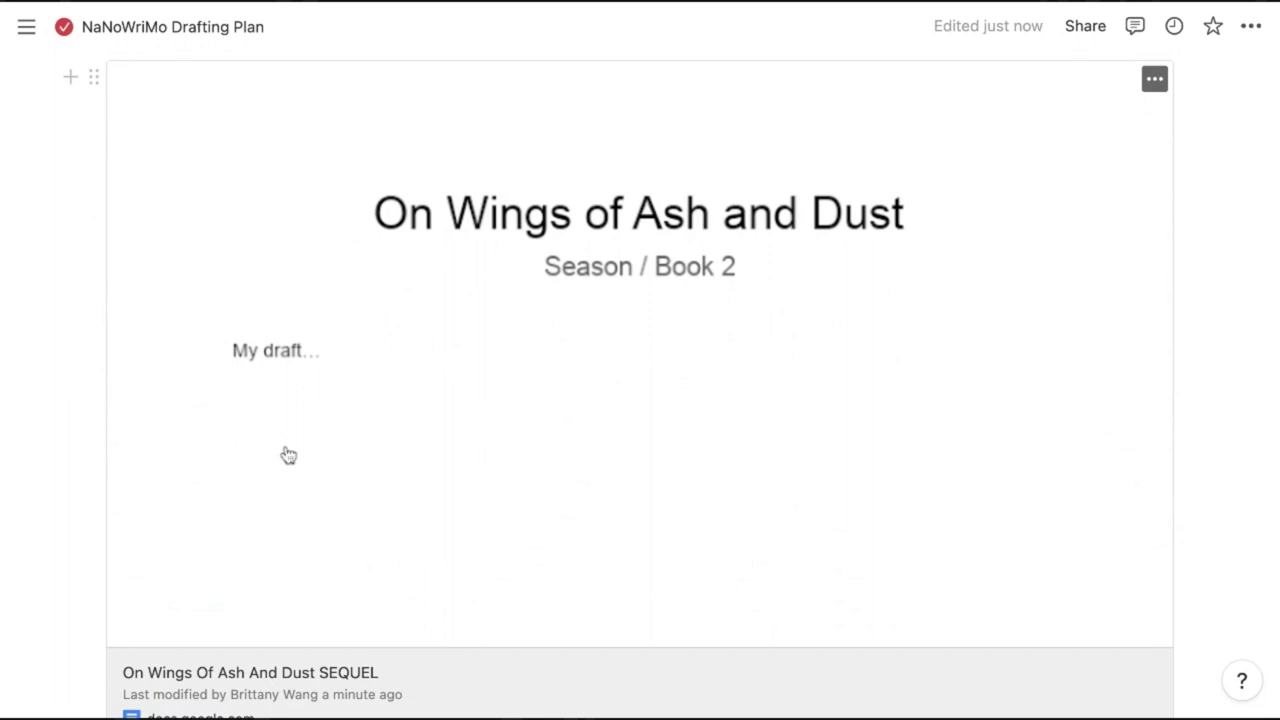
Add a 'My Draft -' line with the pasted Google Doc link, kept as plain text
scroll(288, 456, down, 1)
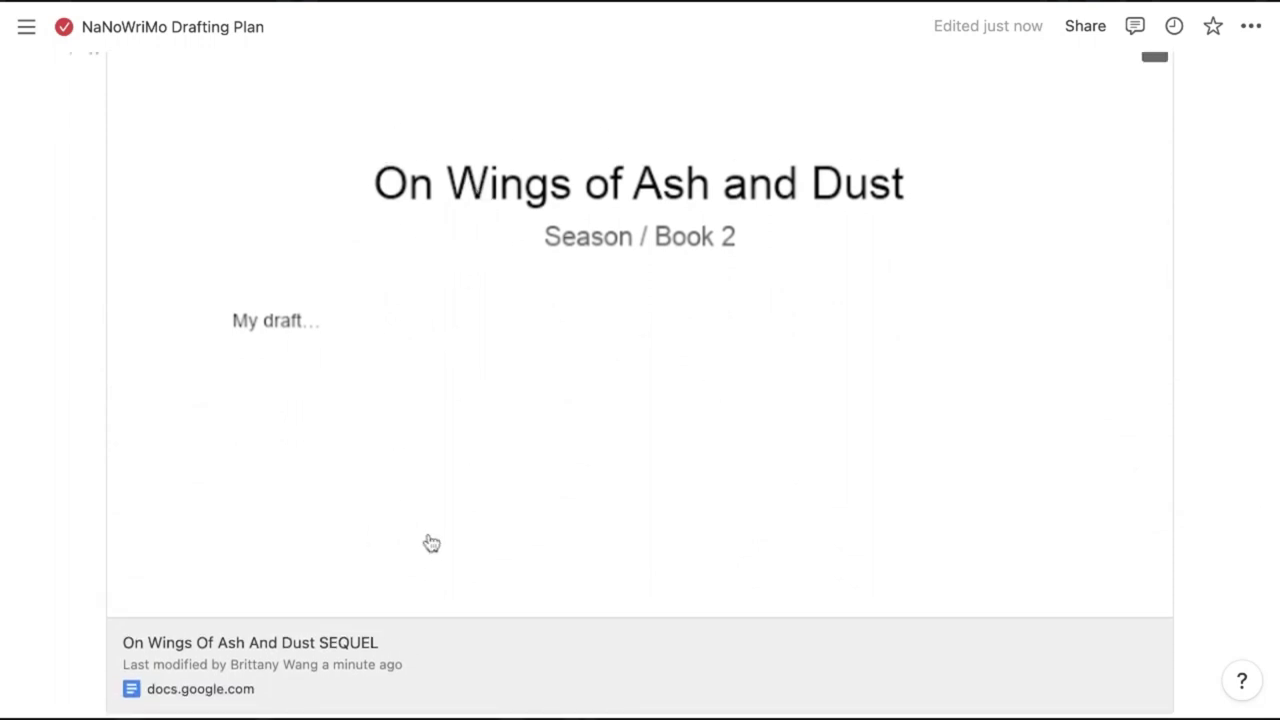
key(Return)
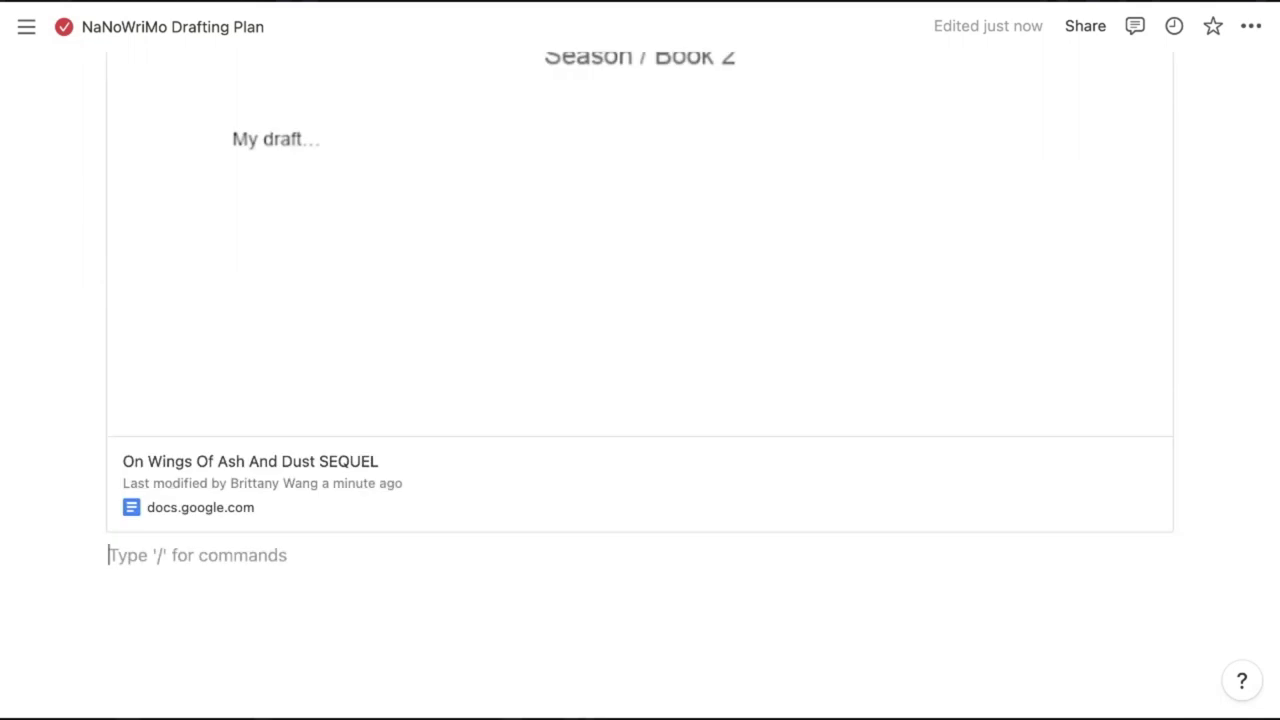
text(My Draft)
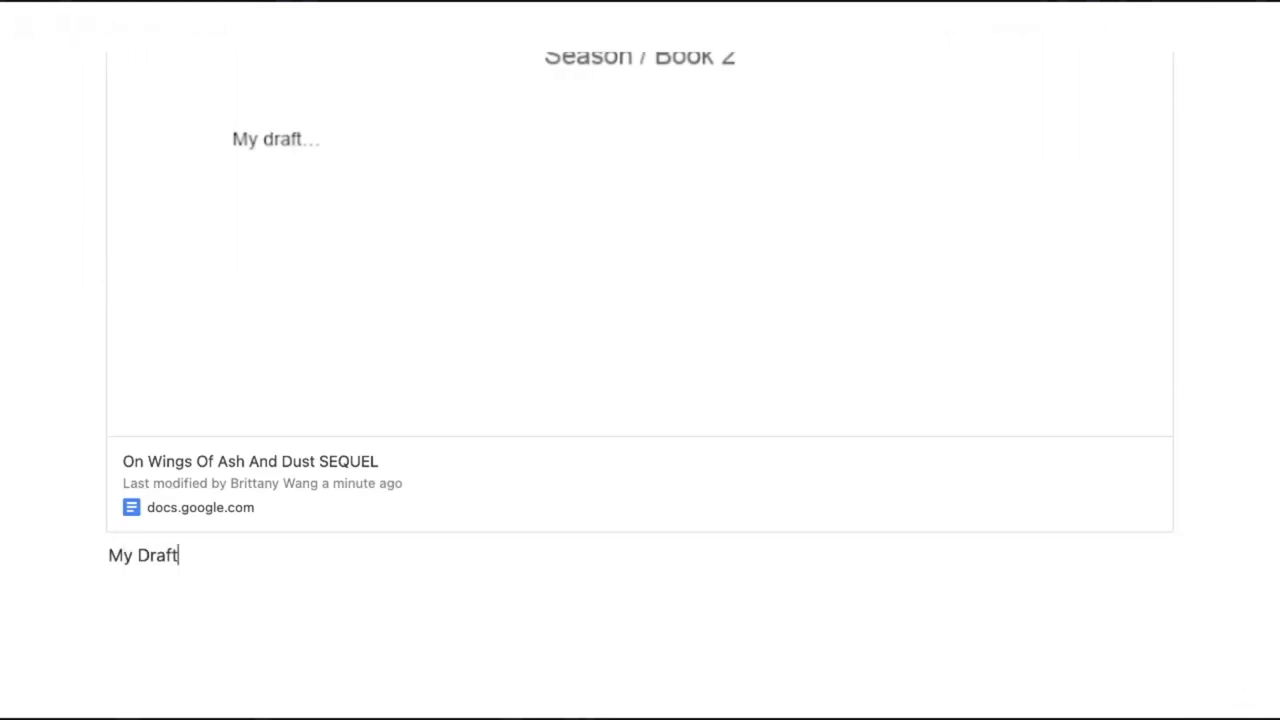
key(ctrl+a)
key(Right)
text(-)
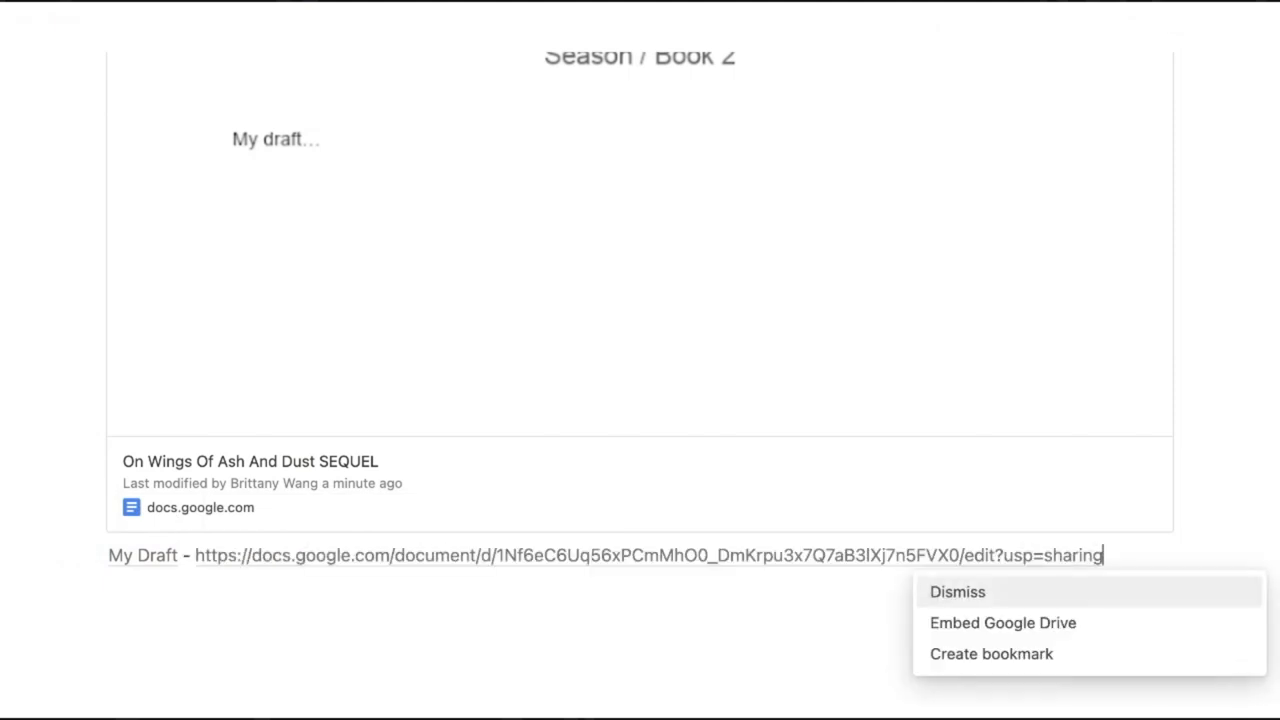
key(Escape)
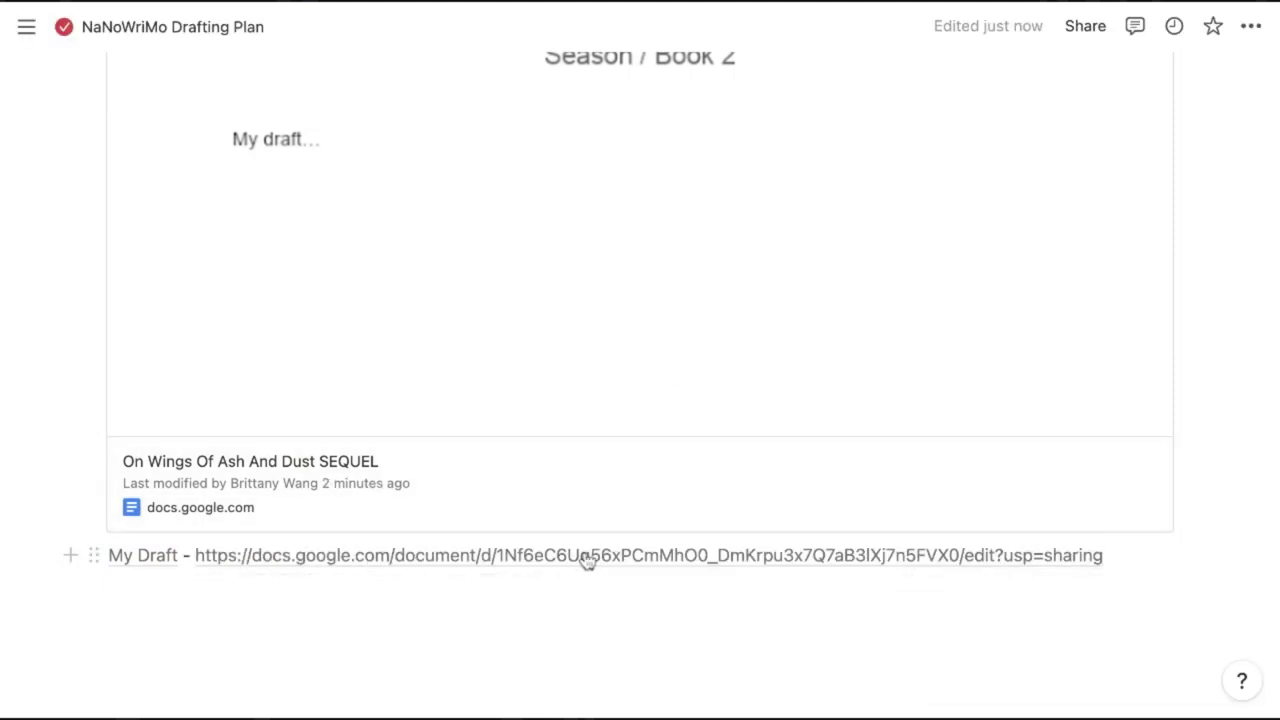
mouse_move(586, 561)
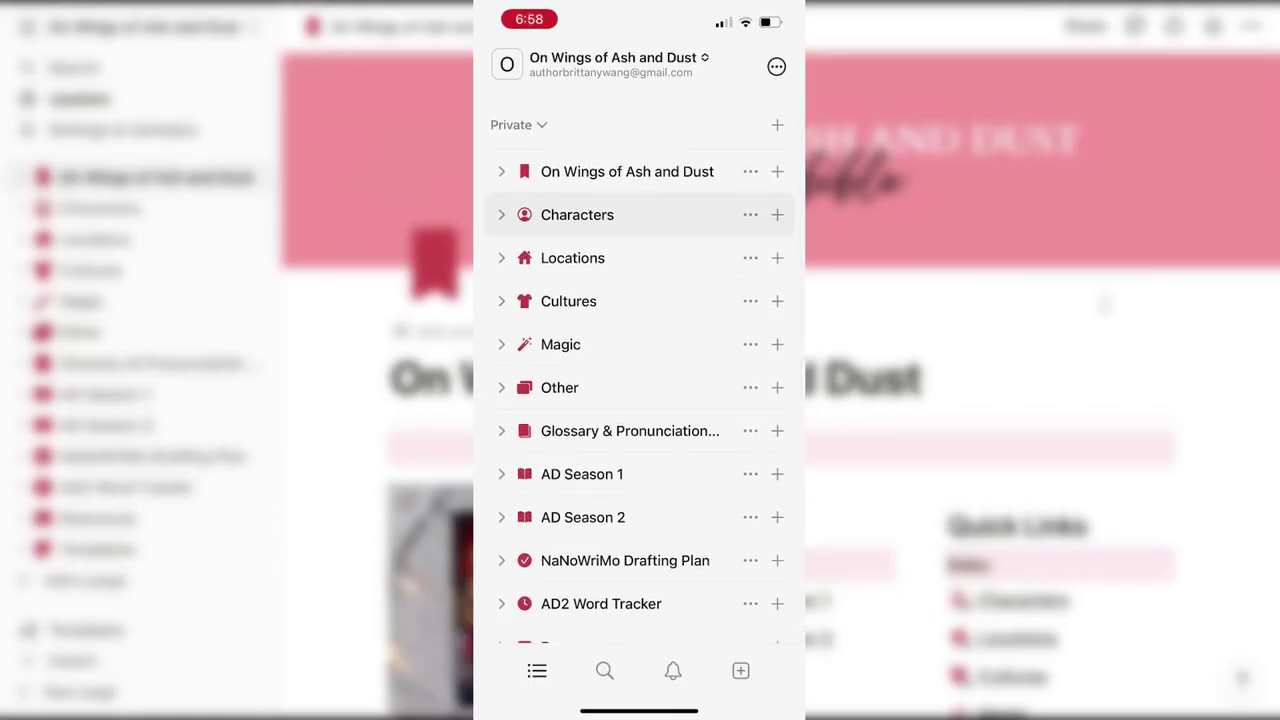
In the mobile app, open the NaNoWriMo Drafting Plan and type 'let's wri' after My draft…
click(577, 214)
scroll(639, 400, down, 10)
click(489, 57)
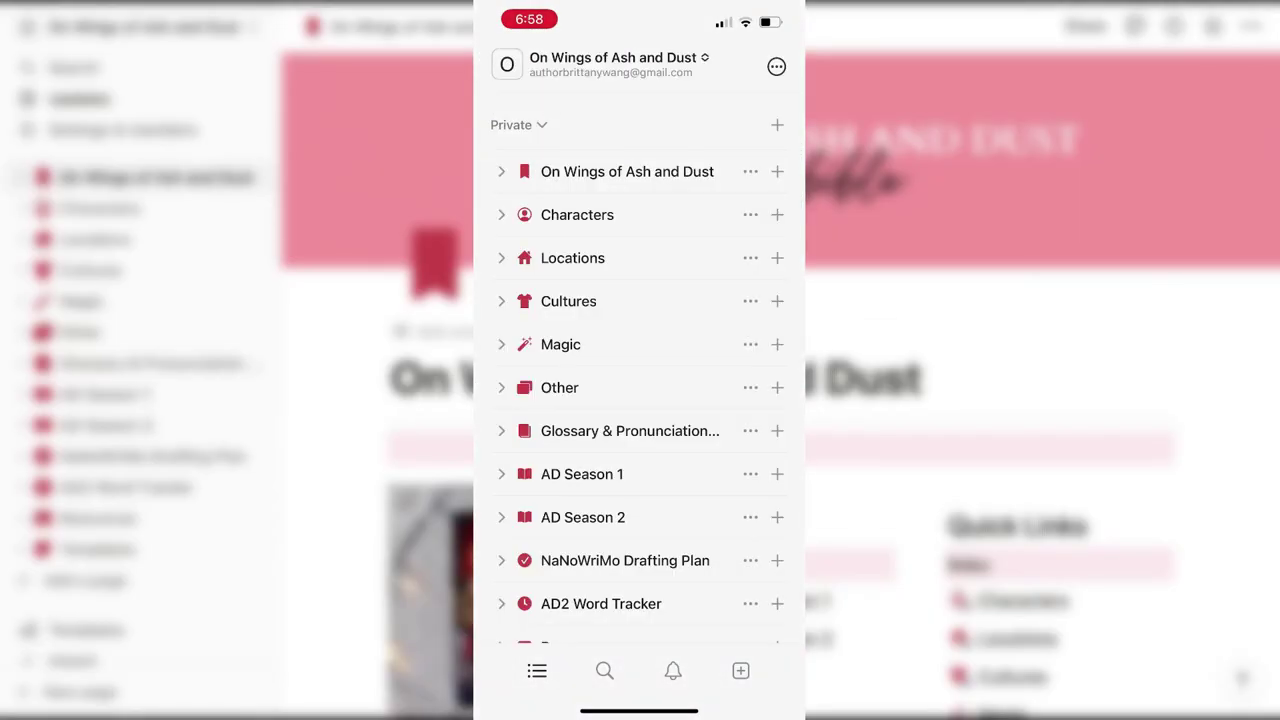
click(625, 560)
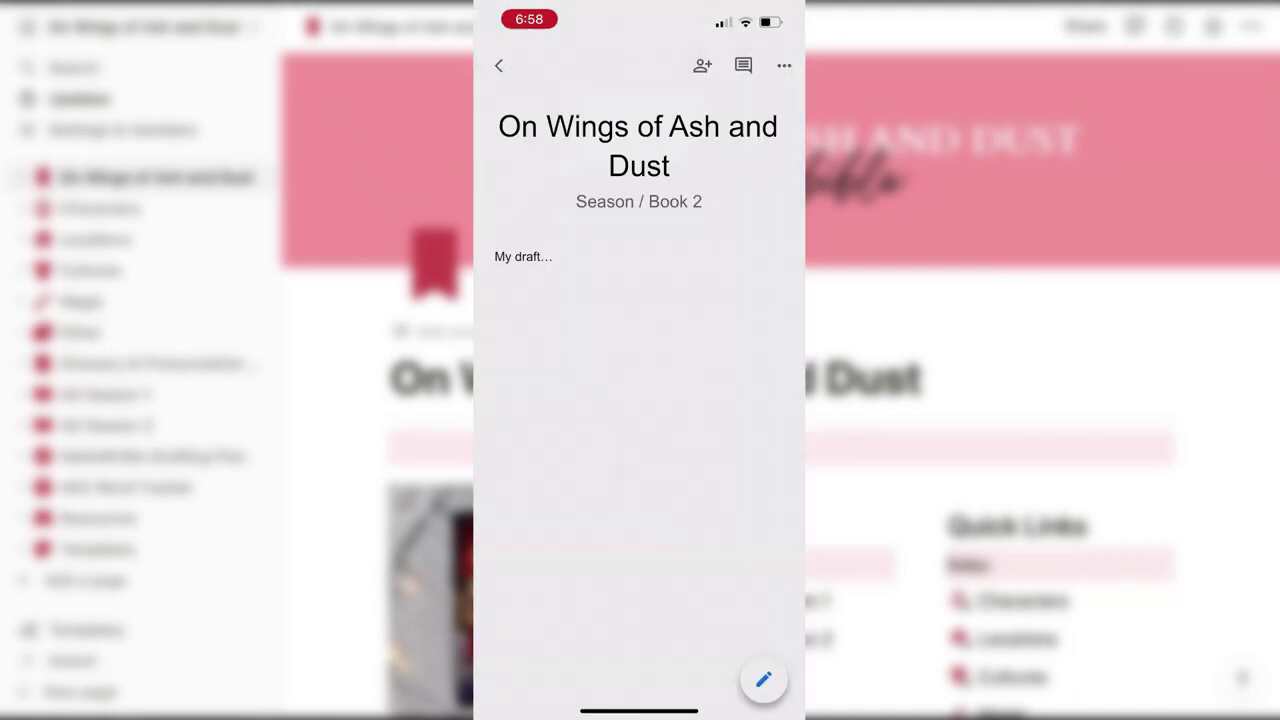
scroll(639, 400, down, 2)
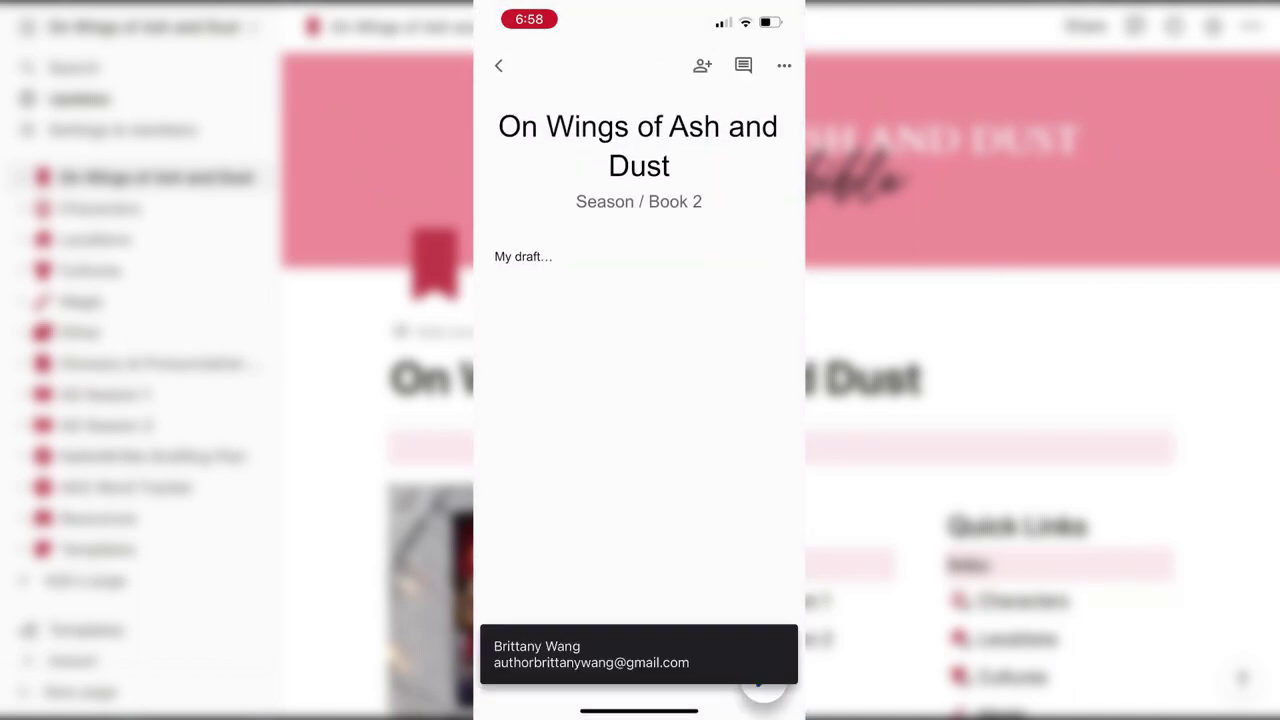
click(553, 256)
text(let's wri)
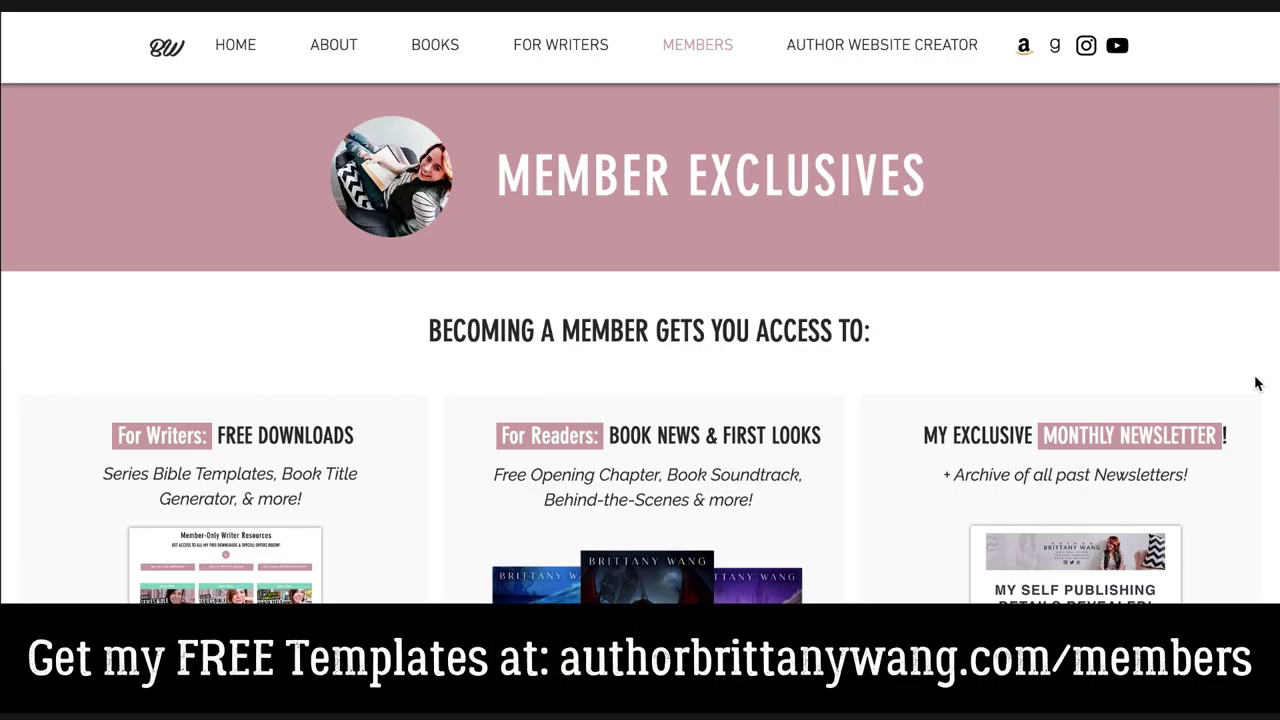
scroll(1257, 381, down, 3)
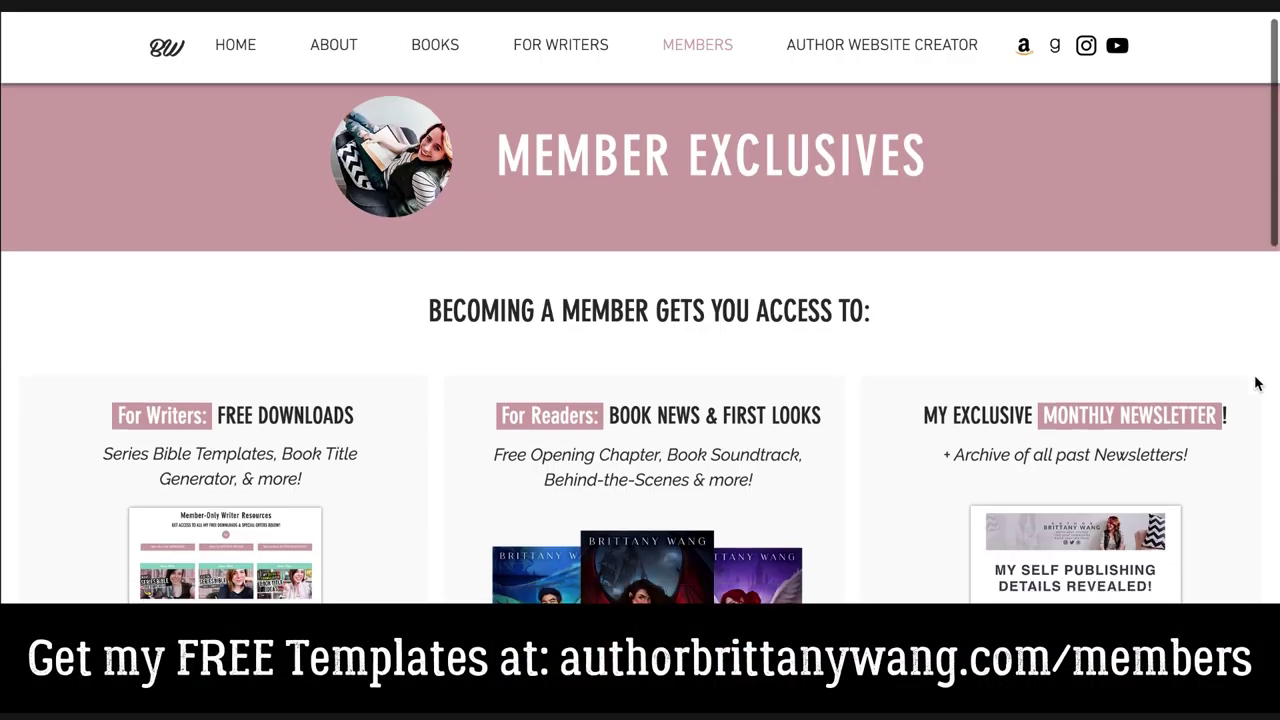
scroll(1257, 383, down, 6)
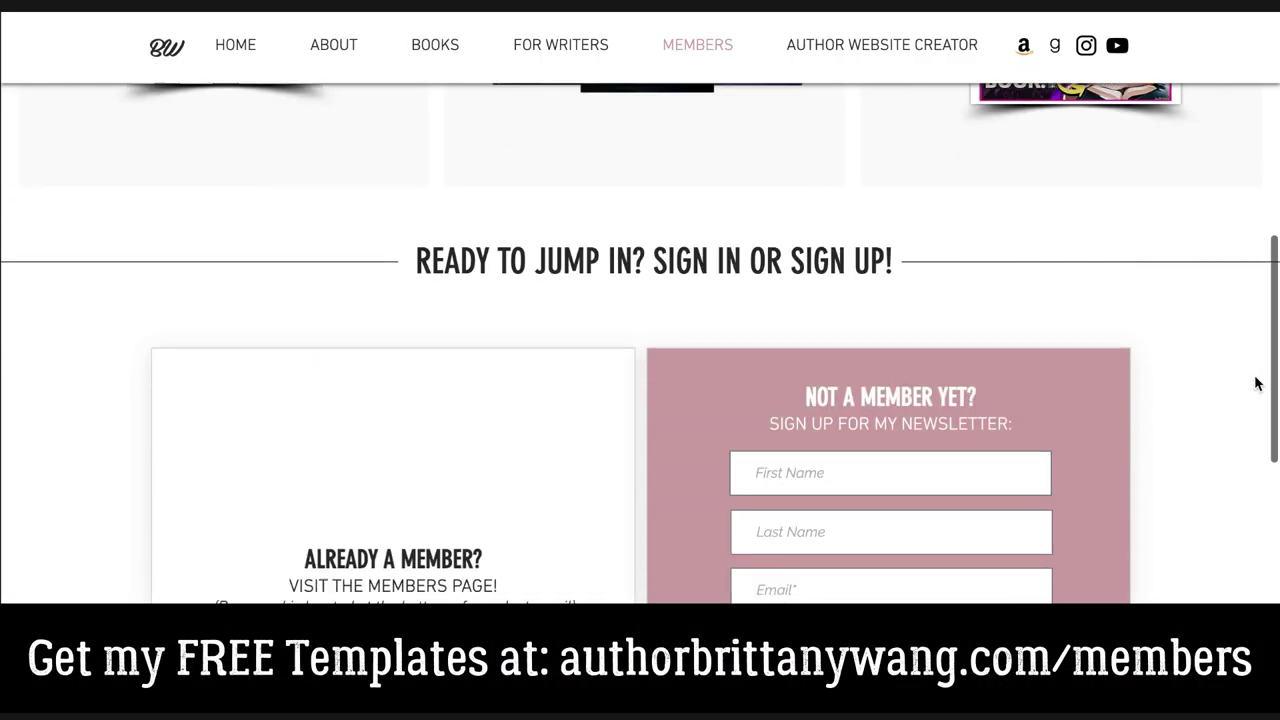
scroll(1257, 381, down, 2)
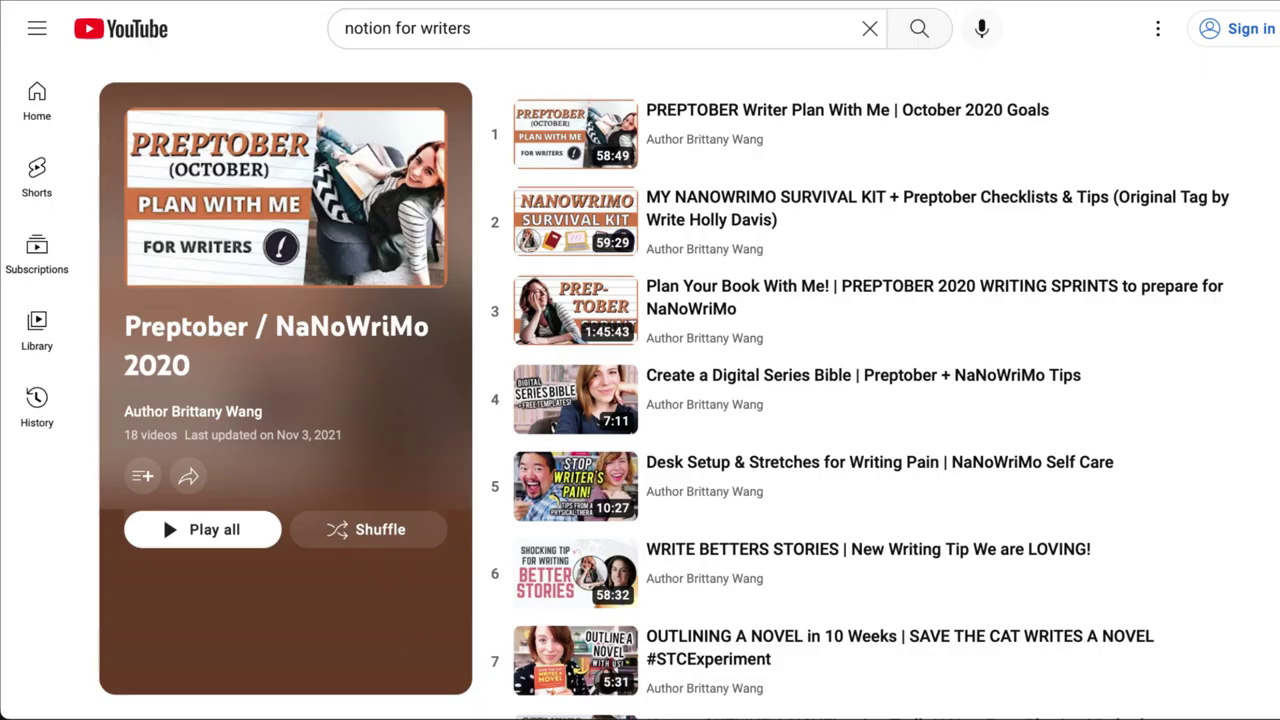